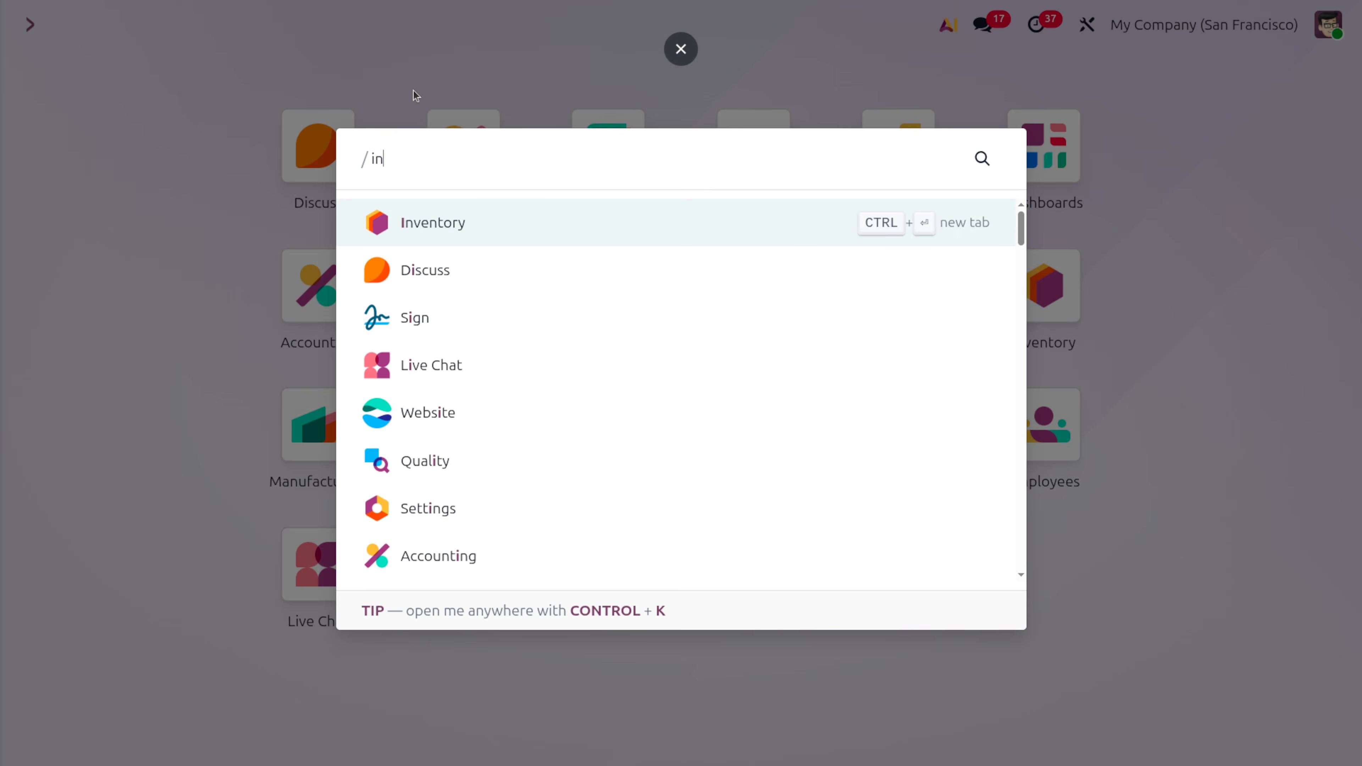
Step: Open the Office Lamp product record from the Inventory product list
{"action": "key", "text": "Return"}
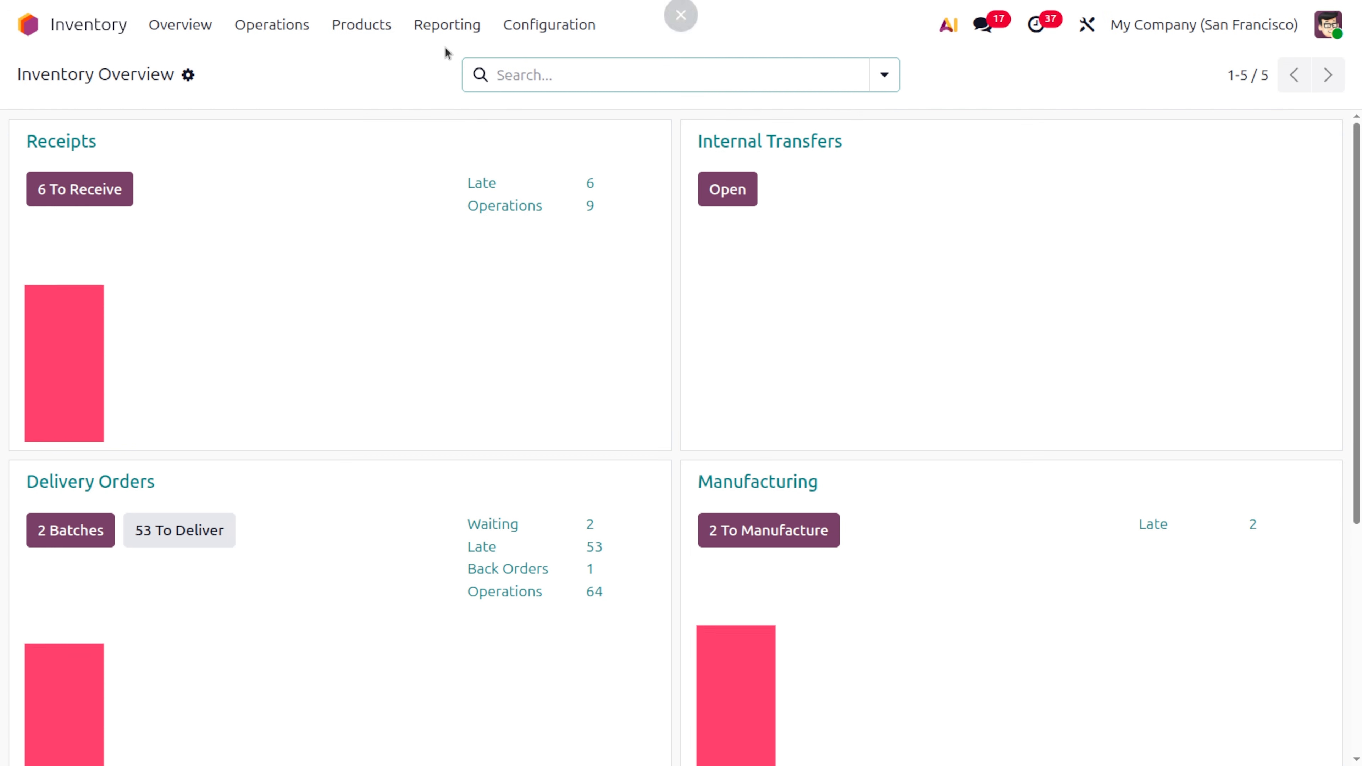
{"action": "left_click", "coordinate": [362, 33]}
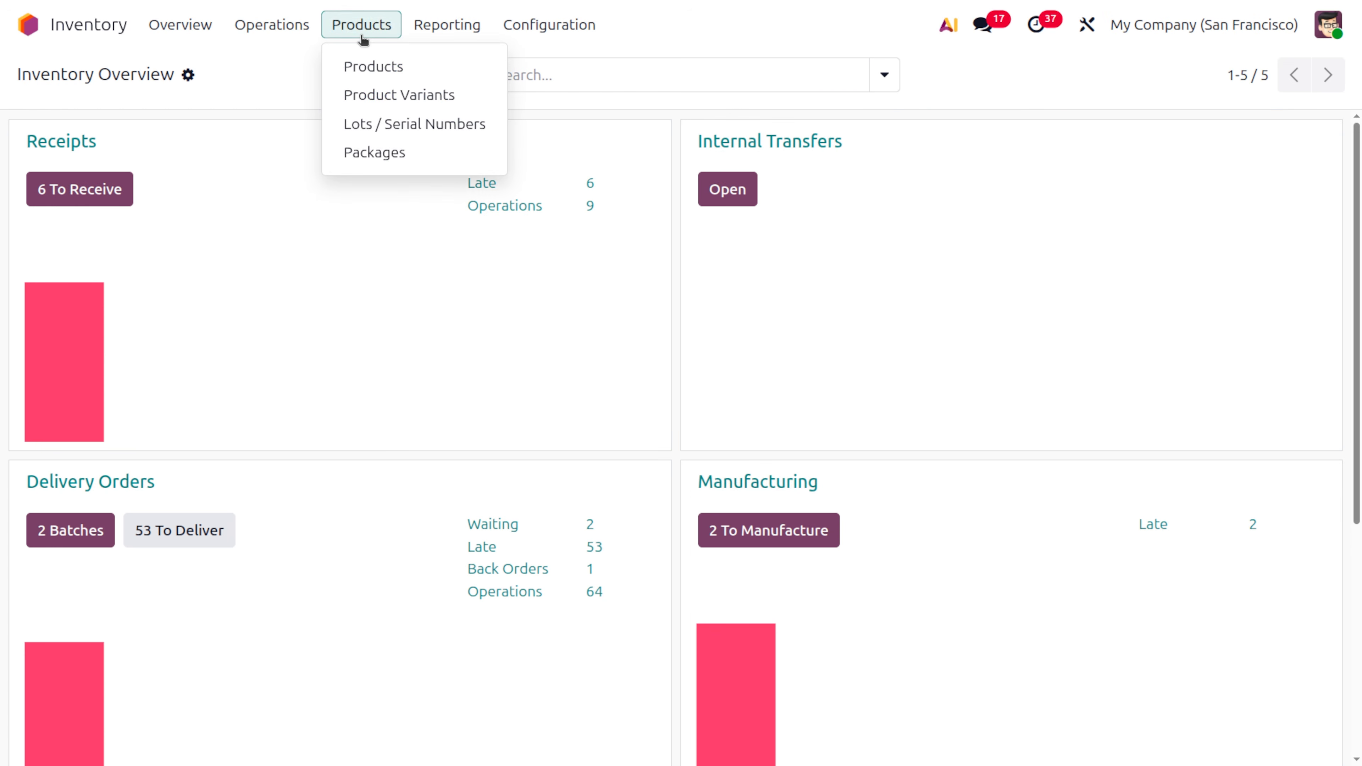
{"action": "left_click", "coordinate": [377, 64]}
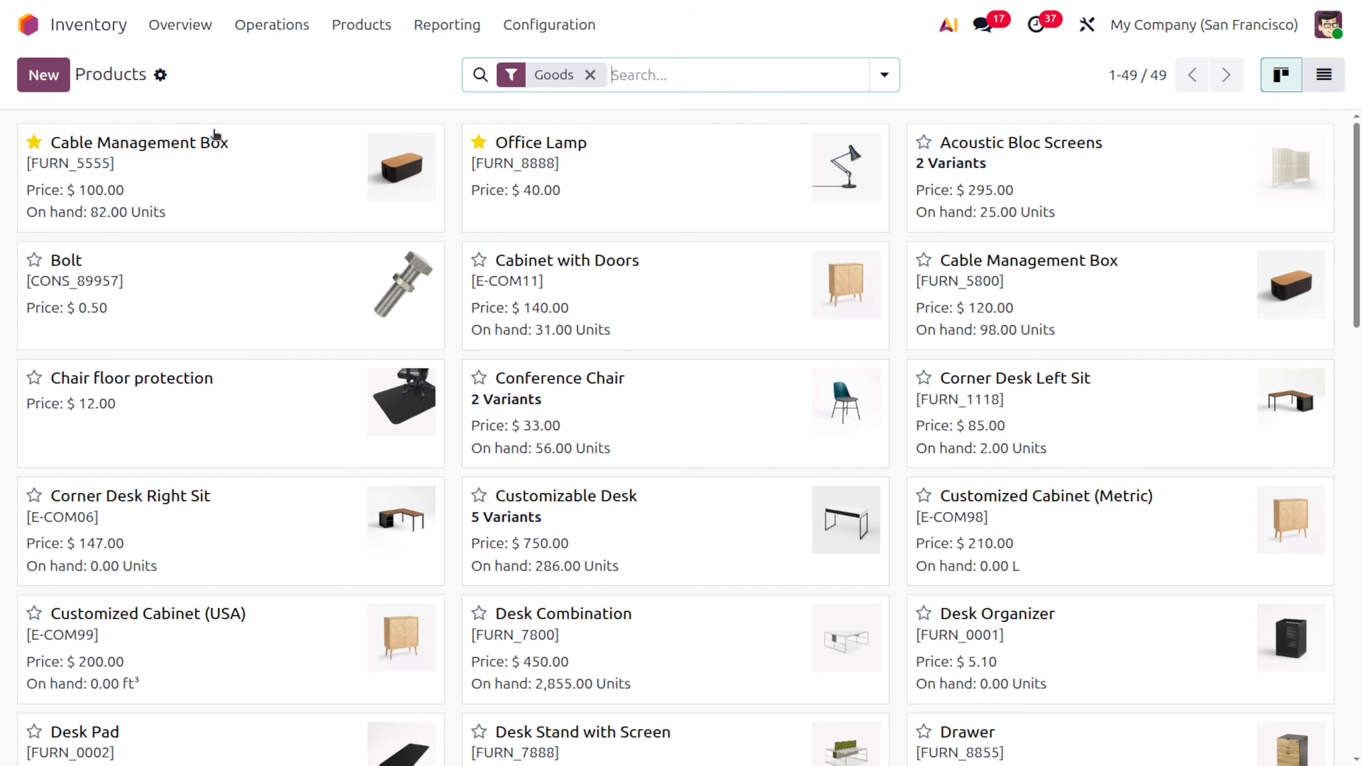
{"action": "left_click", "coordinate": [605, 191]}
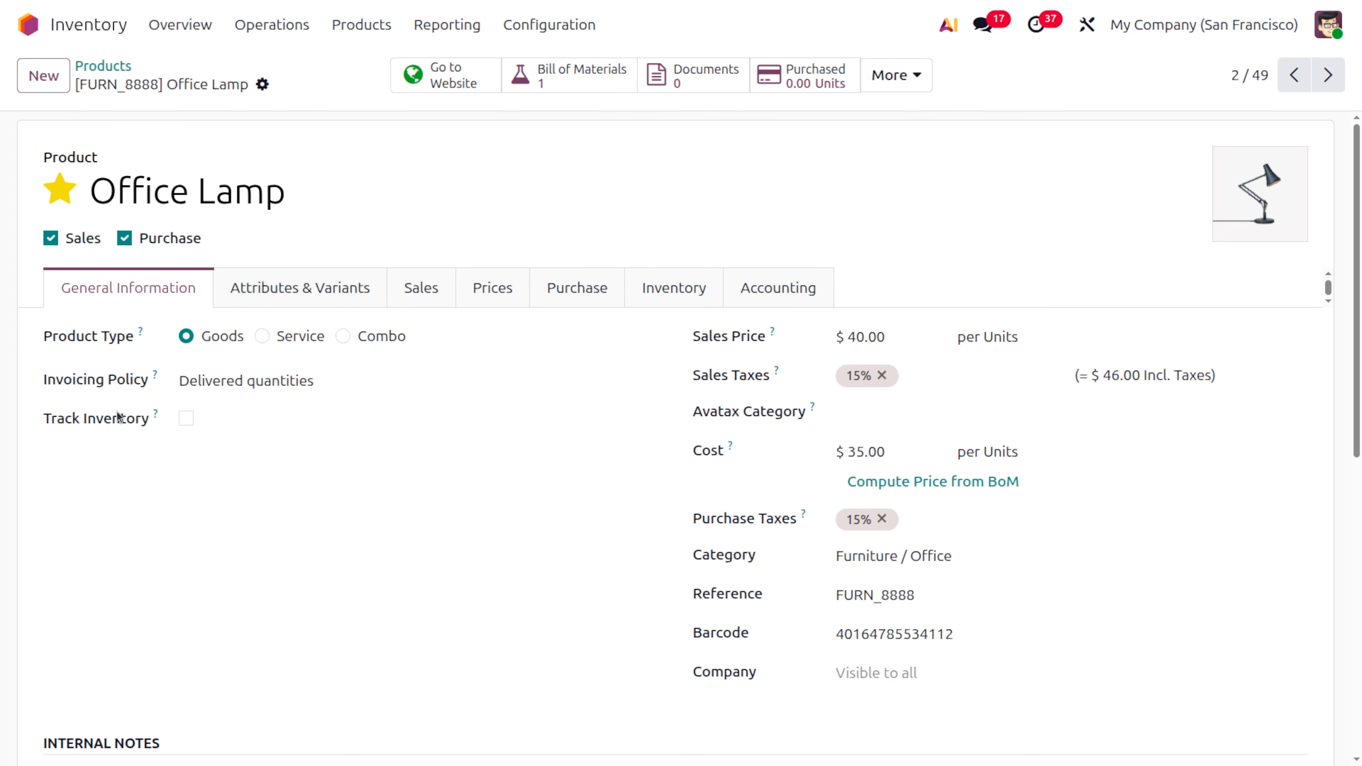
Step: Enable inventory tracking by quantity for the Office Lamp and save the product
{"action": "left_click", "coordinate": [185, 419]}
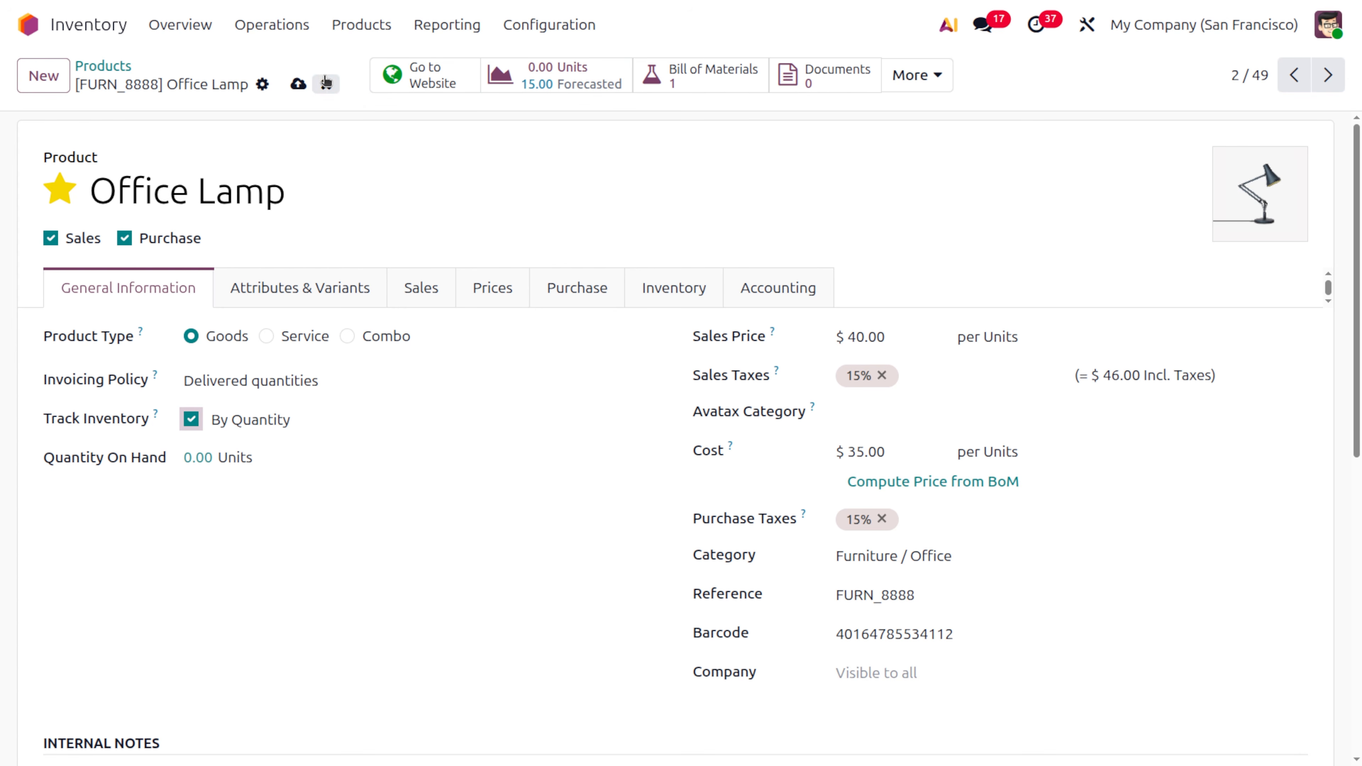
{"action": "left_click", "coordinate": [299, 83]}
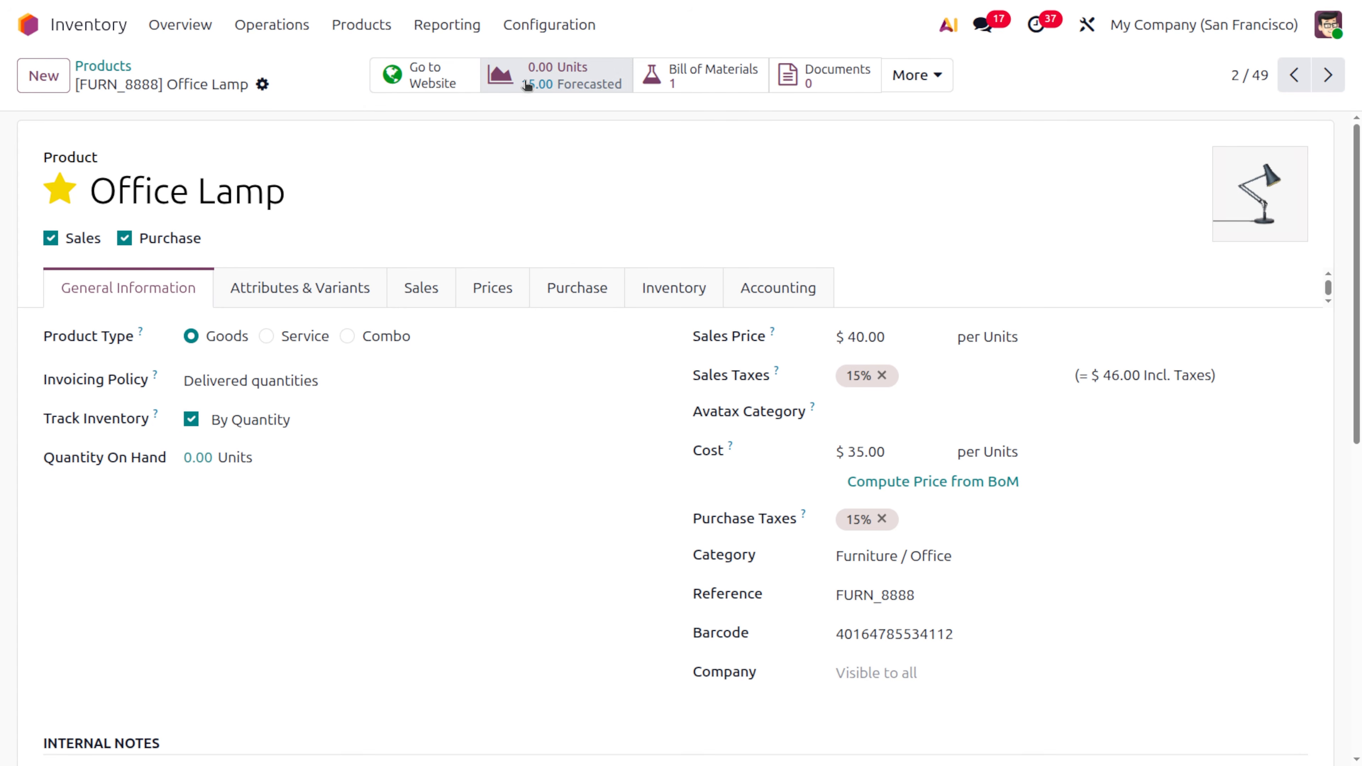
{"action": "left_click", "coordinate": [944, 77]}
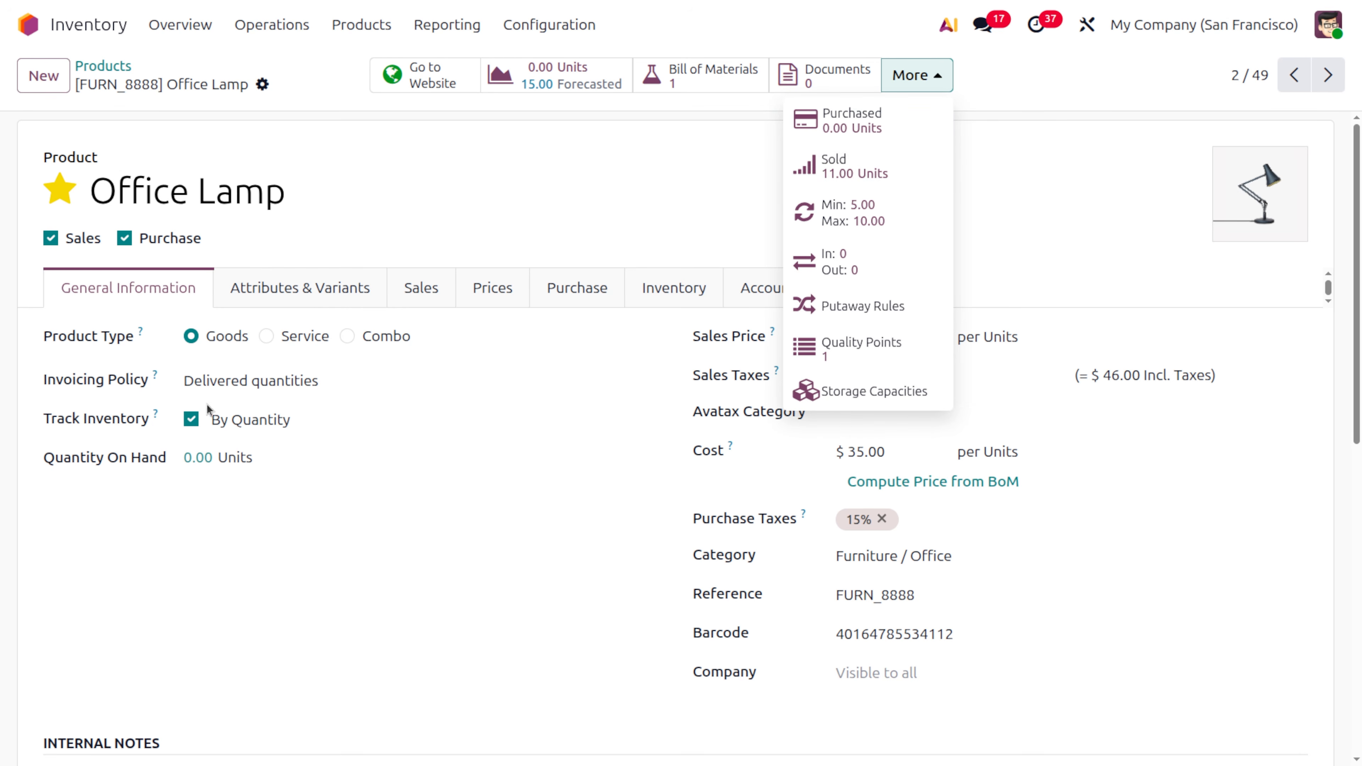
Step: Record 100 units of Office Lamp on hand at WH/Stock and return to the product record
{"action": "left_click", "coordinate": [213, 456]}
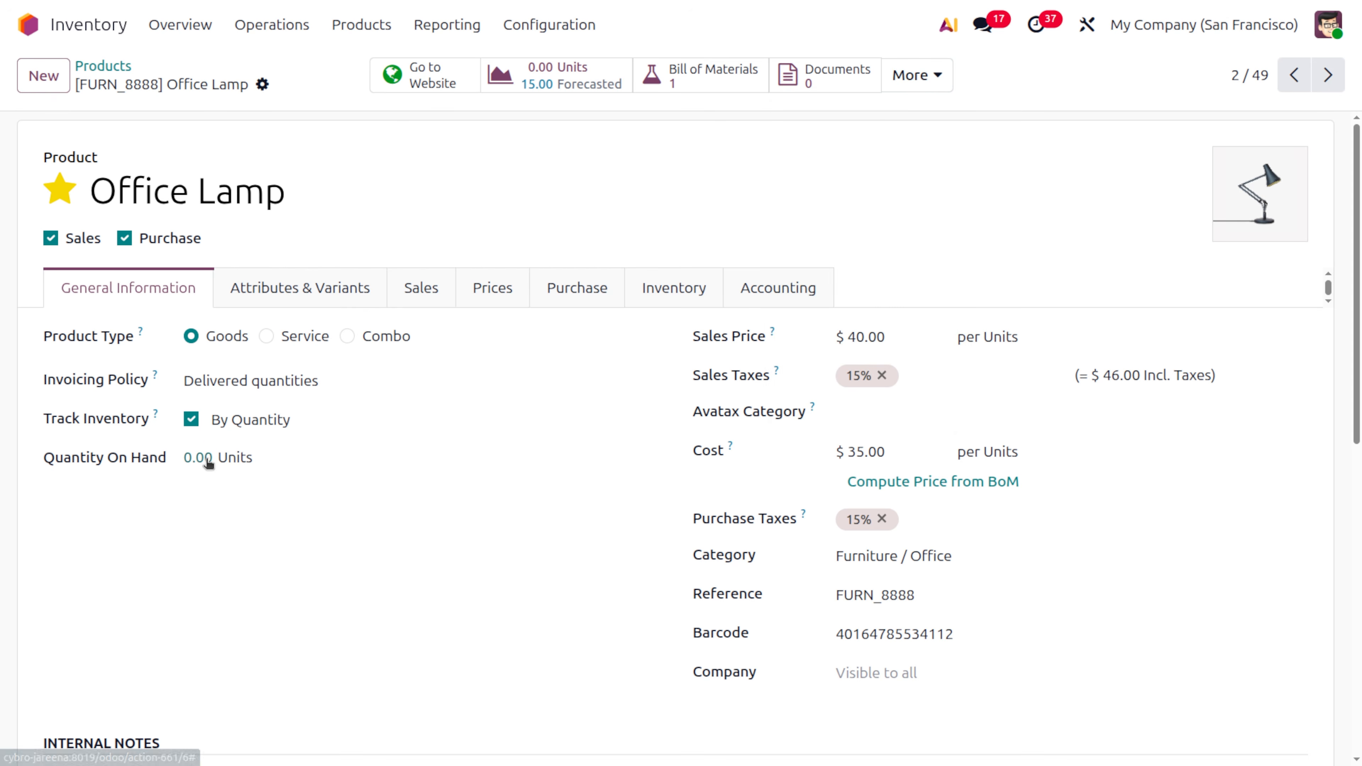
{"action": "left_click", "coordinate": [213, 456]}
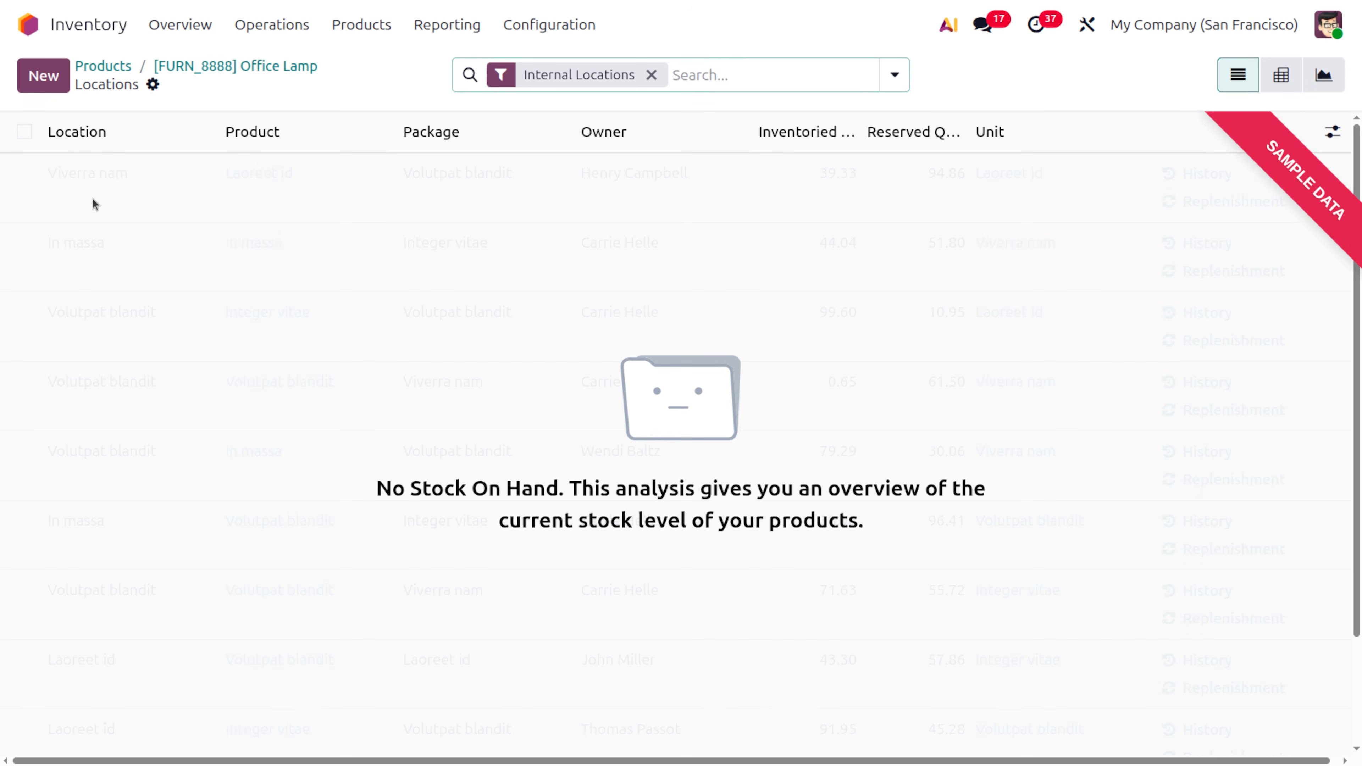
{"action": "left_click", "coordinate": [47, 76]}
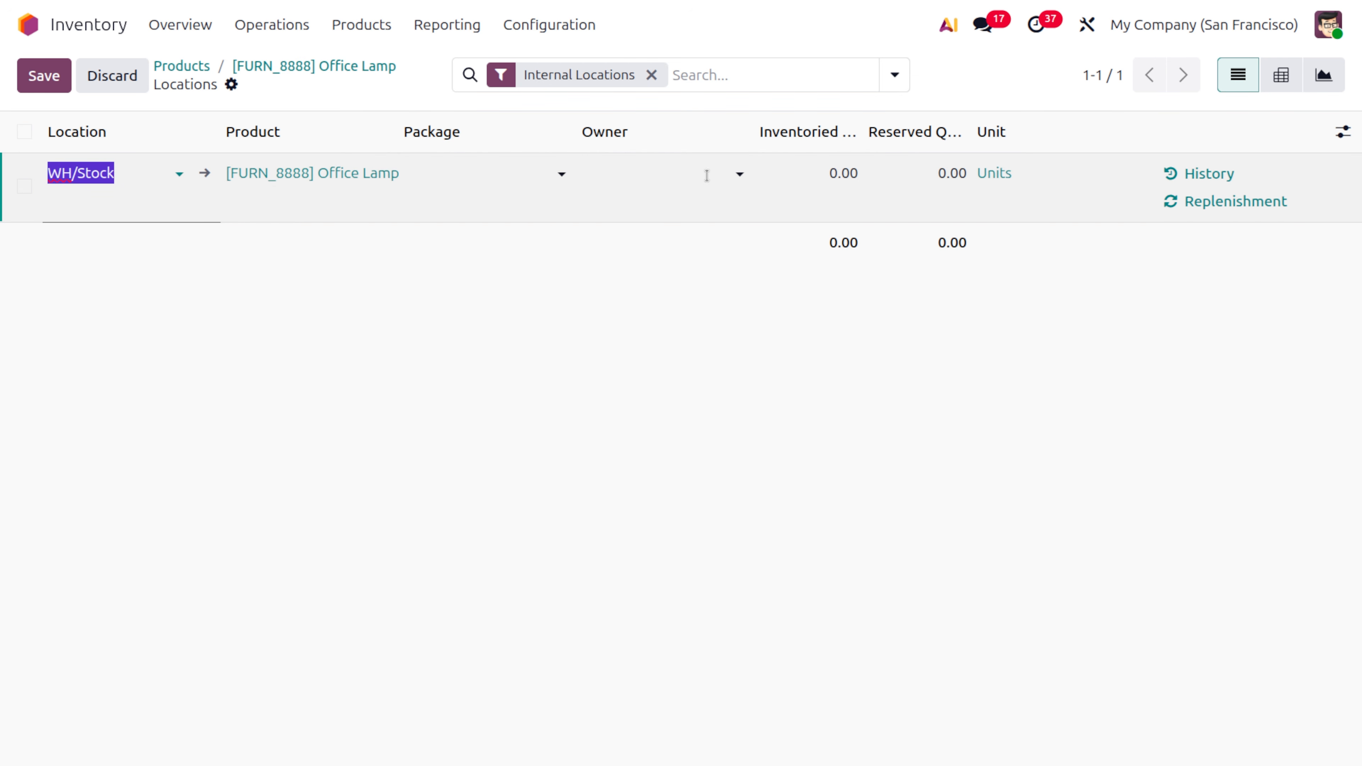
{"action": "left_click", "coordinate": [845, 187]}
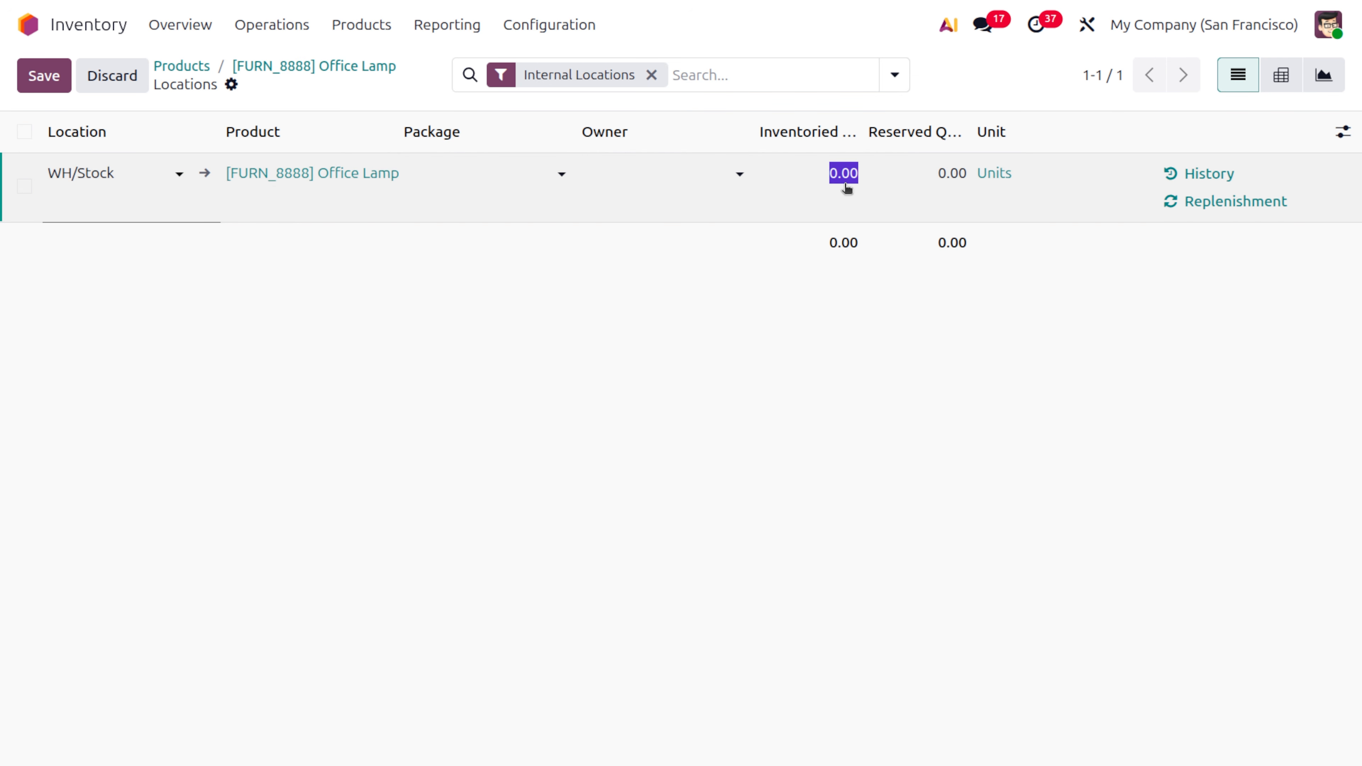
{"action": "type", "text": "100"}
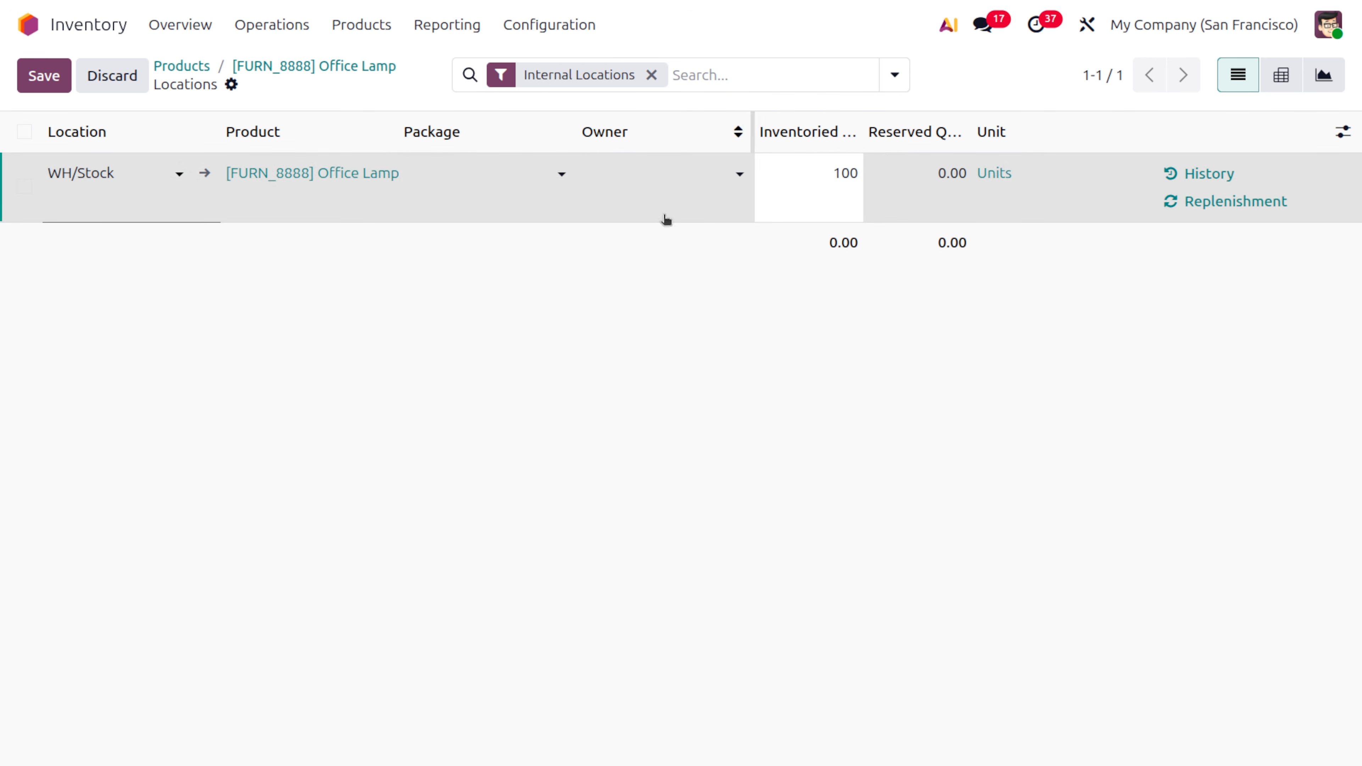
{"action": "left_click", "coordinate": [711, 464]}
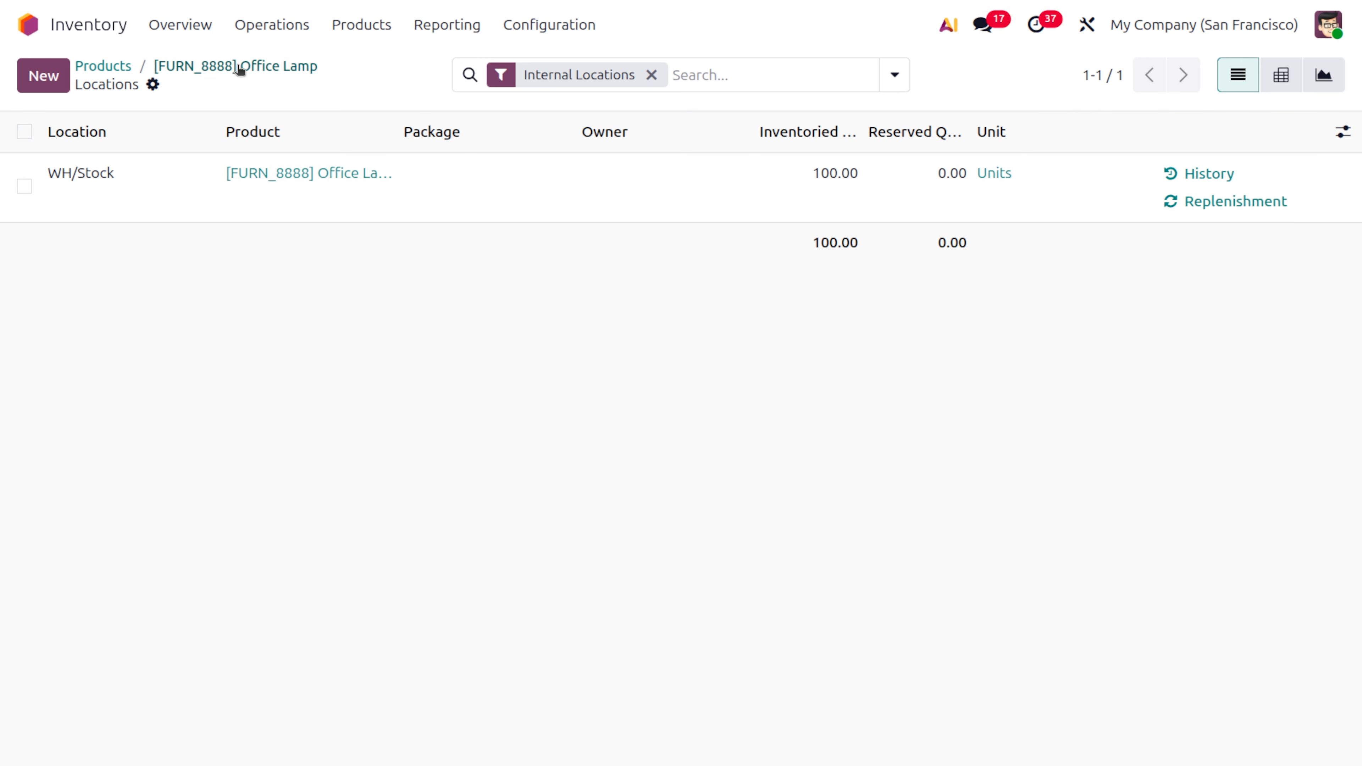
{"action": "left_click", "coordinate": [240, 73]}
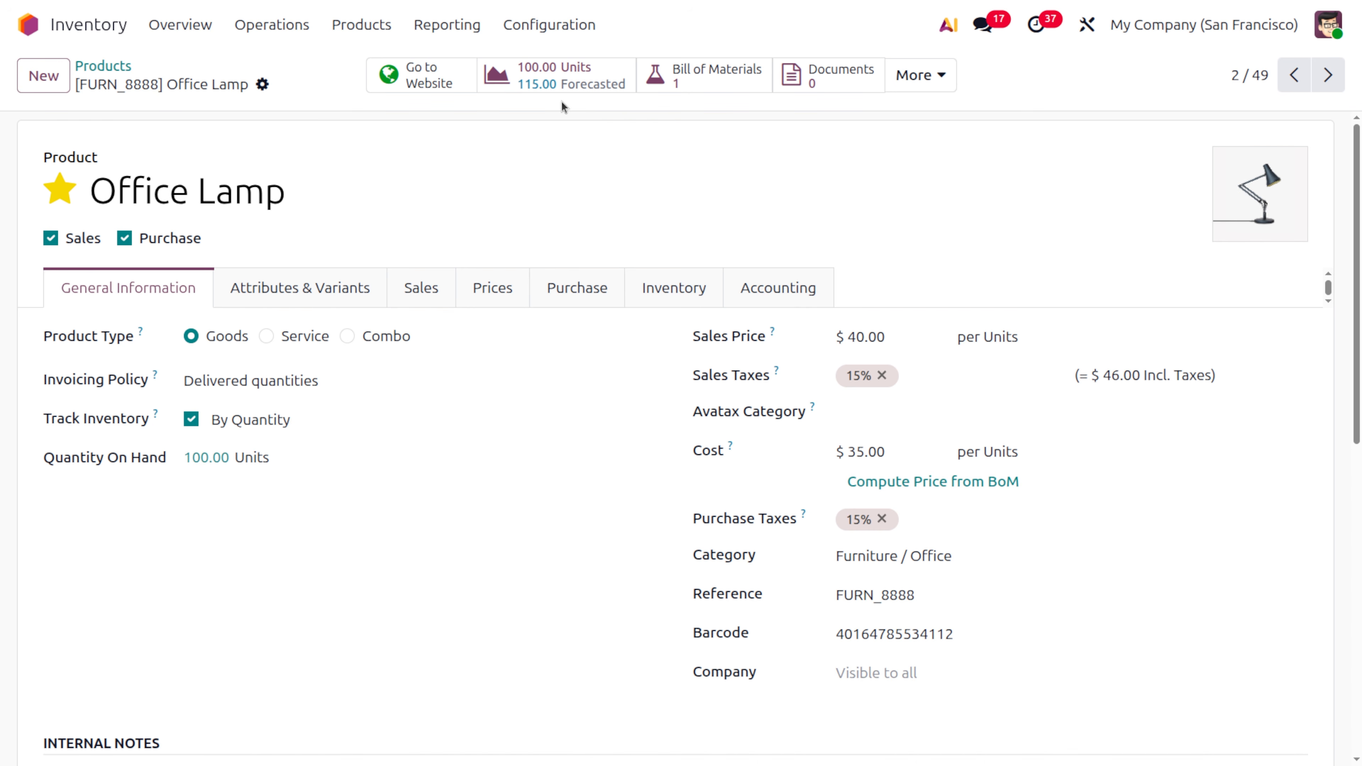
Step: Add Pack of 6 and box as sales packagings for the Office Lamp
{"action": "left_click", "coordinate": [428, 285]}
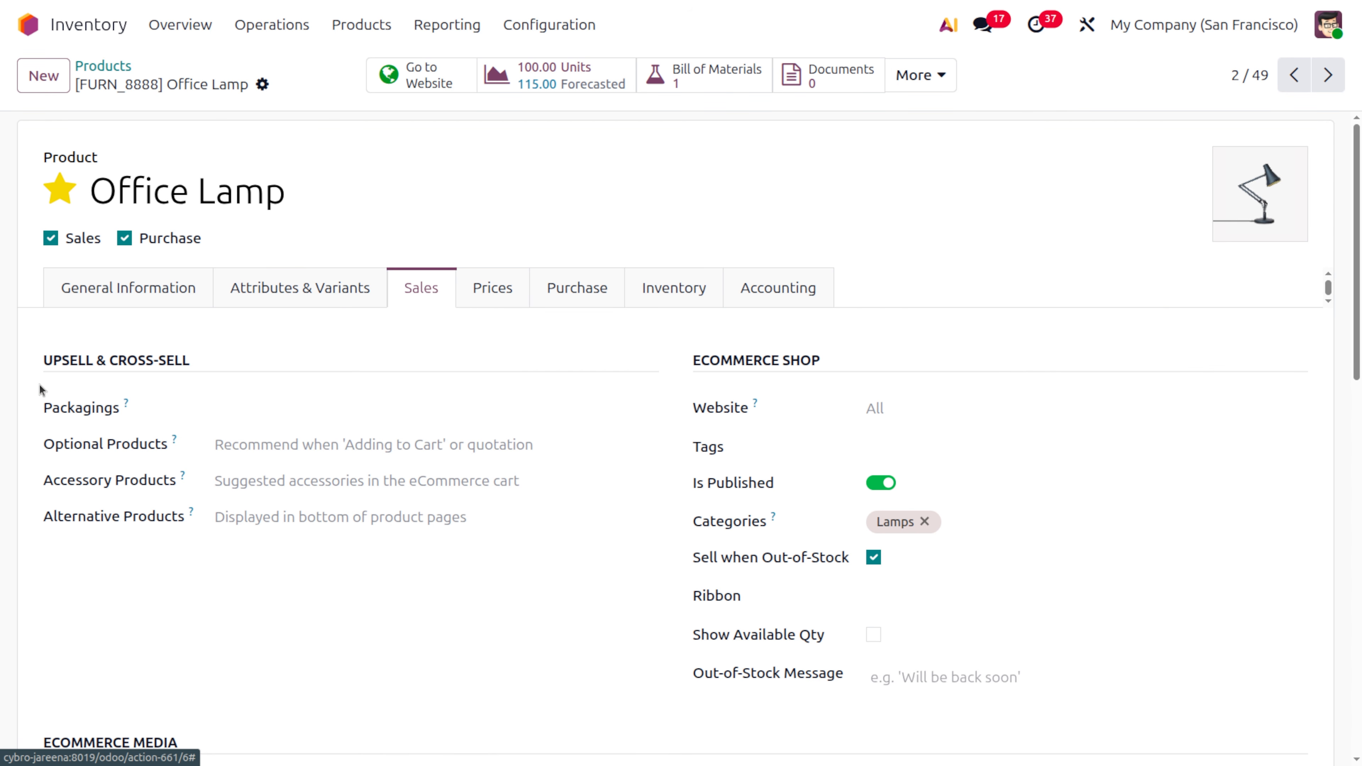
{"action": "left_click", "coordinate": [266, 416]}
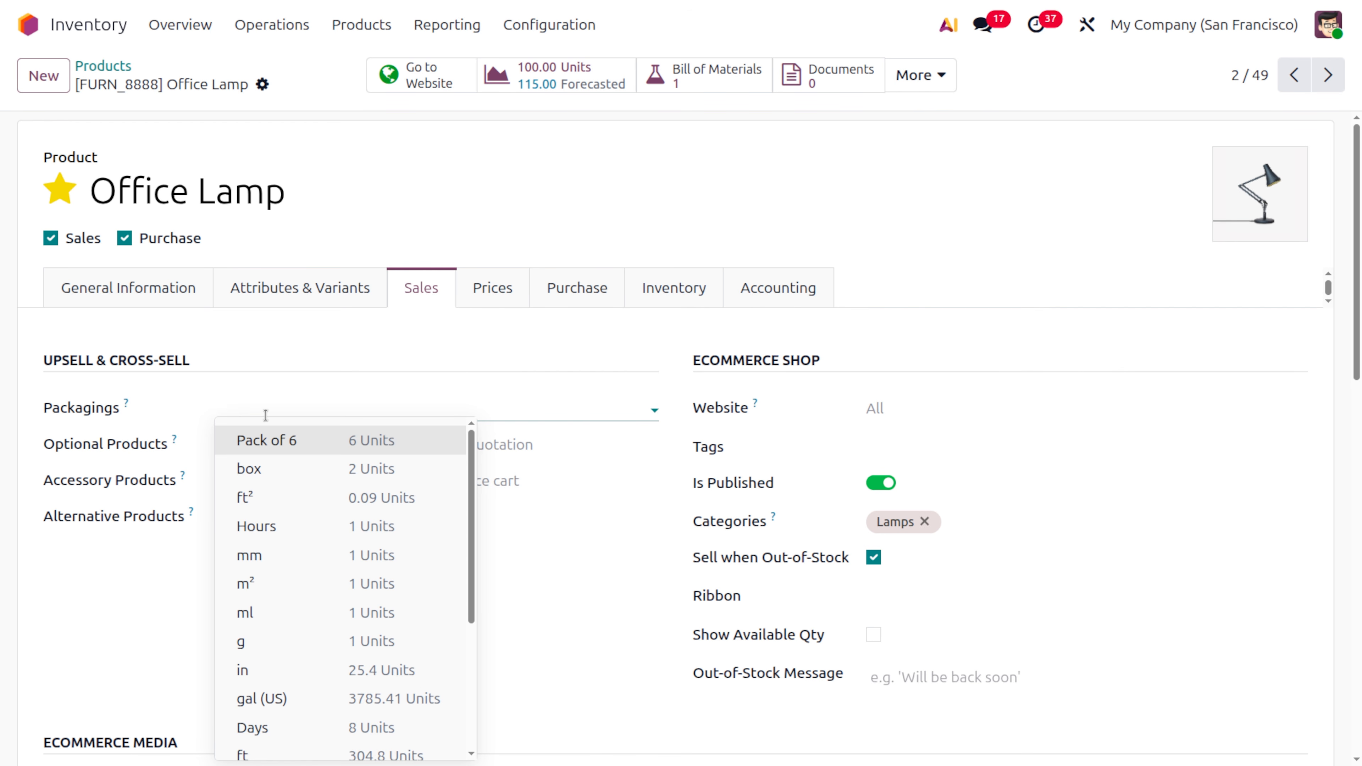
{"action": "left_click", "coordinate": [271, 446]}
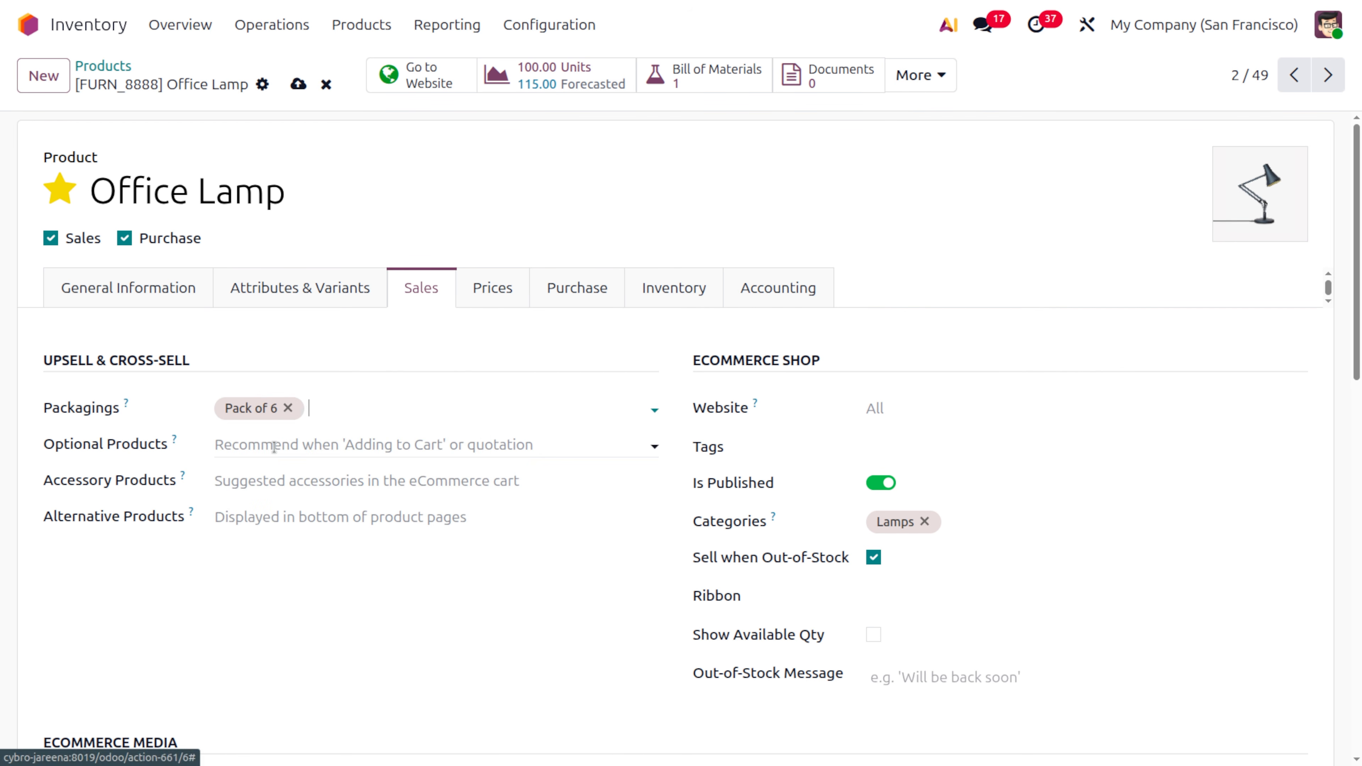
{"action": "left_click", "coordinate": [380, 401]}
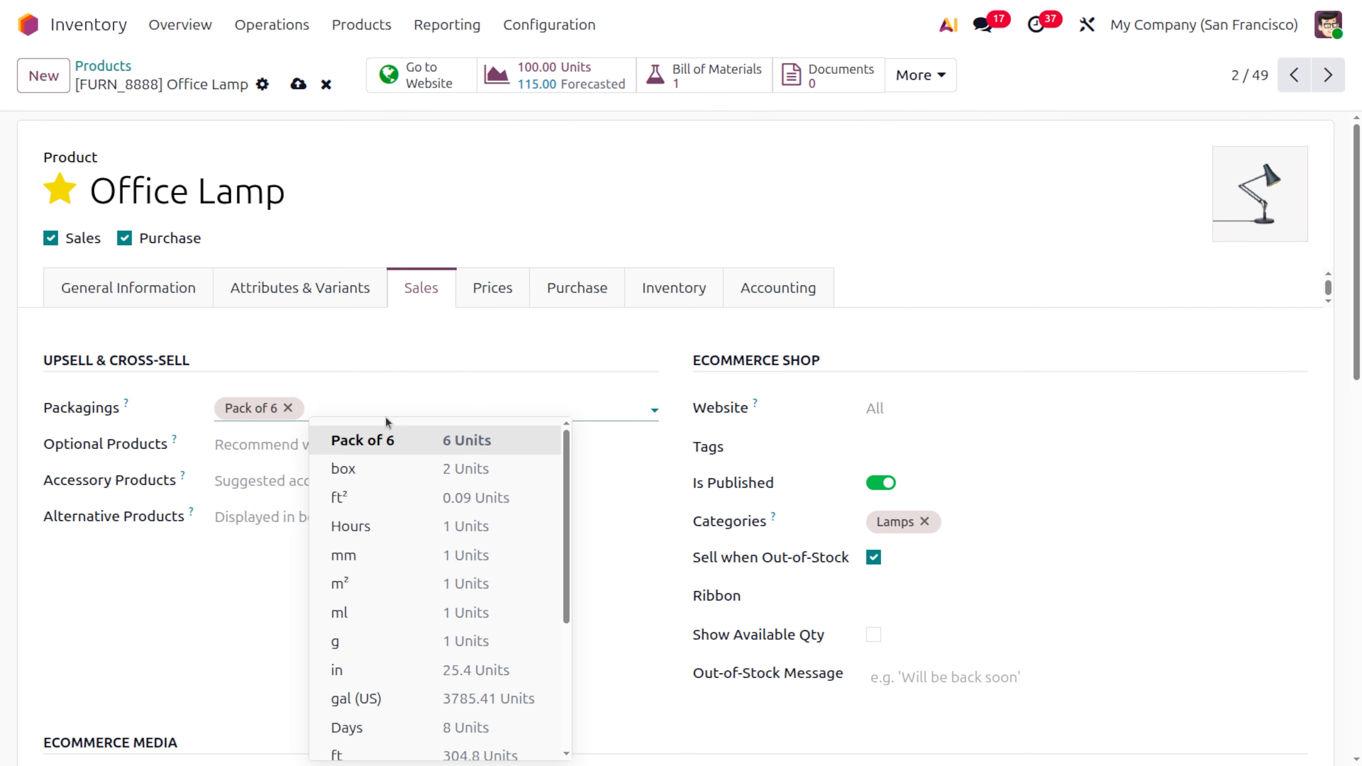
{"action": "left_click", "coordinate": [409, 467]}
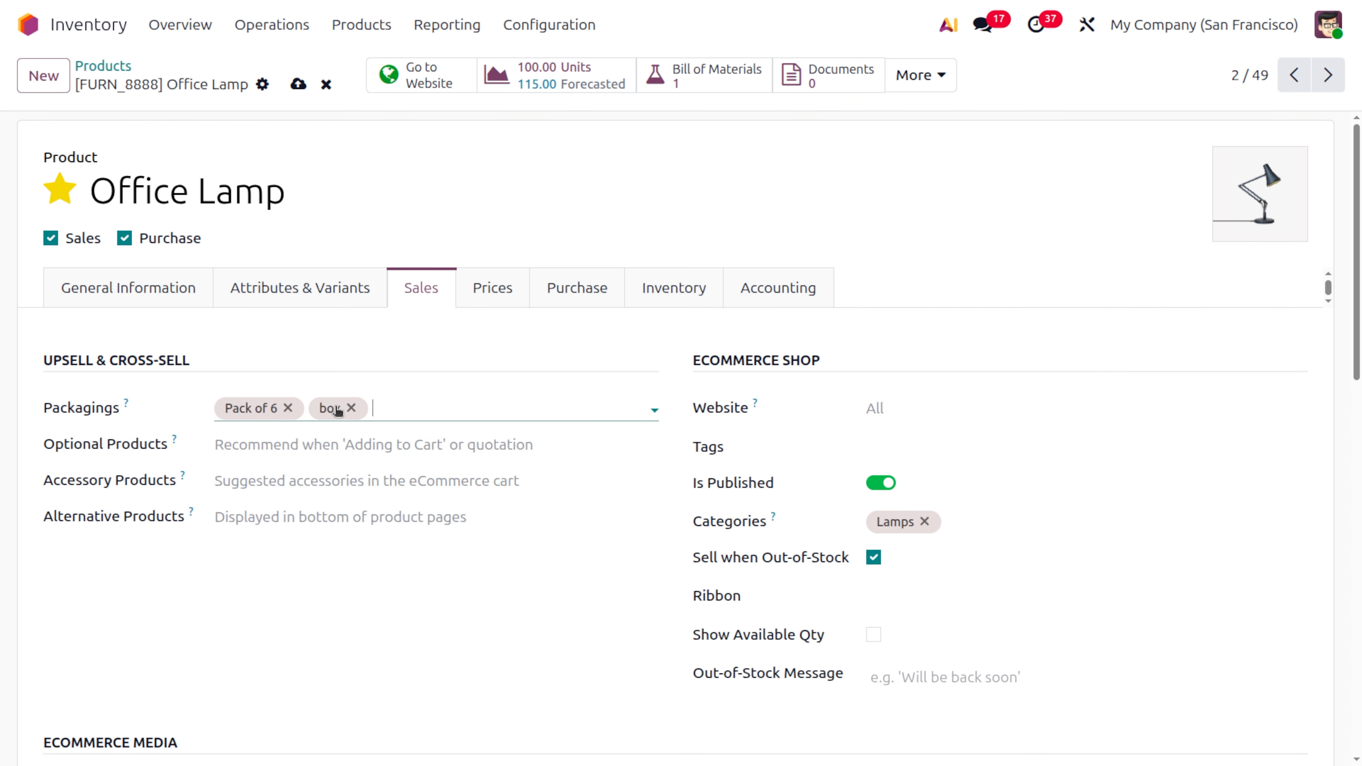
Step: Create the barcode 123456789 for the Pack of 6 packaging and save it
{"action": "left_click", "coordinate": [249, 406]}
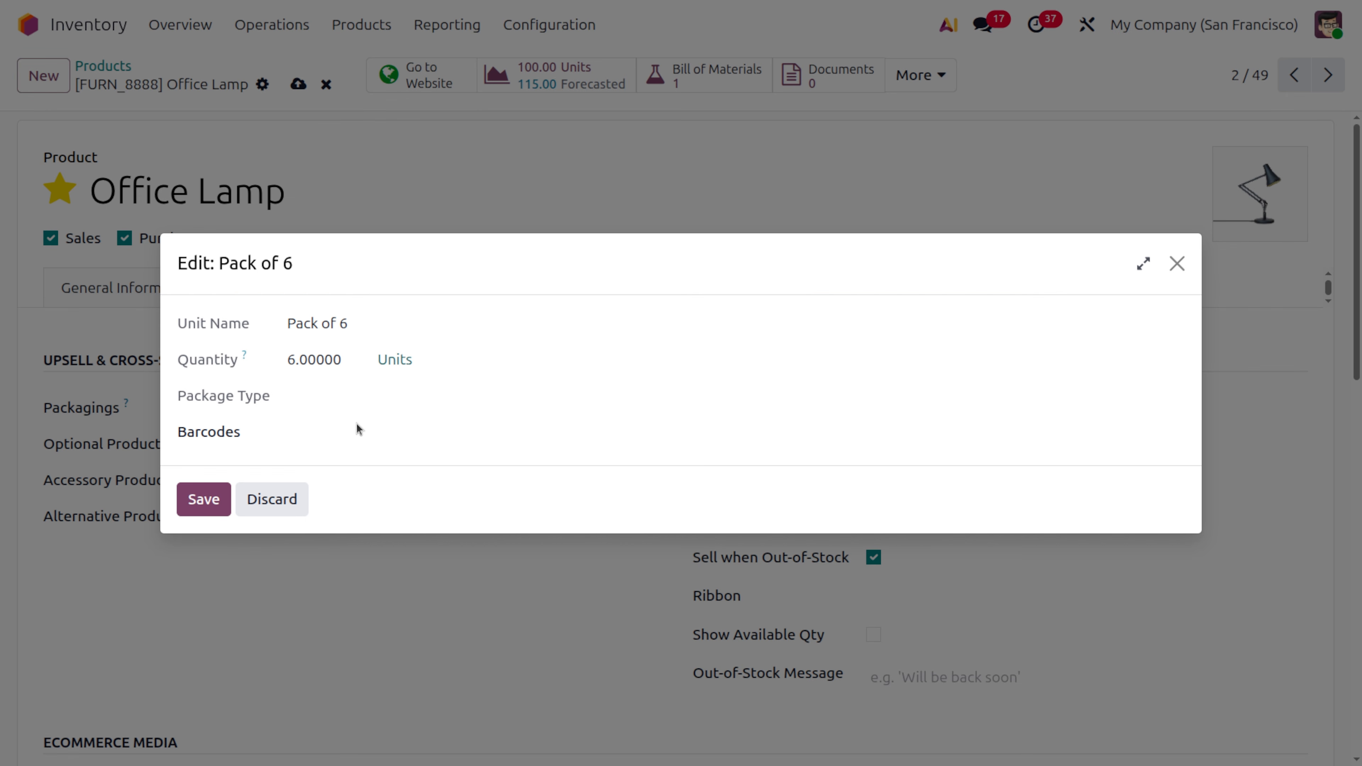
{"action": "left_click", "coordinate": [339, 435]}
{"action": "type", "text": "1"}
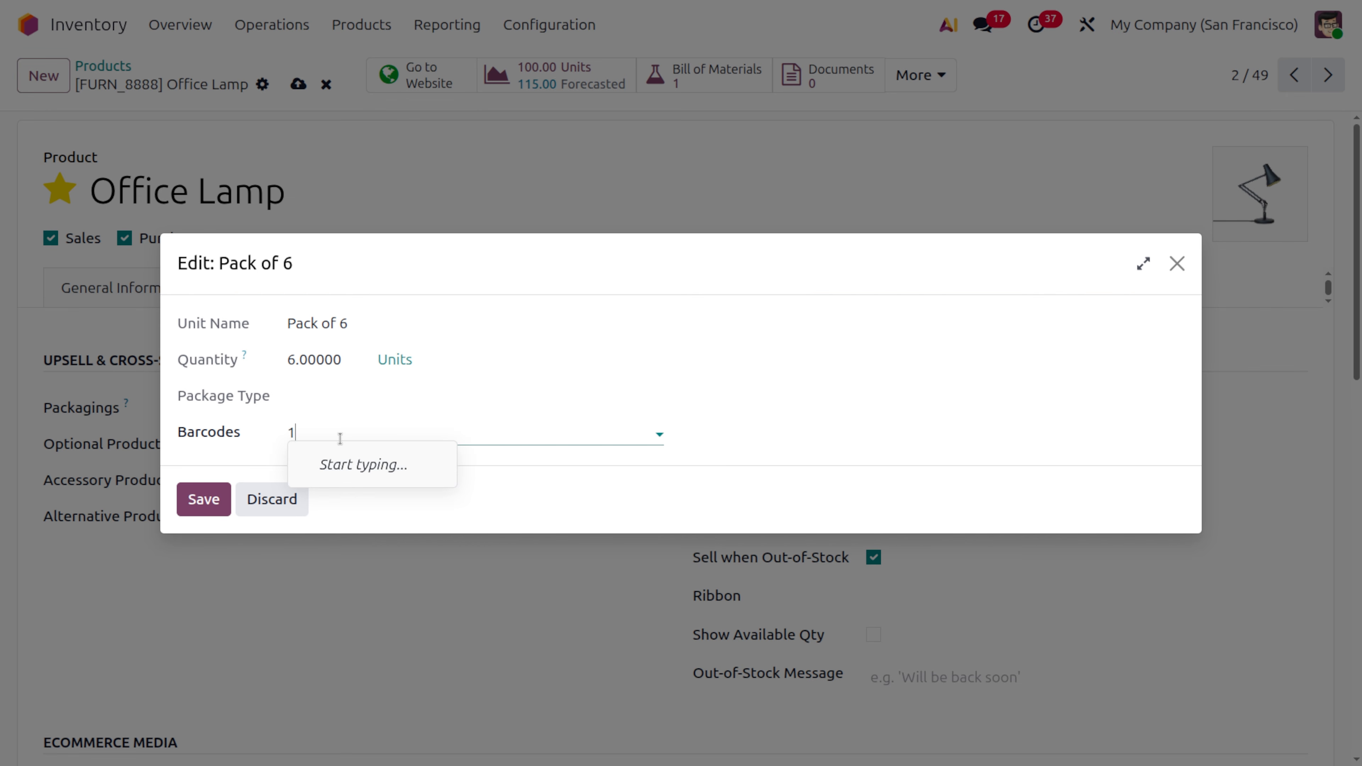
{"action": "type", "text": "23456"}
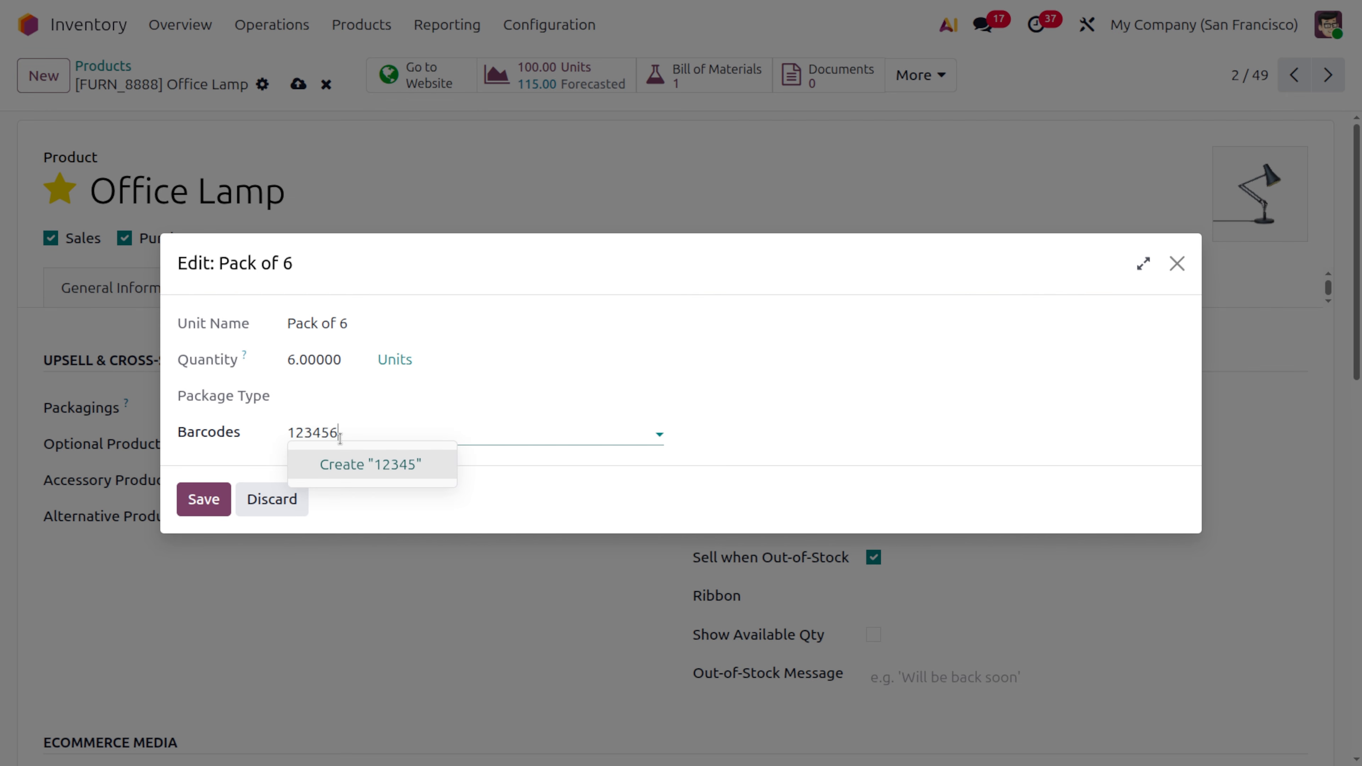
{"action": "type", "text": "789"}
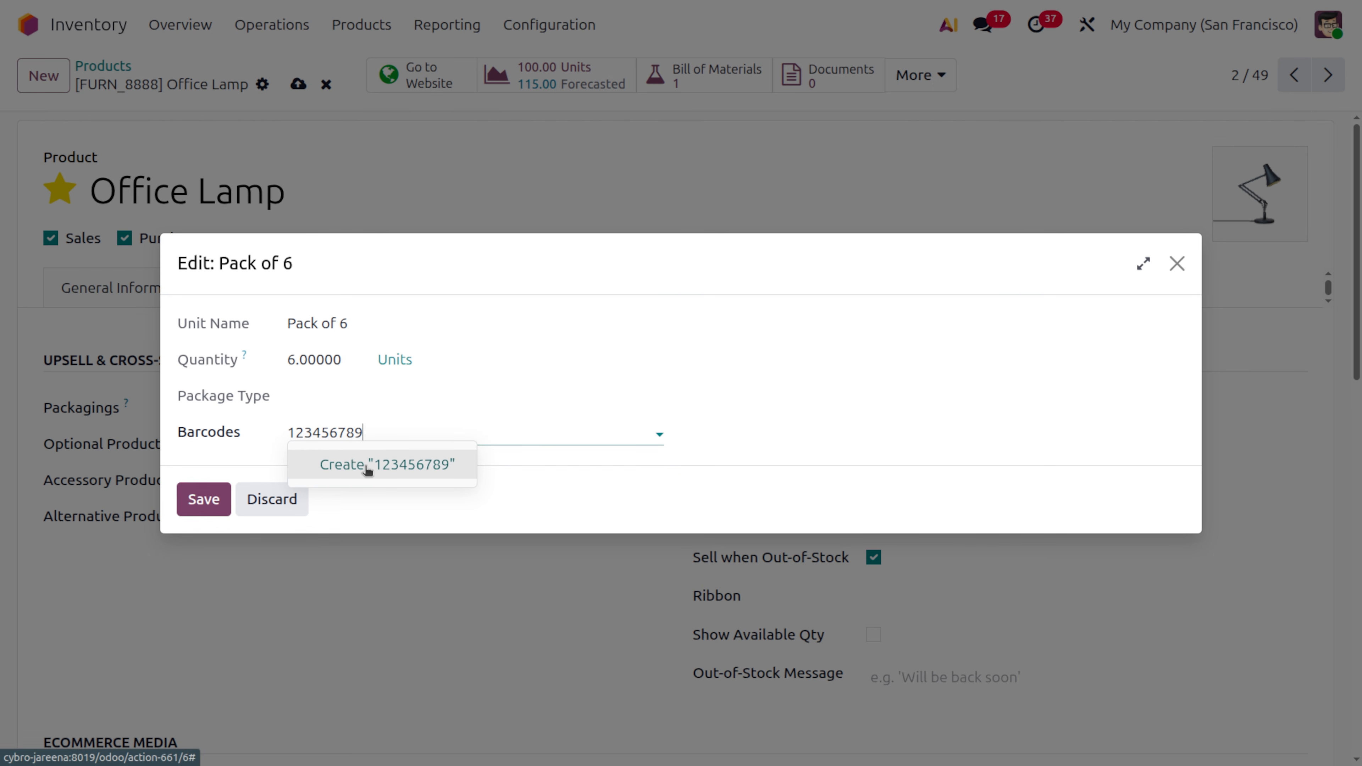
{"action": "left_click", "coordinate": [368, 466]}
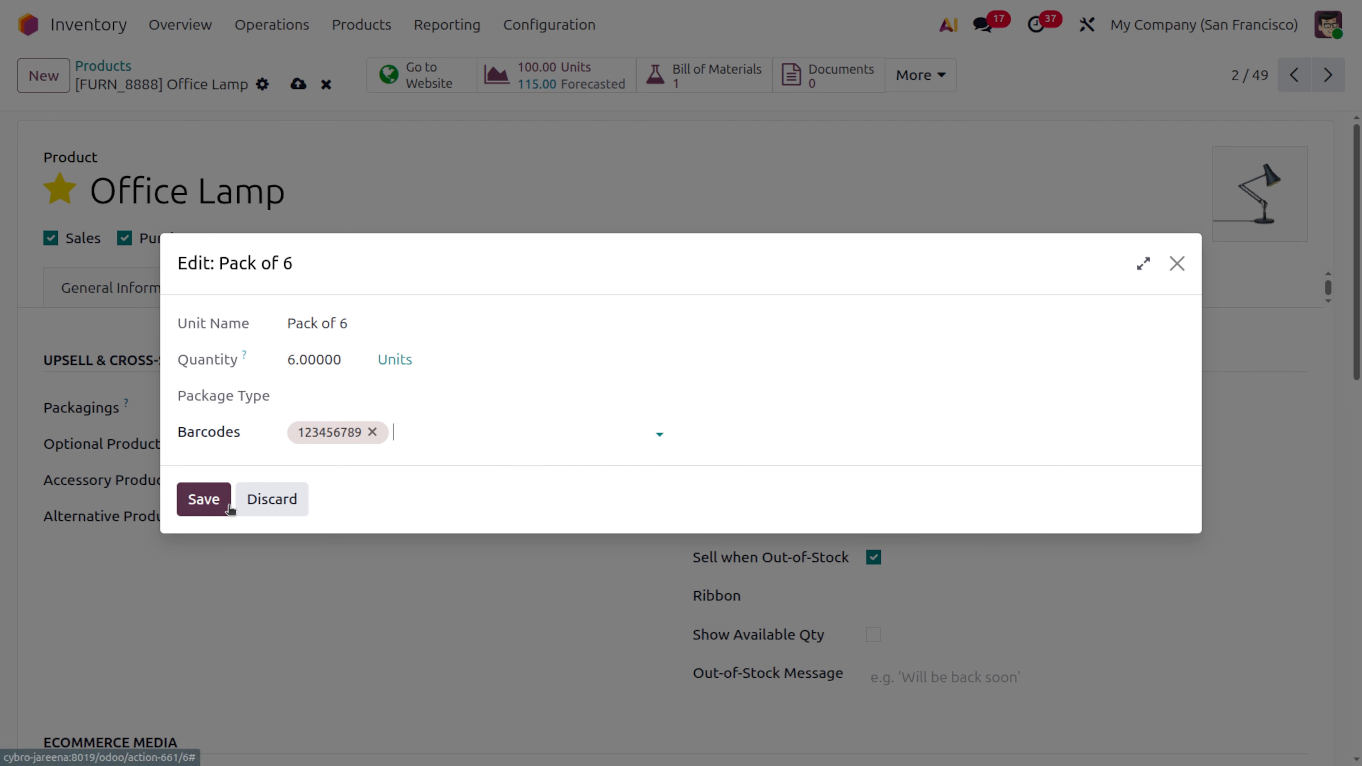
{"action": "left_click", "coordinate": [203, 499]}
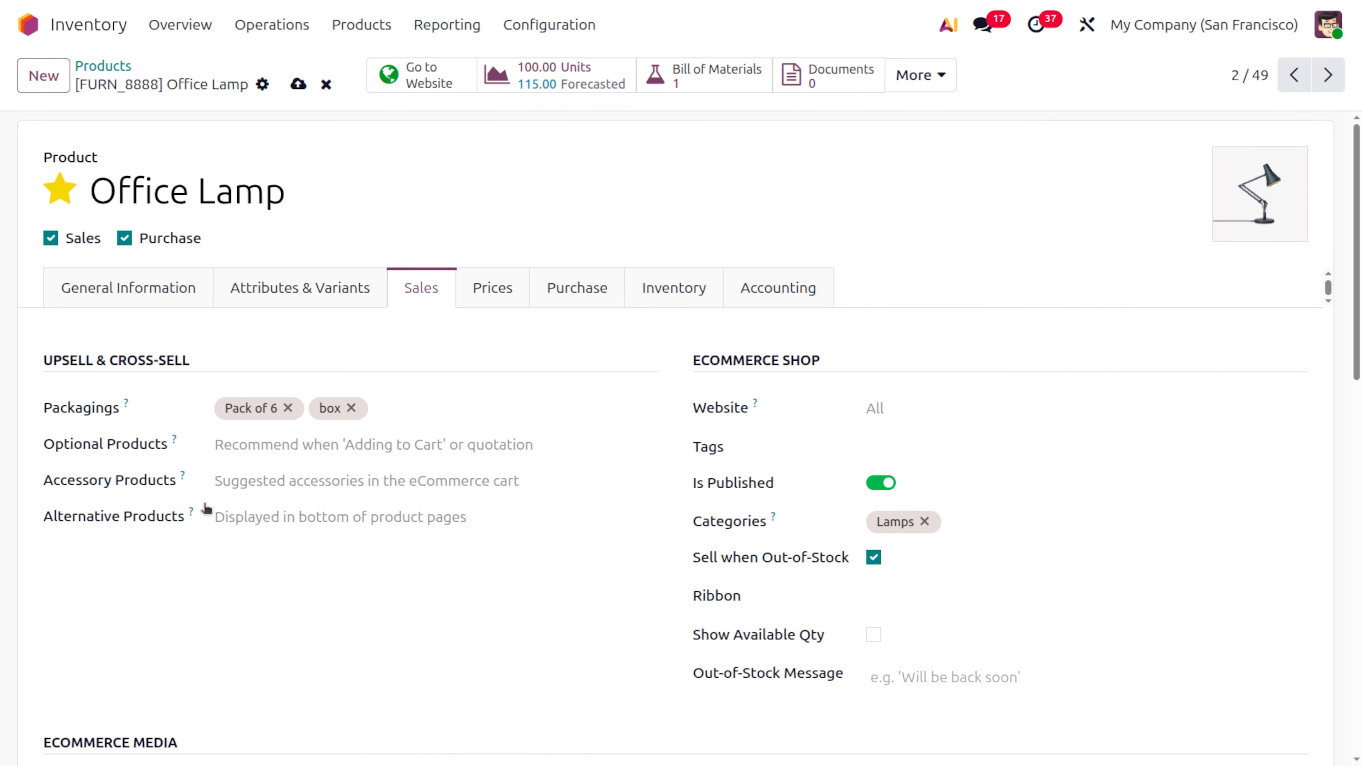
Step: Create the barcode 987456321 for the box packaging, then save the packaging and the product
{"action": "left_click", "coordinate": [340, 414]}
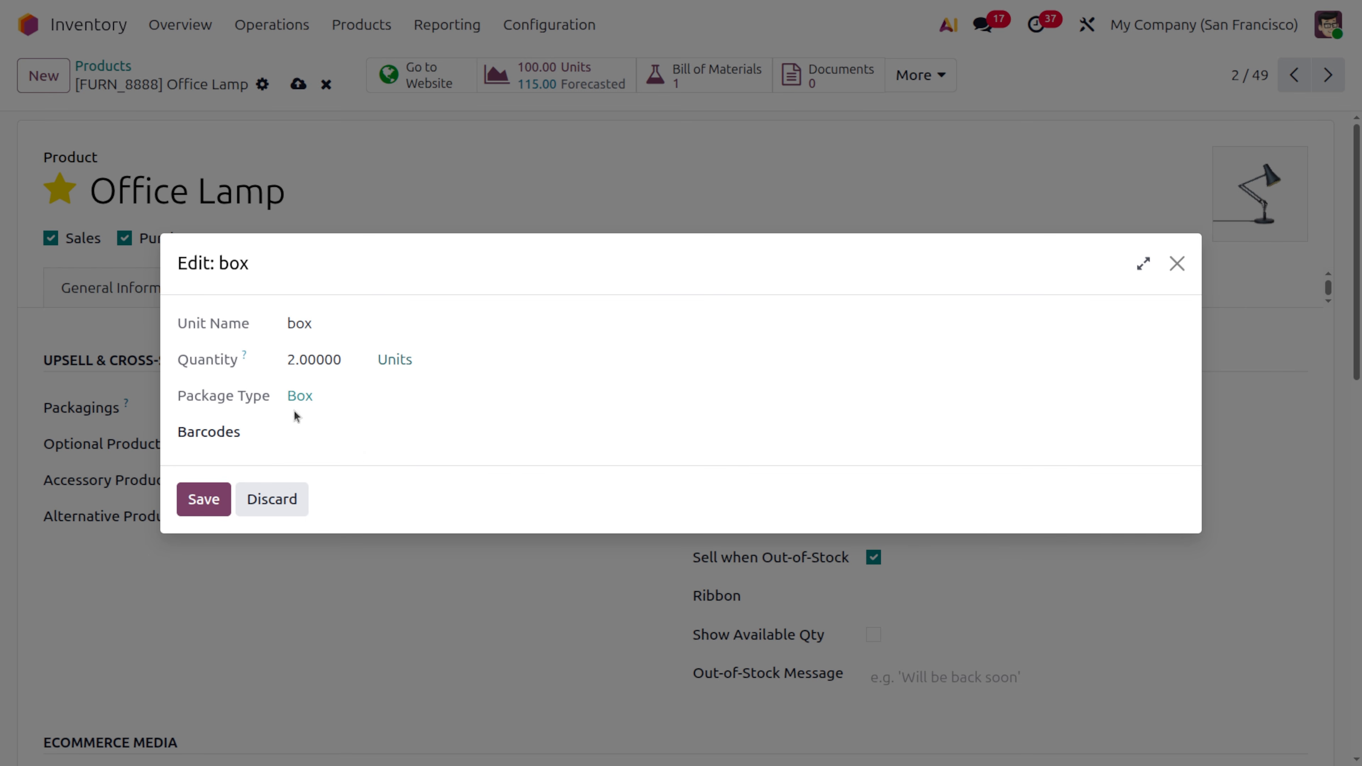
{"action": "left_click", "coordinate": [332, 428]}
{"action": "type", "text": "9"}
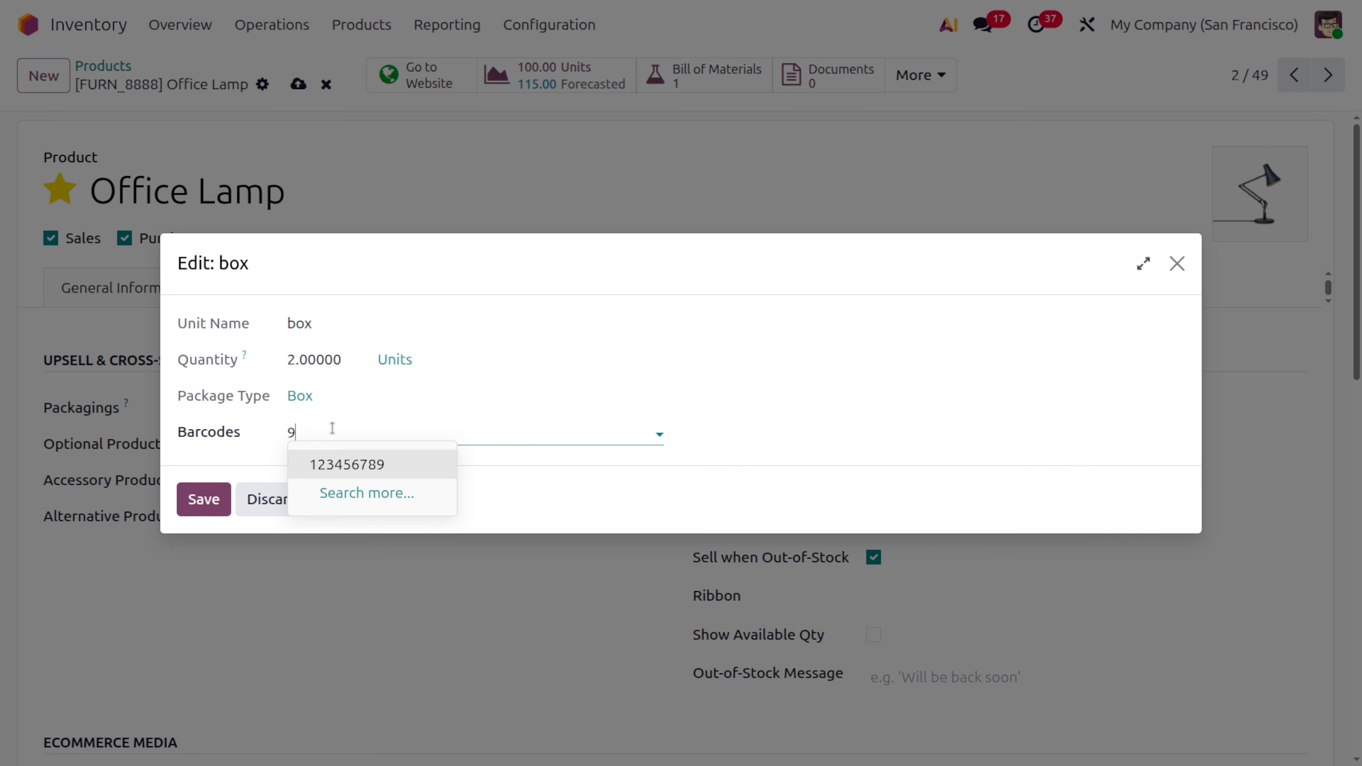
{"action": "type", "text": "87456321"}
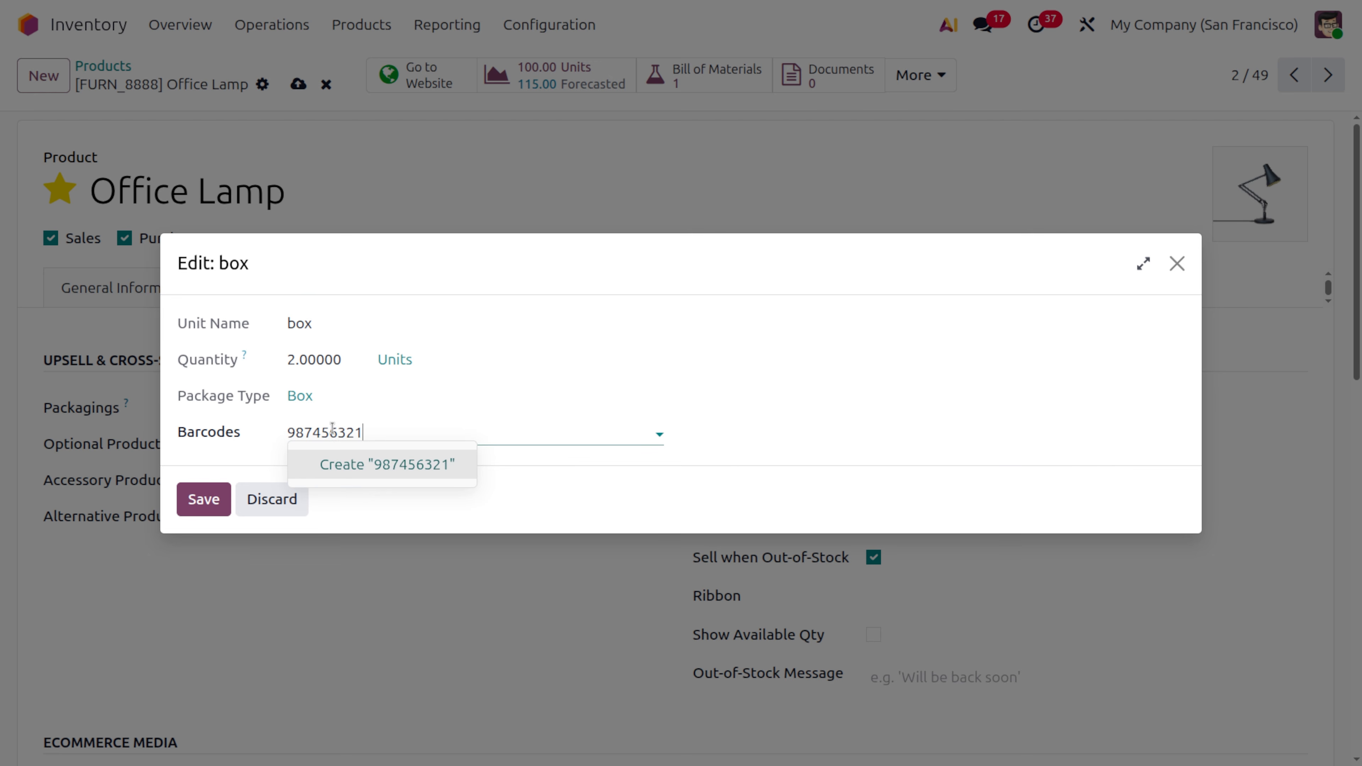
{"action": "key", "text": "Return"}
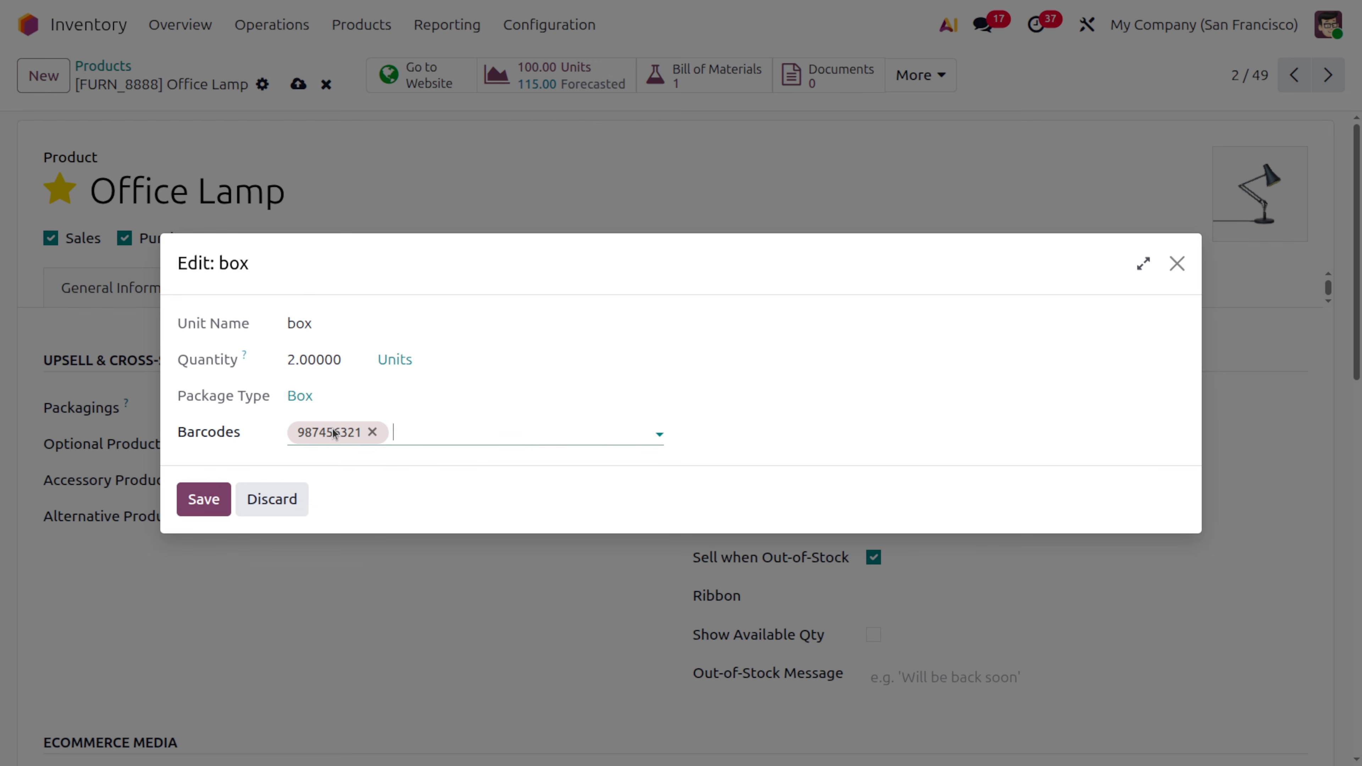
{"action": "left_click", "coordinate": [203, 504]}
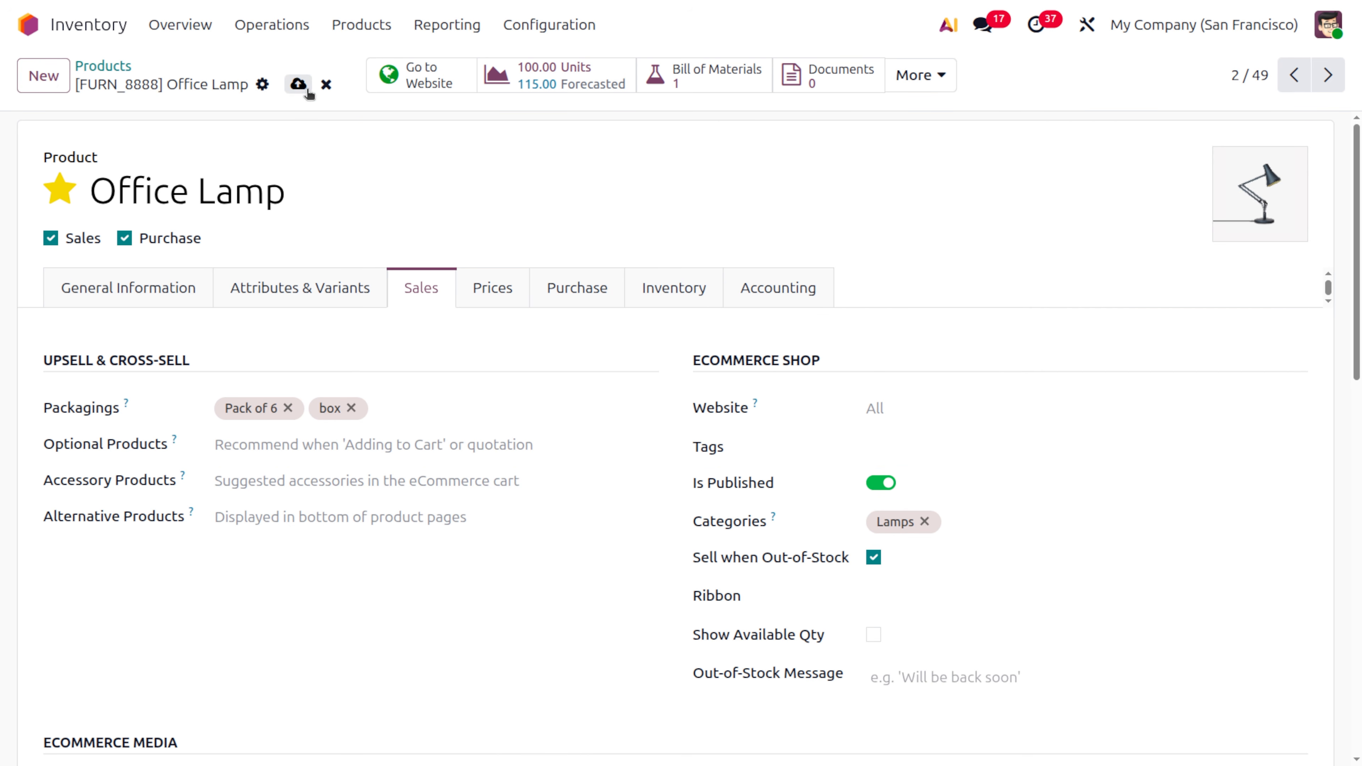
{"action": "left_click", "coordinate": [300, 85]}
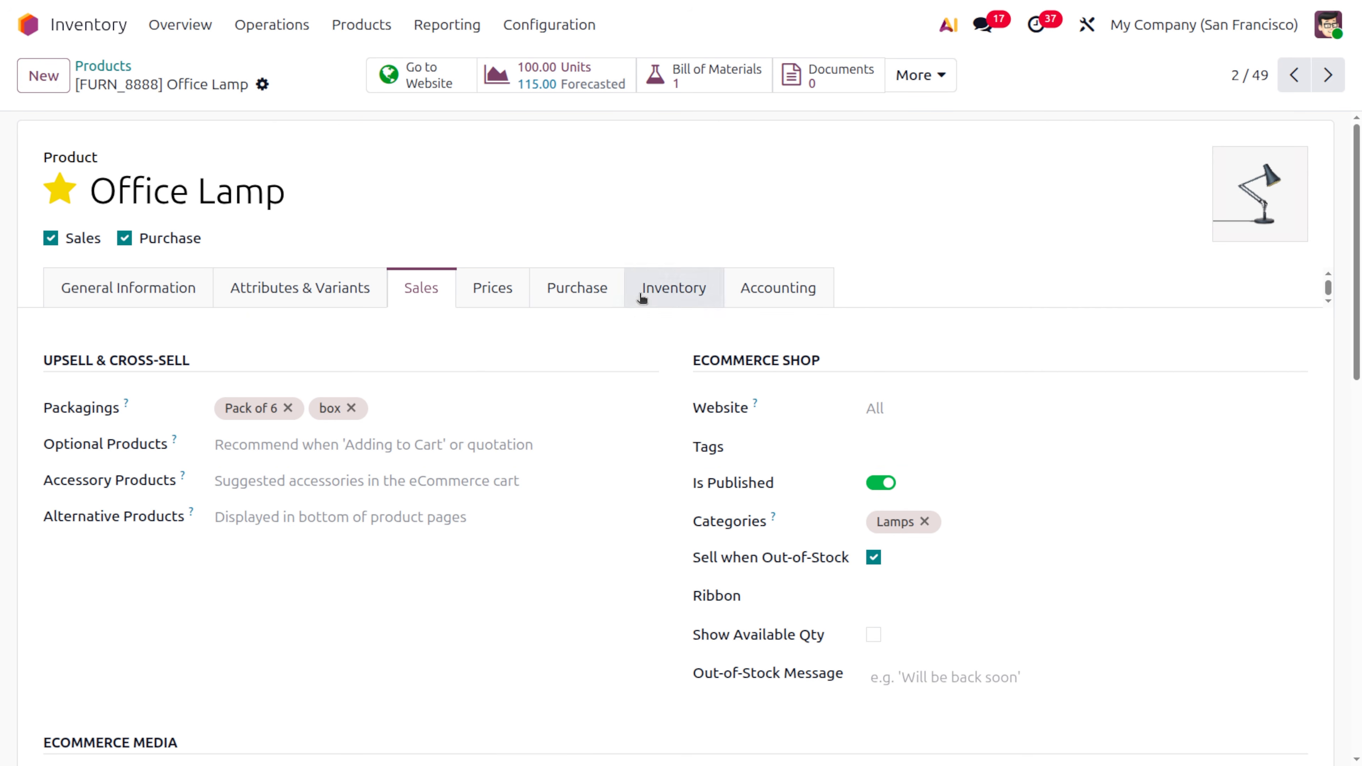
Step: View the unit of measure record of the Deco Addict vendor line and return to the product's purchase details
{"action": "left_click", "coordinate": [579, 297]}
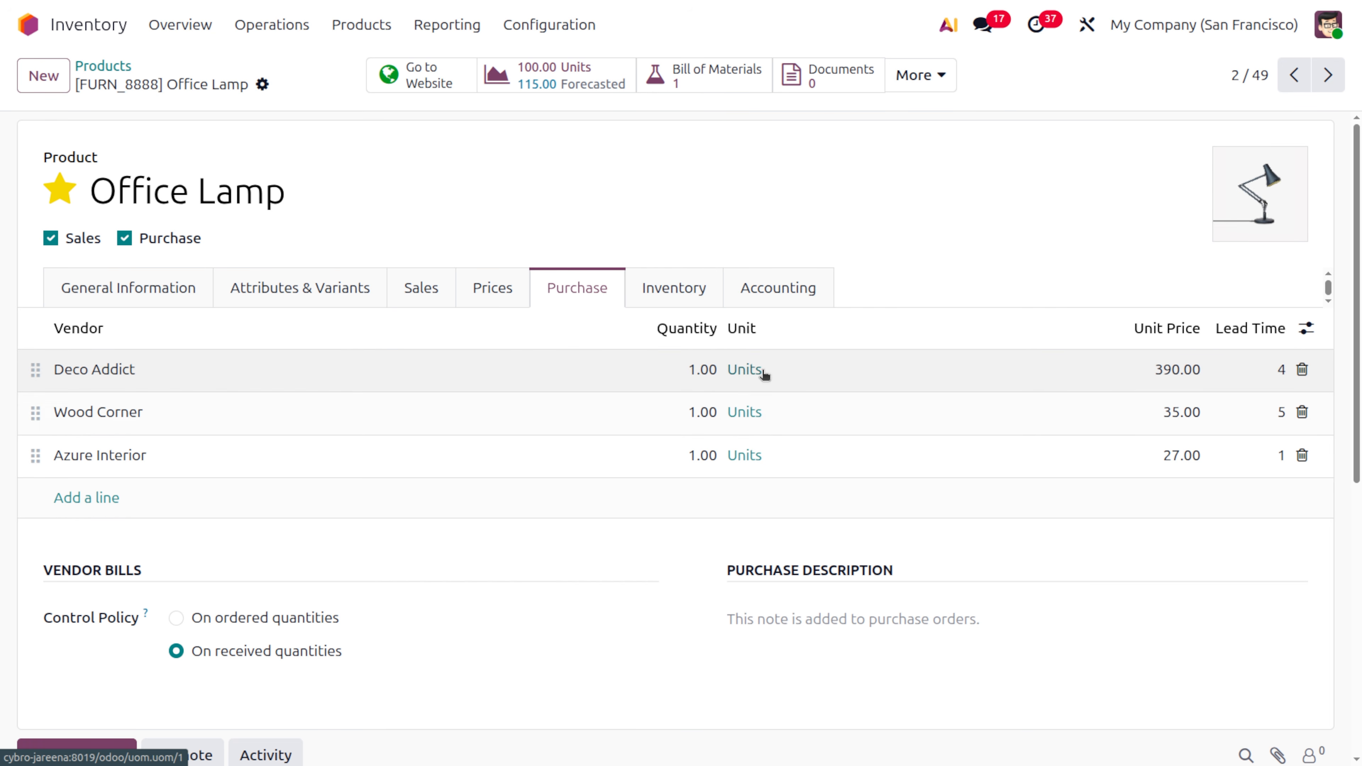
{"action": "left_click", "coordinate": [761, 369]}
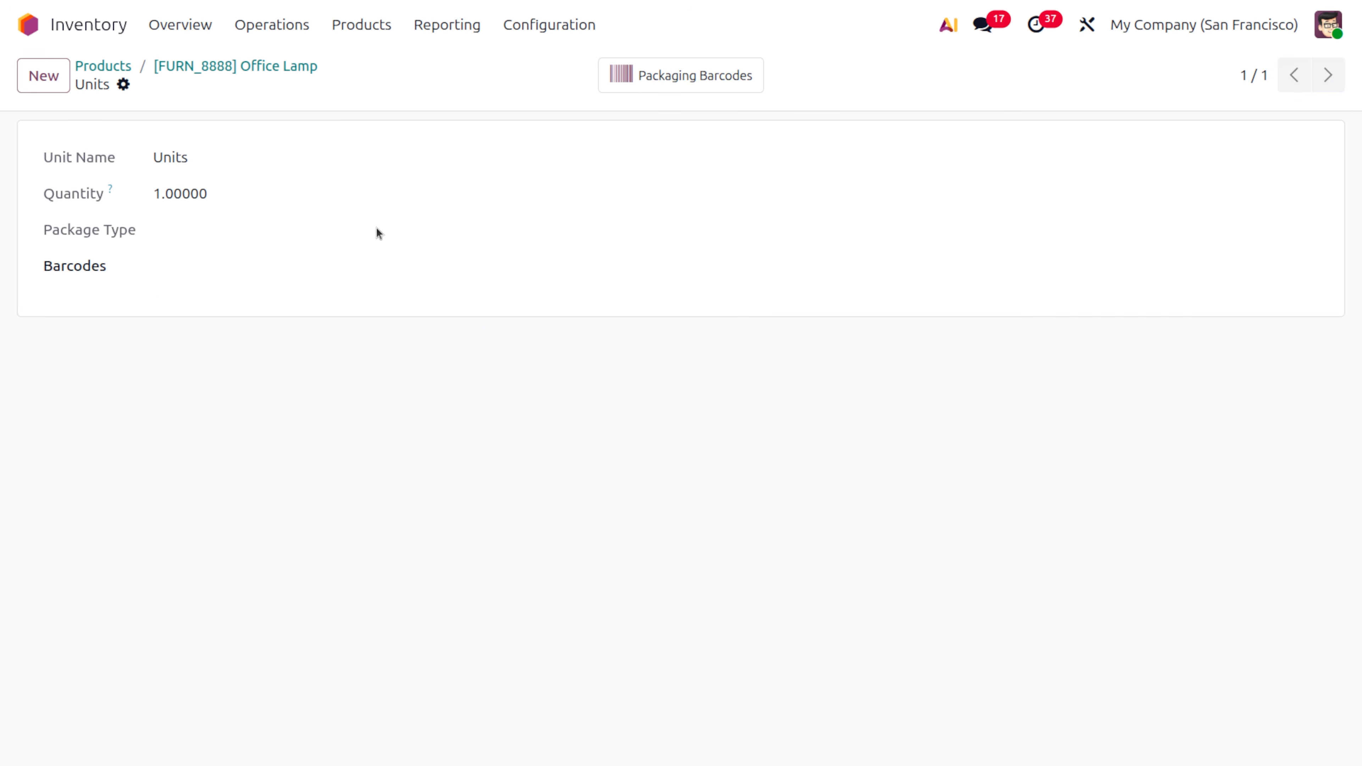
{"action": "left_click", "coordinate": [206, 67]}
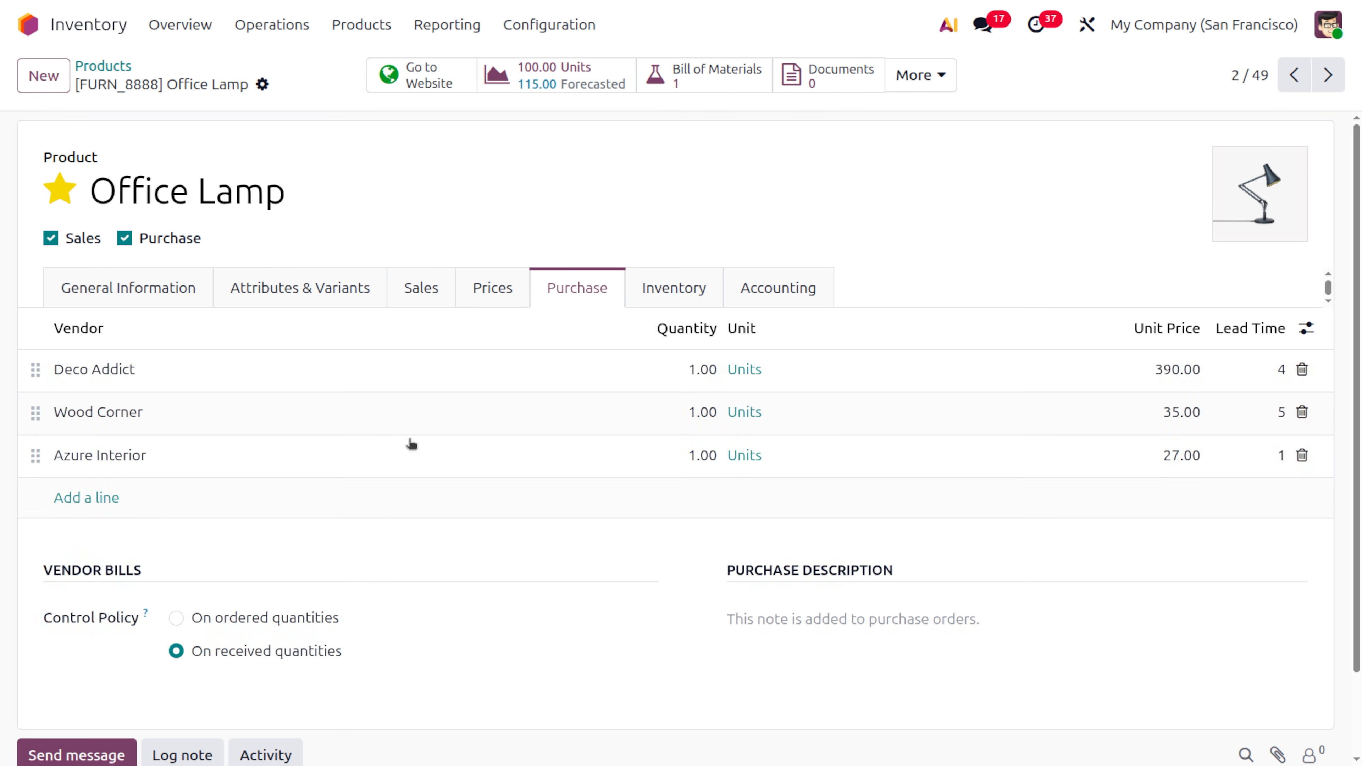
Step: Add a vendor line for the first suggested contact with quantity 6 and unit Pack of 6
{"action": "left_click", "coordinate": [89, 498]}
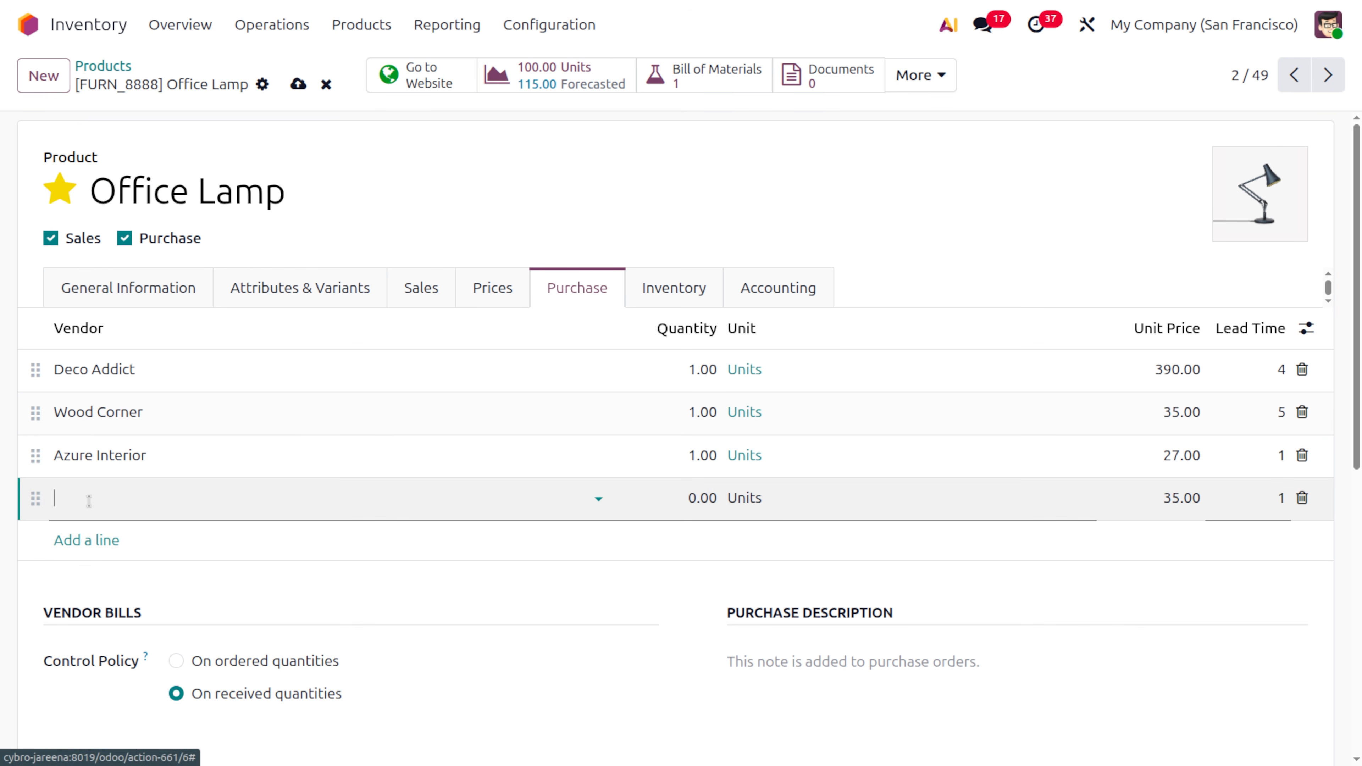
{"action": "left_click", "coordinate": [89, 499]}
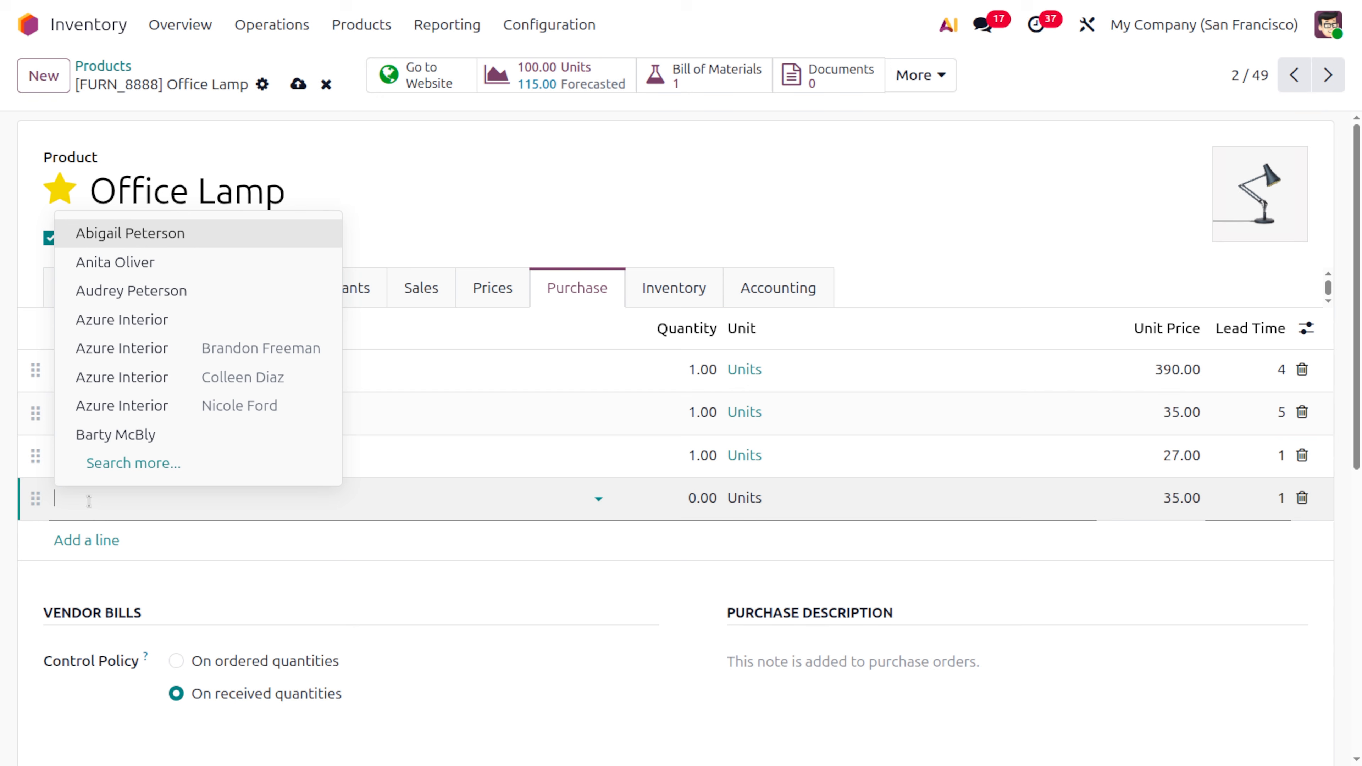
{"action": "left_click", "coordinate": [176, 236]}
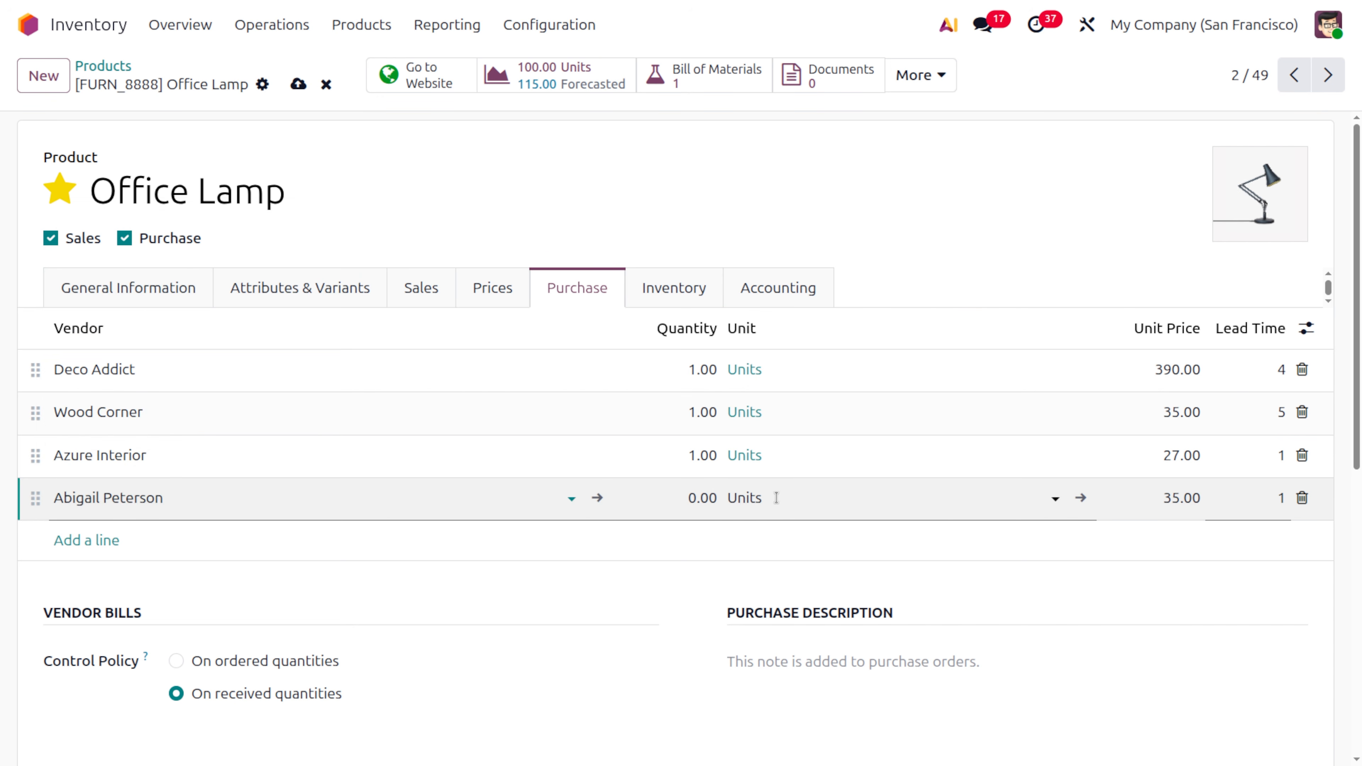
{"action": "left_click", "coordinate": [778, 498]}
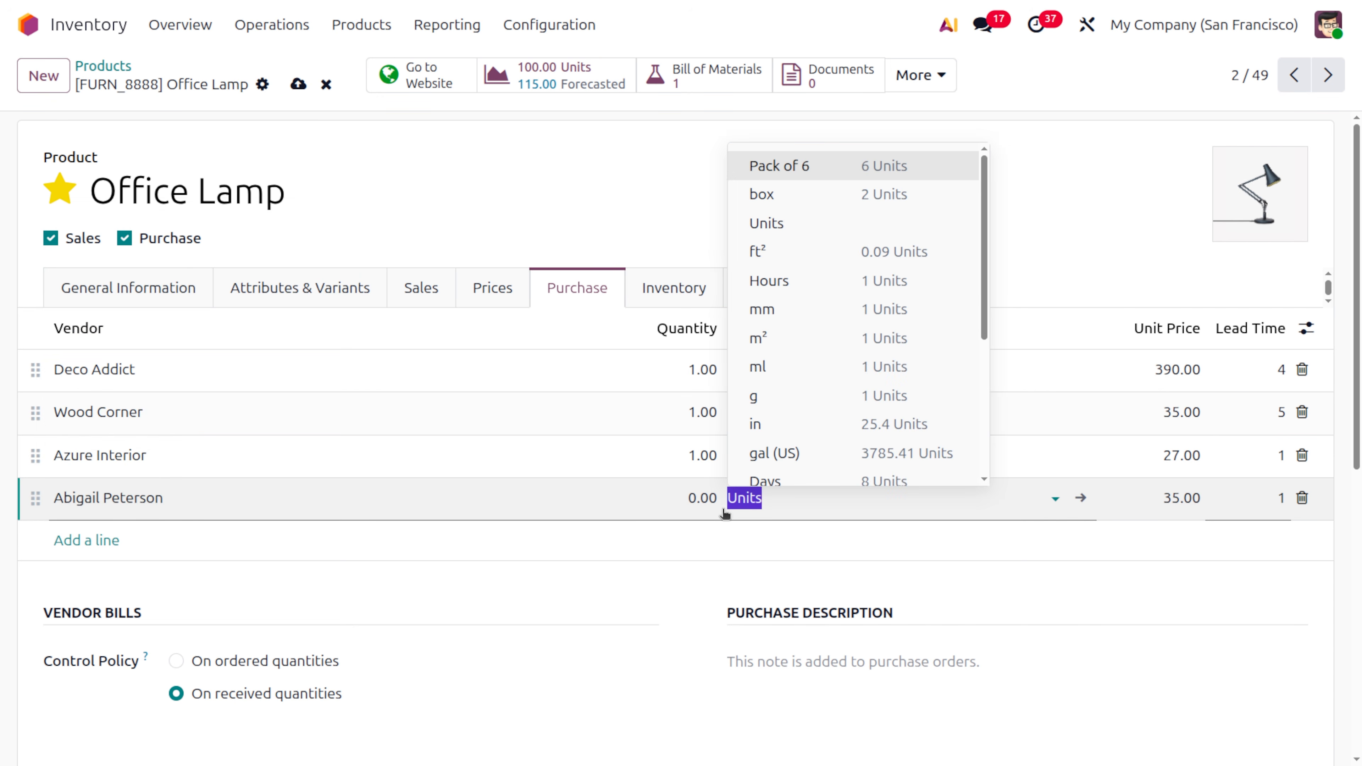
{"action": "left_click", "coordinate": [696, 503]}
{"action": "type", "text": "6"}
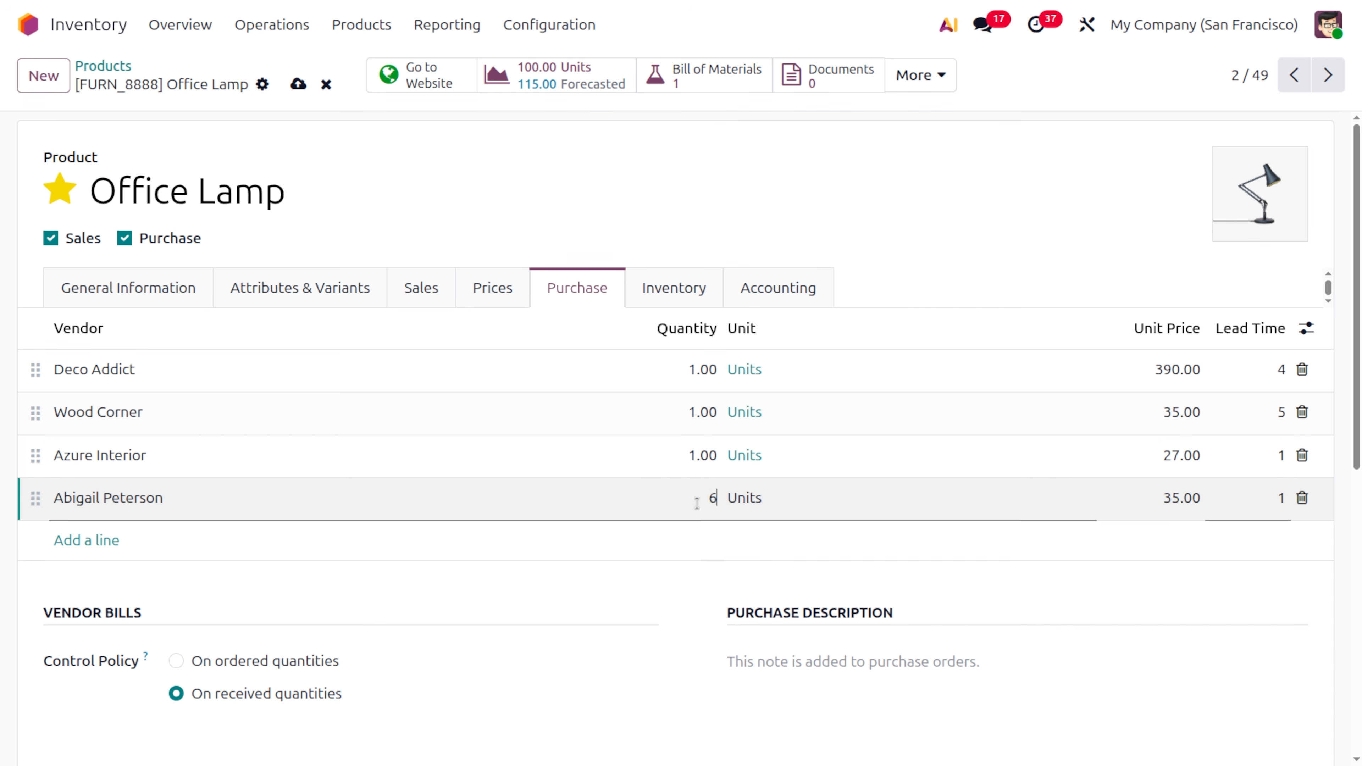
{"action": "left_click", "coordinate": [839, 496]}
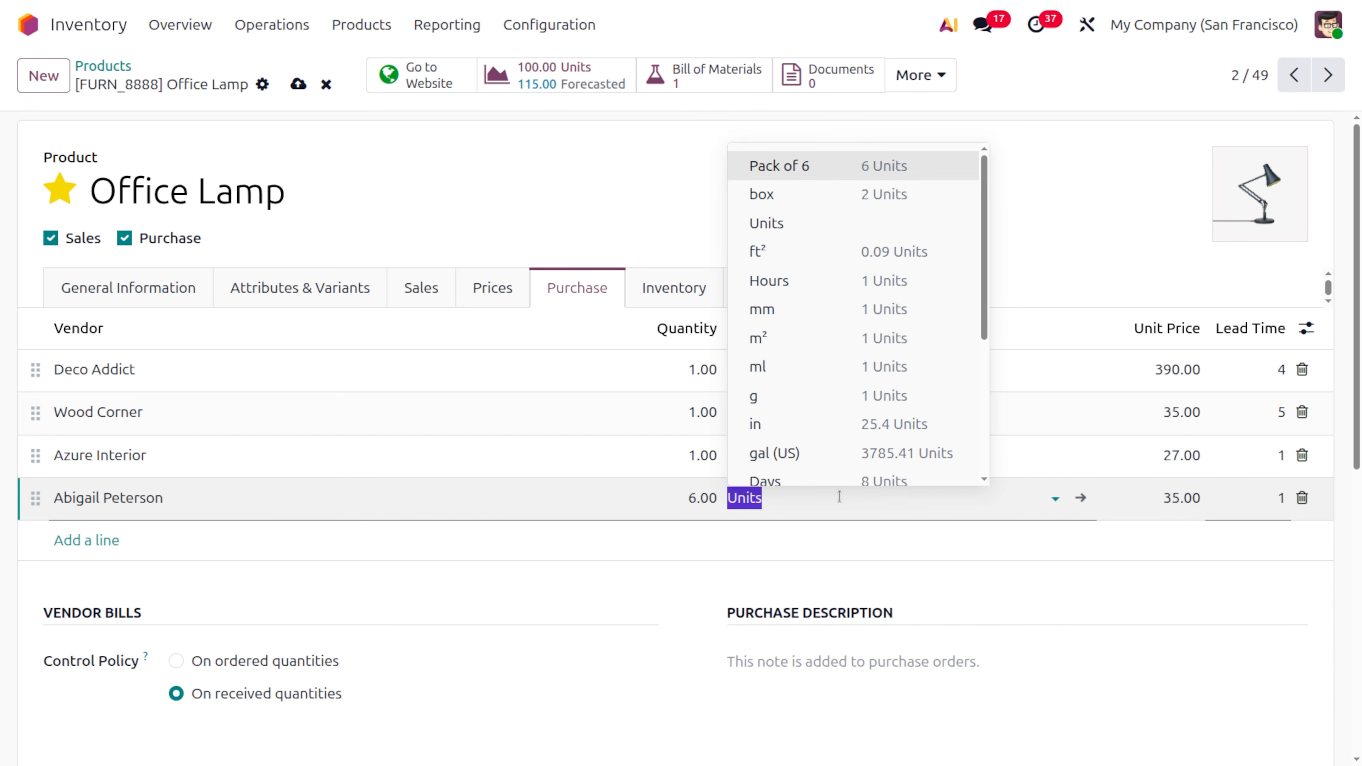
{"action": "left_click", "coordinate": [846, 171]}
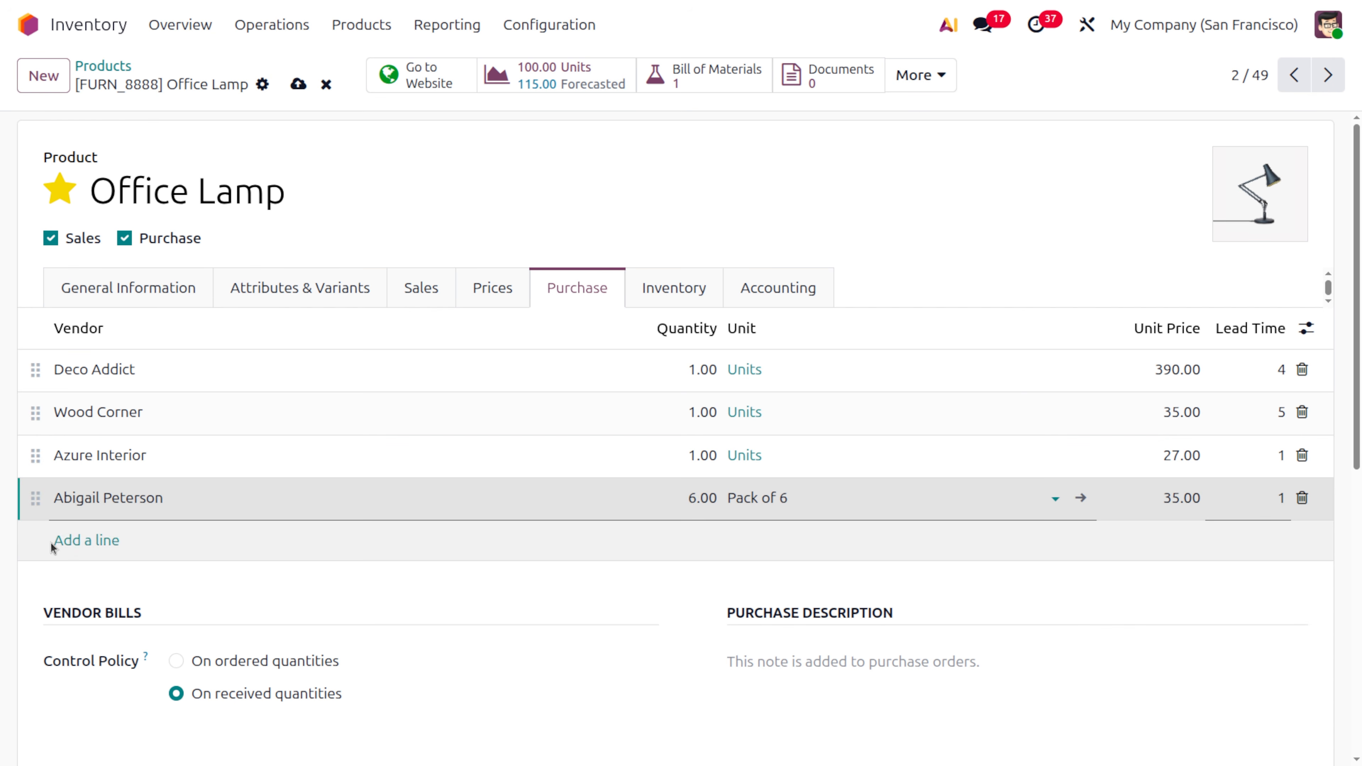
Step: Add another vendor line for the second suggested contact with quantity 2 and unit box, and save the product
{"action": "left_click", "coordinate": [78, 540]}
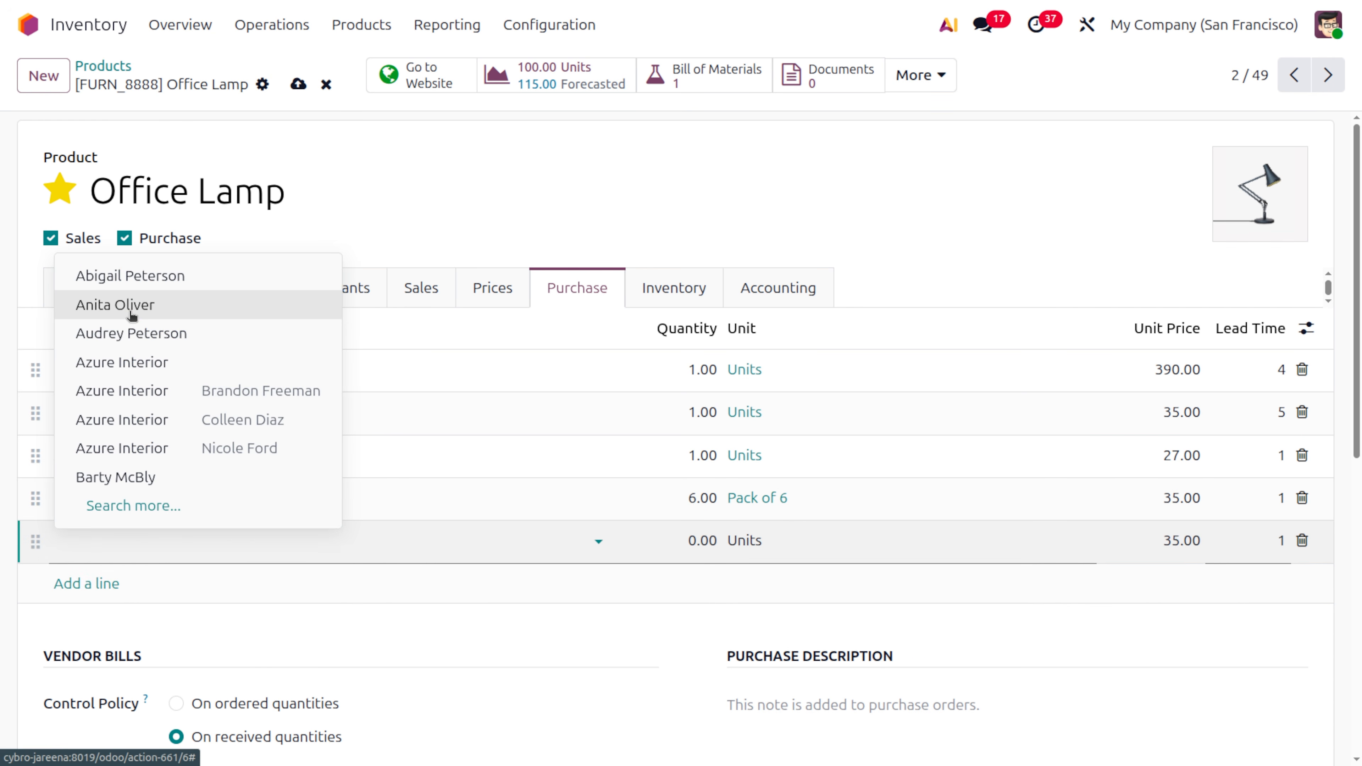
{"action": "left_click", "coordinate": [131, 306]}
{"action": "left_click", "coordinate": [690, 542]}
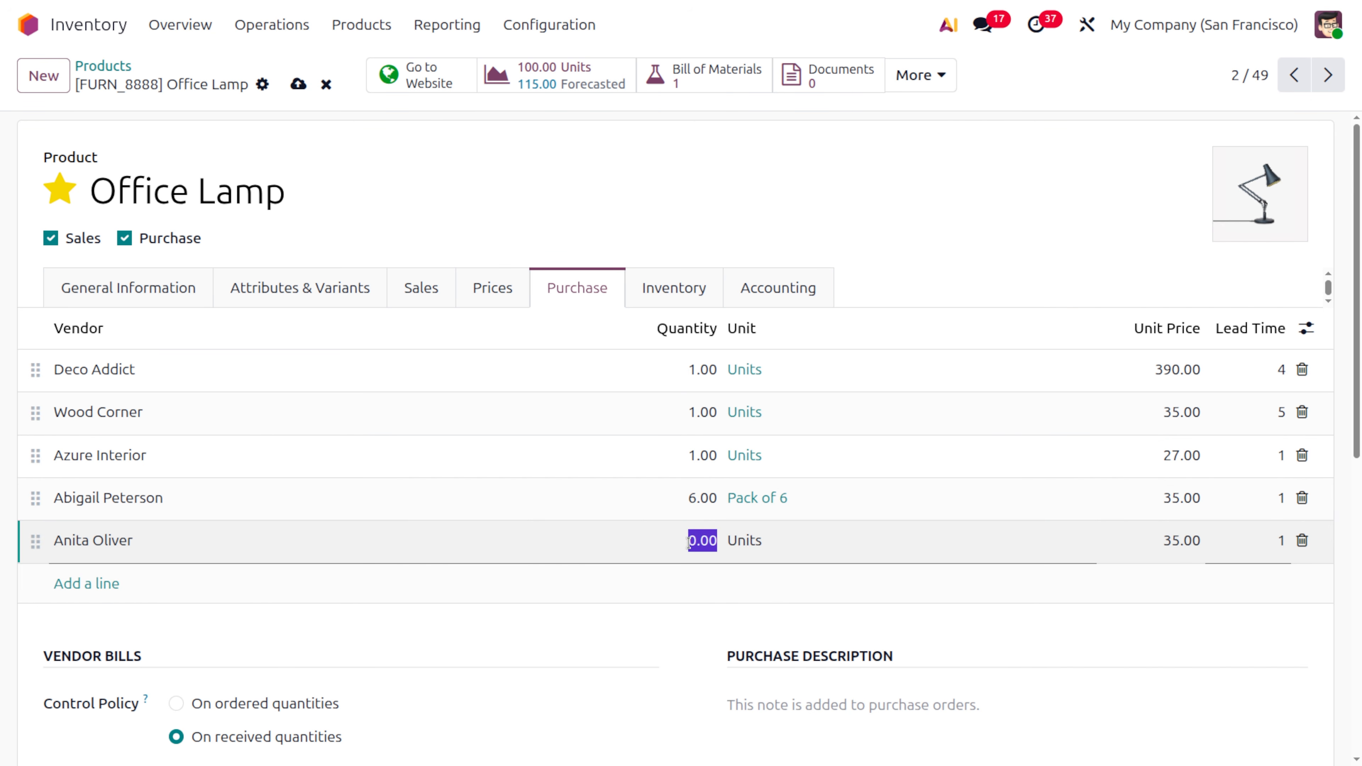
{"action": "type", "text": "2"}
{"action": "left_click", "coordinate": [811, 548]}
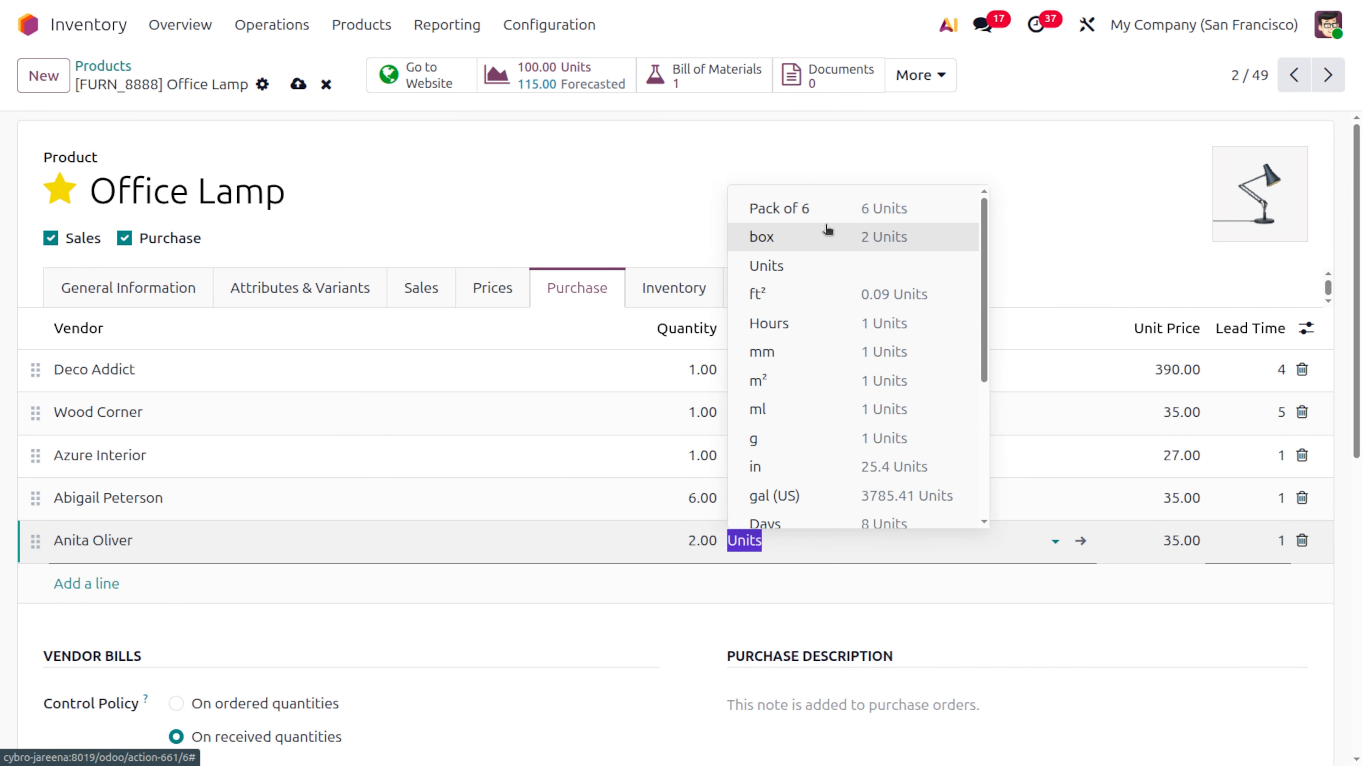
{"action": "left_click", "coordinate": [826, 236]}
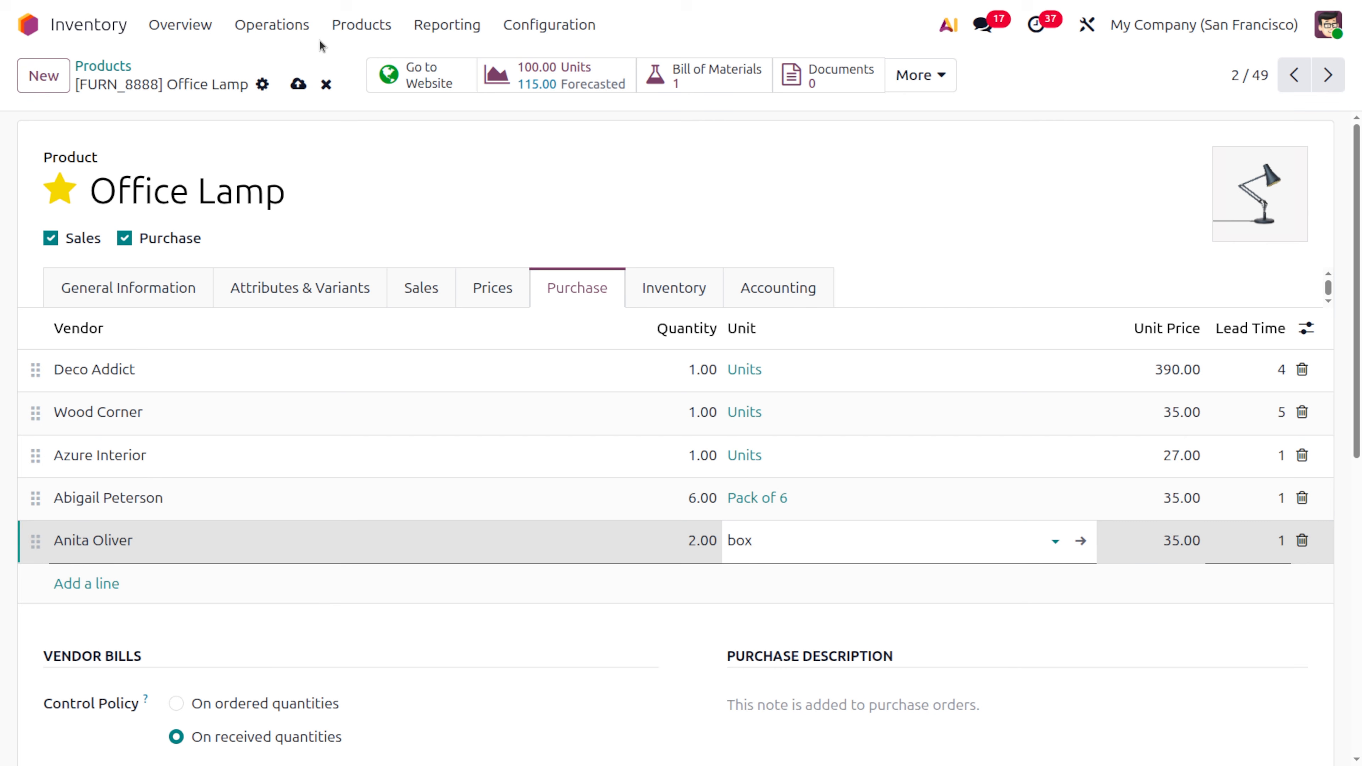
{"action": "left_click", "coordinate": [298, 84]}
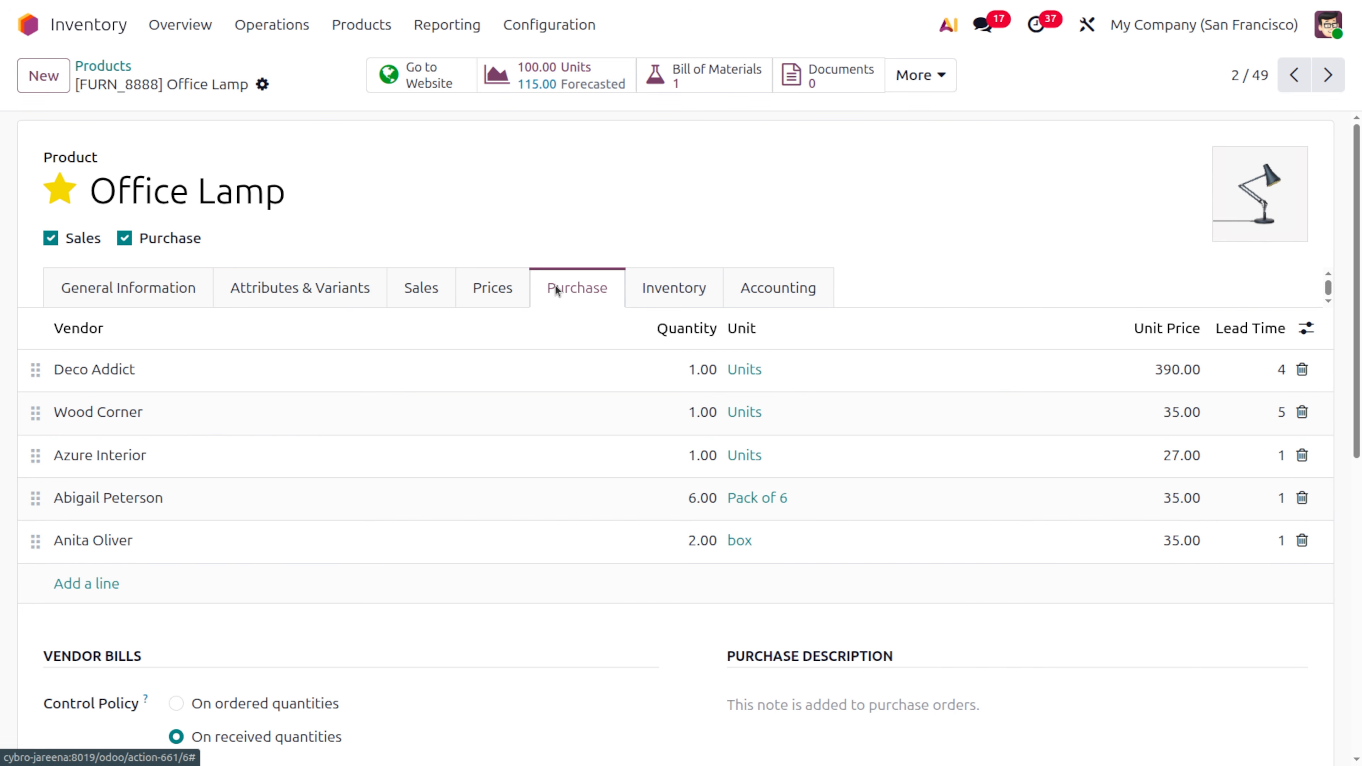
Step: View the Office Lamp's general information and switch to the Purchase app
{"action": "scroll", "coordinate": [556, 290], "scroll_direction": "down", "scroll_amount": 1}
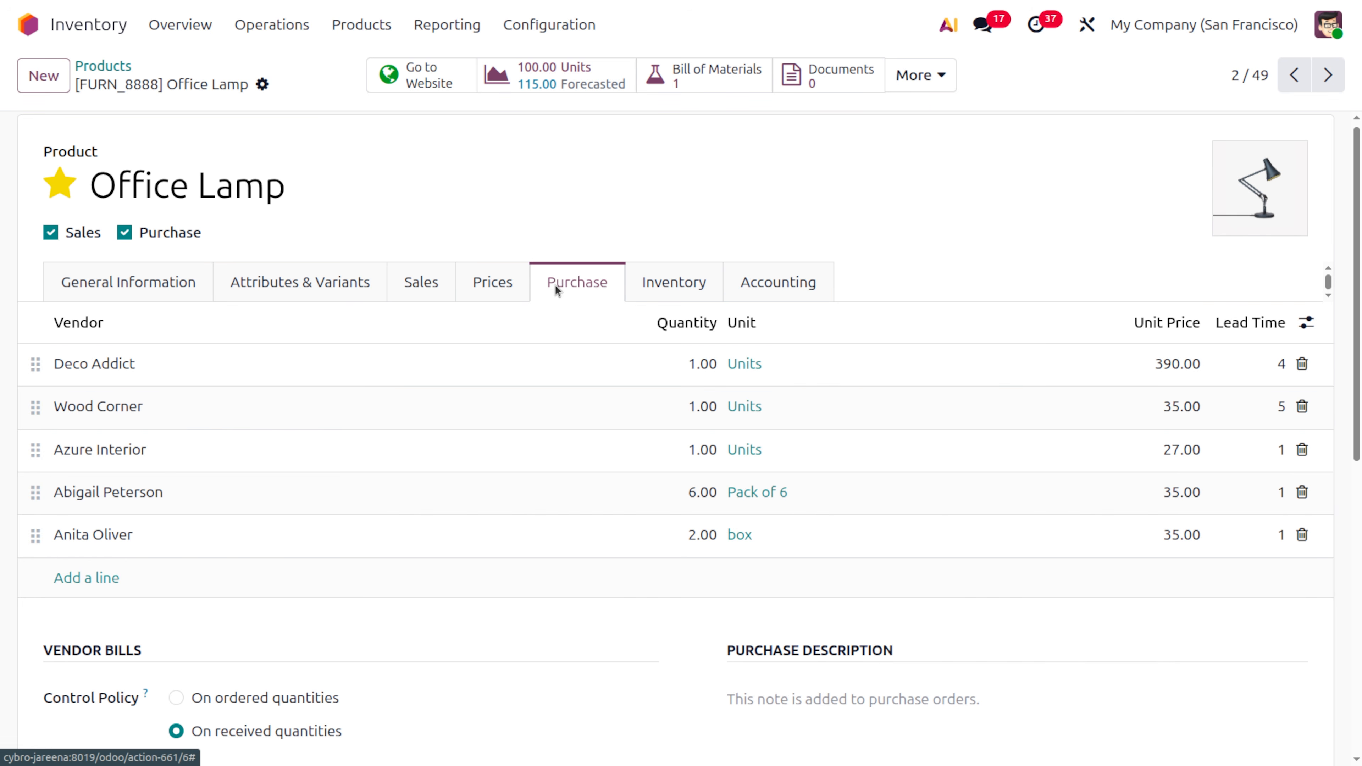
{"action": "left_click", "coordinate": [129, 274]}
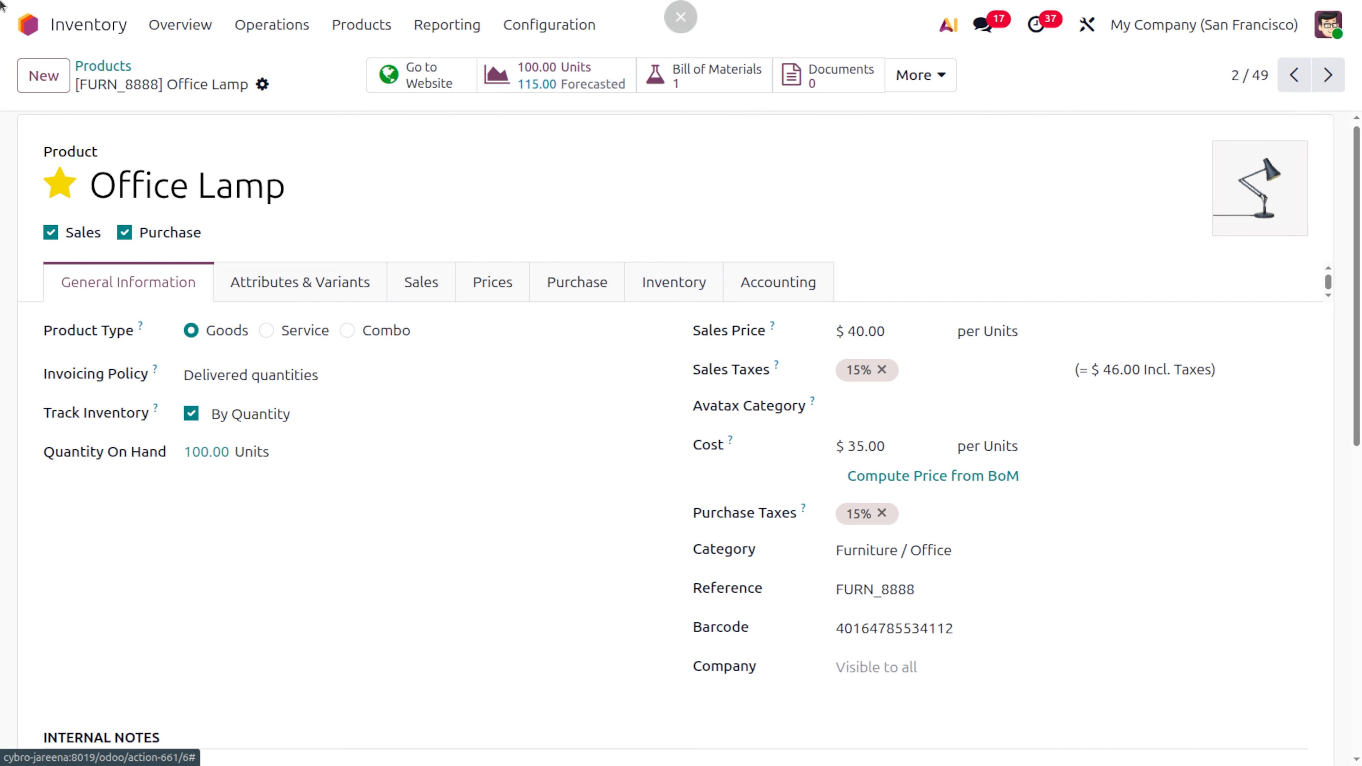
{"action": "left_click", "coordinate": [30, 30]}
{"action": "type", "text": "pu"}
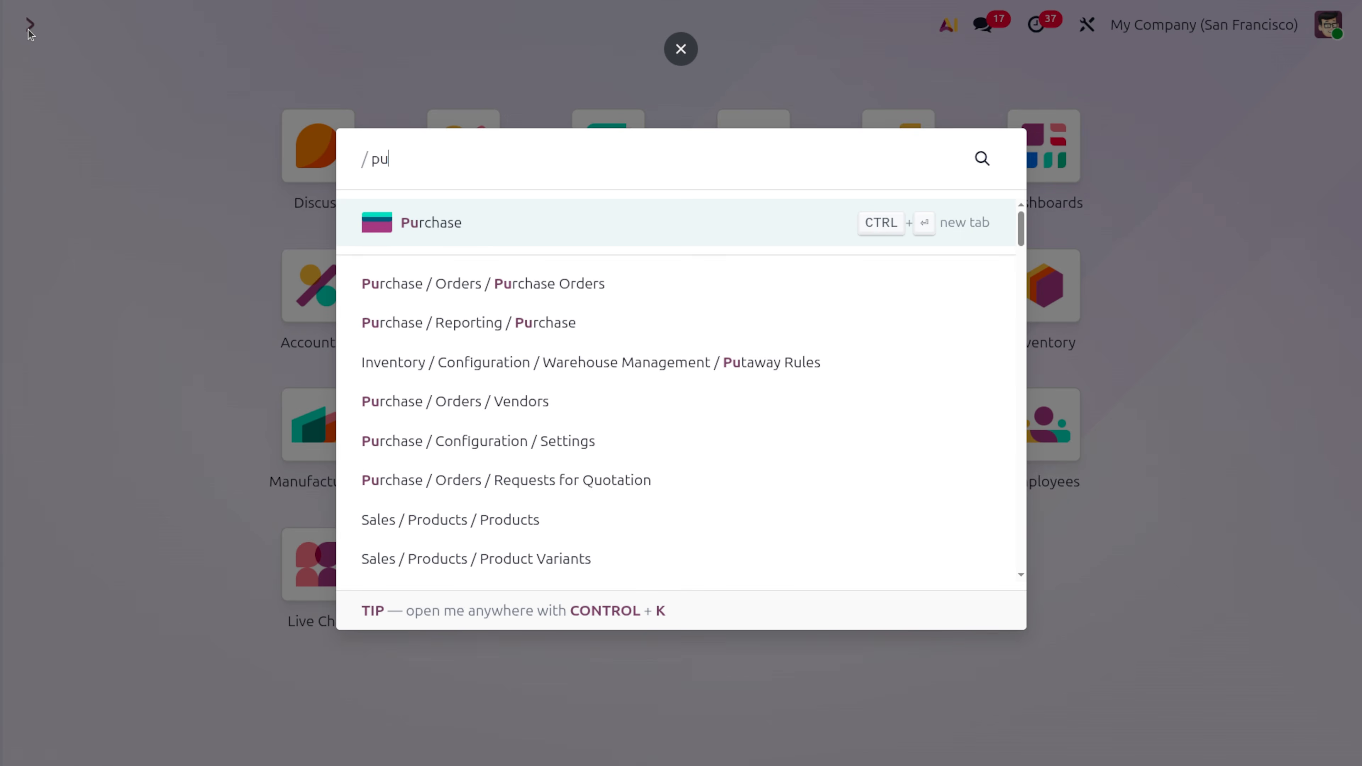
{"action": "key", "text": "Return"}
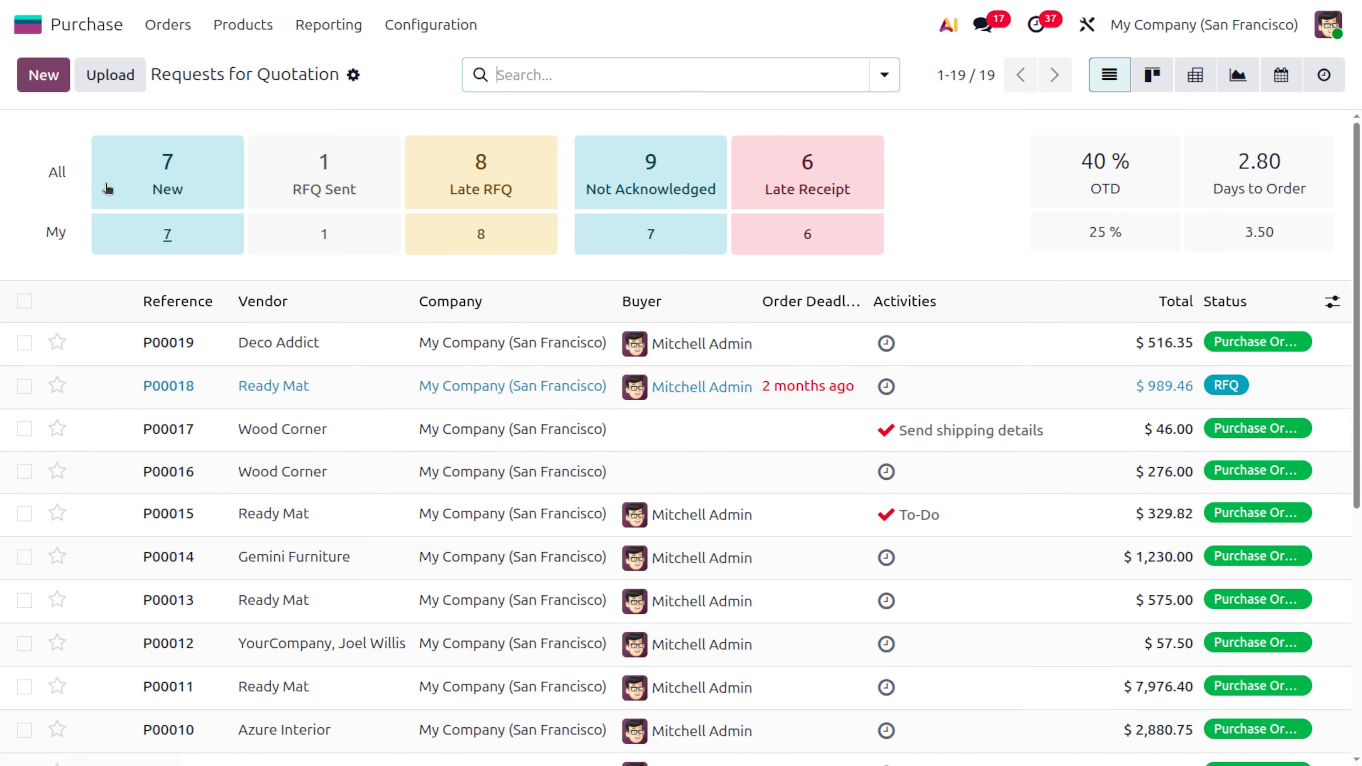
Step: Create a request for quotation for the vendor Deco Addict and open its product catalog
{"action": "left_click", "coordinate": [54, 76]}
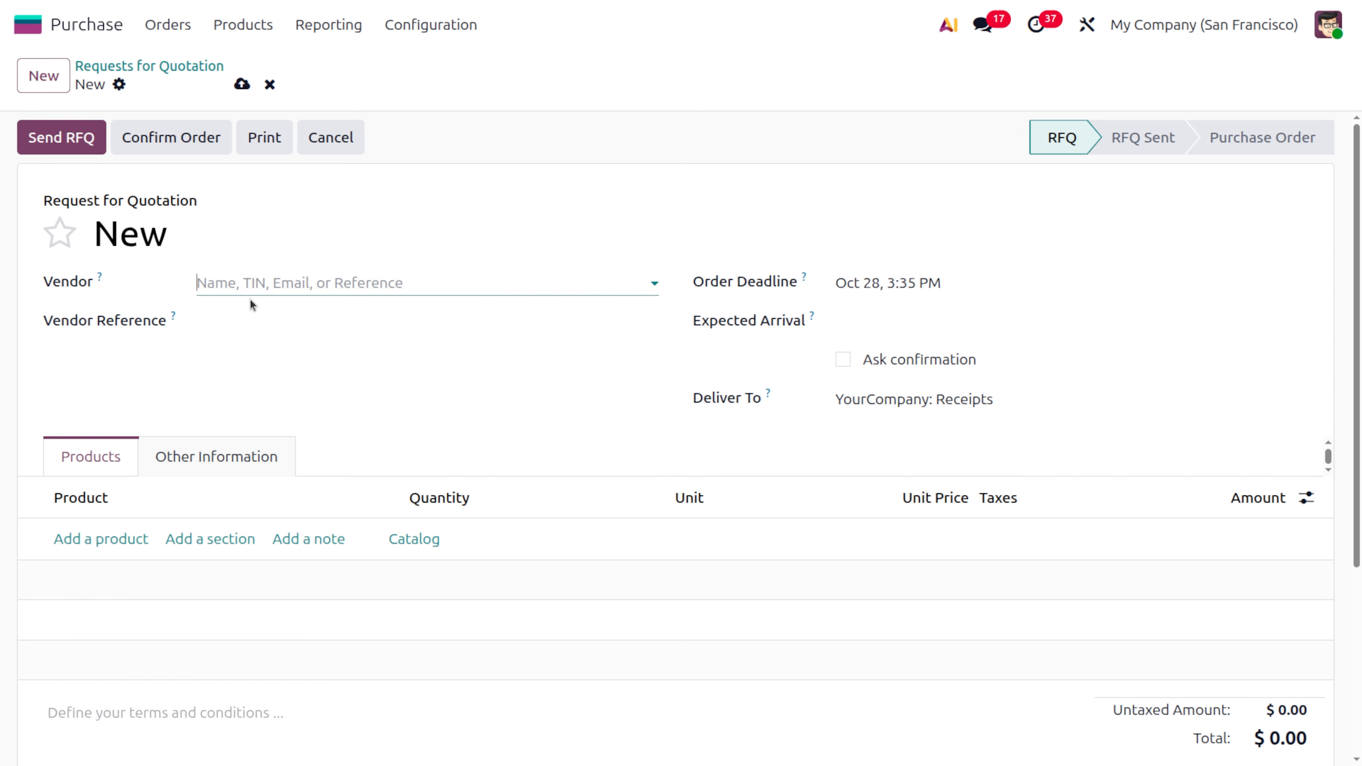
{"action": "left_click", "coordinate": [250, 282]}
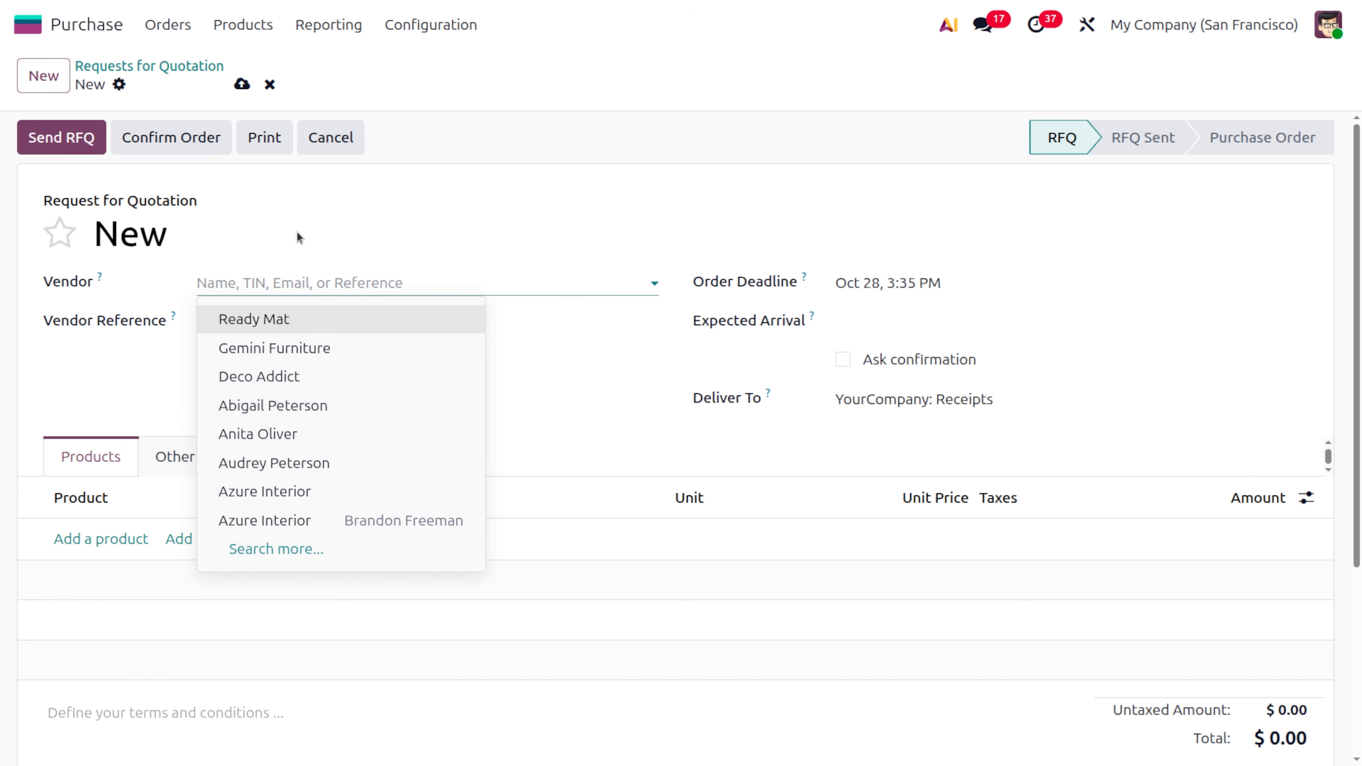
{"action": "left_click", "coordinate": [519, 162]}
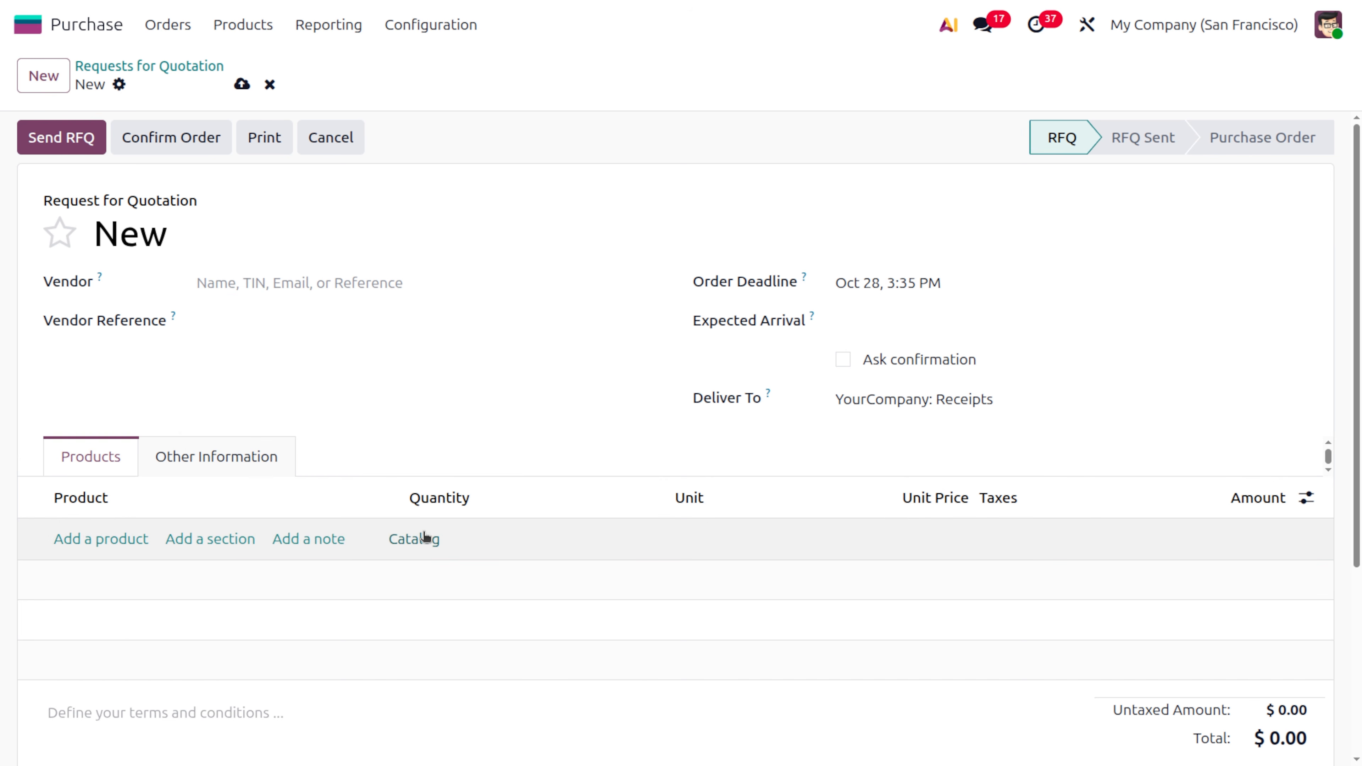
{"action": "left_click", "coordinate": [425, 537]}
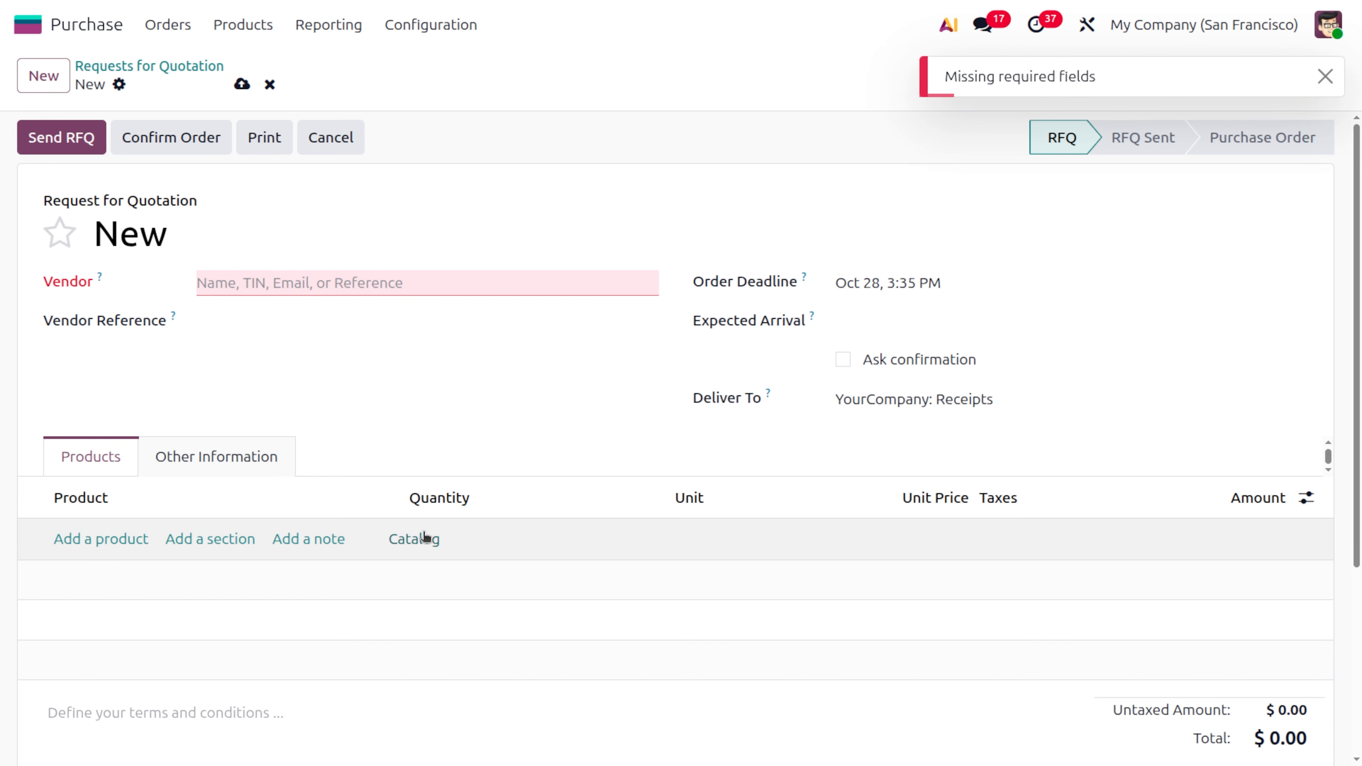
{"action": "left_click", "coordinate": [266, 273]}
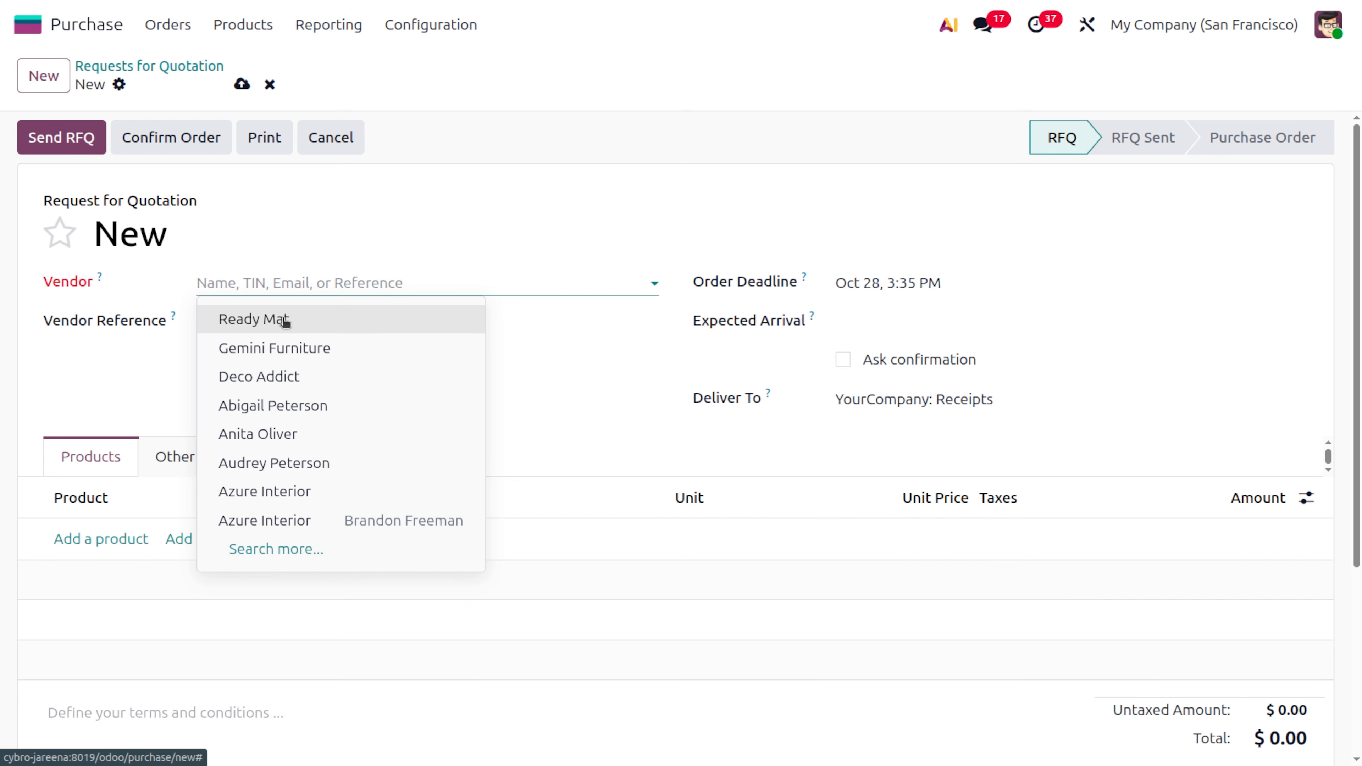
{"action": "left_click", "coordinate": [293, 374]}
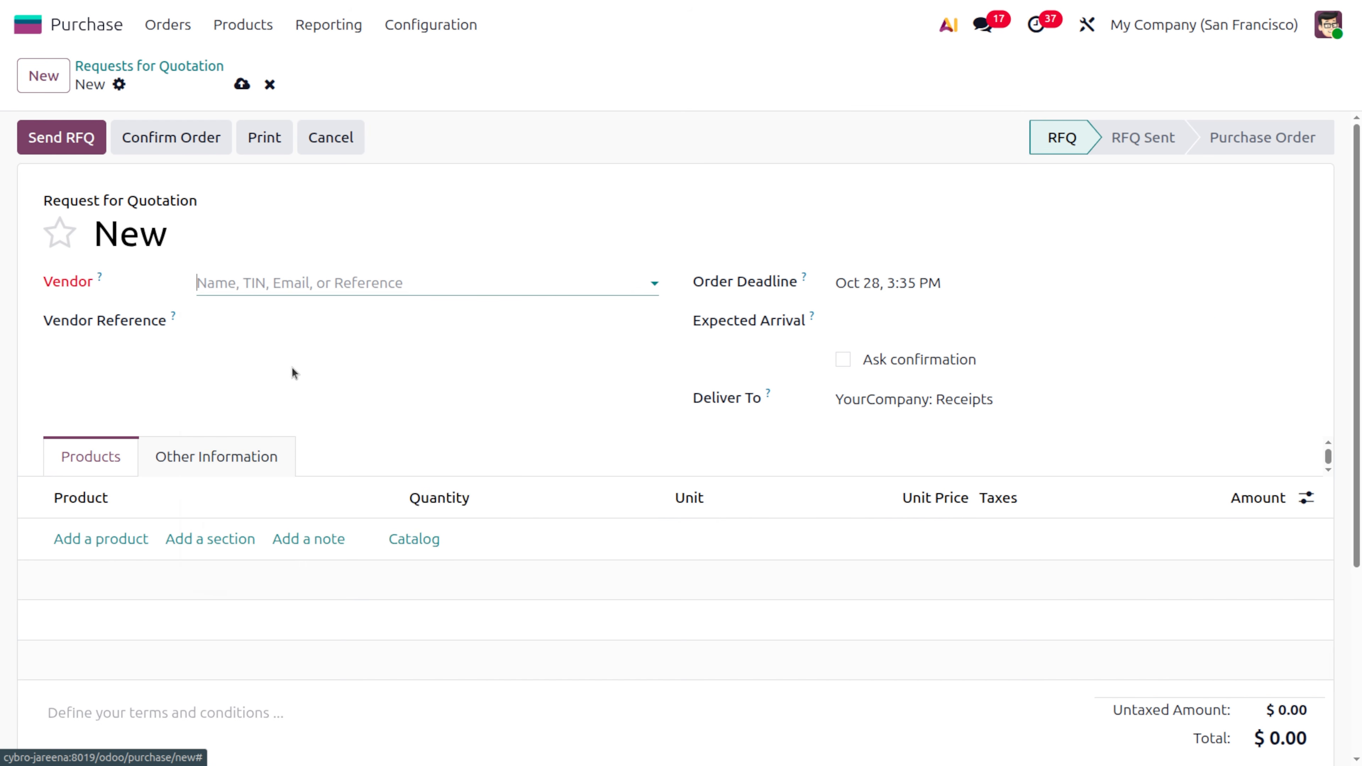
{"action": "left_click", "coordinate": [405, 544]}
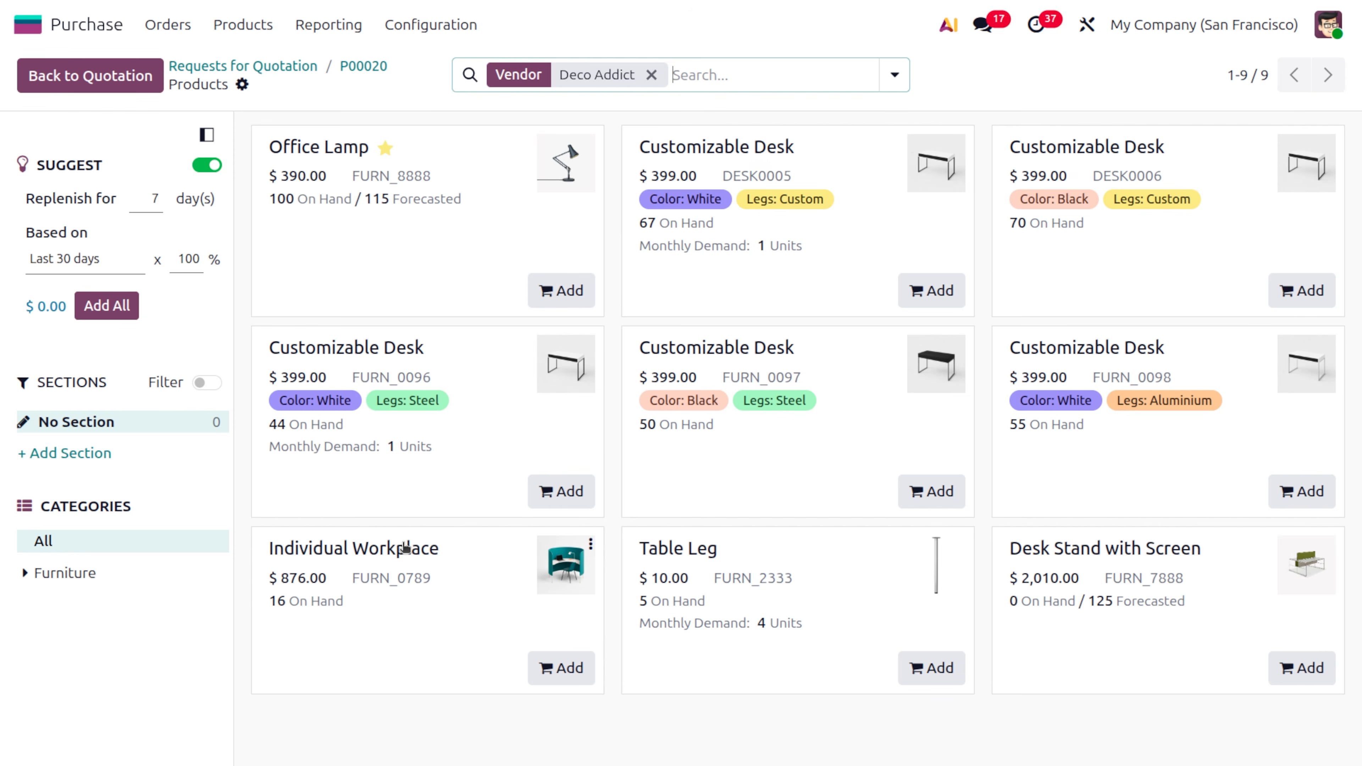
Step: Add the Office Lamp and Customizable Desks DESK0005 and DESK0006, apply all replenishment suggestions, and return to the quotation
{"action": "left_click", "coordinate": [570, 304]}
{"action": "left_click", "coordinate": [936, 294]}
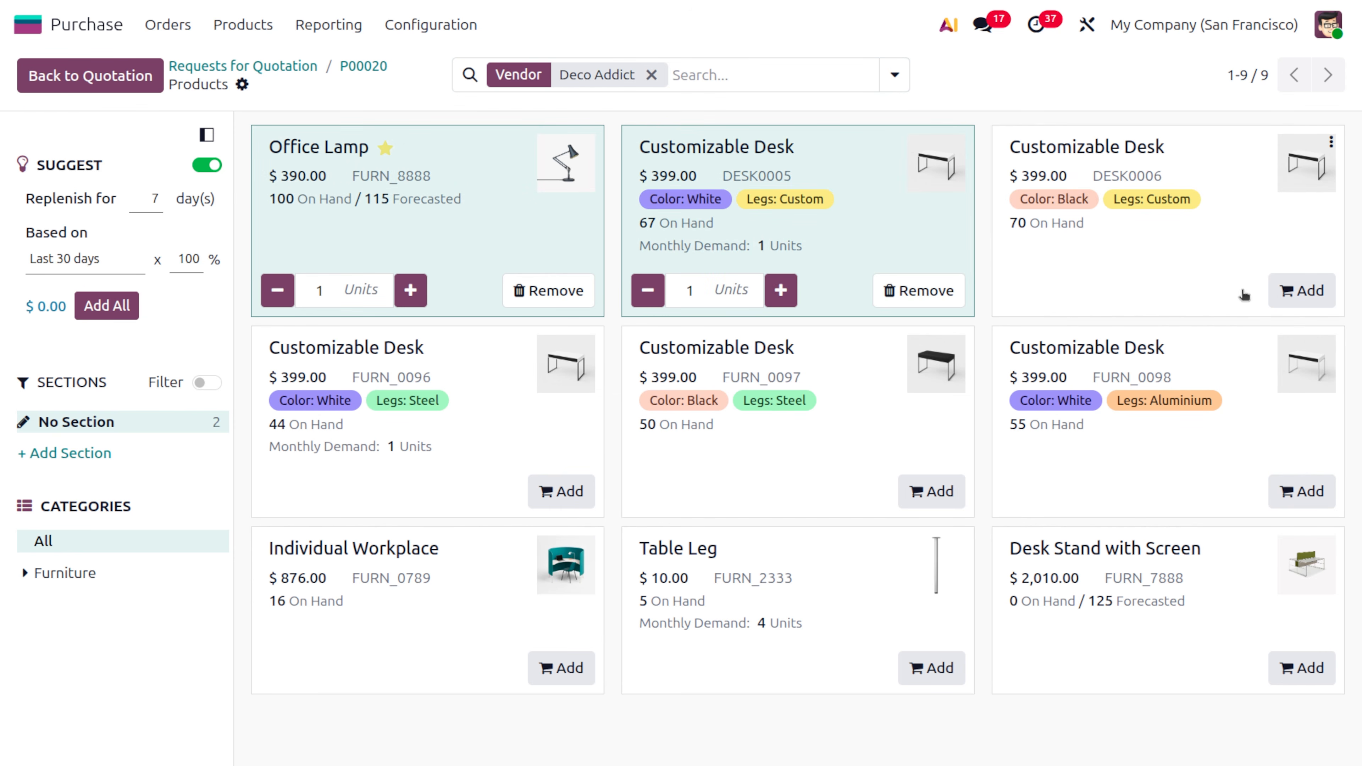
{"action": "left_click", "coordinate": [1308, 292]}
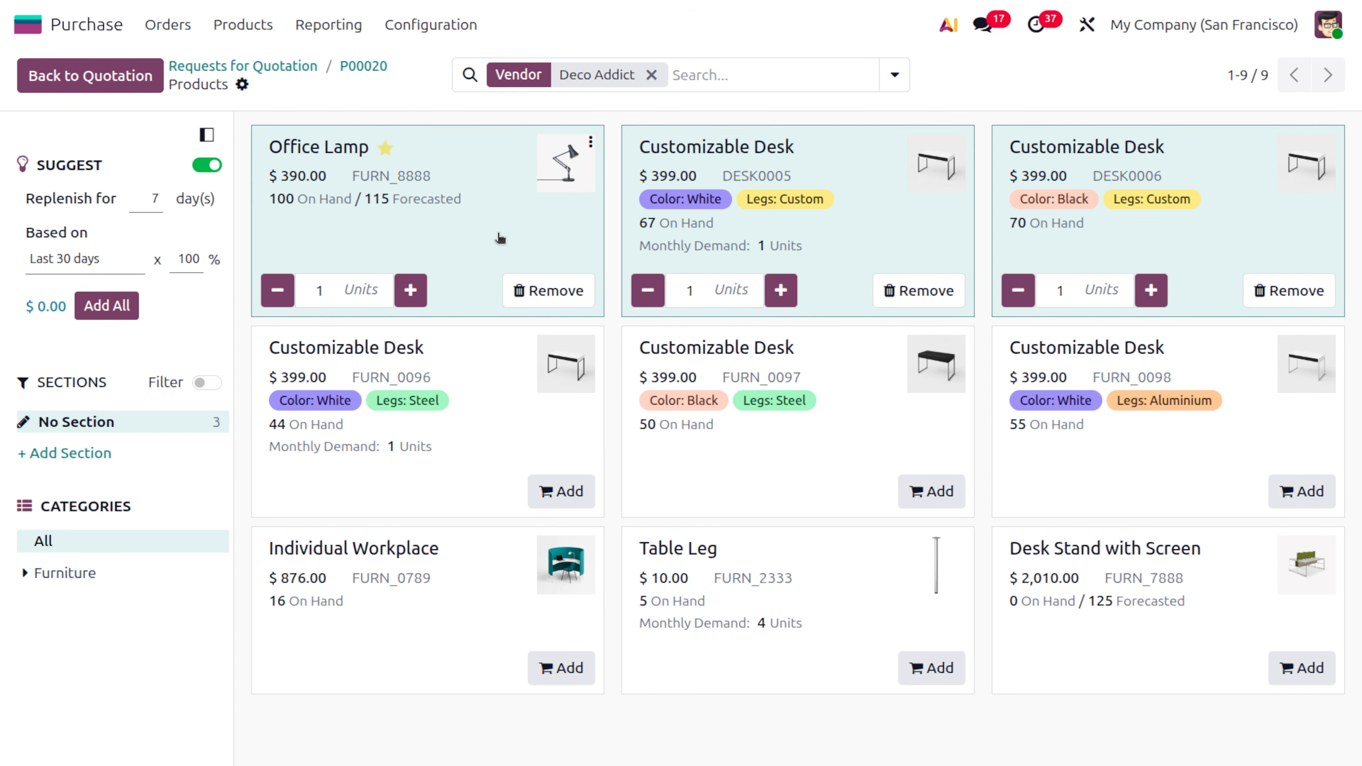
{"action": "left_click", "coordinate": [96, 308]}
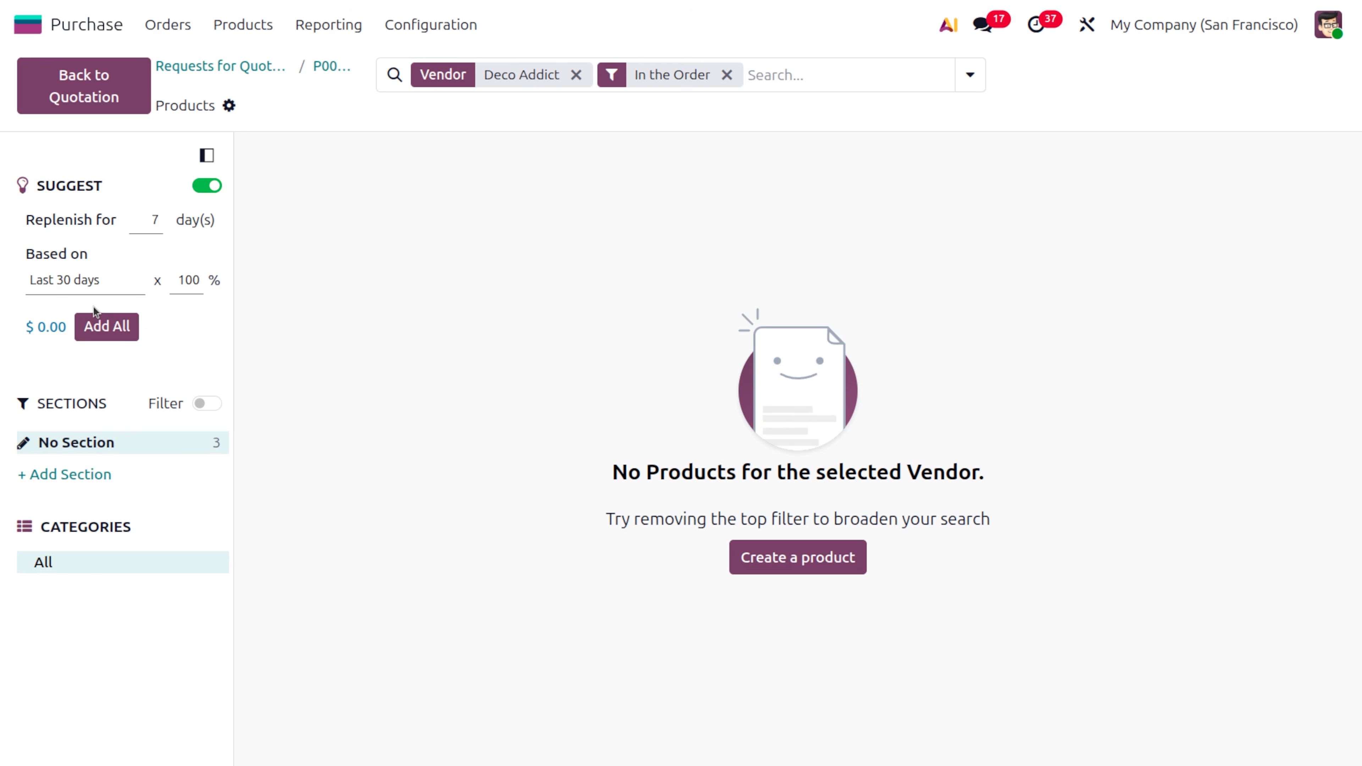
{"action": "left_click", "coordinate": [332, 66]}
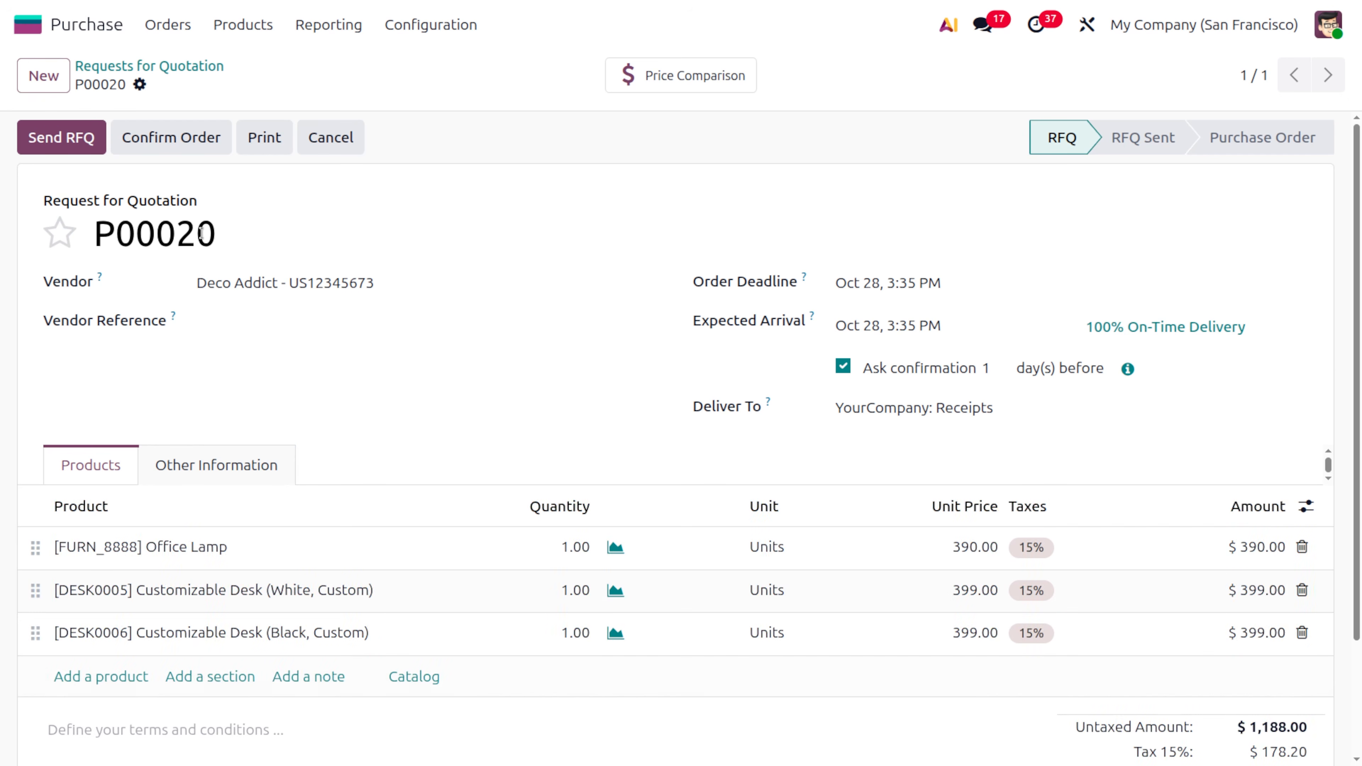
Step: Reopen the quotation's product catalog and base the replenishment suggestions on October 2024 at 50%
{"action": "left_click", "coordinate": [403, 678]}
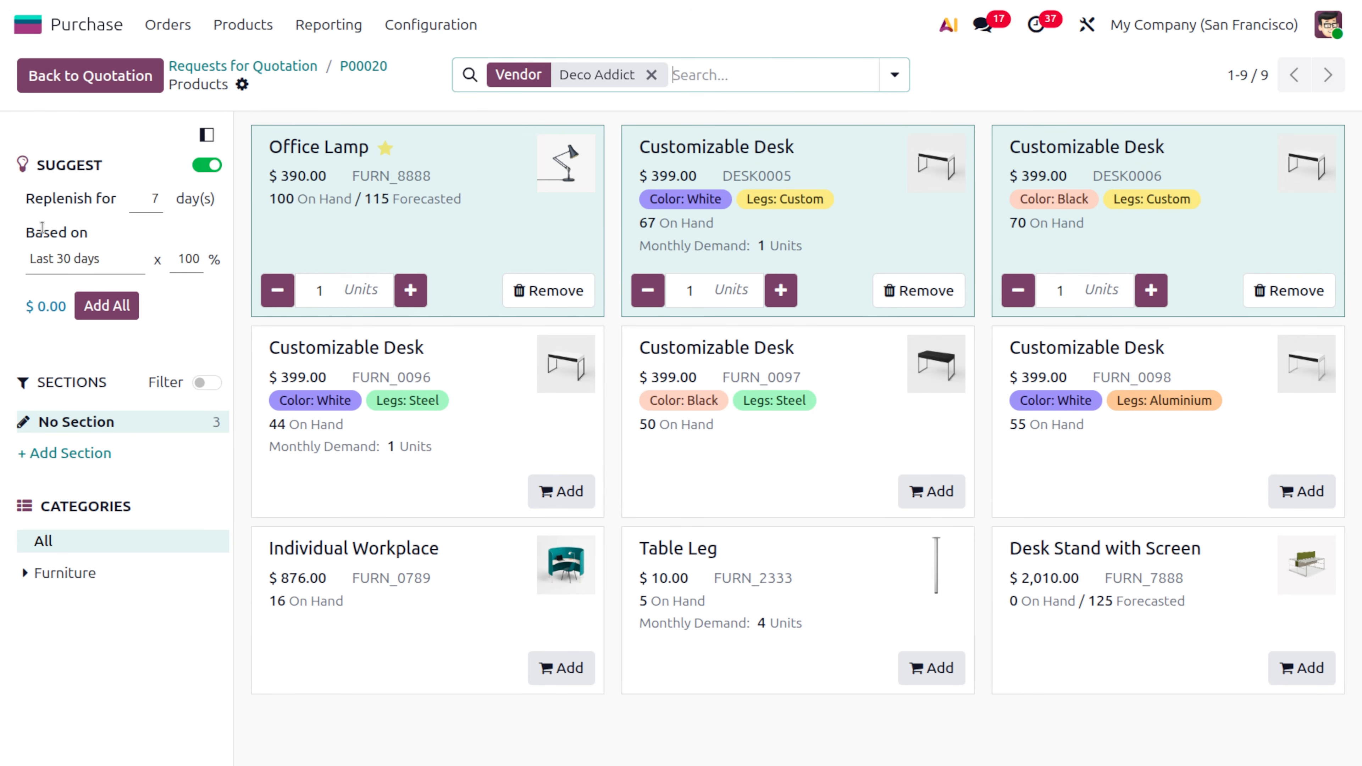
{"action": "left_click", "coordinate": [99, 263]}
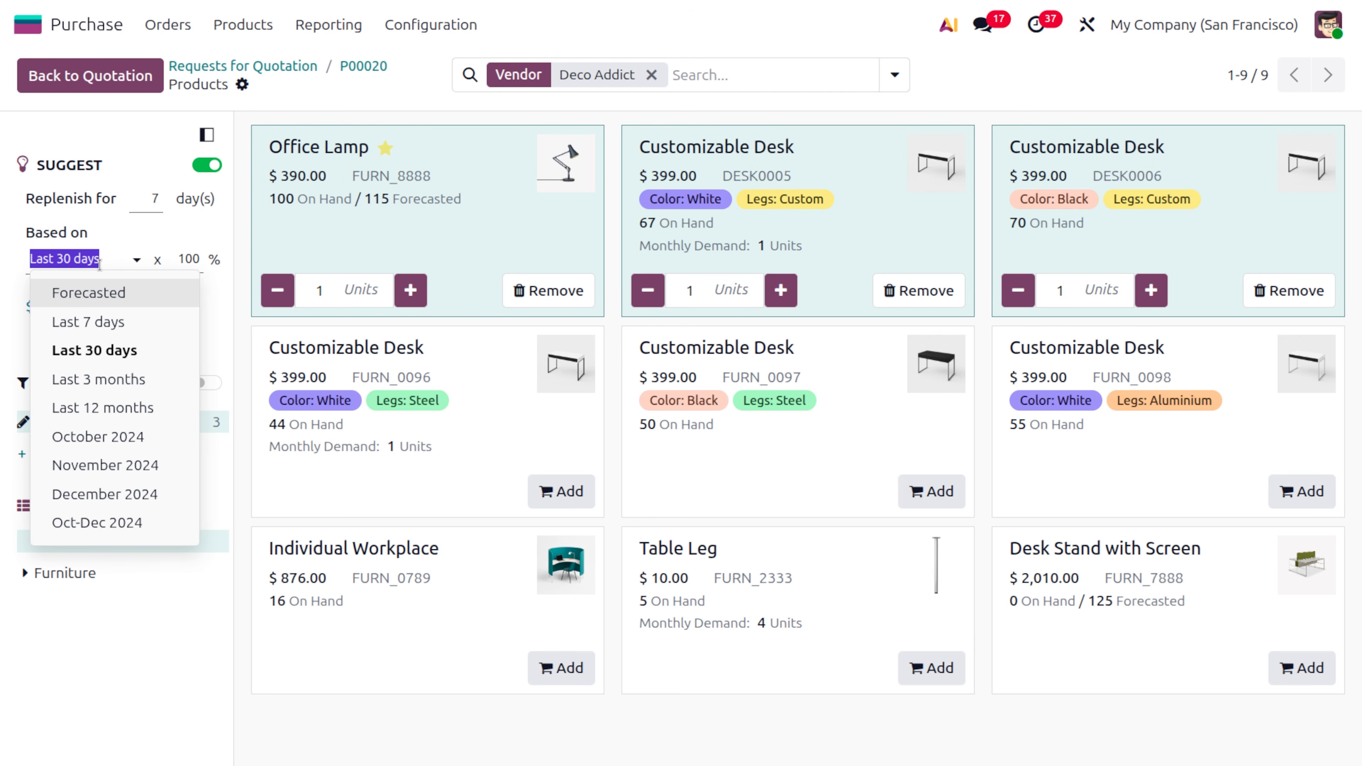
{"action": "left_click", "coordinate": [96, 443]}
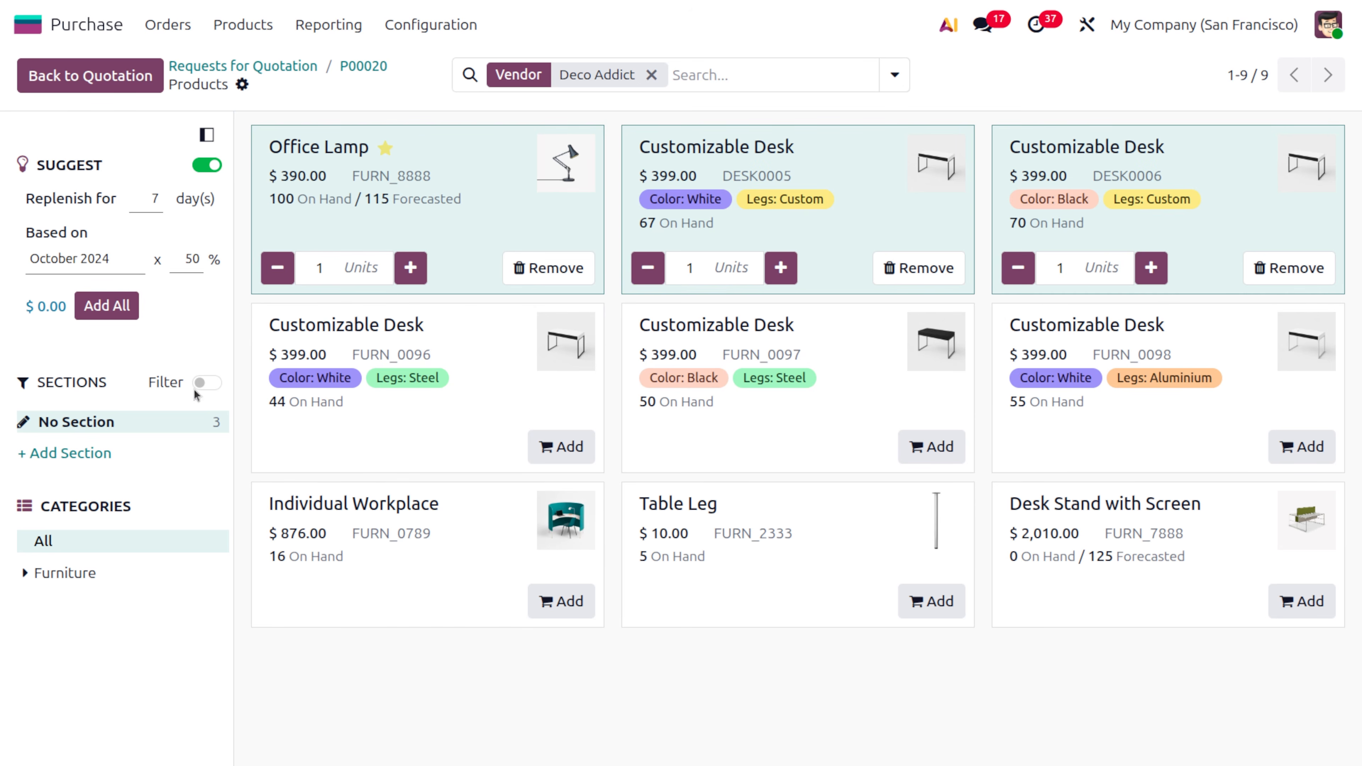
Step: Filter the catalog by section, remove the filter again, and return to the quotation
{"action": "left_click", "coordinate": [207, 383]}
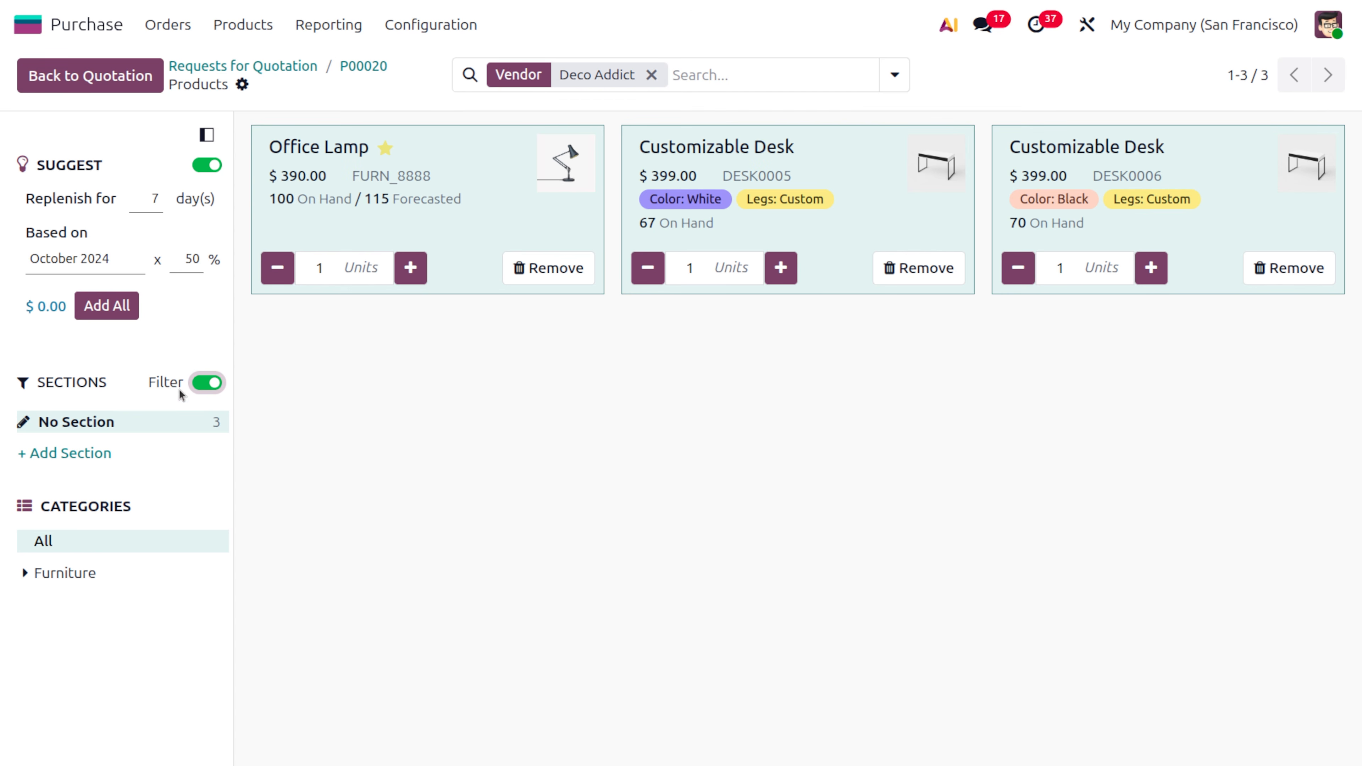
{"action": "left_click", "coordinate": [205, 384]}
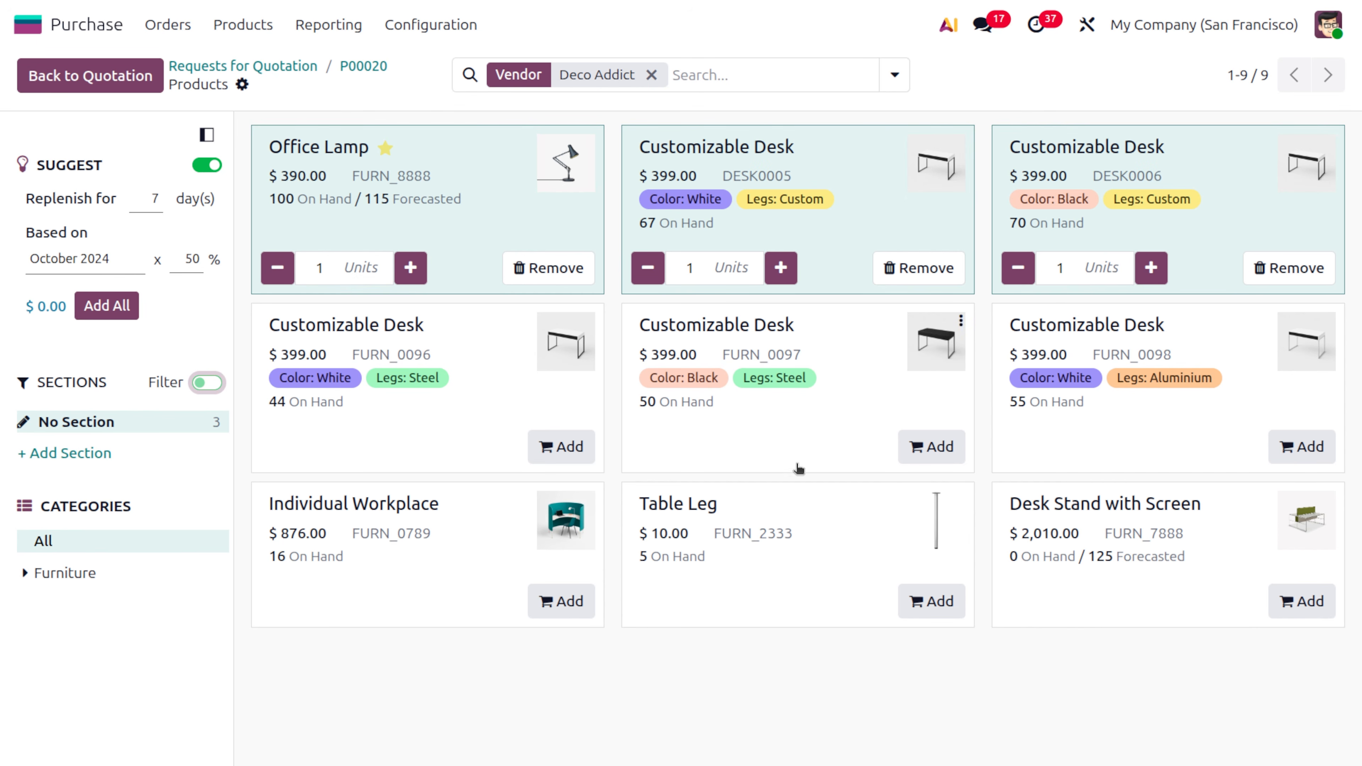
{"action": "left_click", "coordinate": [351, 67]}
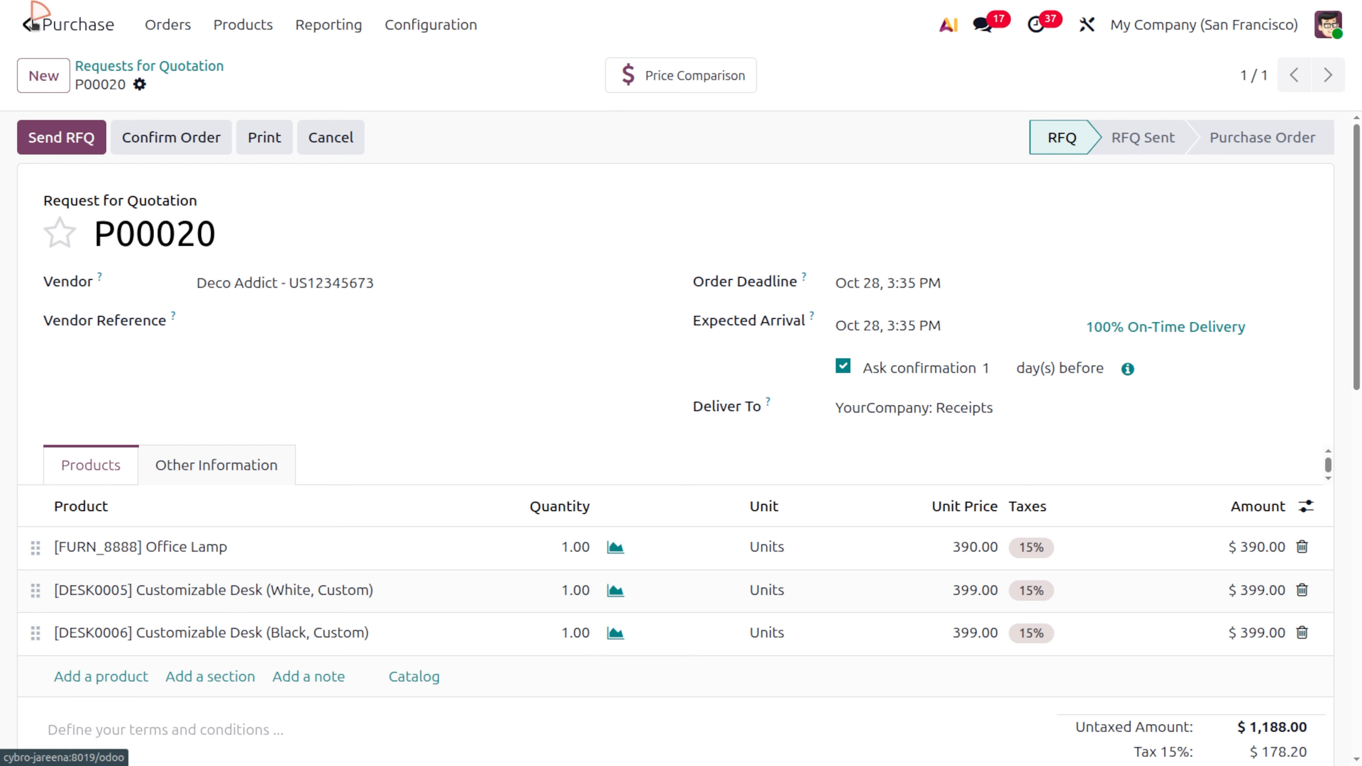
Step: Switch to the Inventory app
{"action": "left_click", "coordinate": [31, 24]}
{"action": "type", "text": "in"}
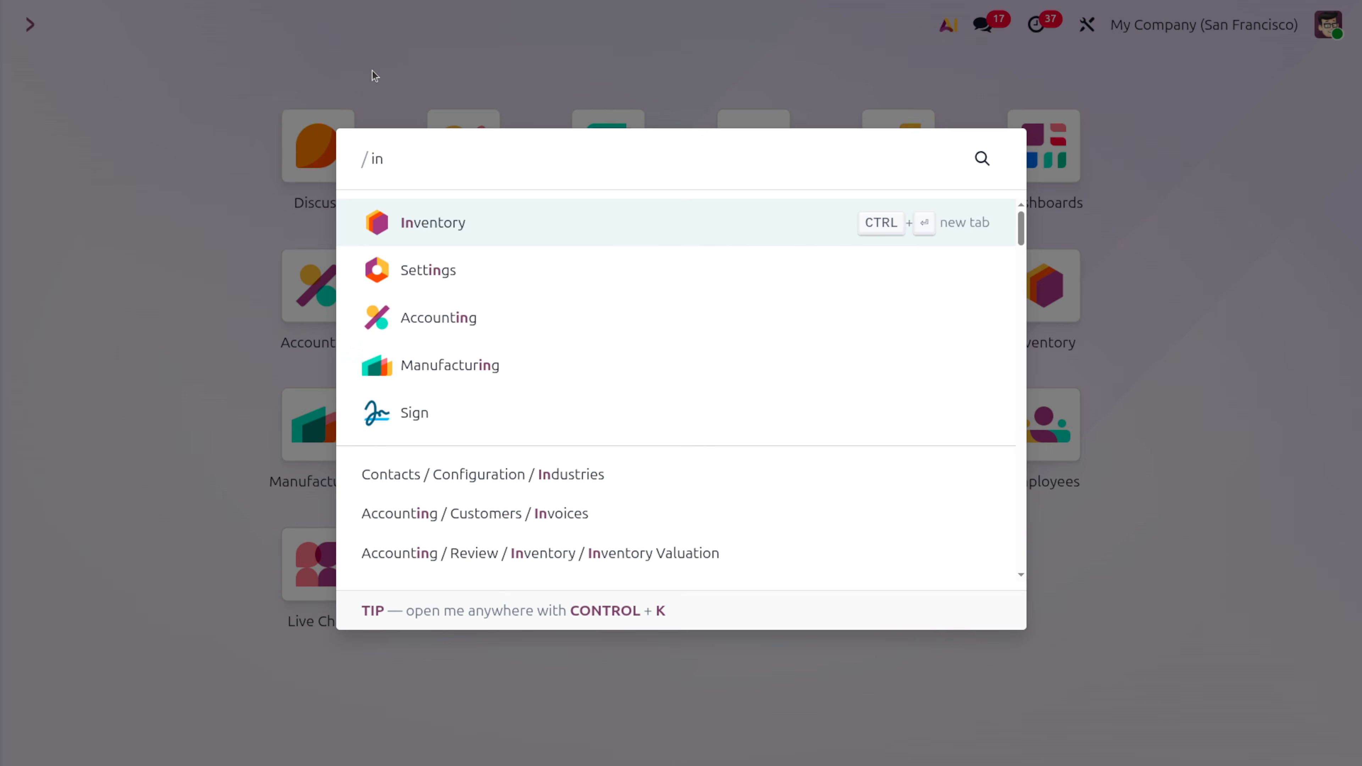
{"action": "key", "text": "Return"}
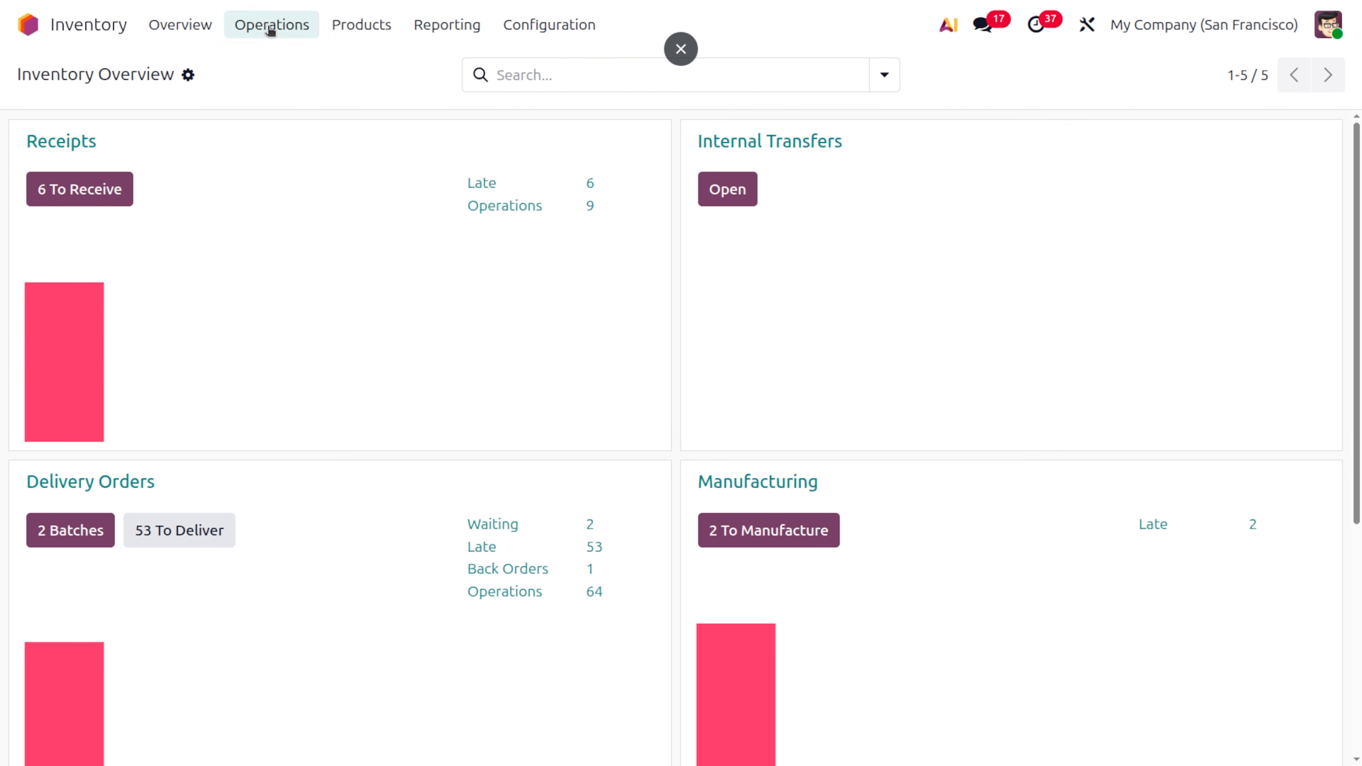
Step: Open the replenishment list and widen its Product column to fit the full product names
{"action": "left_click", "coordinate": [271, 29]}
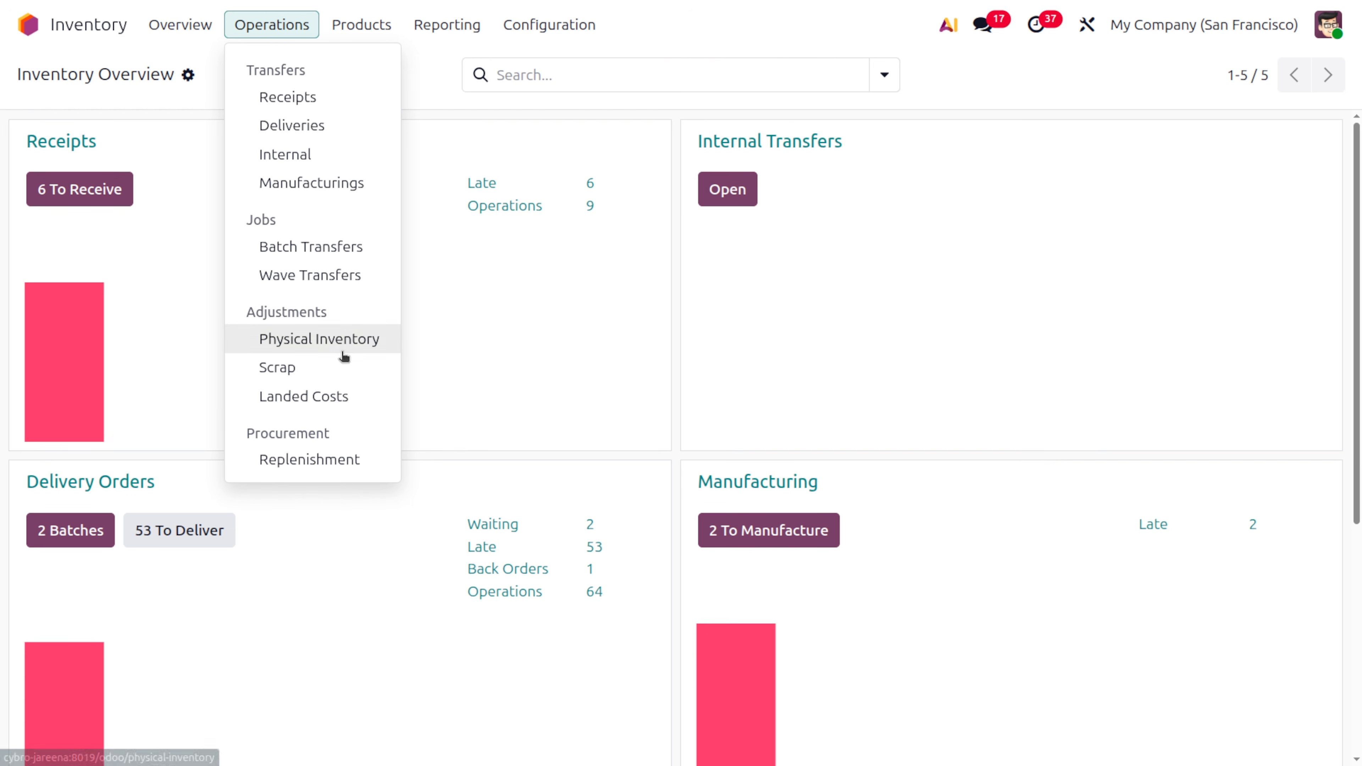
{"action": "left_click", "coordinate": [343, 461]}
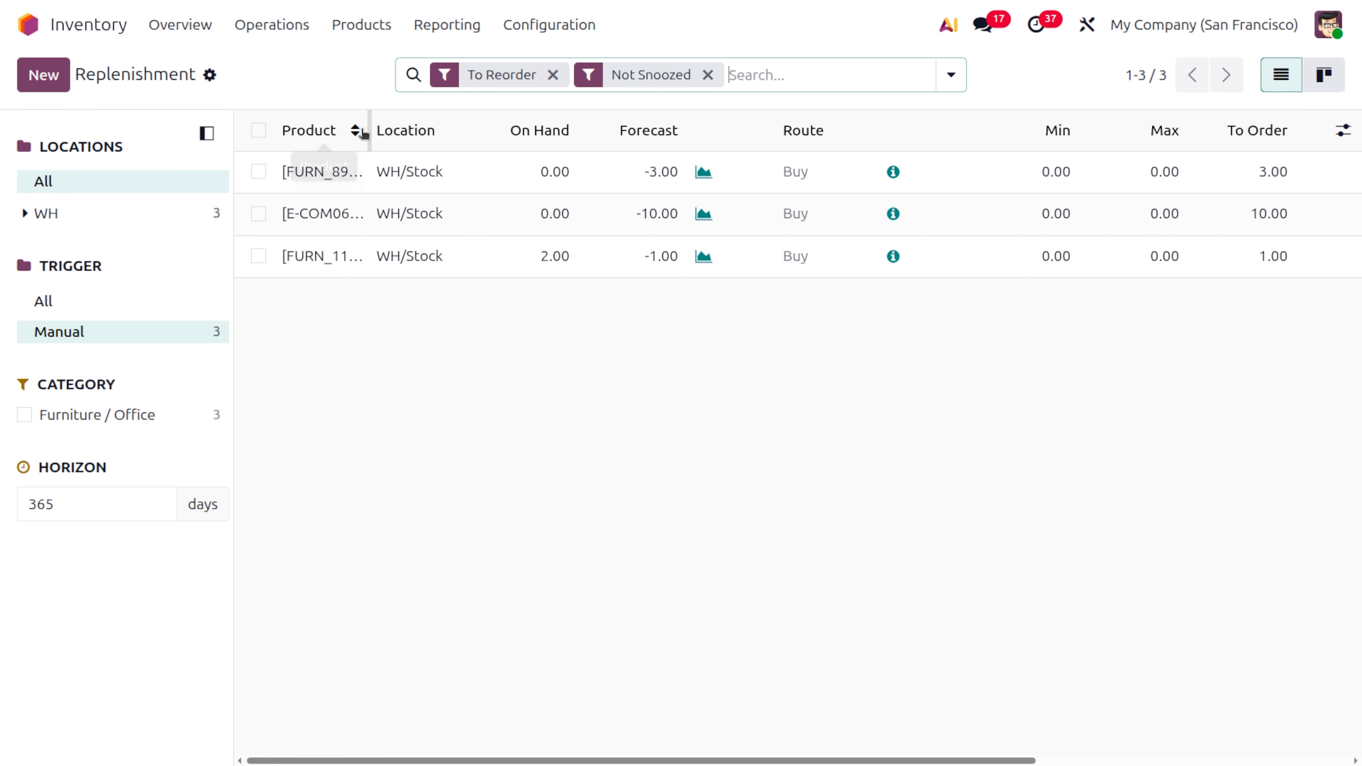
{"action": "left_click_drag", "start_coordinate": [368, 136], "coordinate": [591, 133]}
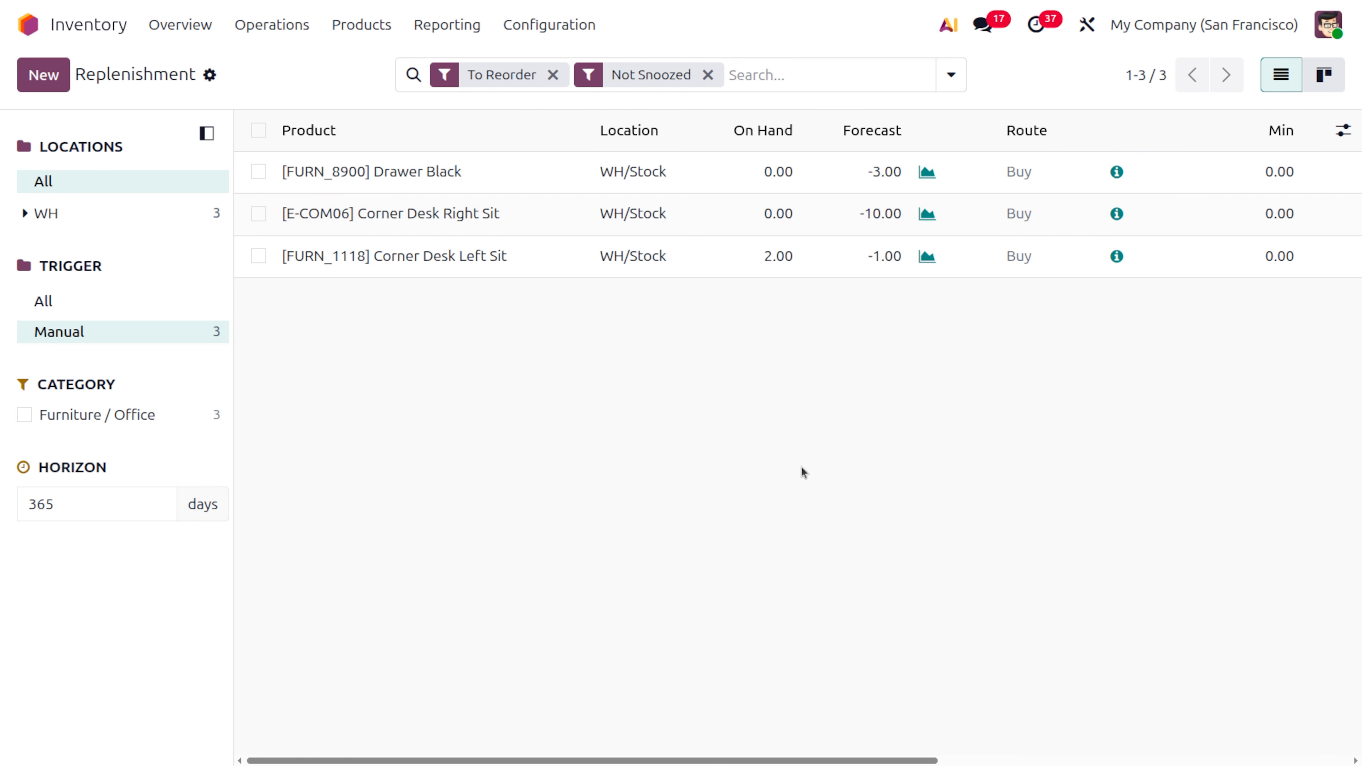
{"action": "scroll", "coordinate": [803, 472], "scroll_direction": "right", "scroll_amount": 5}
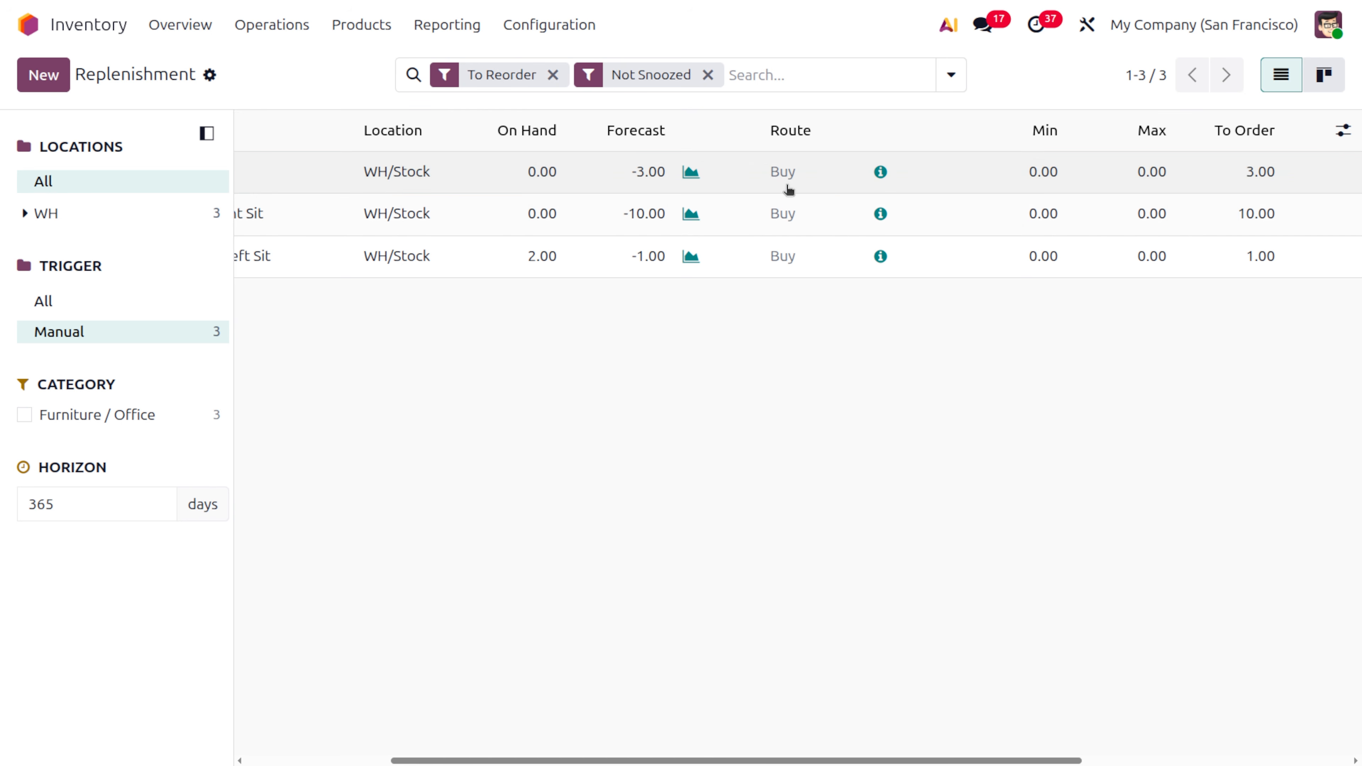
Step: Show the Vendor column in the replenishment list and widen the Product column again
{"action": "left_click", "coordinate": [1344, 132]}
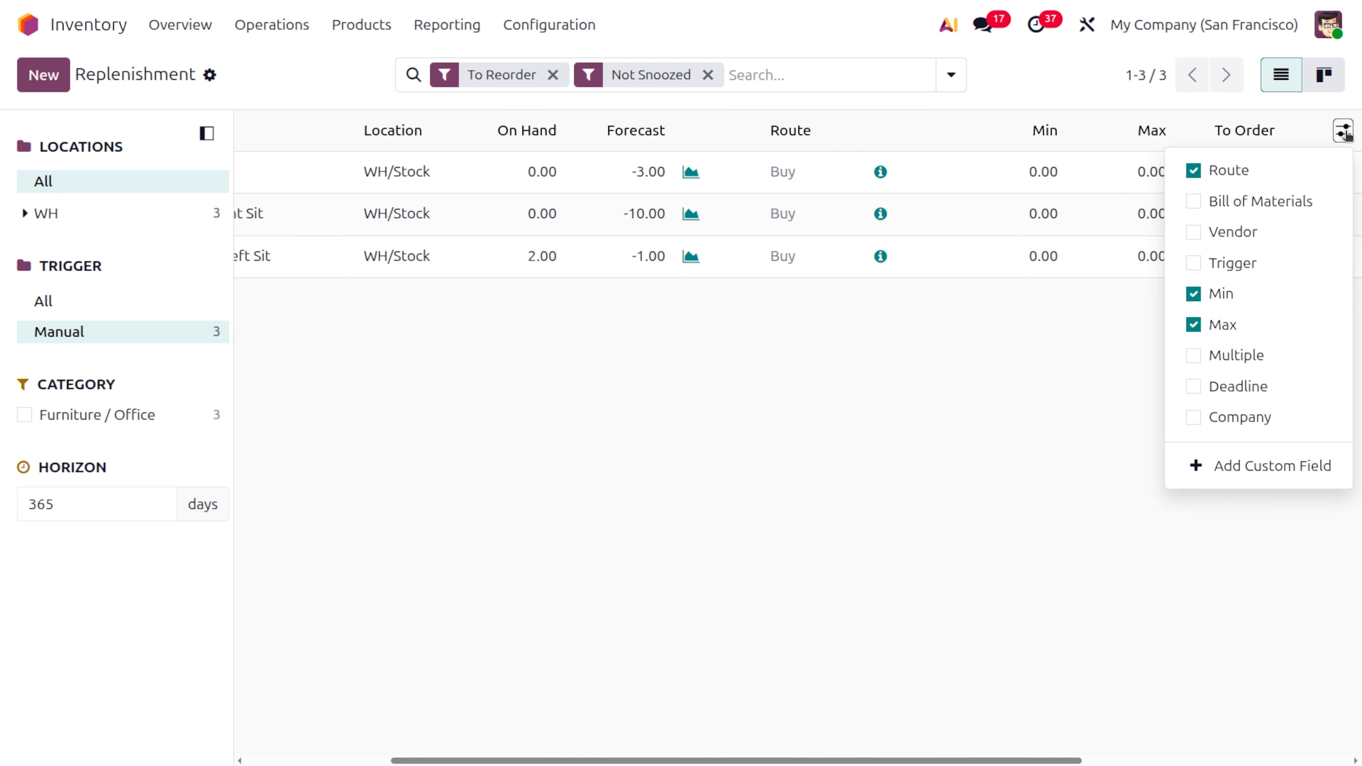
{"action": "left_click", "coordinate": [1192, 233]}
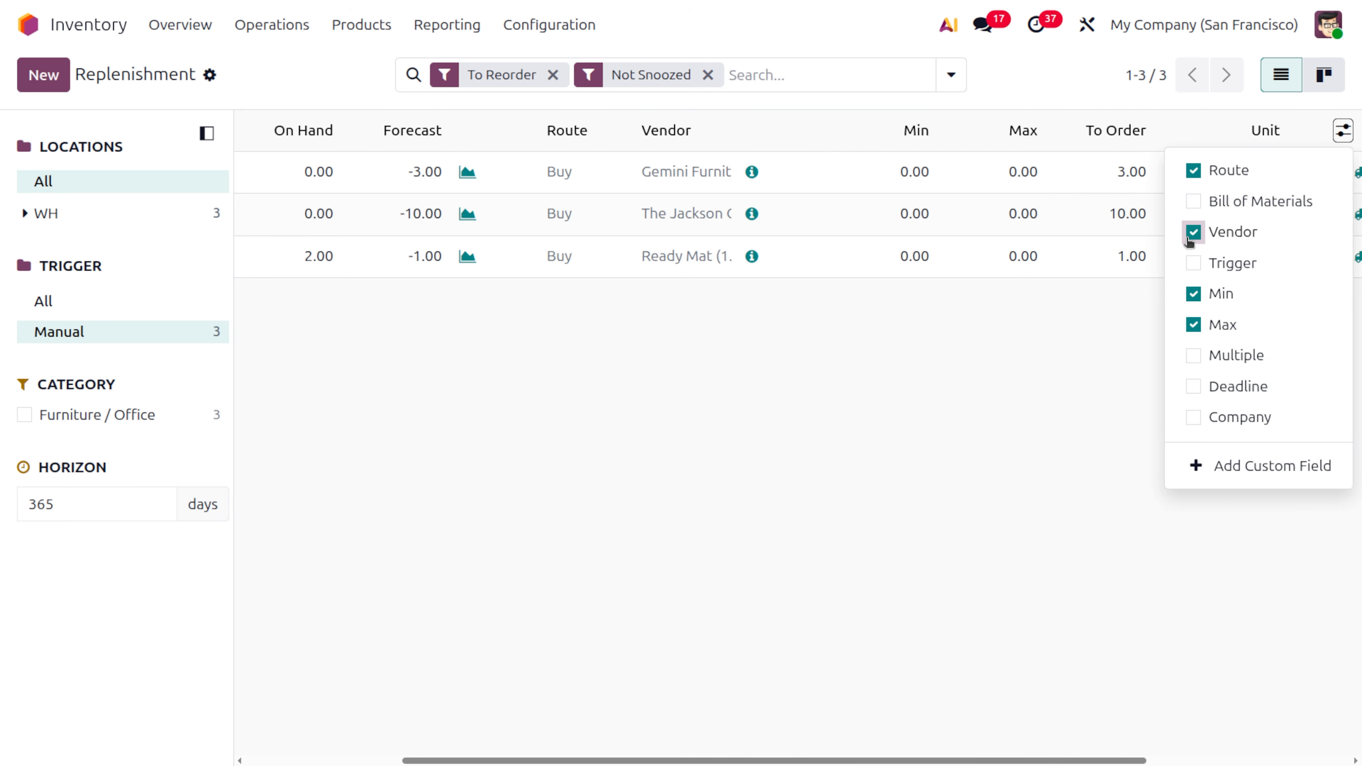
{"action": "left_click", "coordinate": [997, 558]}
{"action": "scroll", "coordinate": [1136, 150], "scroll_direction": "right", "scroll_amount": 5}
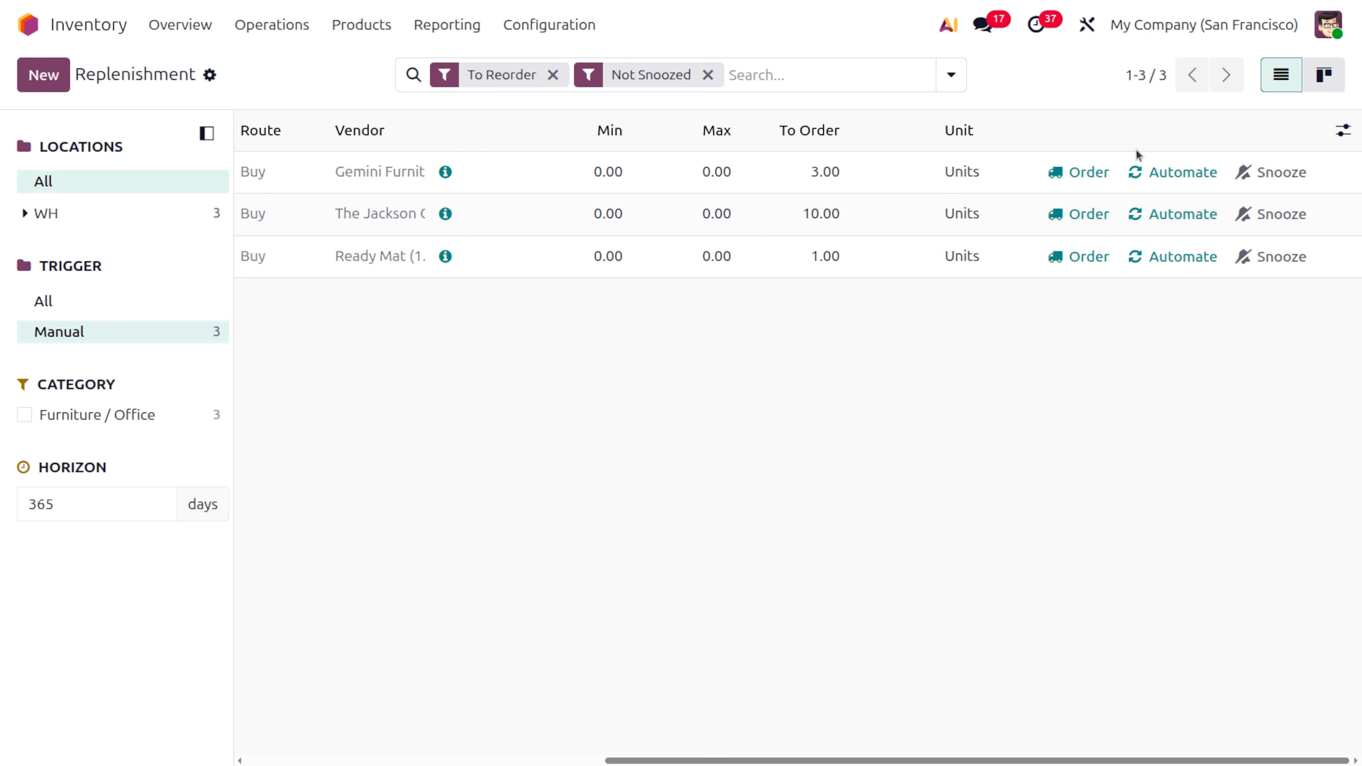
{"action": "scroll", "coordinate": [1135, 149], "scroll_direction": "left", "scroll_amount": 5}
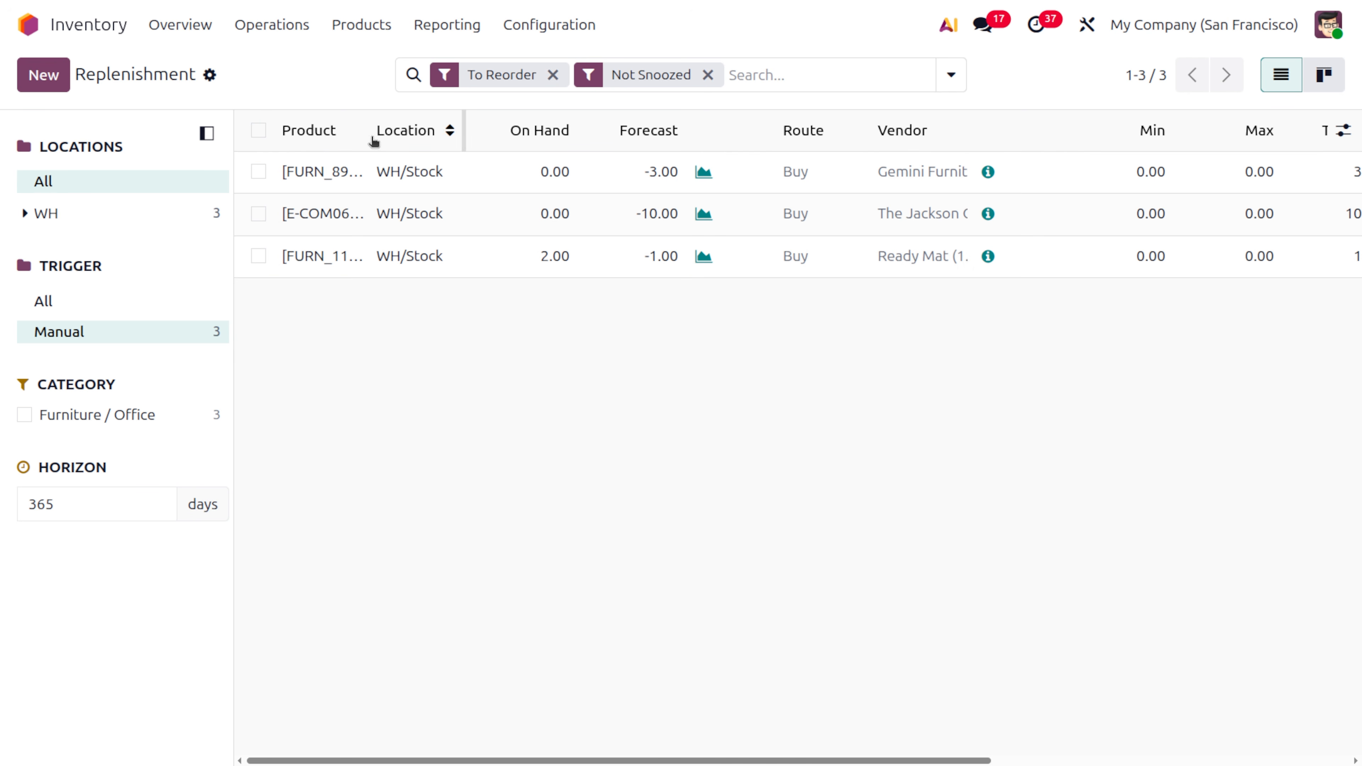
{"action": "left_click_drag", "start_coordinate": [369, 132], "coordinate": [534, 132]}
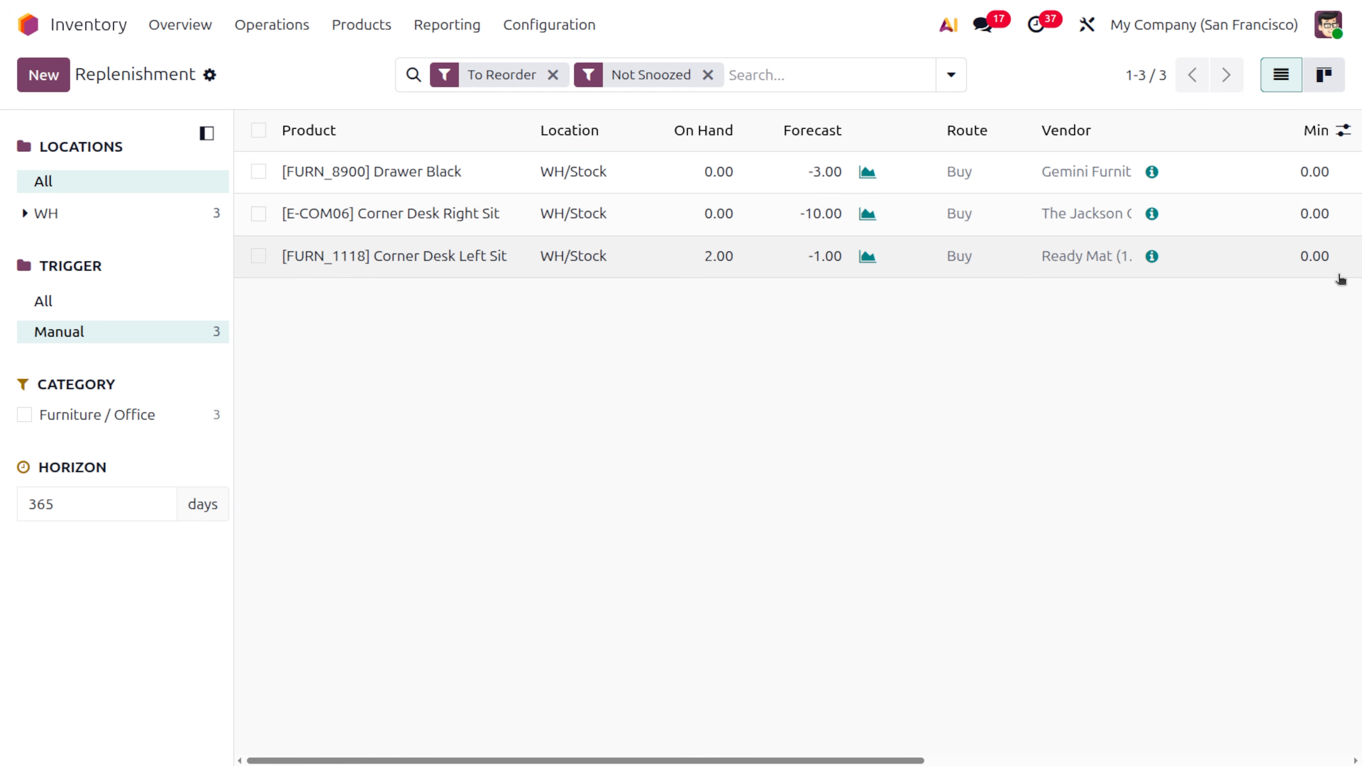
Step: Set the minimum quantity of Corner Desk Left Sit to 5
{"action": "left_click", "coordinate": [1312, 258]}
{"action": "type", "text": "5"}
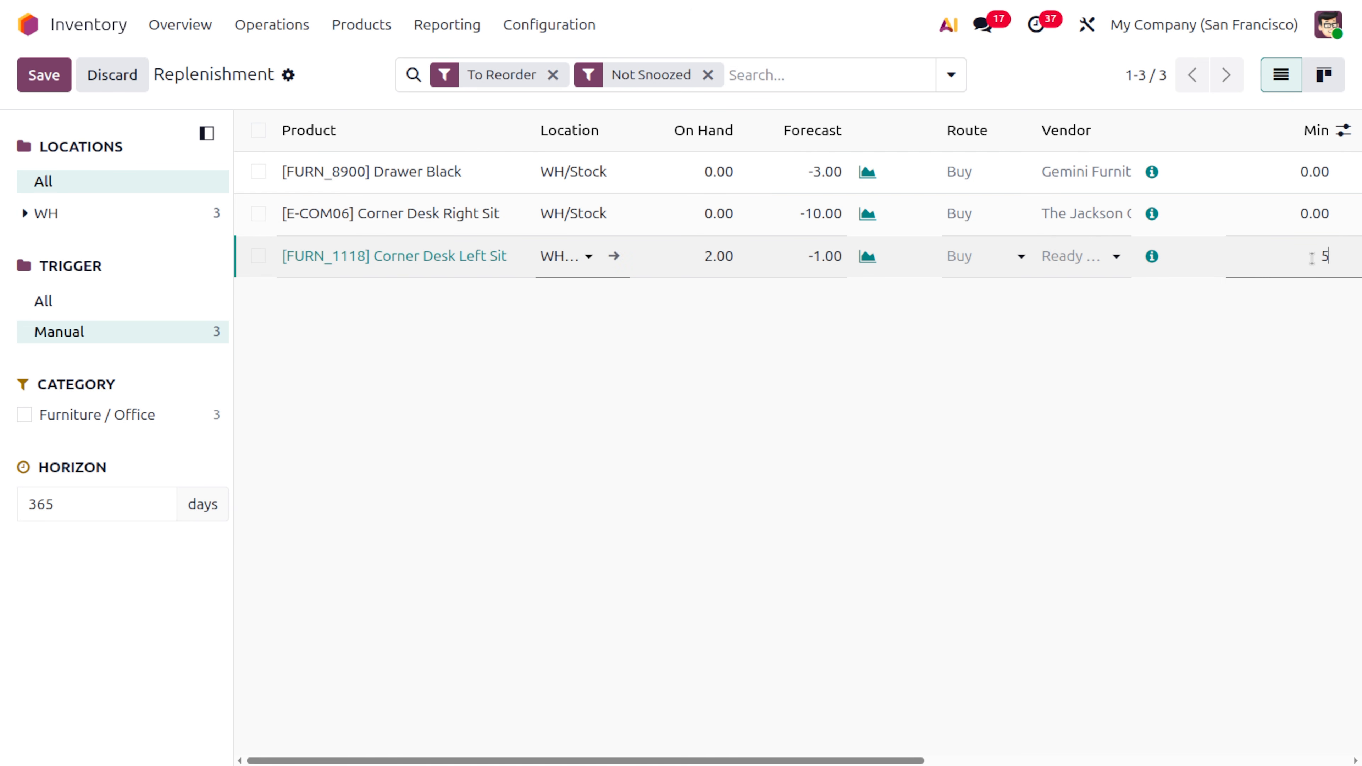
{"action": "left_click", "coordinate": [1205, 606]}
{"action": "scroll", "coordinate": [1188, 185], "scroll_direction": "right", "scroll_amount": 10}
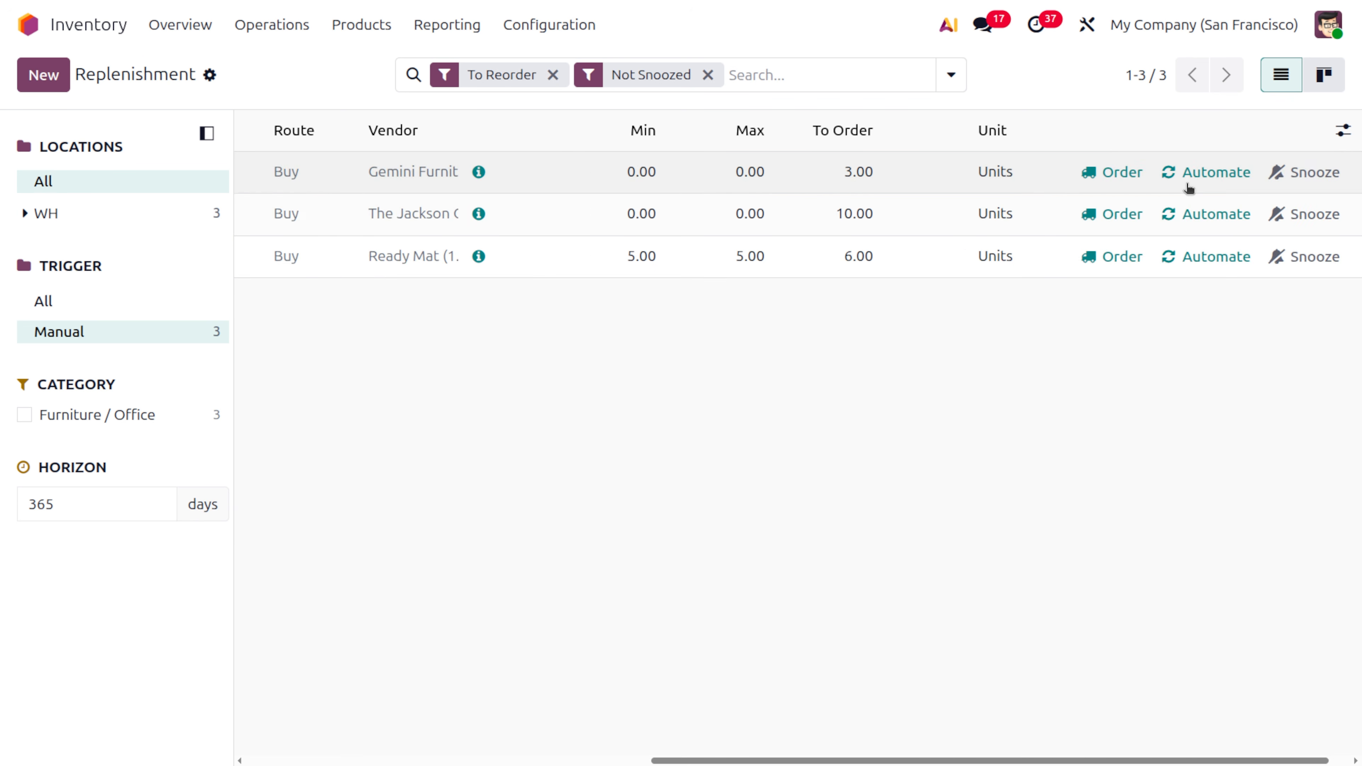
{"action": "scroll", "coordinate": [1188, 188], "scroll_direction": "right", "scroll_amount": 1}
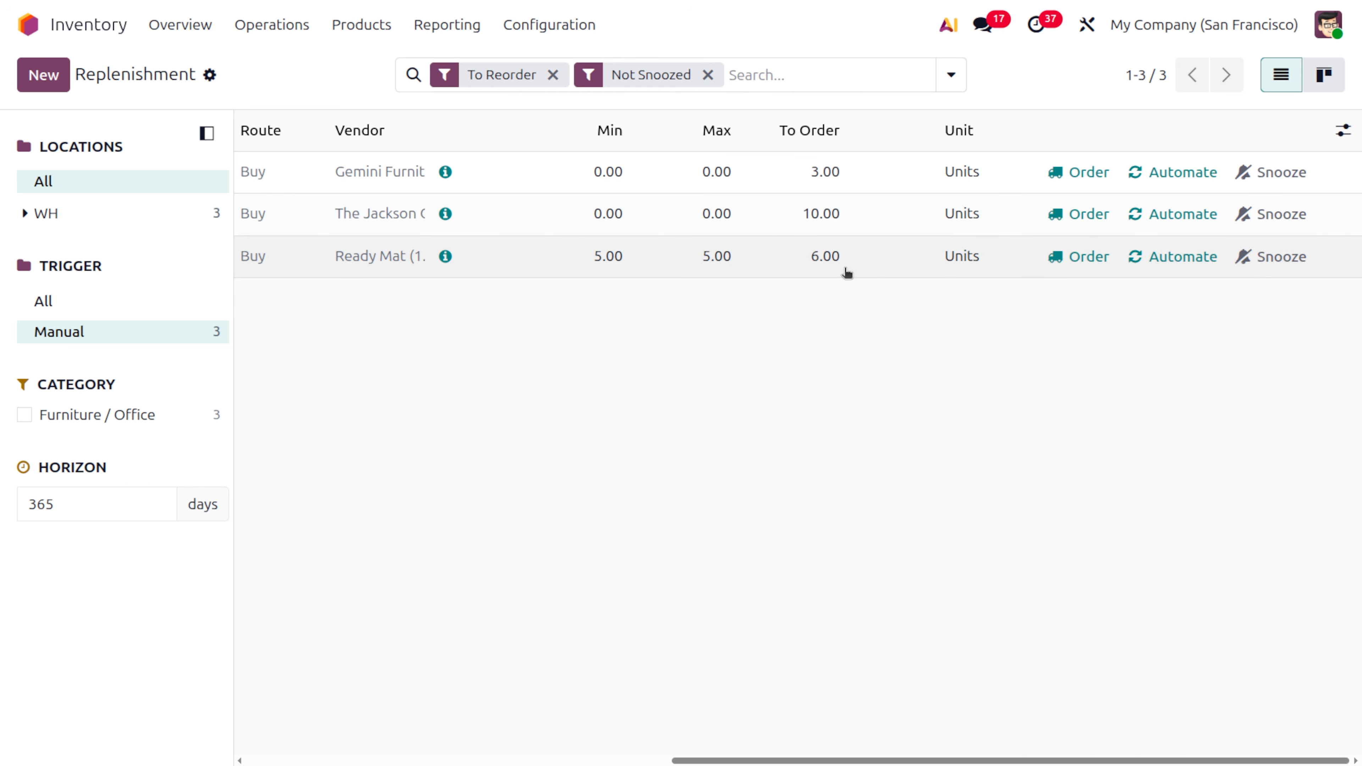
Step: Change the minimum quantity of Corner Desk Left Sit to 6
{"action": "left_click", "coordinate": [608, 252]}
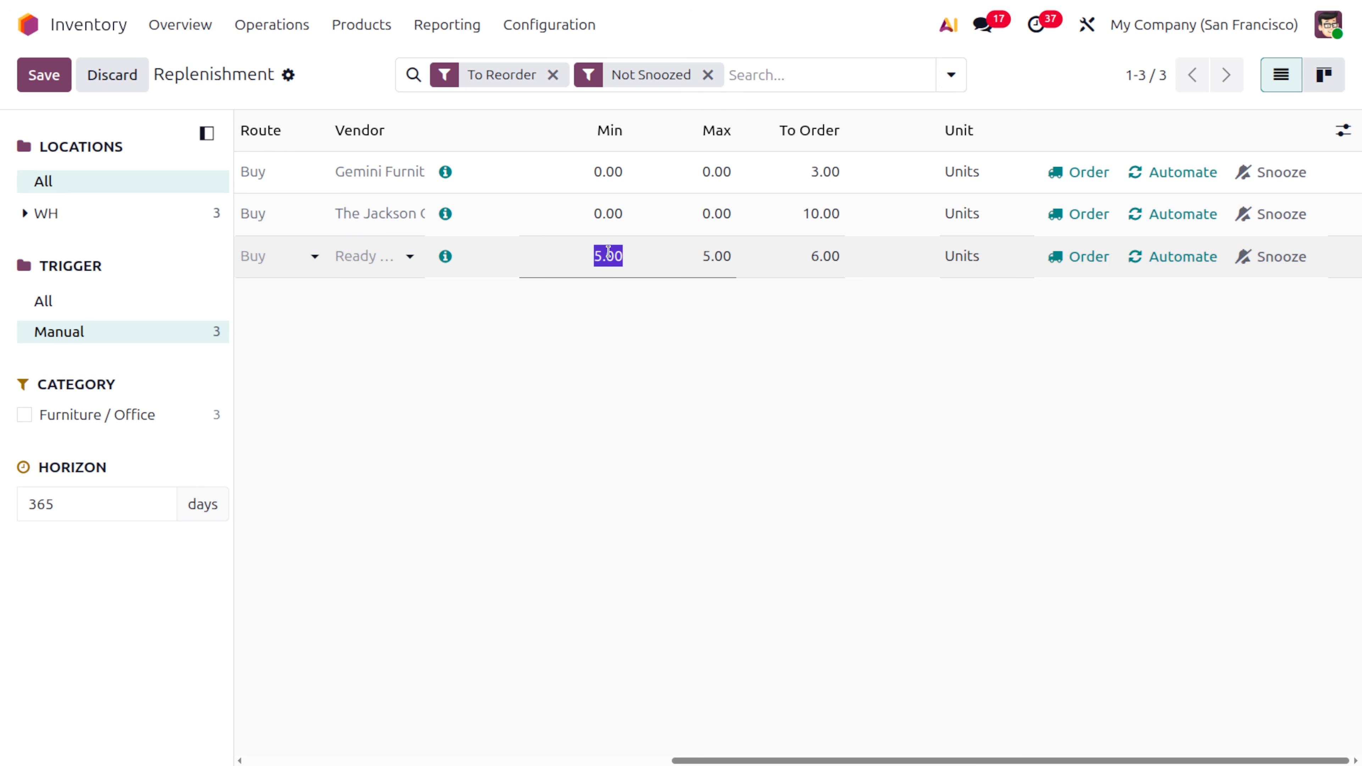
{"action": "scroll", "coordinate": [608, 252], "scroll_direction": "left", "scroll_amount": 10}
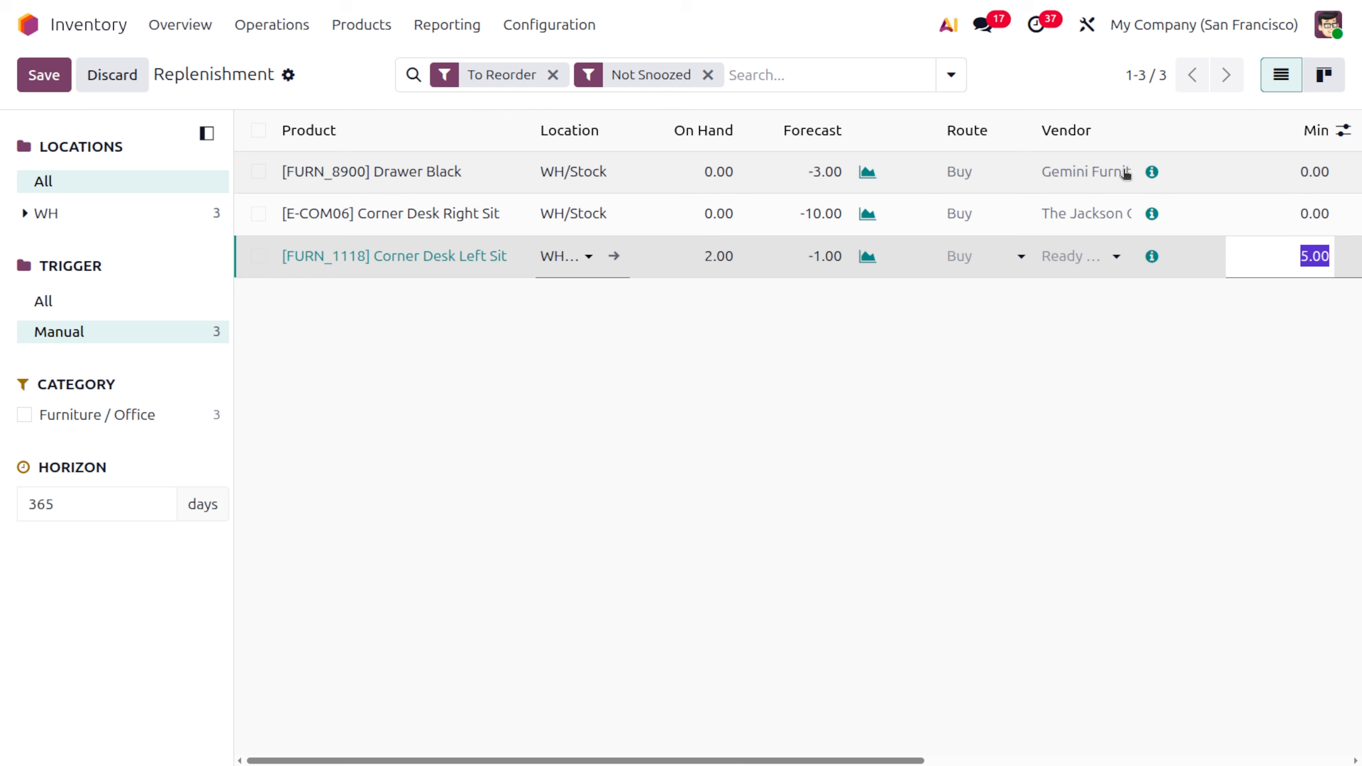
{"action": "scroll", "coordinate": [1040, 216], "scroll_direction": "right", "scroll_amount": 5}
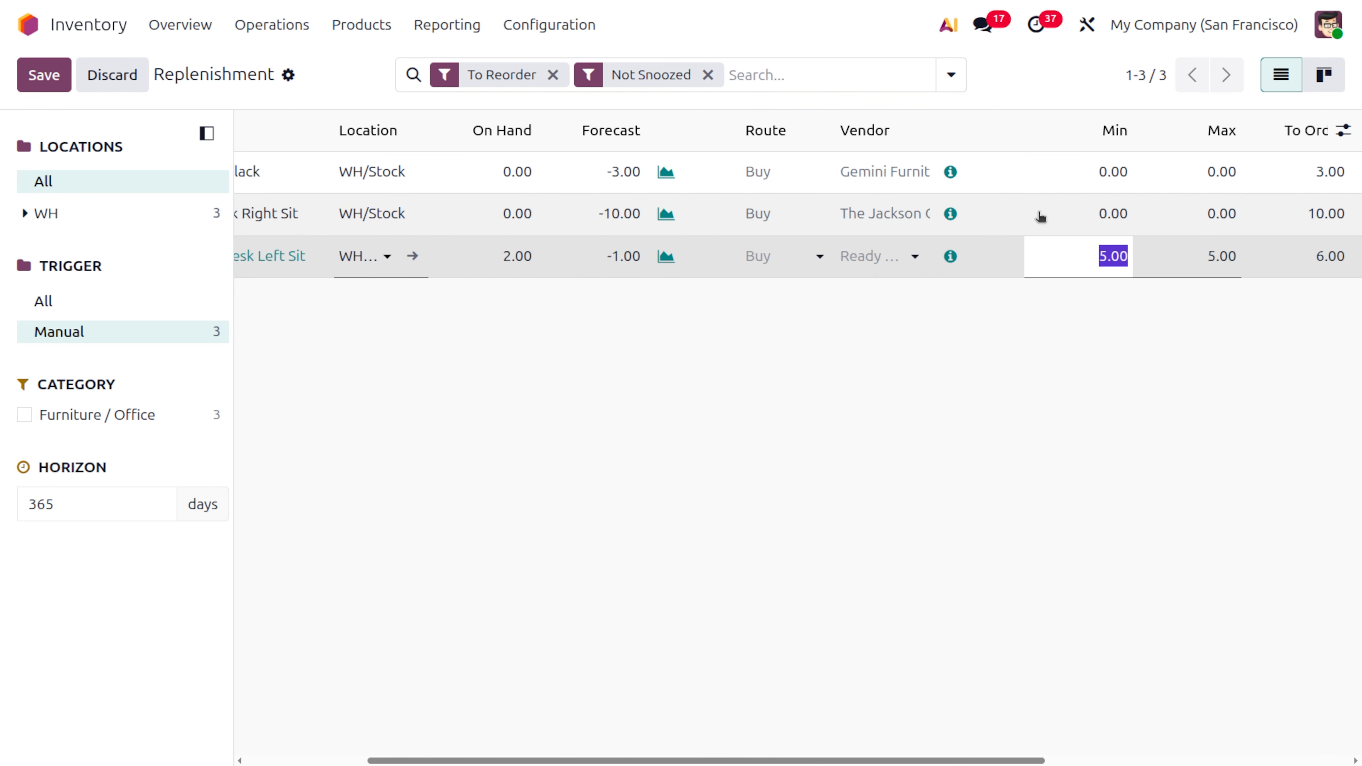
{"action": "key", "text": "BackSpace"}
{"action": "type", "text": "6"}
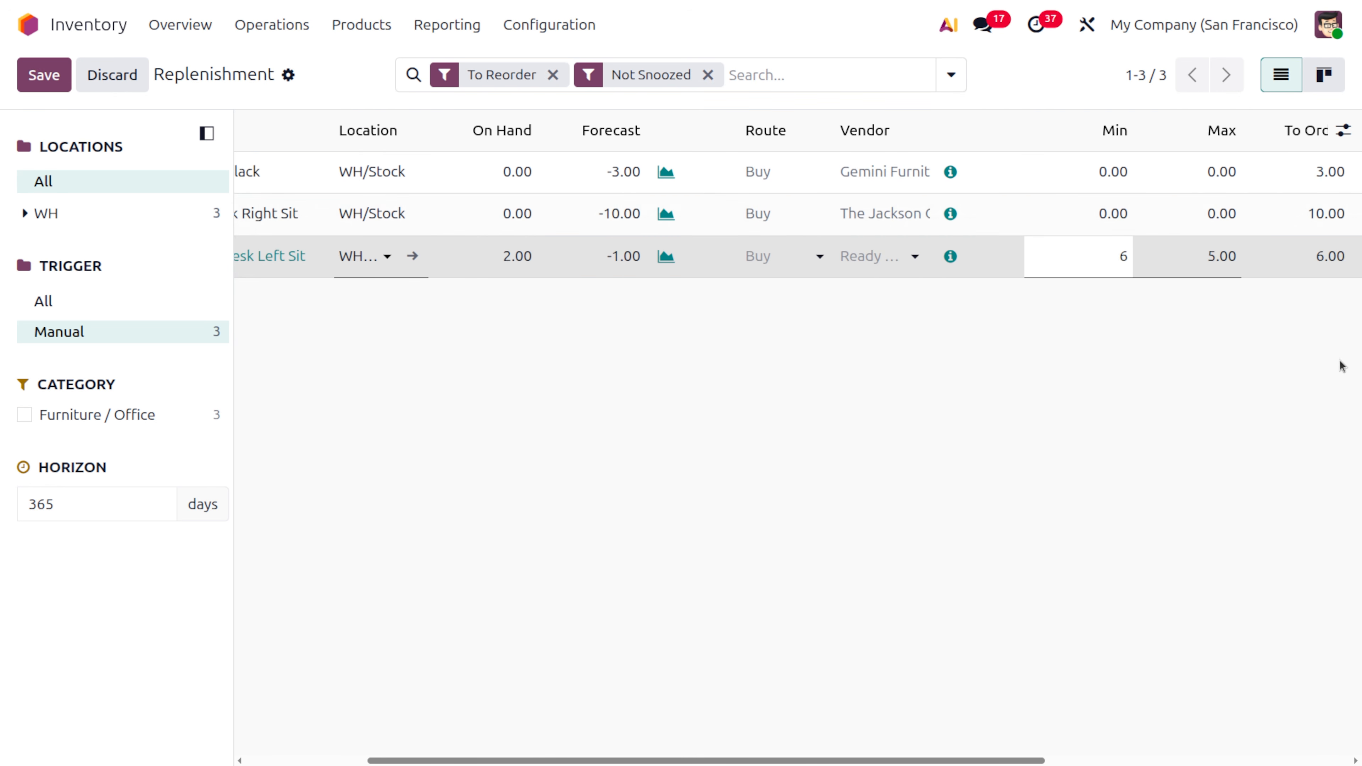
Step: Set the maximum quantity of Corner Desk Left Sit to 18 and save the line
{"action": "scroll", "coordinate": [1204, 377], "scroll_direction": "right", "scroll_amount": 3}
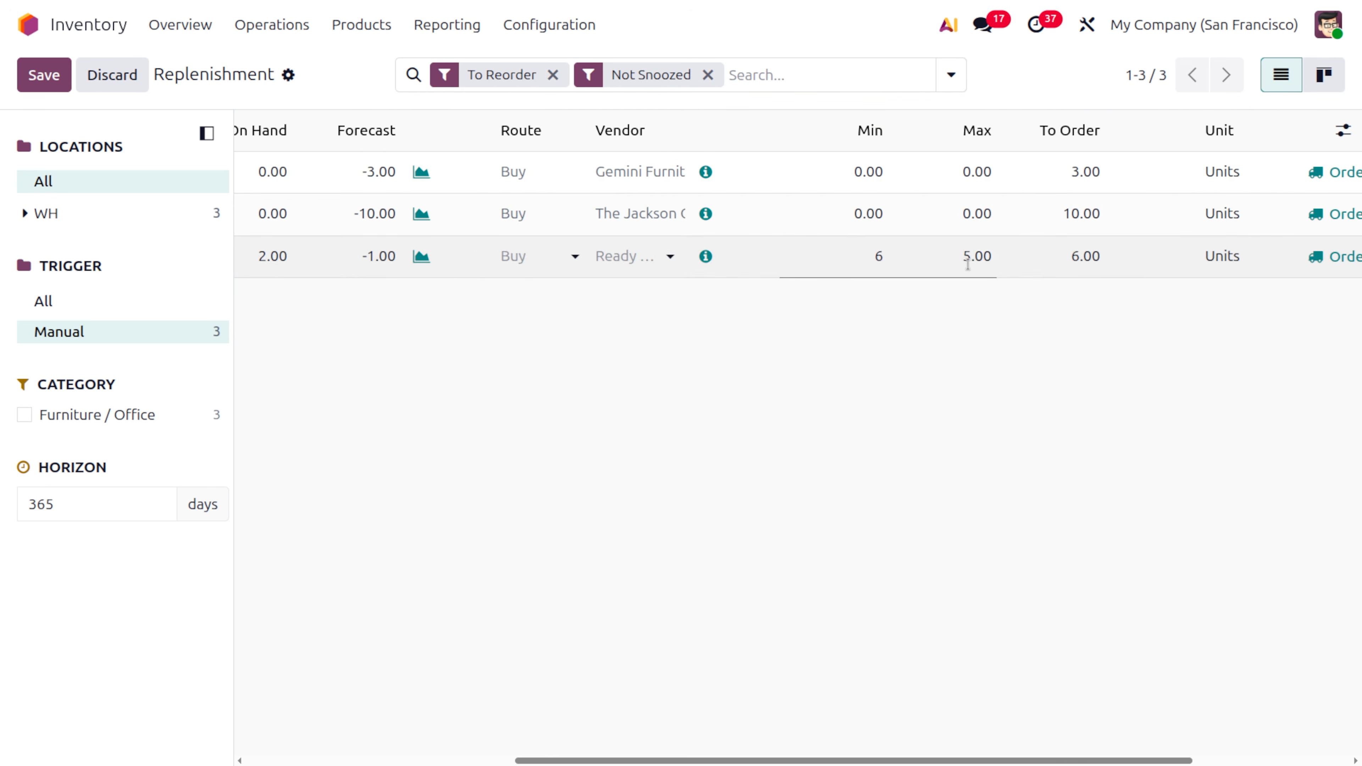
{"action": "left_click", "coordinate": [967, 264]}
{"action": "type", "text": "18"}
{"action": "key", "text": "BackSpace"}
{"action": "key", "text": "BackSpace"}
{"action": "key", "text": "BackSpace"}
{"action": "key", "text": "BackSpace"}
{"action": "key", "text": "BackSpace"}
{"action": "key", "text": "BackSpace"}
{"action": "type", "text": "18"}
{"action": "left_click", "coordinate": [1019, 372]}
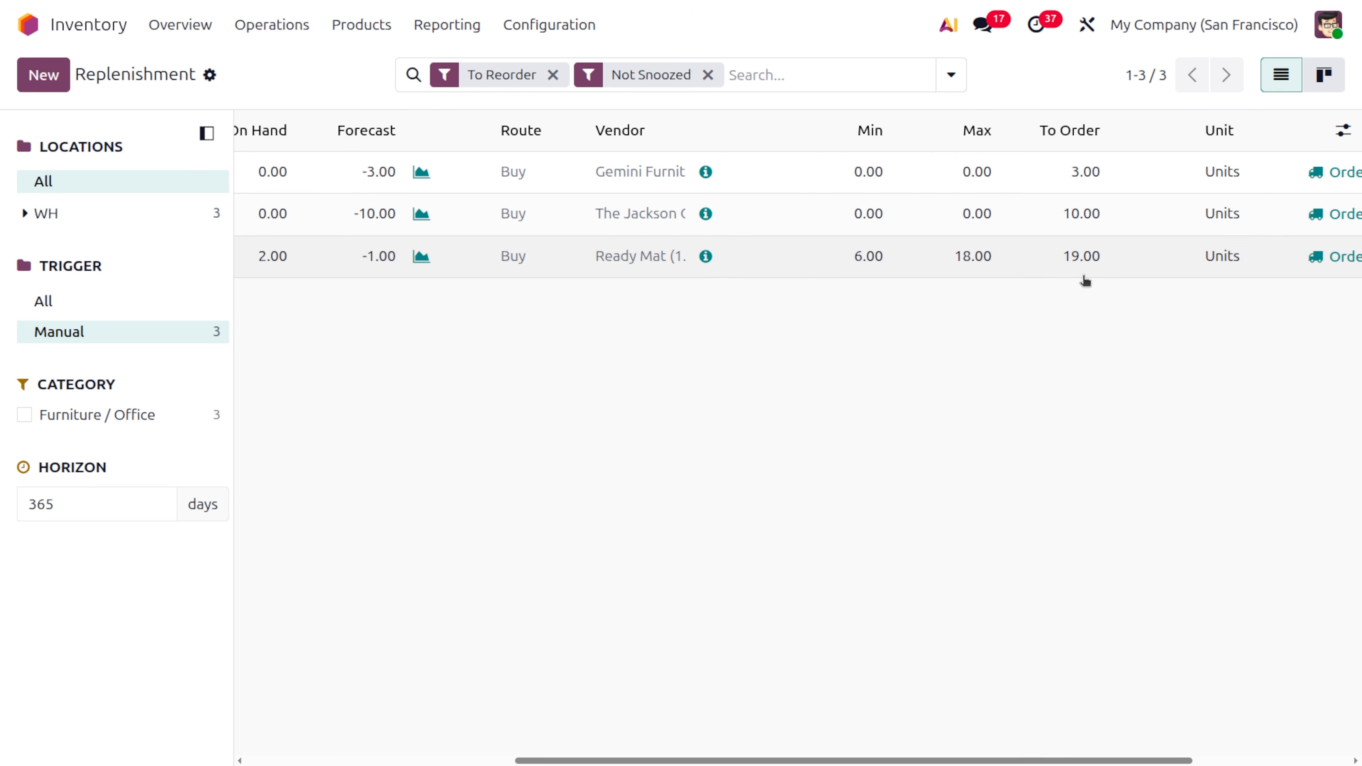
Step: Set the replenishment horizon to 50 days
{"action": "scroll", "coordinate": [1085, 279], "scroll_direction": "right", "scroll_amount": 5}
{"action": "scroll", "coordinate": [1080, 279], "scroll_direction": "left", "scroll_amount": 10}
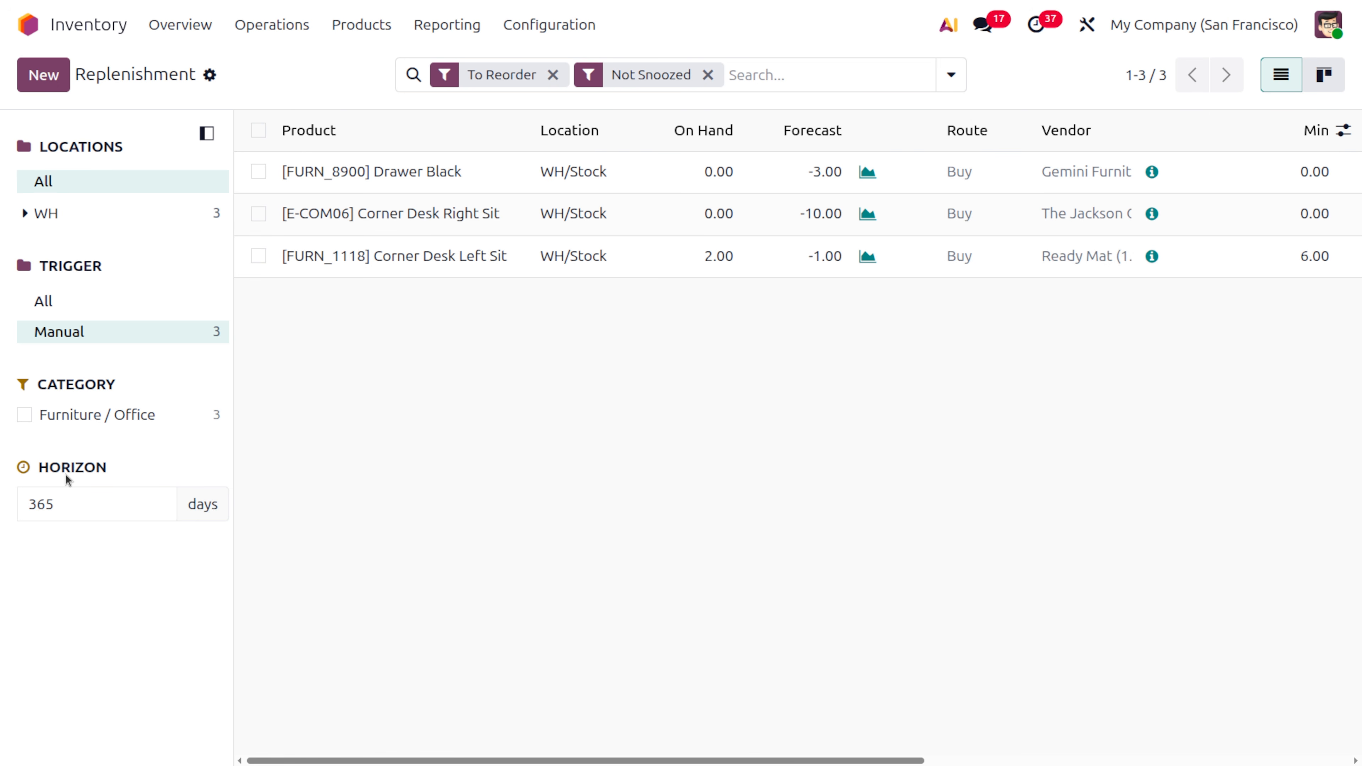
{"action": "left_click", "coordinate": [70, 508]}
{"action": "key", "text": "BackSpace"}
{"action": "key", "text": "BackSpace"}
{"action": "key", "text": "BackSpace"}
{"action": "type", "text": "50"}
{"action": "left_click", "coordinate": [508, 564]}
Step: Set the minimum quantity to 2 for Drawer Black and 1 for Corner Desk Right Sit
{"action": "scroll", "coordinate": [1031, 260], "scroll_direction": "right", "scroll_amount": 10}
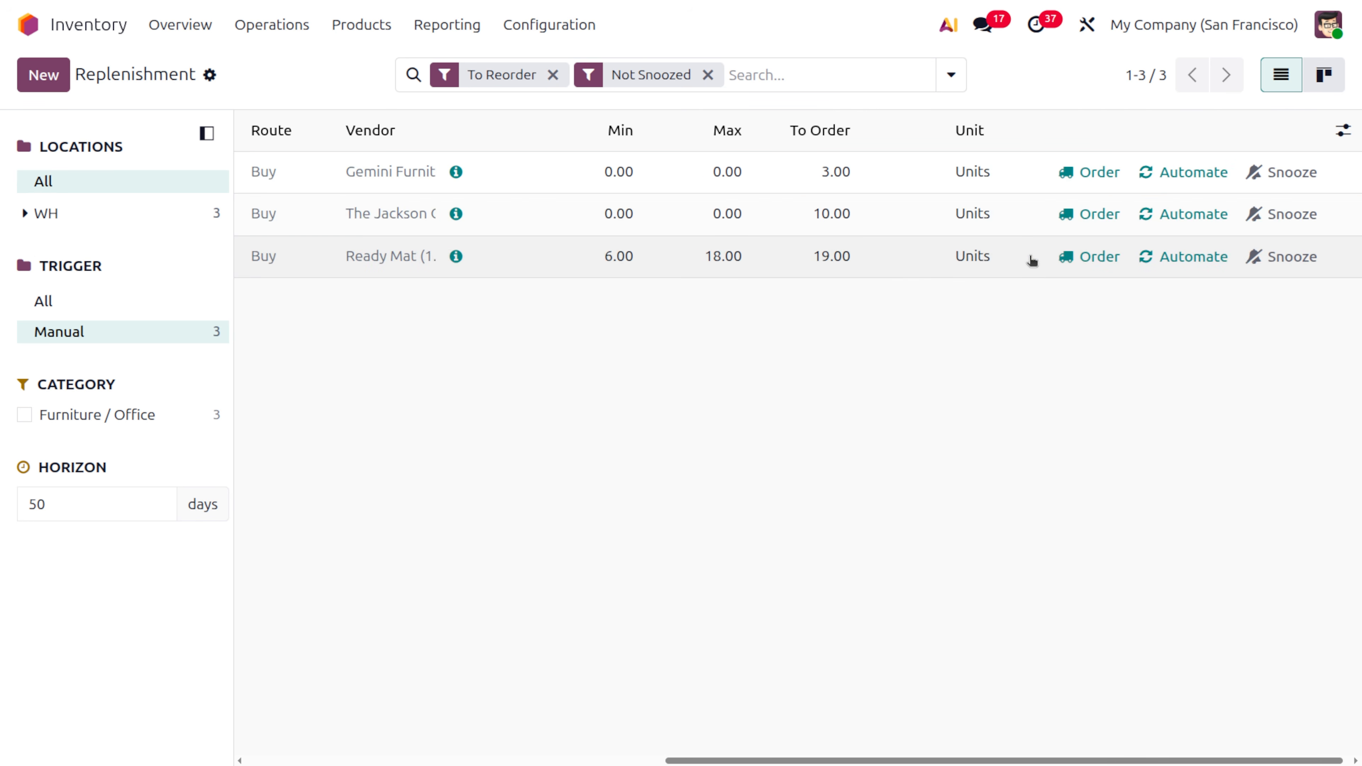
{"action": "scroll", "coordinate": [1031, 260], "scroll_direction": "left", "scroll_amount": 5}
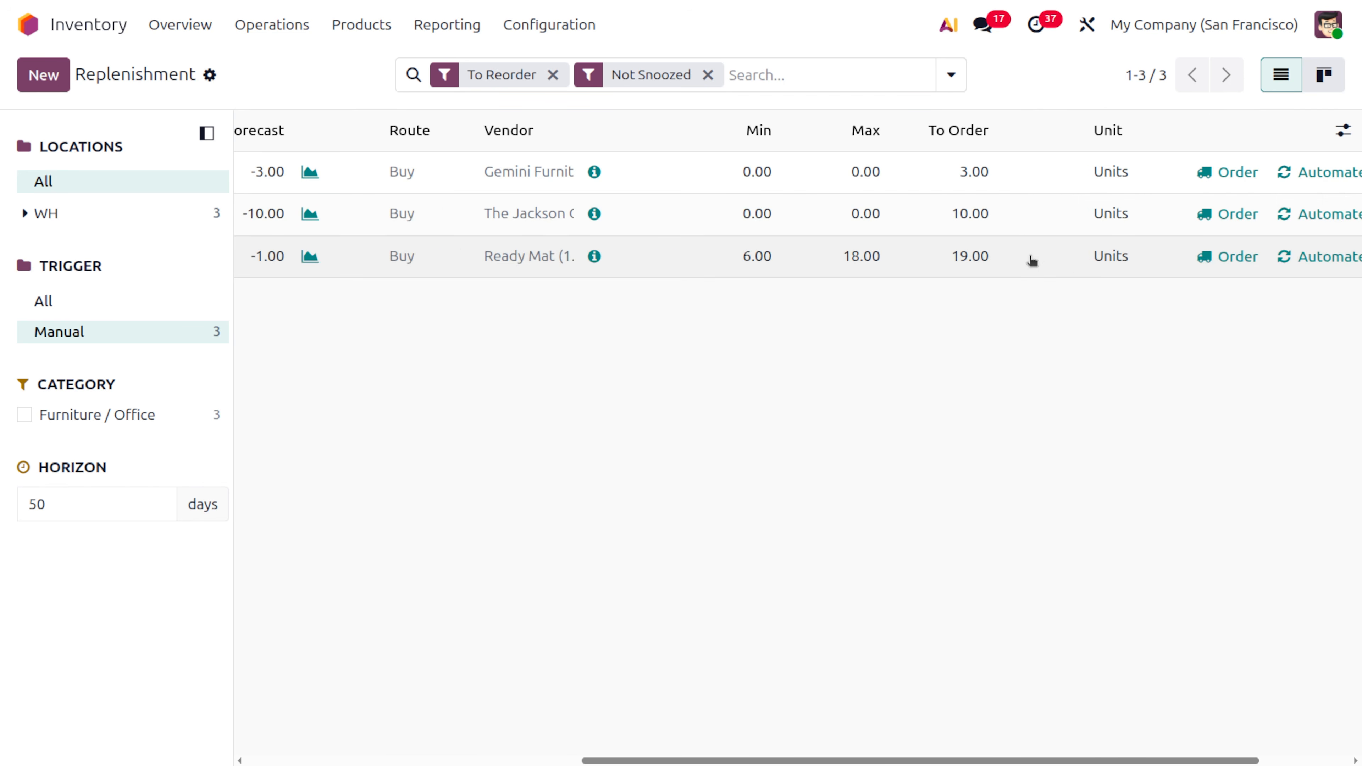
{"action": "scroll", "coordinate": [1031, 260], "scroll_direction": "left", "scroll_amount": 5}
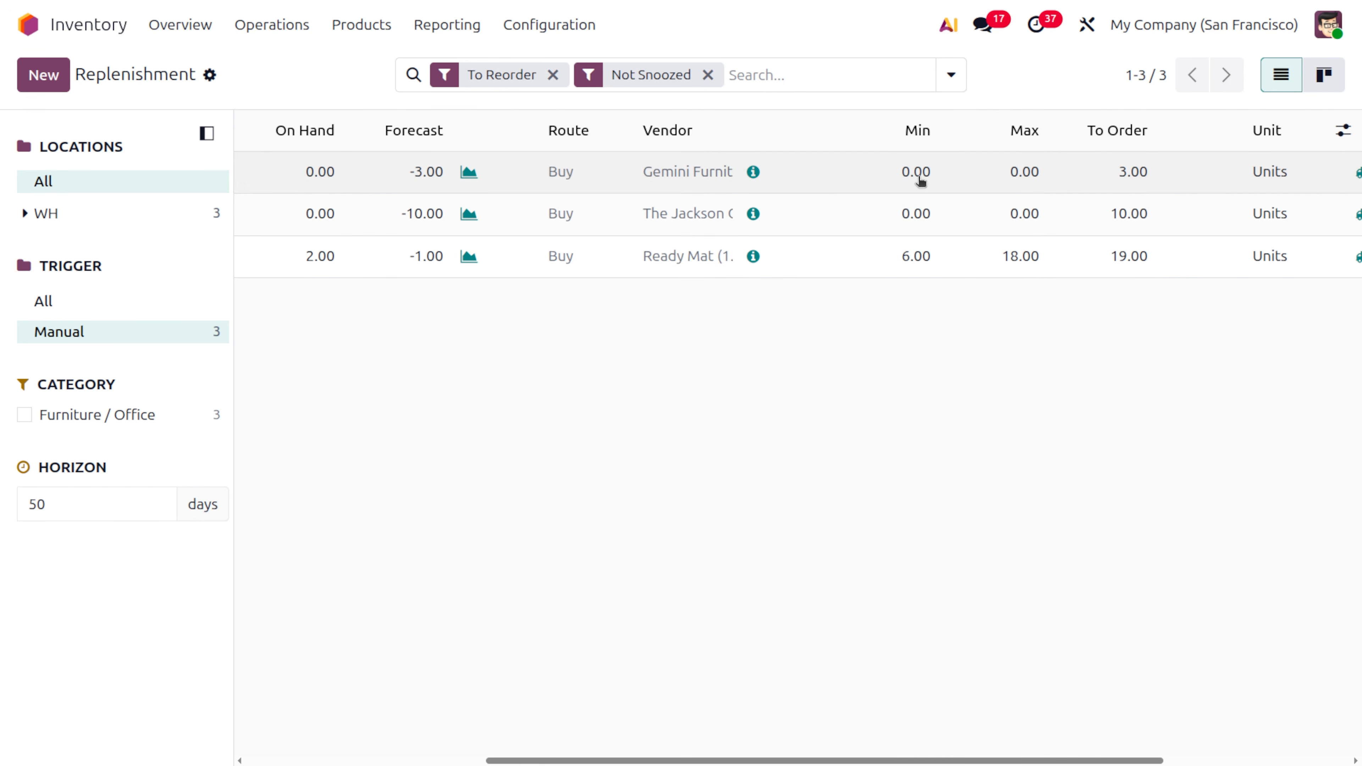
{"action": "left_click", "coordinate": [919, 179]}
{"action": "type", "text": "2"}
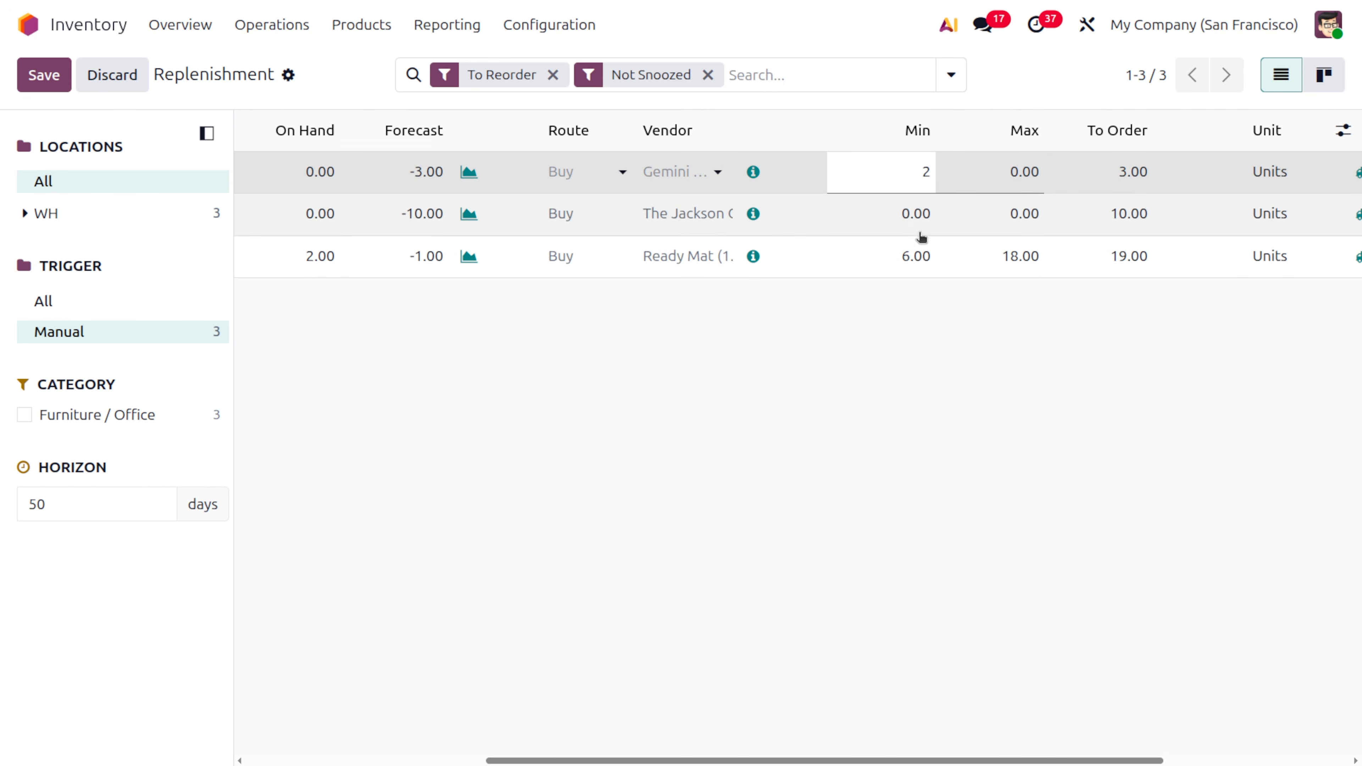
{"action": "left_click", "coordinate": [910, 222]}
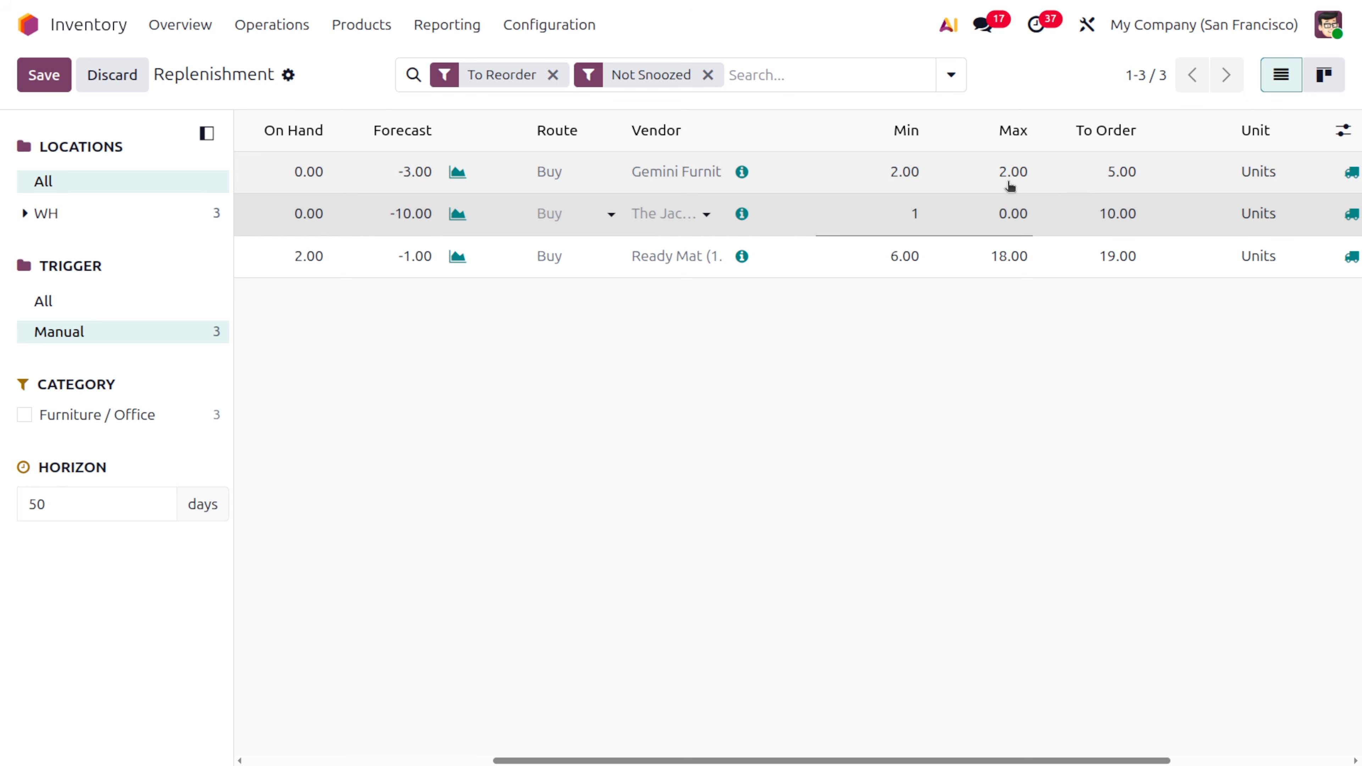
Step: Set the maximum quantity to 56 for Drawer Black and 70 for Corner Desk Right Sit
{"action": "left_click", "coordinate": [1010, 182]}
{"action": "scroll", "coordinate": [1131, 170], "scroll_direction": "right", "scroll_amount": 10}
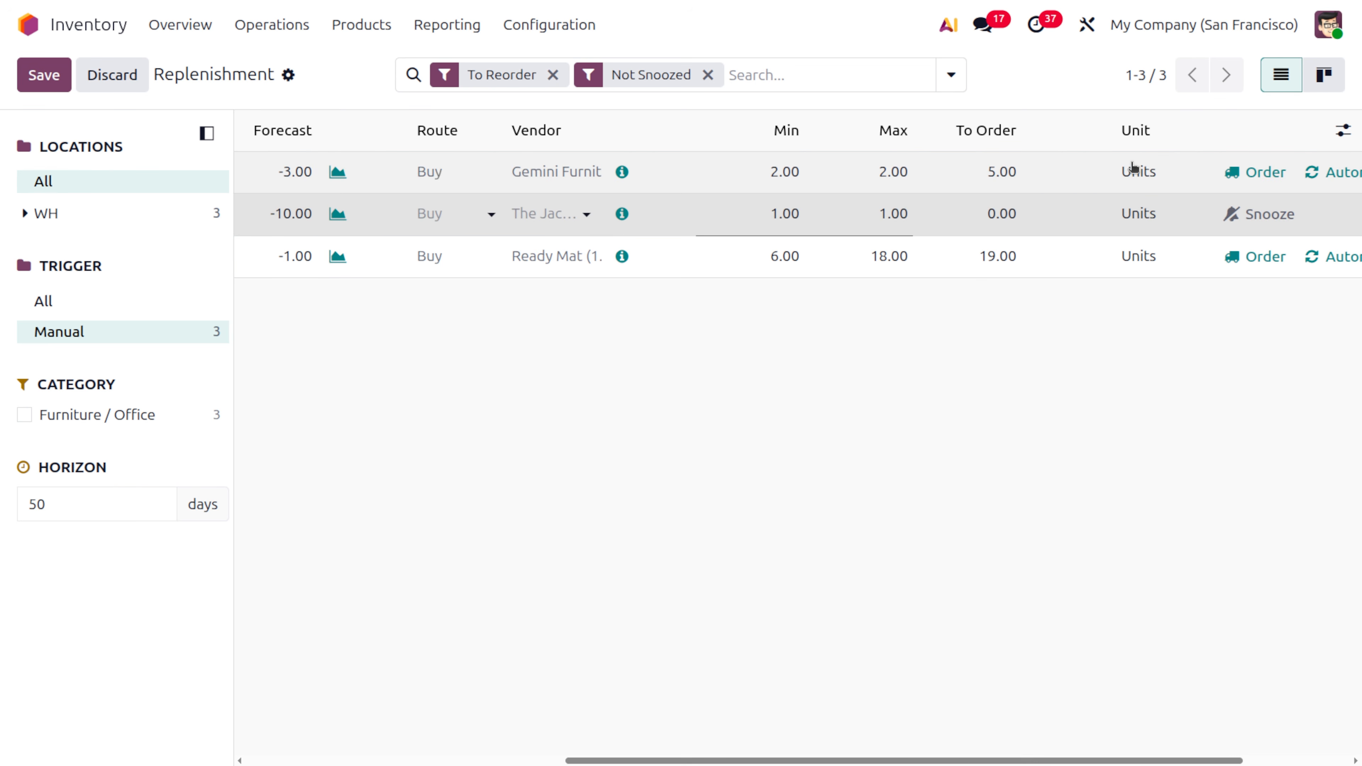
{"action": "left_click", "coordinate": [883, 173]}
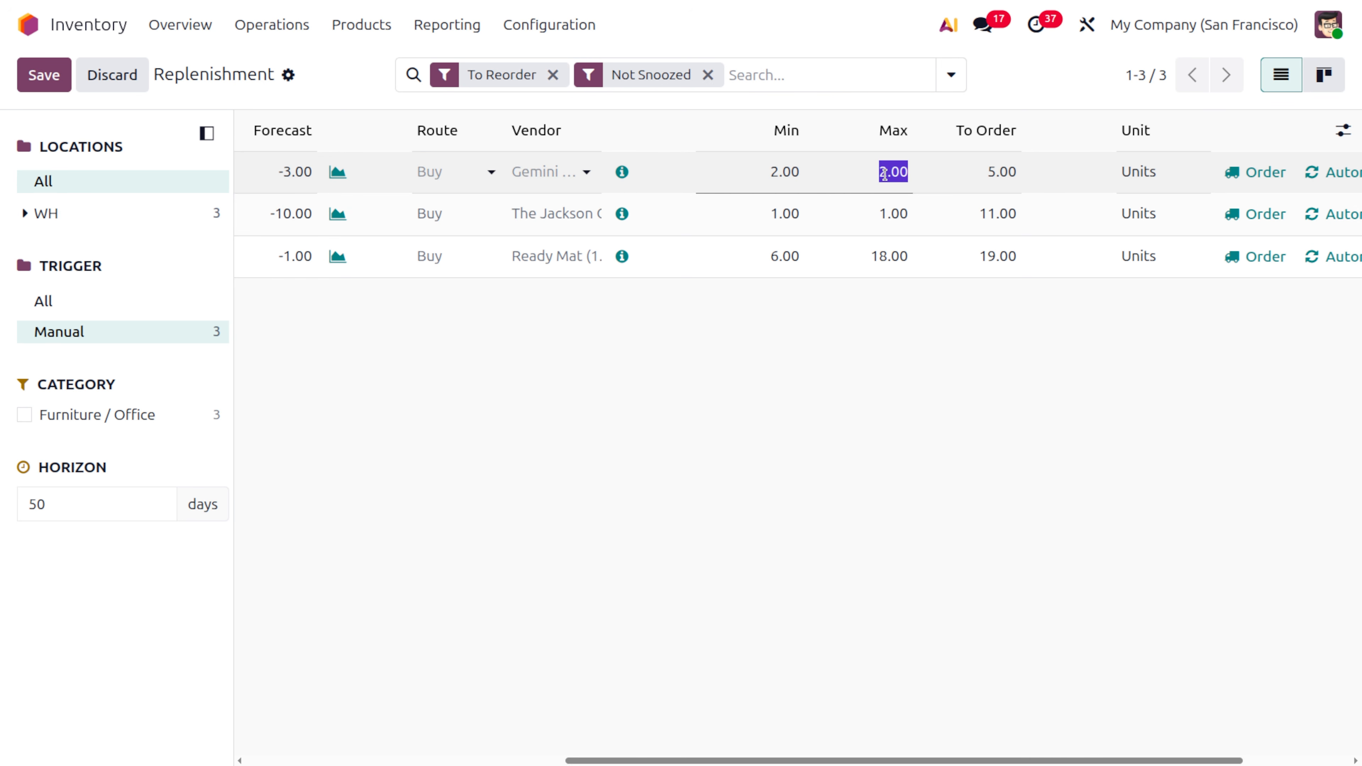
{"action": "type", "text": "56"}
{"action": "scroll", "coordinate": [883, 173], "scroll_direction": "right", "scroll_amount": 5}
{"action": "left_click", "coordinate": [717, 210]}
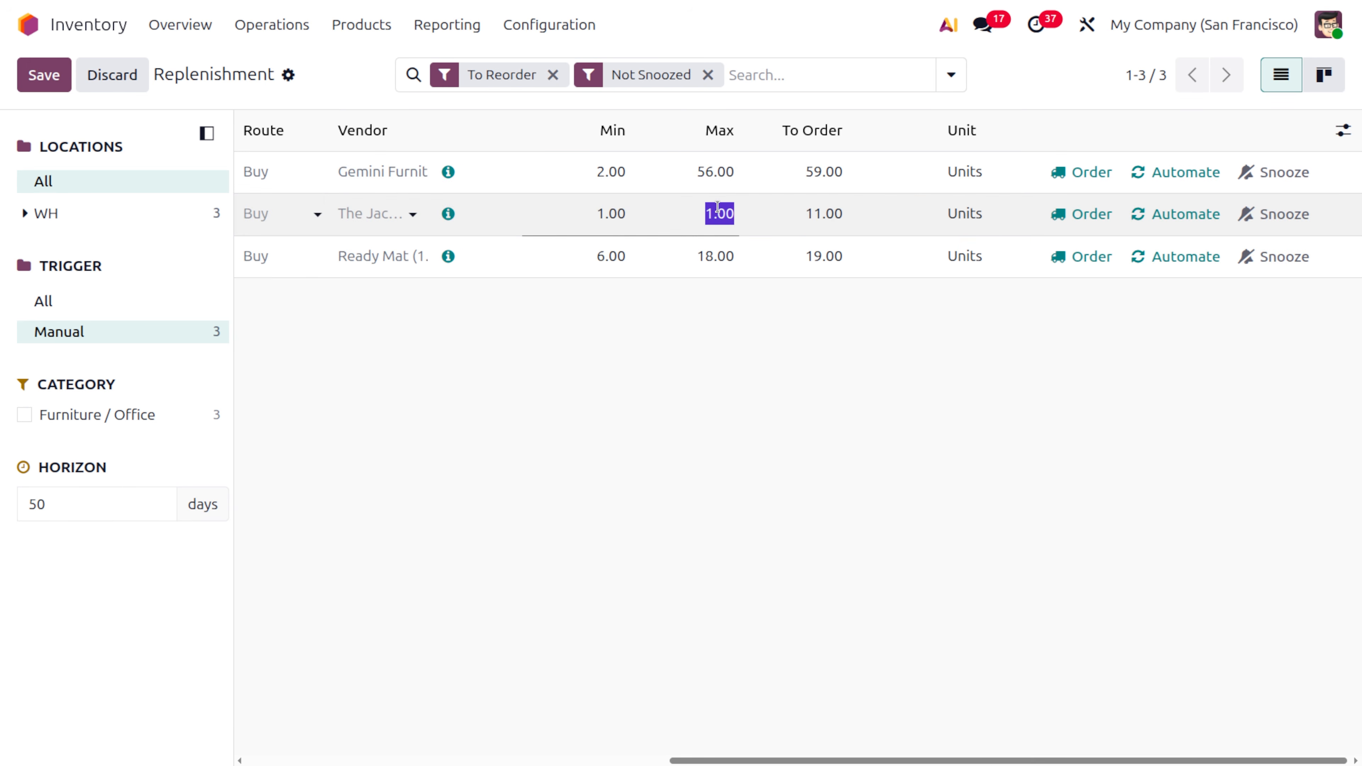
{"action": "type", "text": "18"}
{"action": "left_click", "coordinate": [364, 521]}
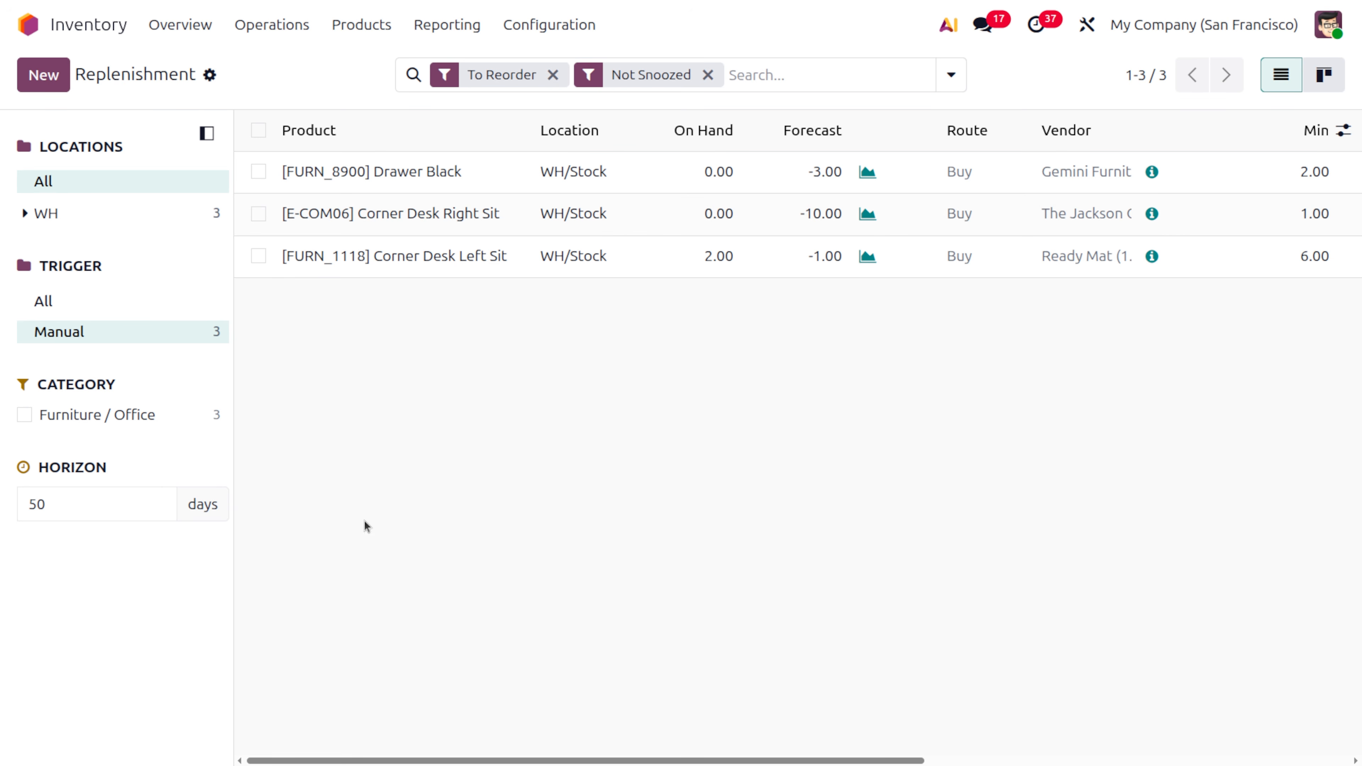
Step: Set the replenishment horizon back to 365 days and review the reordering lines
{"action": "left_click", "coordinate": [125, 503]}
{"action": "key", "text": "BackSpace"}
{"action": "type", "text": "365"}
{"action": "key", "text": "BackSpace"}
{"action": "type", "text": "5"}
{"action": "left_click", "coordinate": [352, 598]}
{"action": "scroll", "coordinate": [934, 521], "scroll_direction": "right", "scroll_amount": 5}
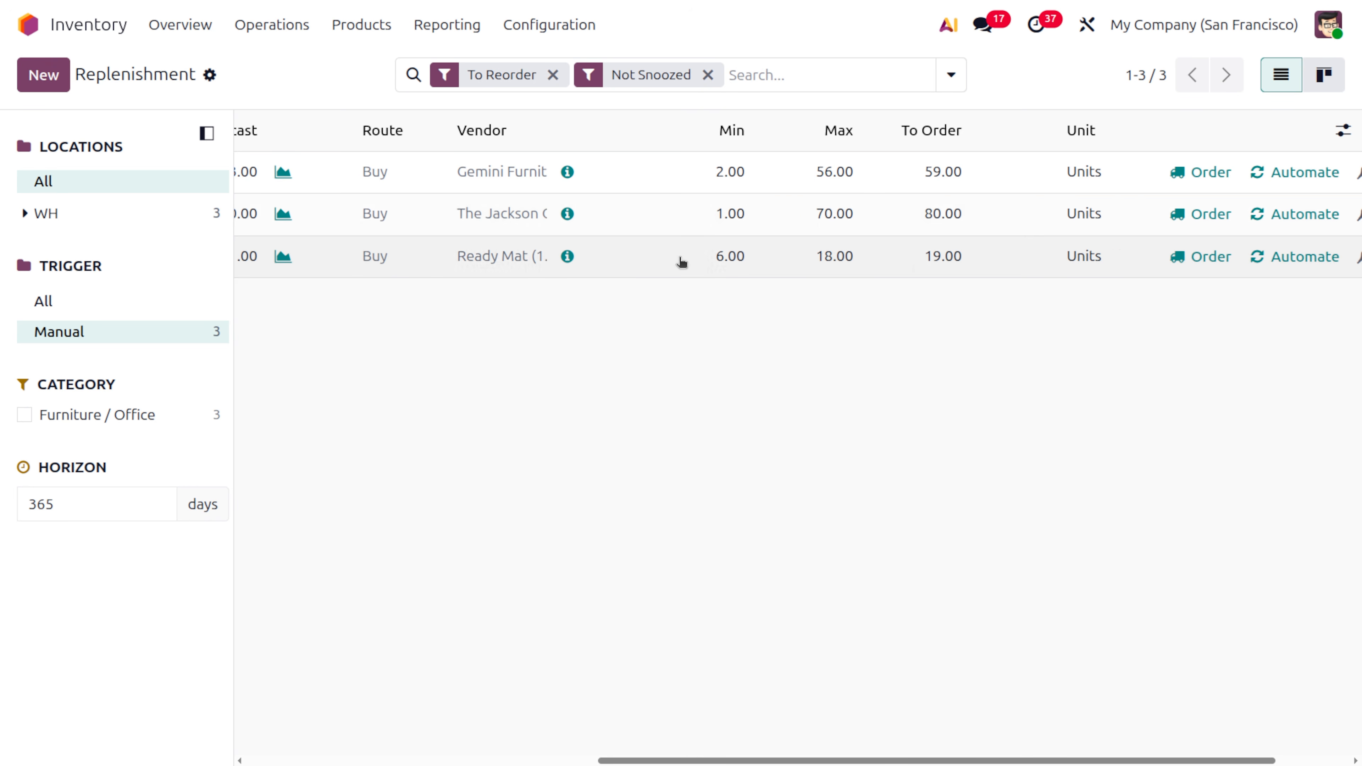
{"action": "scroll", "coordinate": [681, 258], "scroll_direction": "left", "scroll_amount": 5}
{"action": "scroll", "coordinate": [681, 261], "scroll_direction": "right", "scroll_amount": 1}
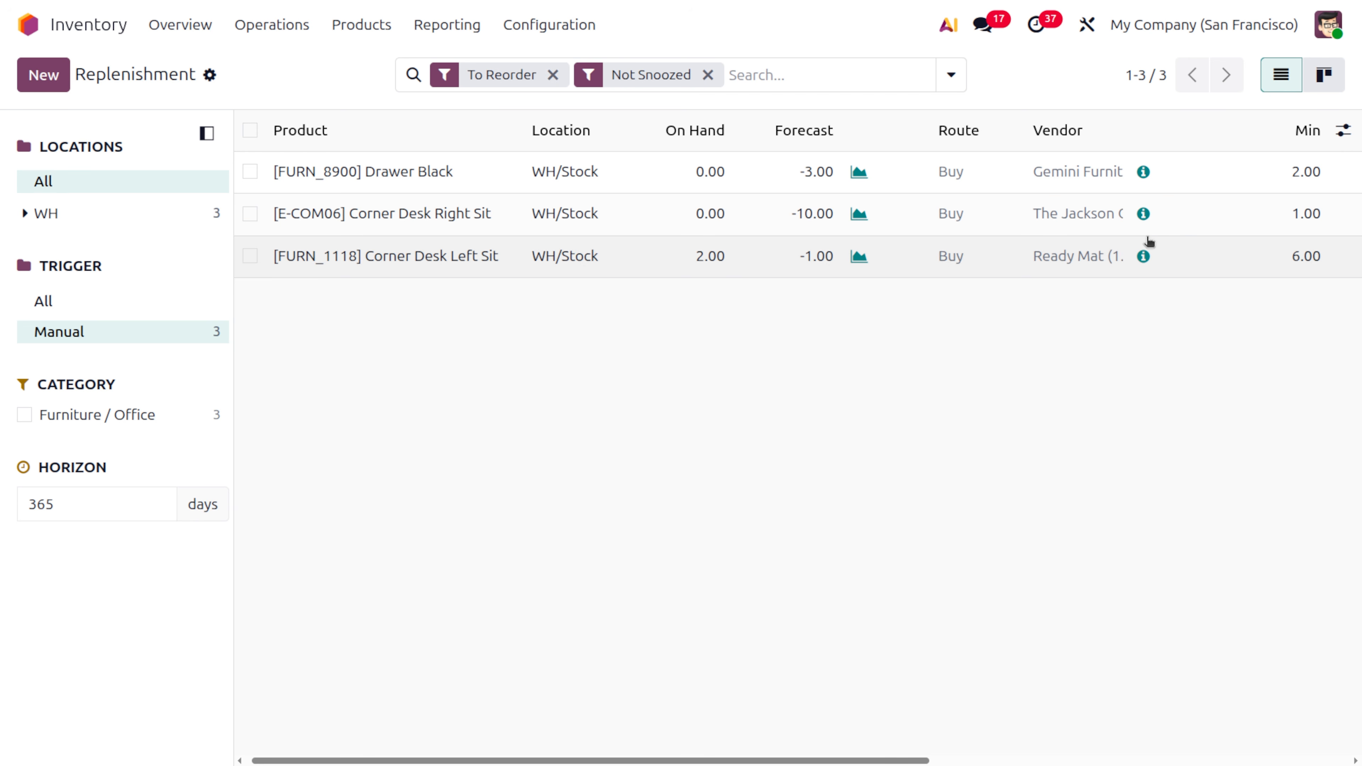
Step: Add a new replenishment line for the product Office Lamp (FURN_8888)
{"action": "left_click", "coordinate": [30, 77]}
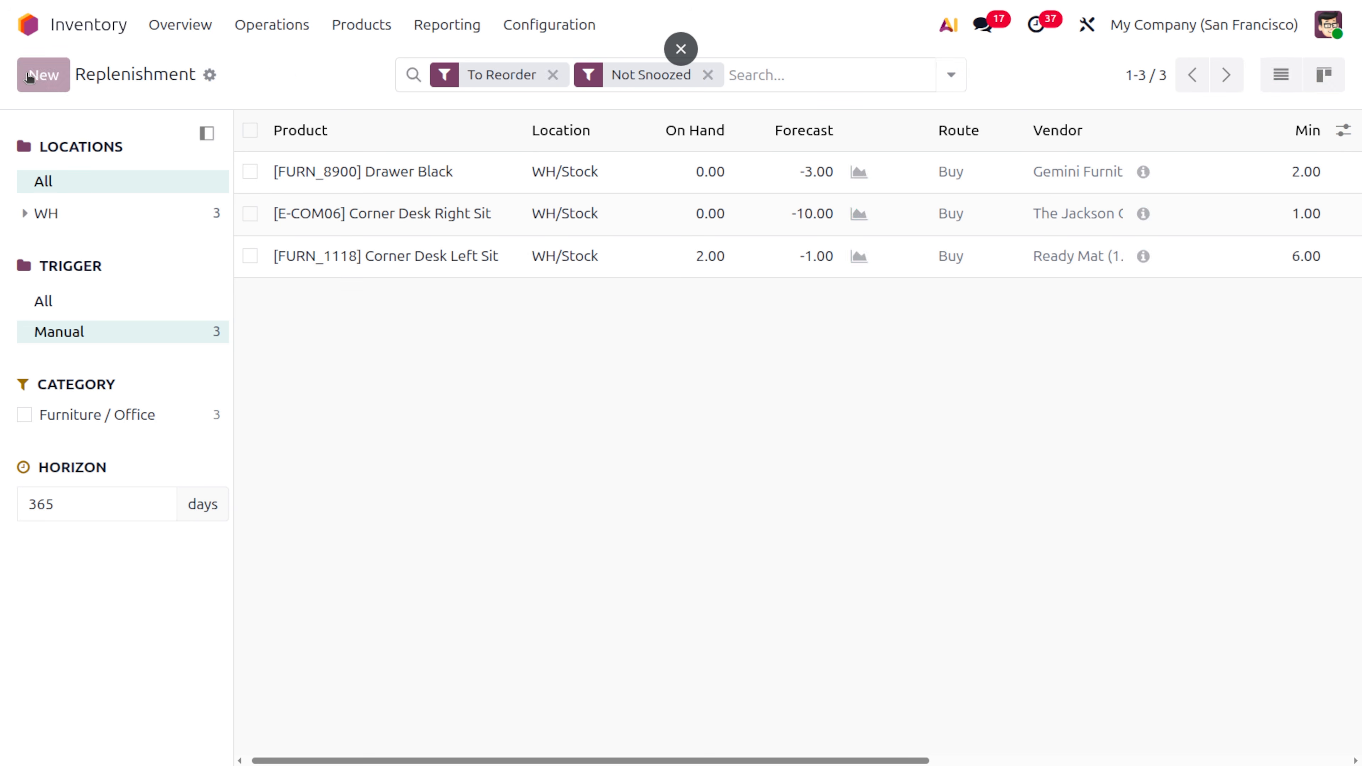
{"action": "left_click", "coordinate": [325, 296]}
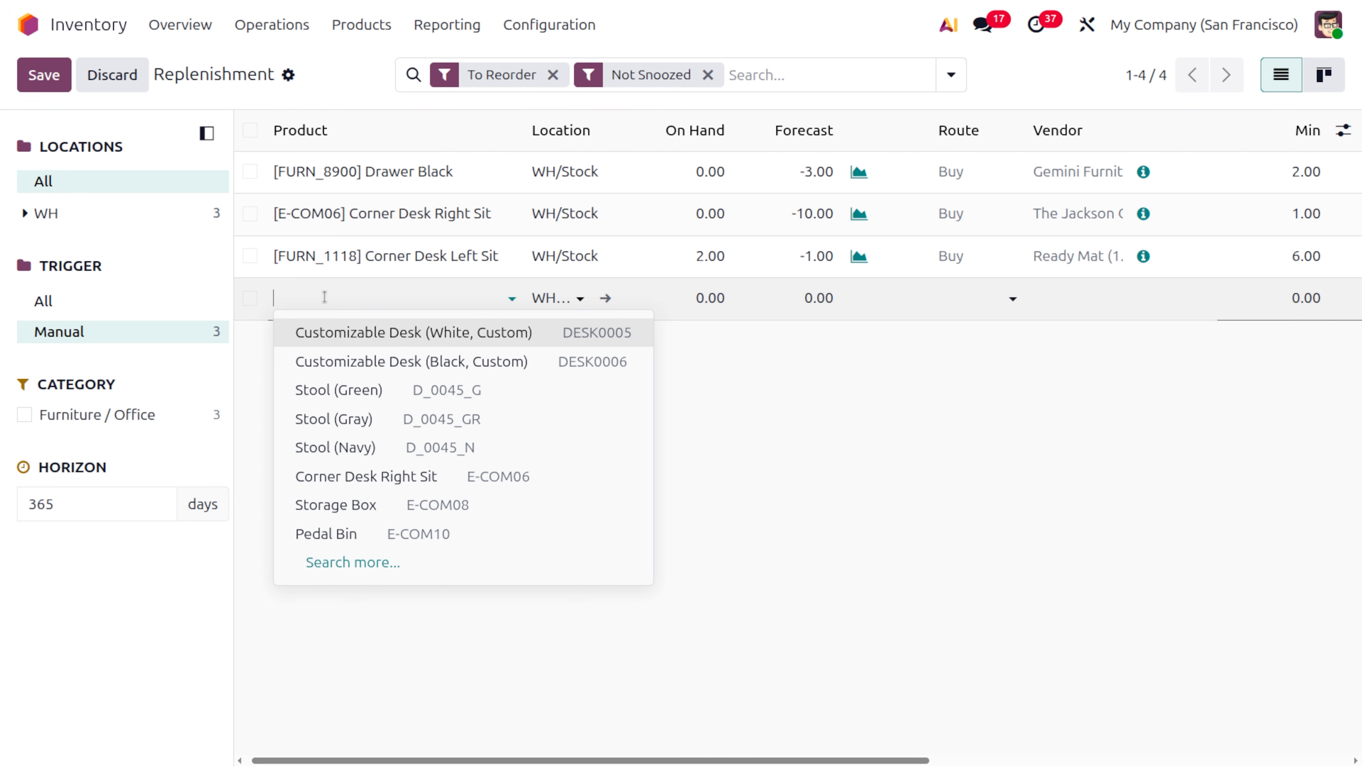
{"action": "type", "text": "of"}
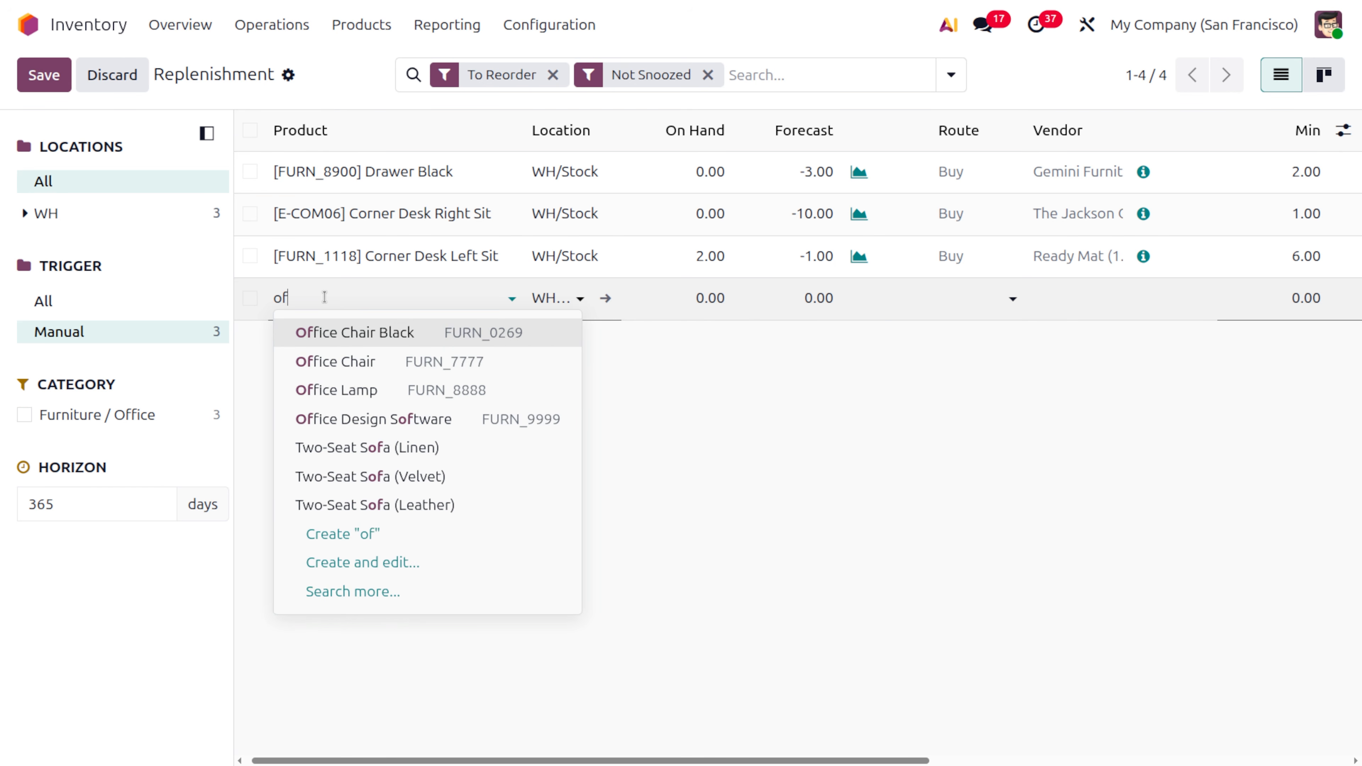
{"action": "key", "text": "Down"}
{"action": "key", "text": "Down"}
{"action": "key", "text": "Return"}
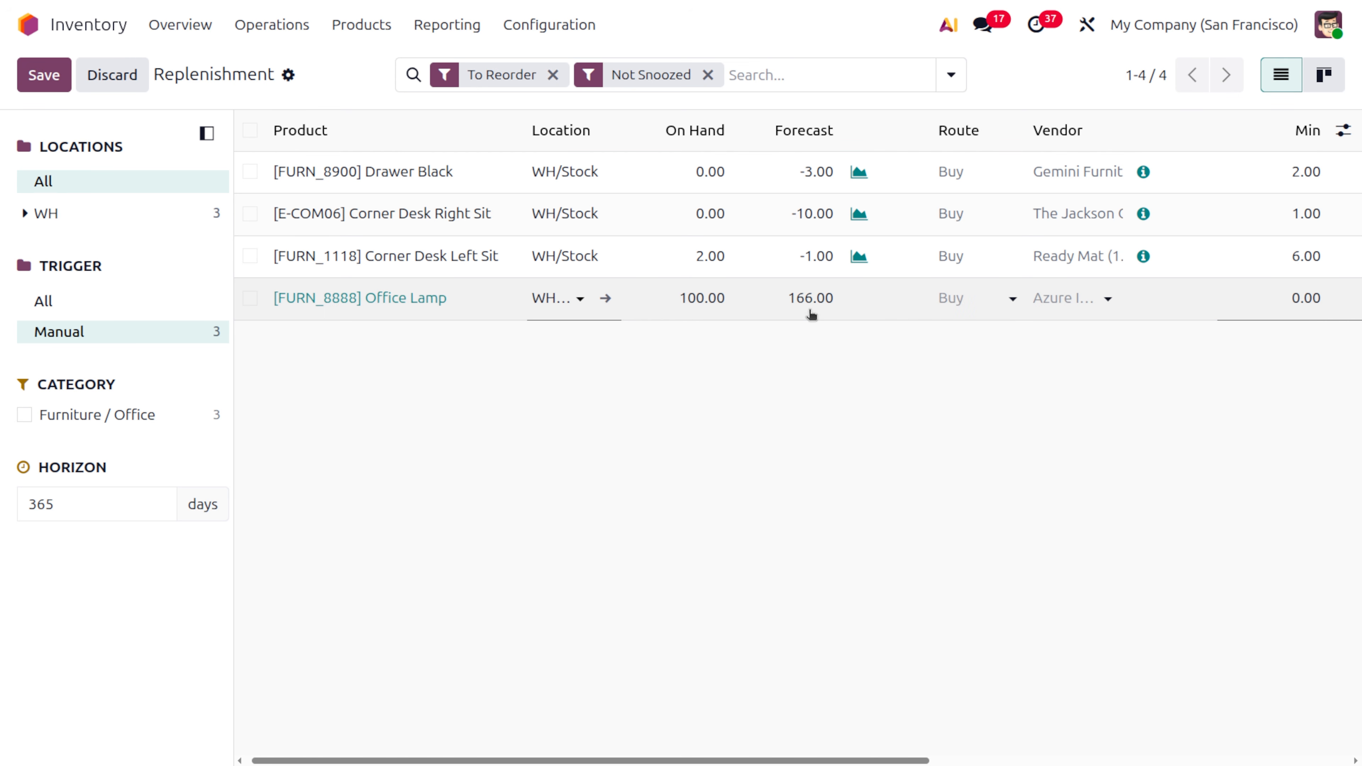
Step: Show the Trigger column in the replenishment list
{"action": "left_click", "coordinate": [1342, 133]}
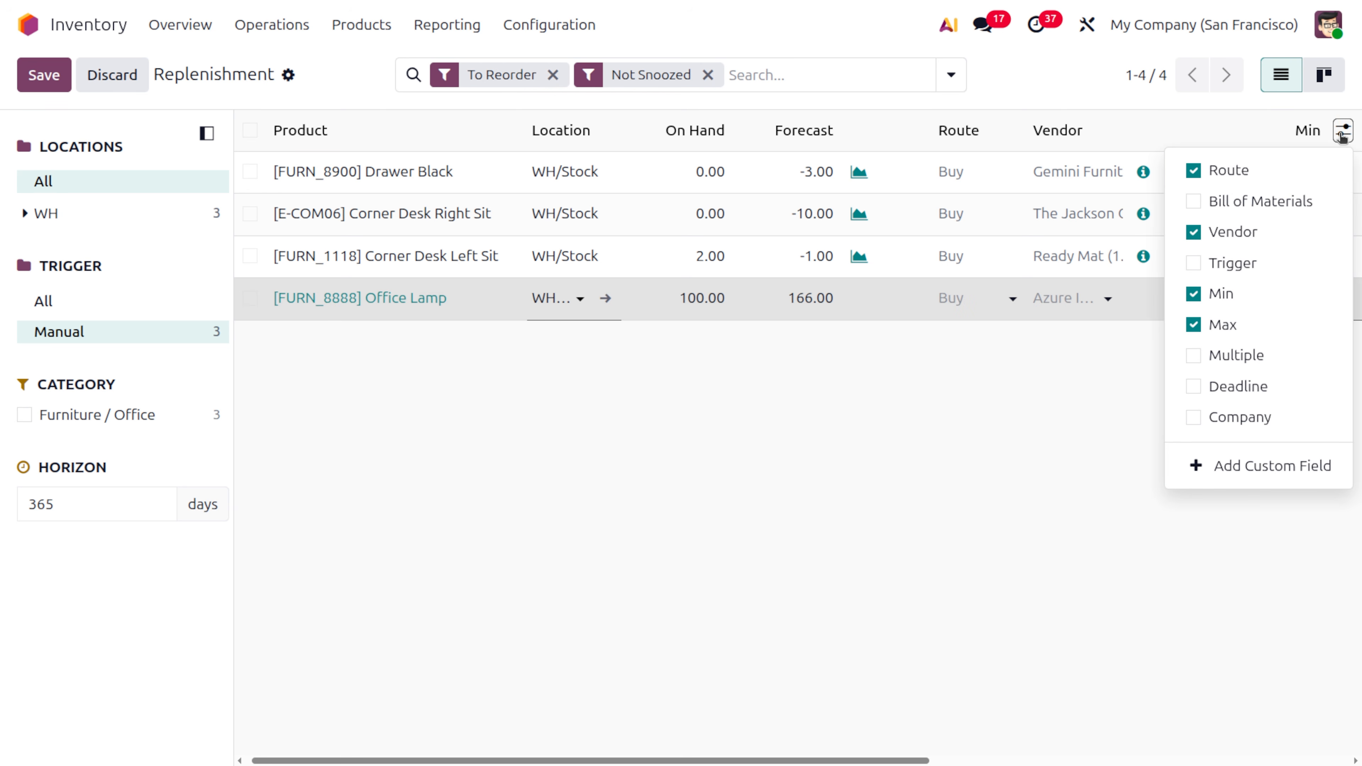
{"action": "left_click", "coordinate": [1196, 268]}
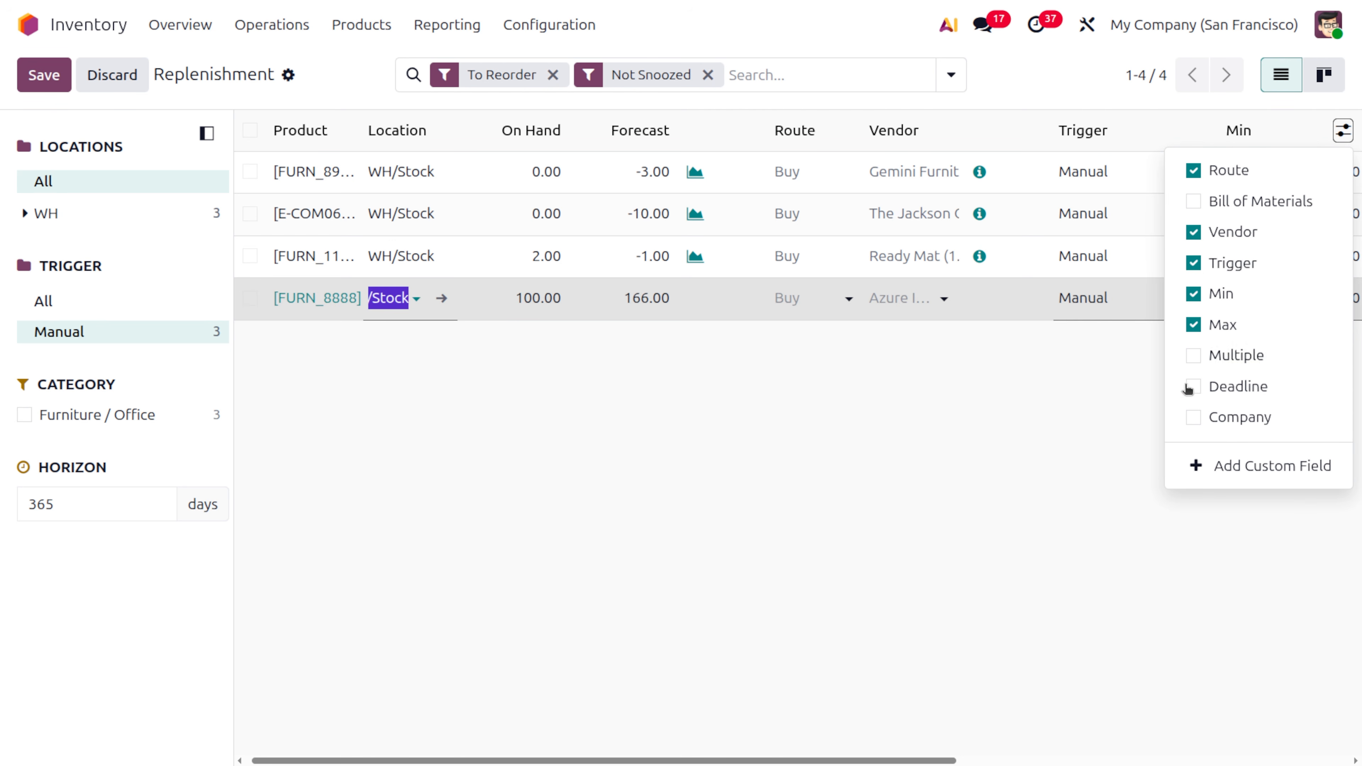
{"action": "left_click", "coordinate": [983, 576]}
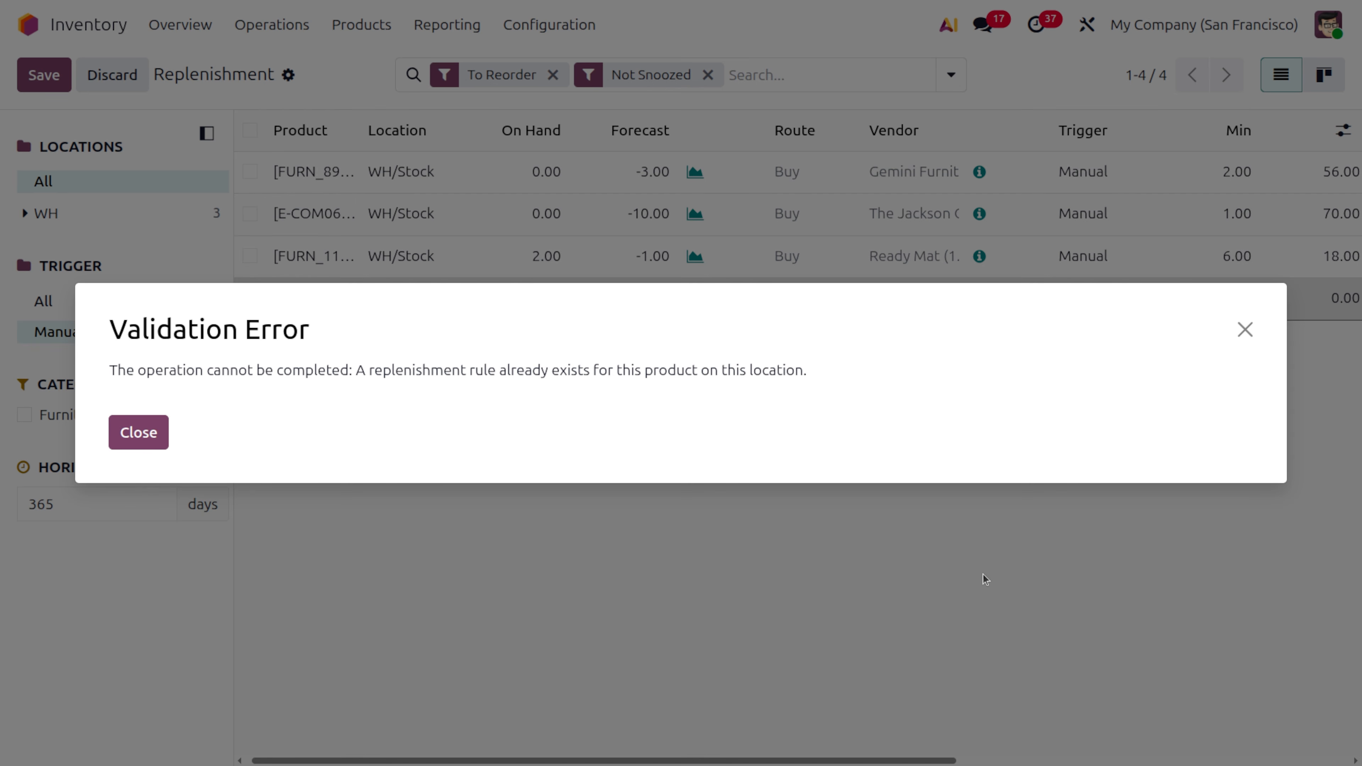
{"action": "left_click", "coordinate": [1244, 330]}
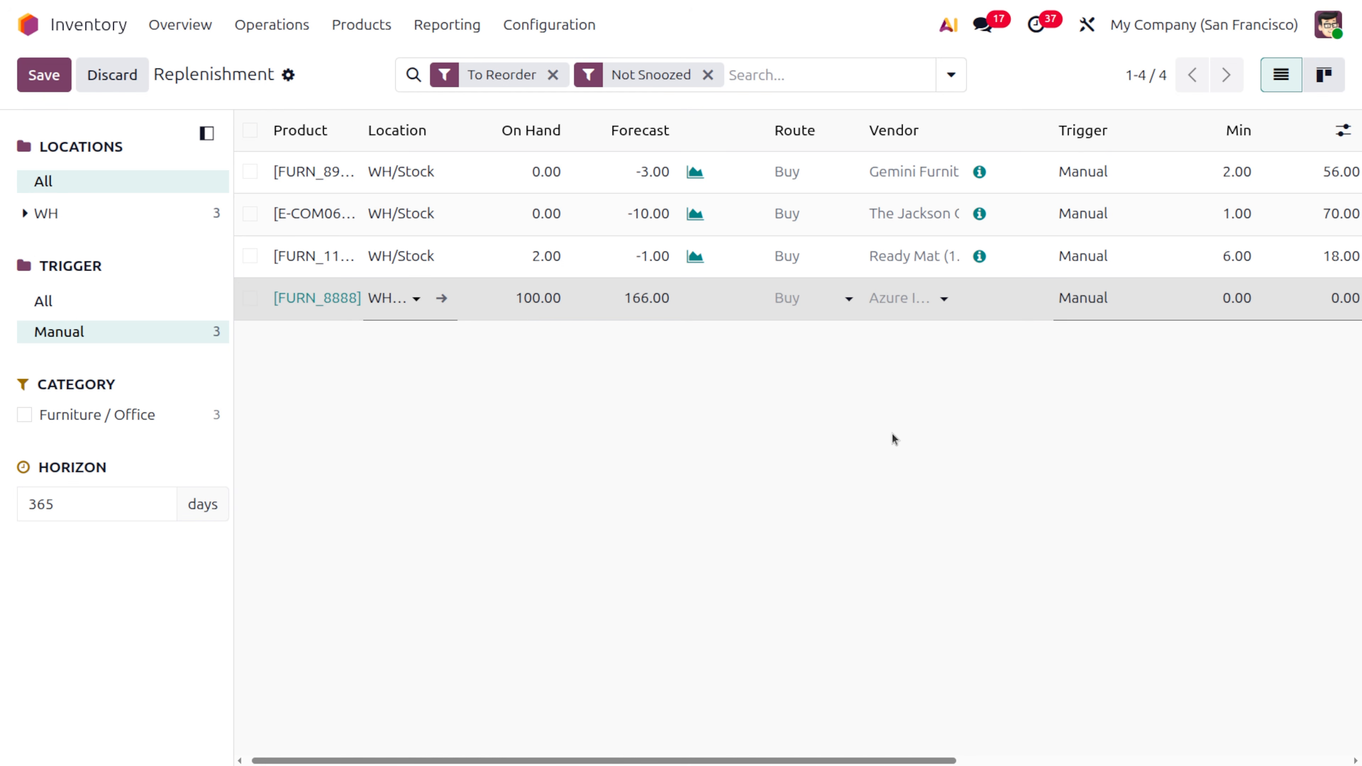
Step: Try to save the new Office Lamp replenishment line, and discard it
{"action": "scroll", "coordinate": [891, 433], "scroll_direction": "right", "scroll_amount": 5}
{"action": "scroll", "coordinate": [891, 434], "scroll_direction": "left", "scroll_amount": 5}
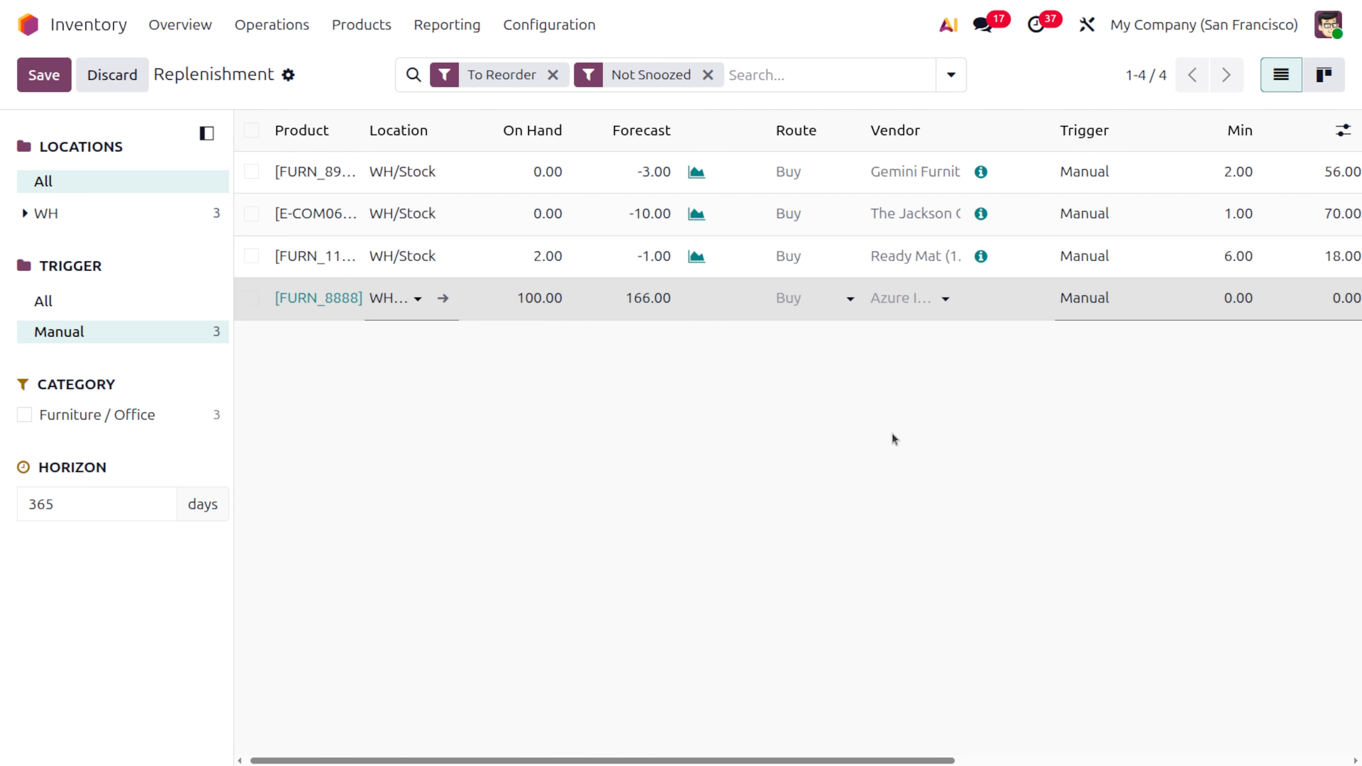
{"action": "left_click", "coordinate": [33, 77]}
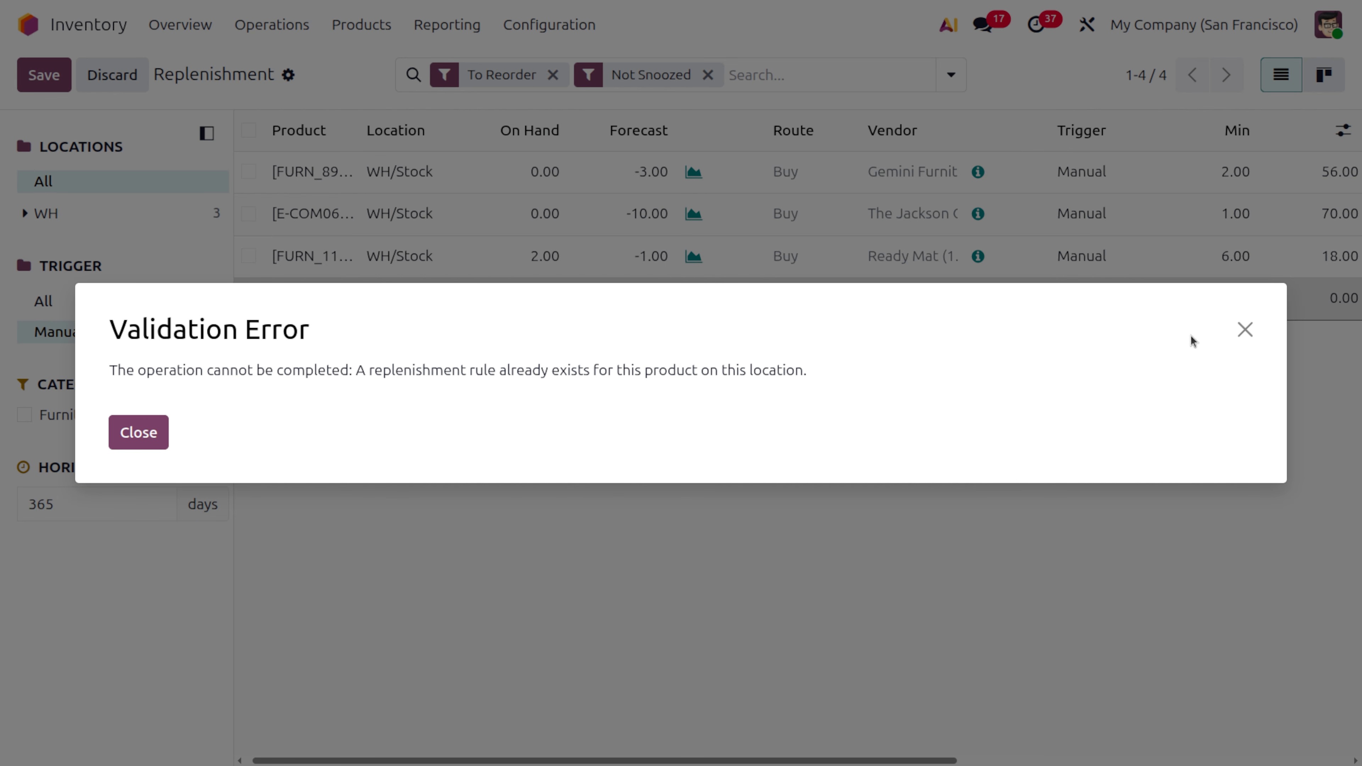
{"action": "left_click", "coordinate": [1251, 341]}
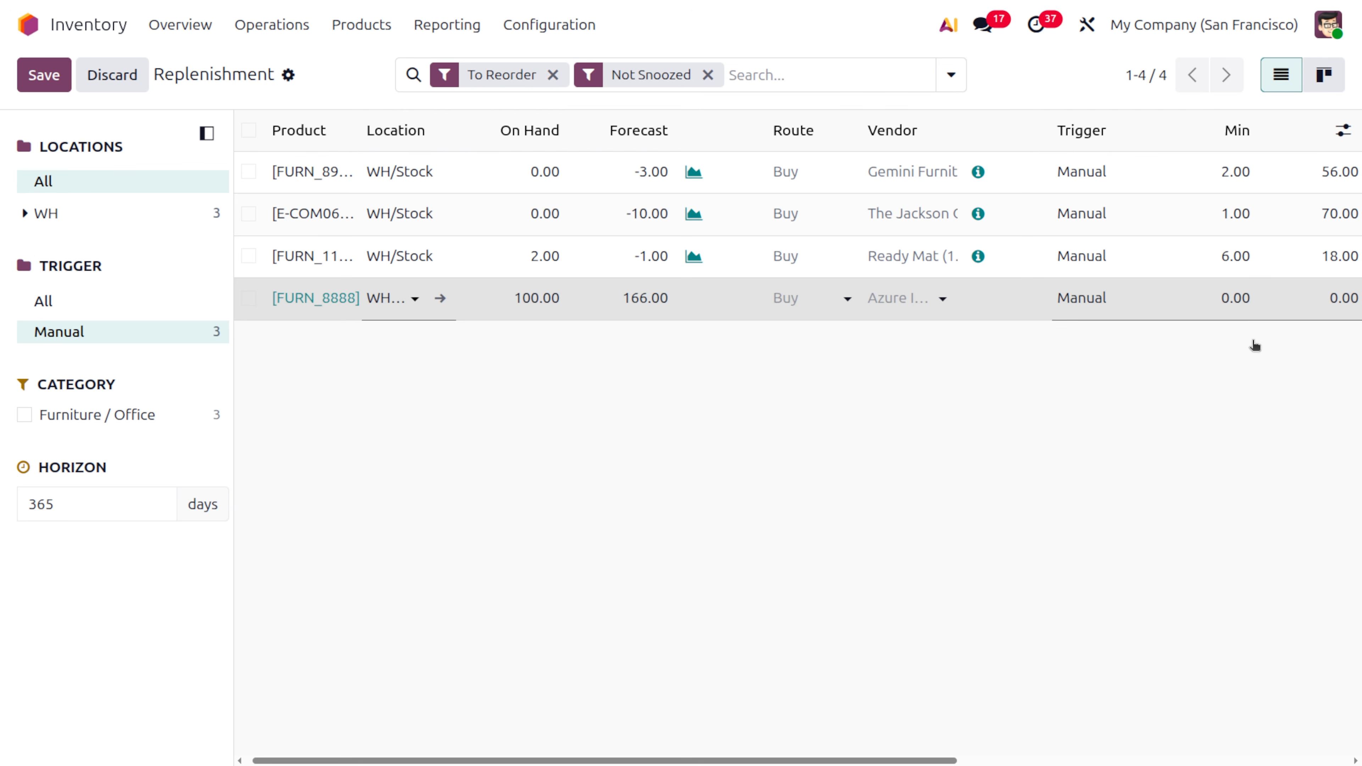
{"action": "scroll", "coordinate": [929, 343], "scroll_direction": "right", "scroll_amount": 4}
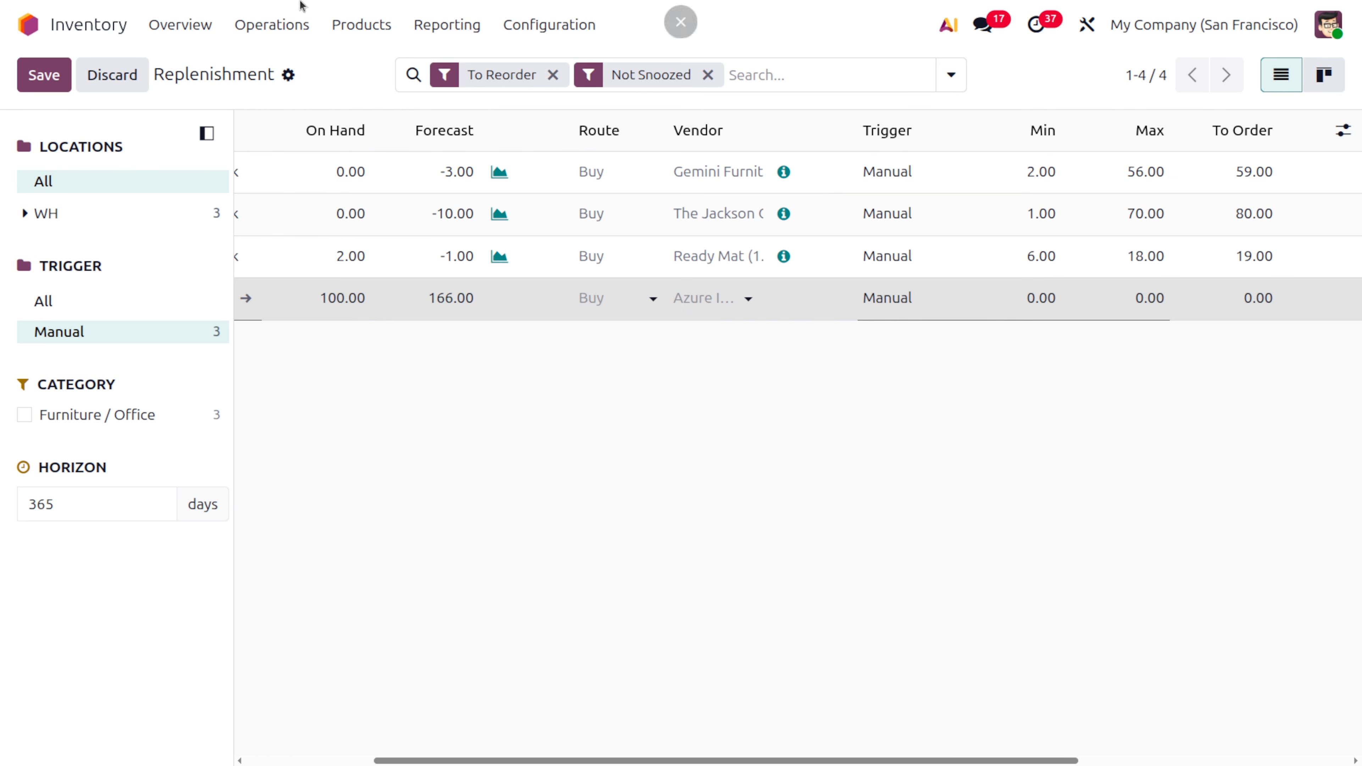
{"action": "left_click", "coordinate": [99, 86]}
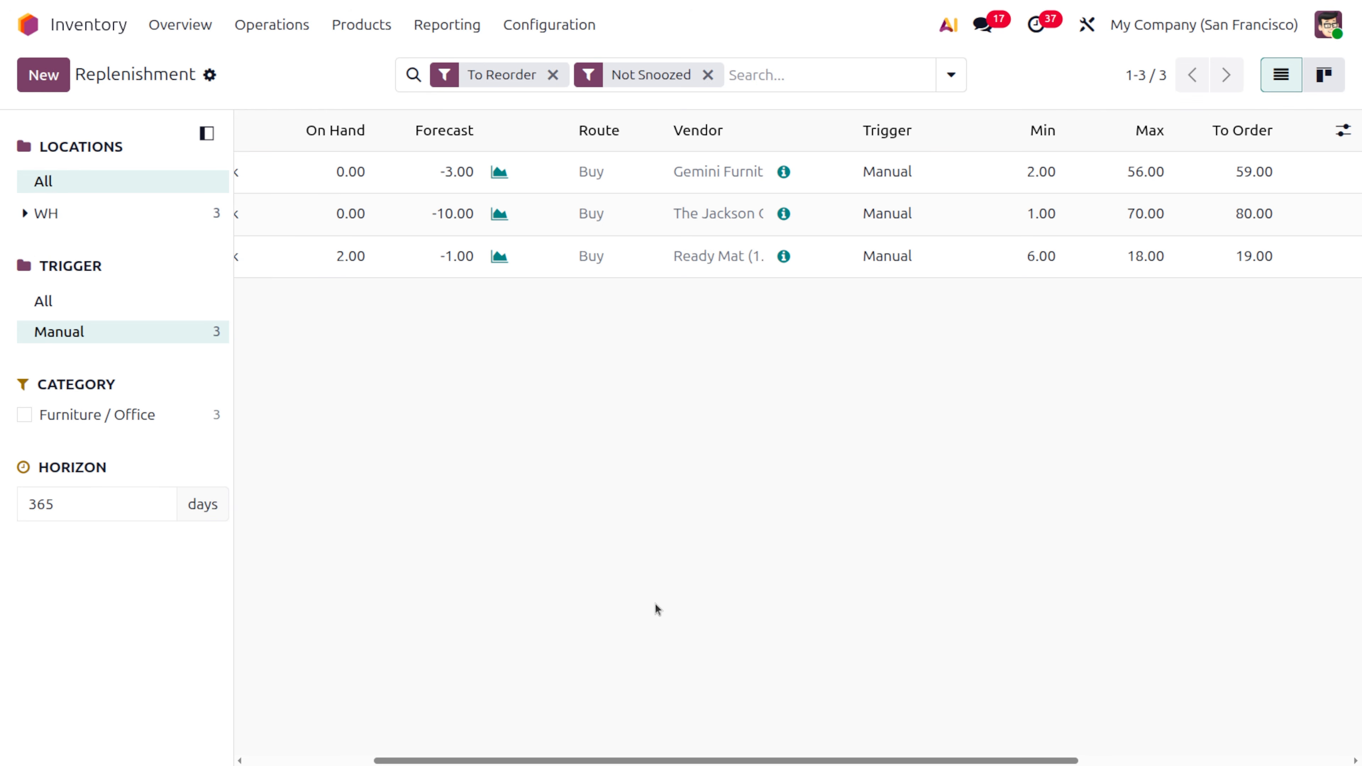
{"action": "scroll", "coordinate": [657, 609], "scroll_direction": "left", "scroll_amount": 4}
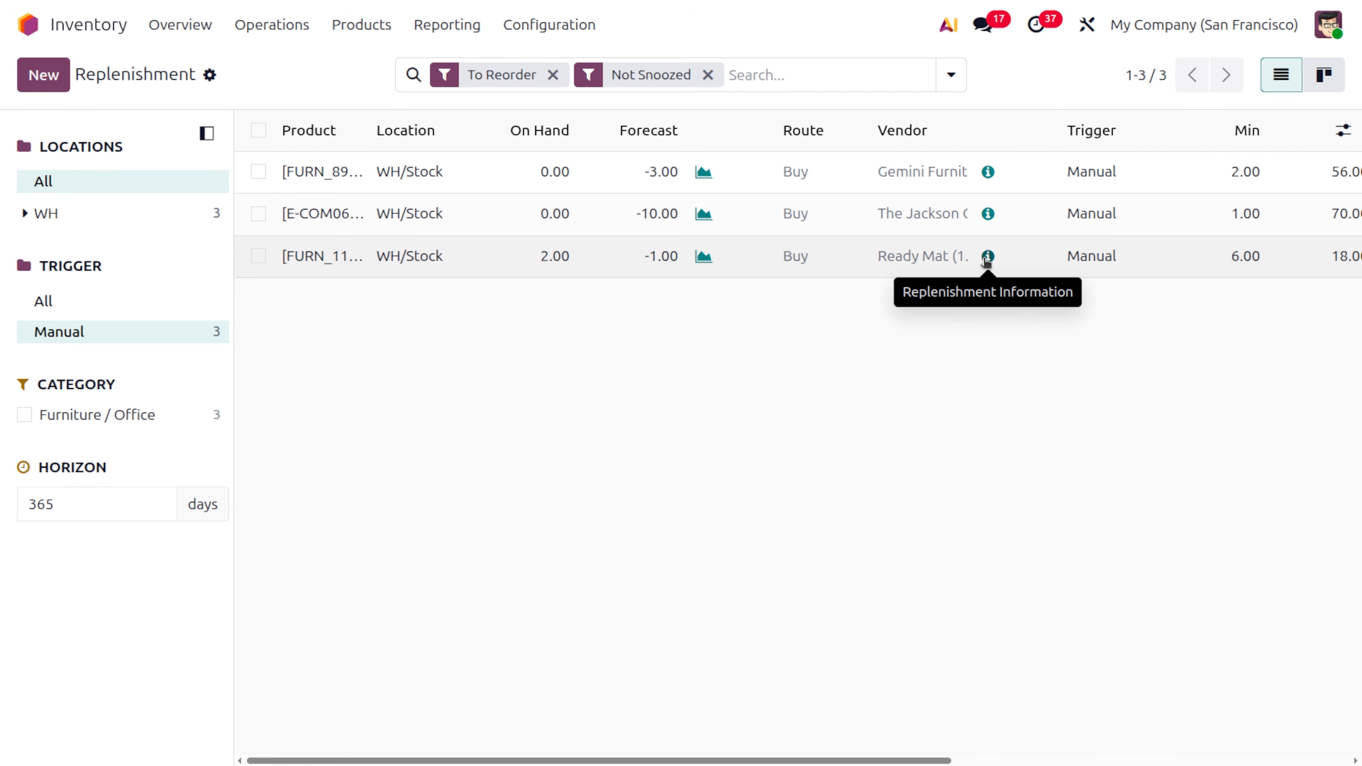
Step: Examine the replenishment information for Corner Desk Left Sit, including its forecasted date, min-max graph and vendors
{"action": "left_click", "coordinate": [987, 258]}
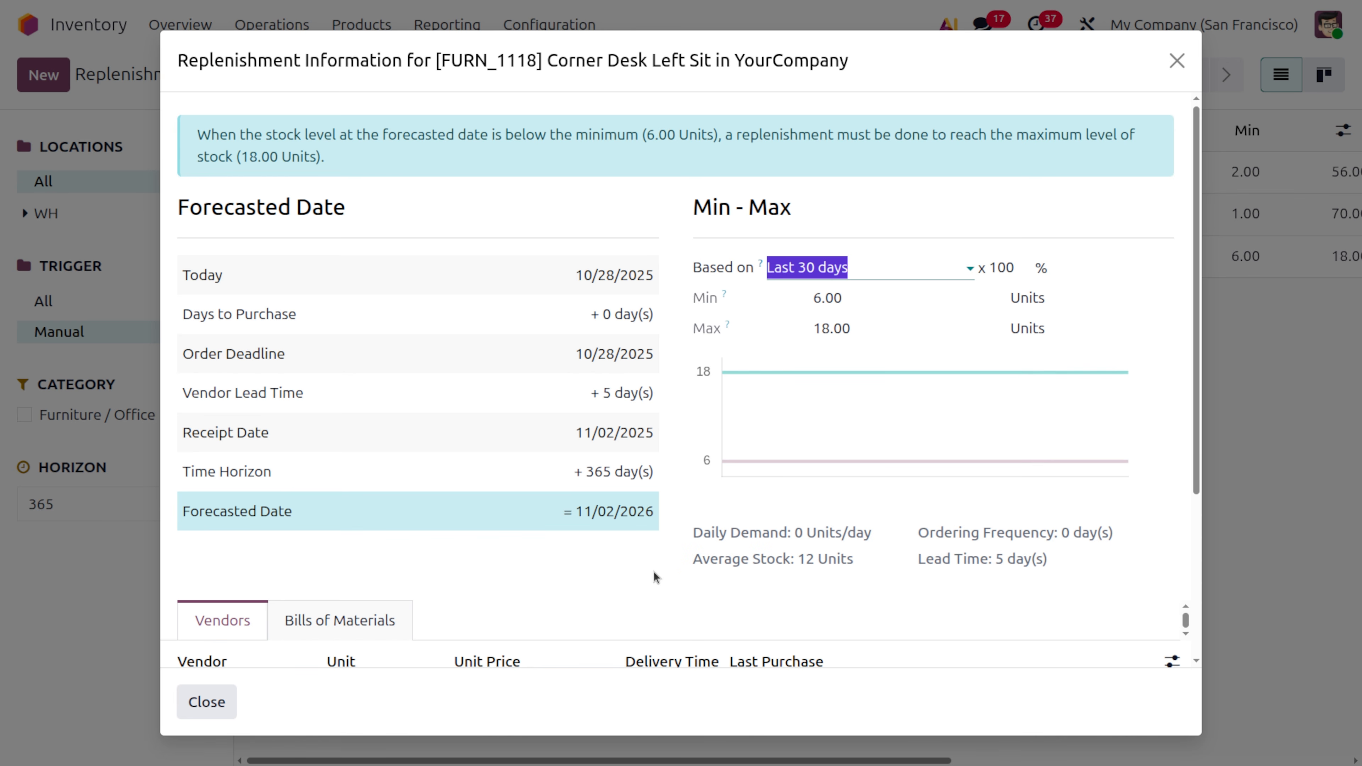
{"action": "scroll", "coordinate": [653, 572], "scroll_direction": "down", "scroll_amount": 3}
{"action": "scroll", "coordinate": [653, 572], "scroll_direction": "up", "scroll_amount": 3}
{"action": "scroll", "coordinate": [653, 572], "scroll_direction": "down", "scroll_amount": 3}
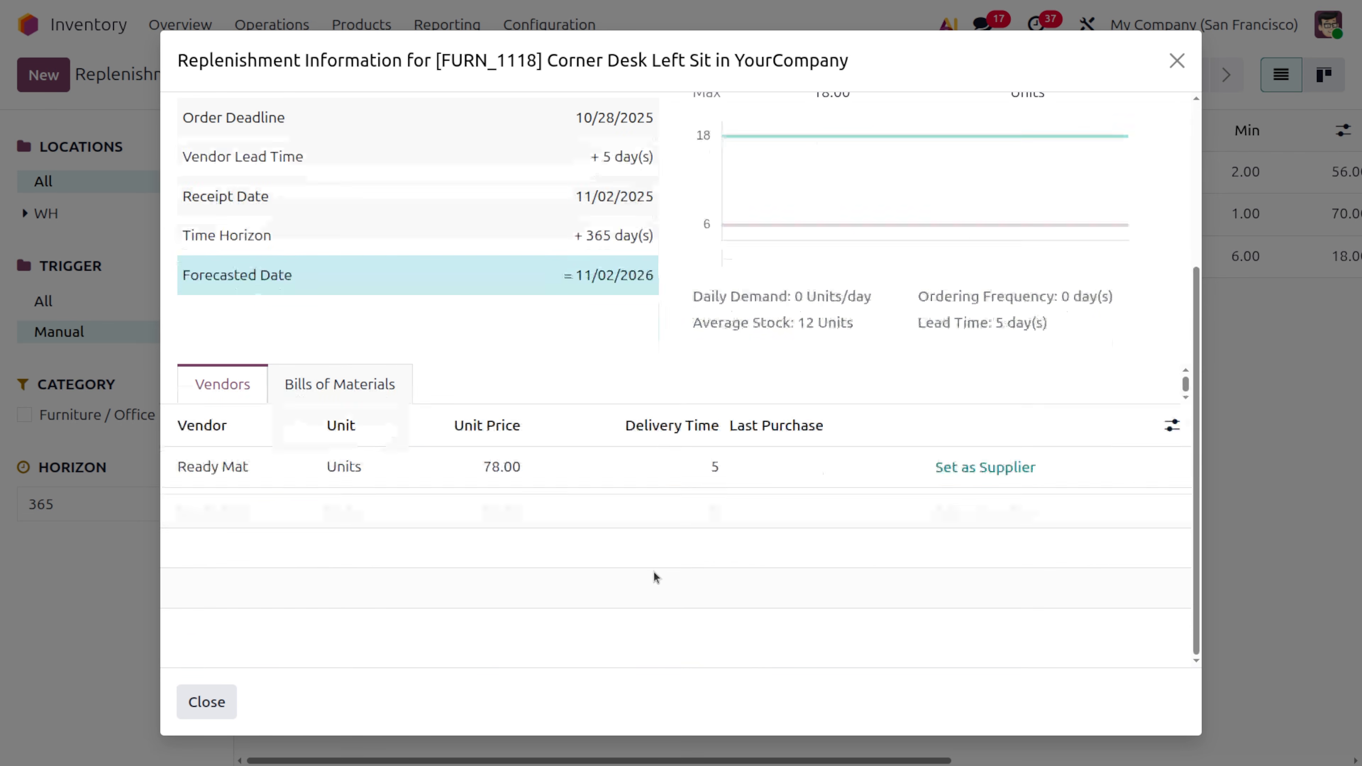
{"action": "scroll", "coordinate": [653, 571], "scroll_direction": "up", "scroll_amount": 2}
{"action": "scroll", "coordinate": [653, 571], "scroll_direction": "up", "scroll_amount": 2}
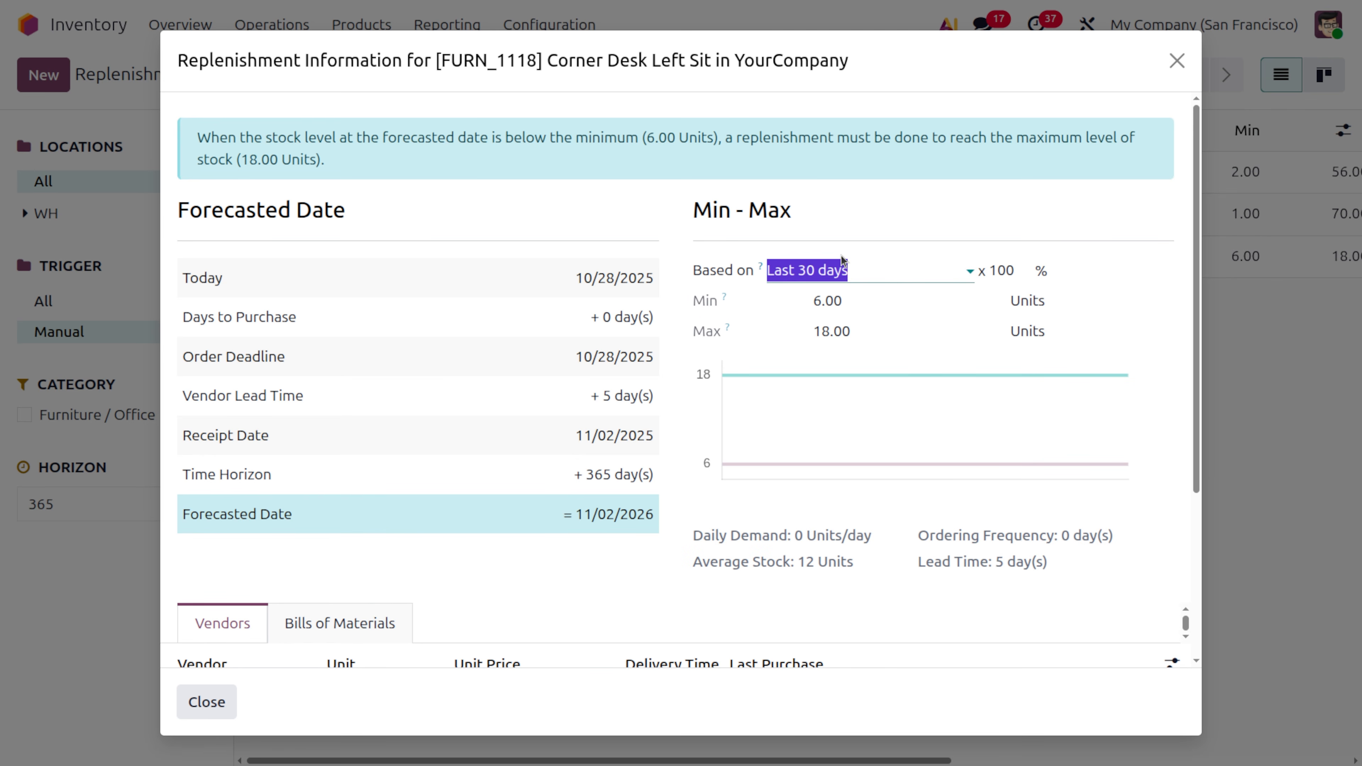
Step: Try basing Corner Desk Left Sit's min-max on the last 7 days with a maximum of 800 units
{"action": "left_click", "coordinate": [884, 278]}
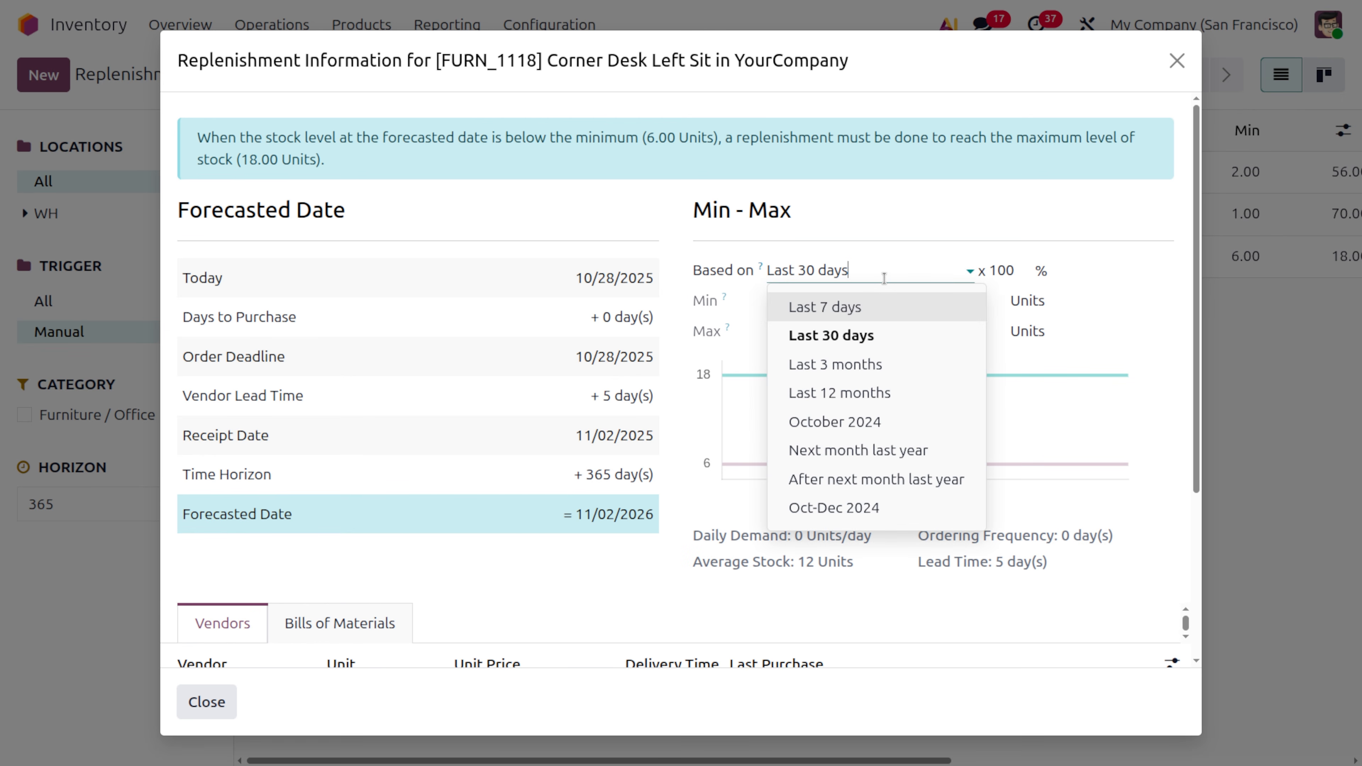
{"action": "left_click", "coordinate": [901, 314]}
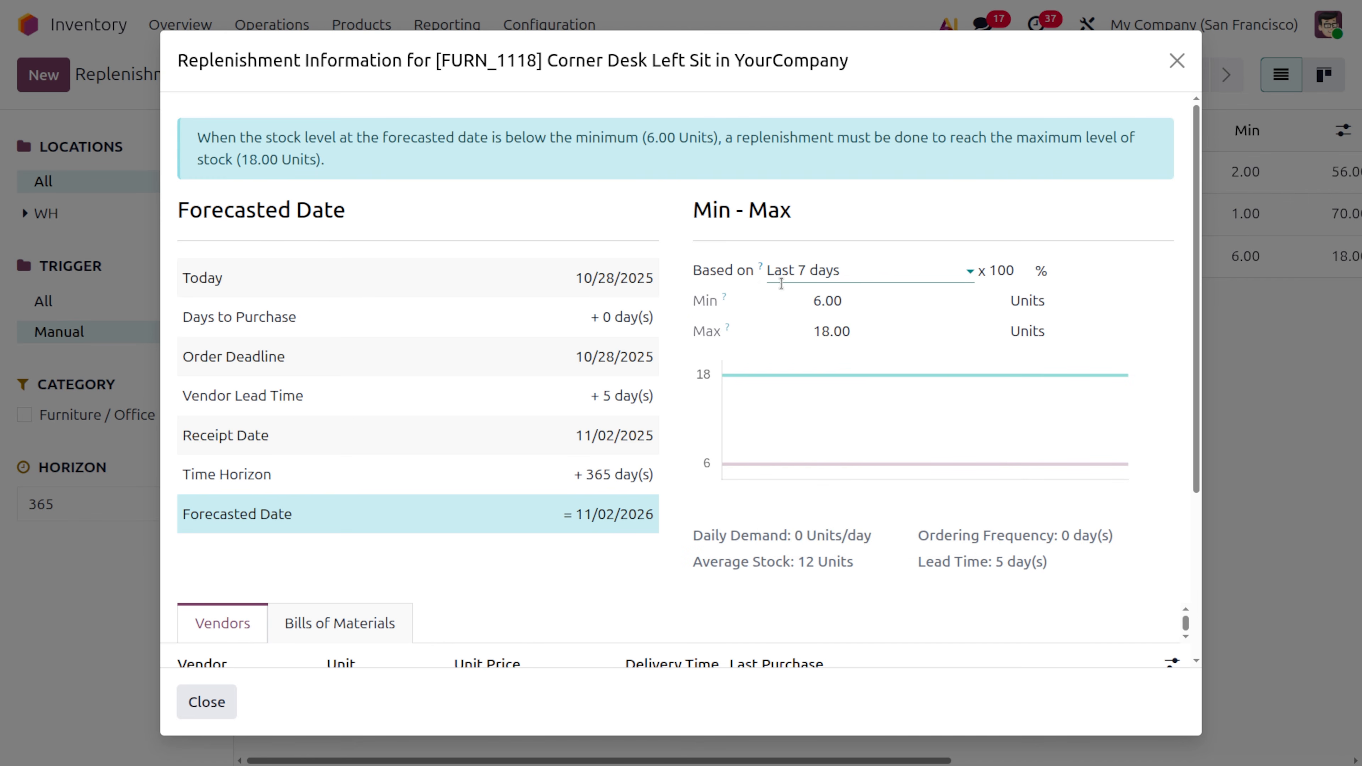
{"action": "left_click", "coordinate": [856, 303]}
{"action": "left_click", "coordinate": [860, 330]}
{"action": "type", "text": "8"}
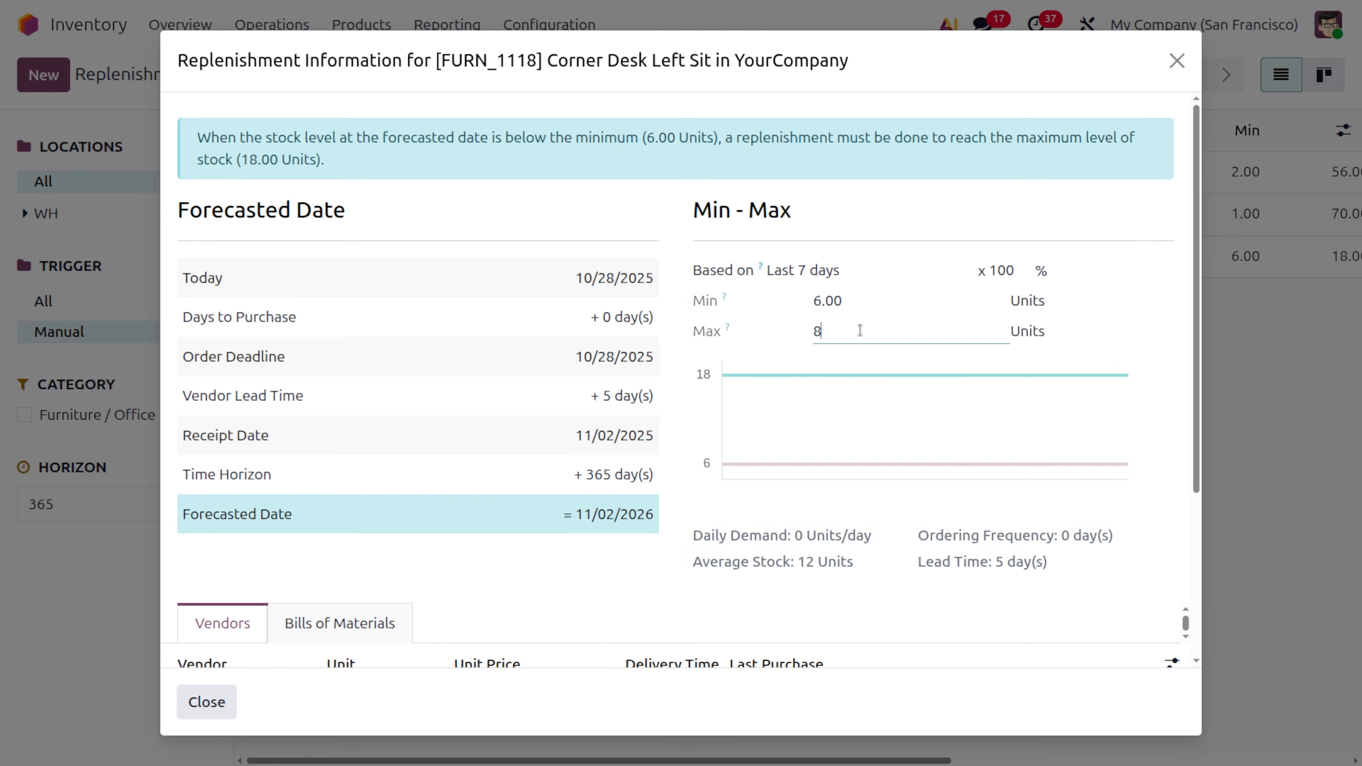
{"action": "type", "text": "00"}
{"action": "left_click", "coordinate": [1108, 346]}
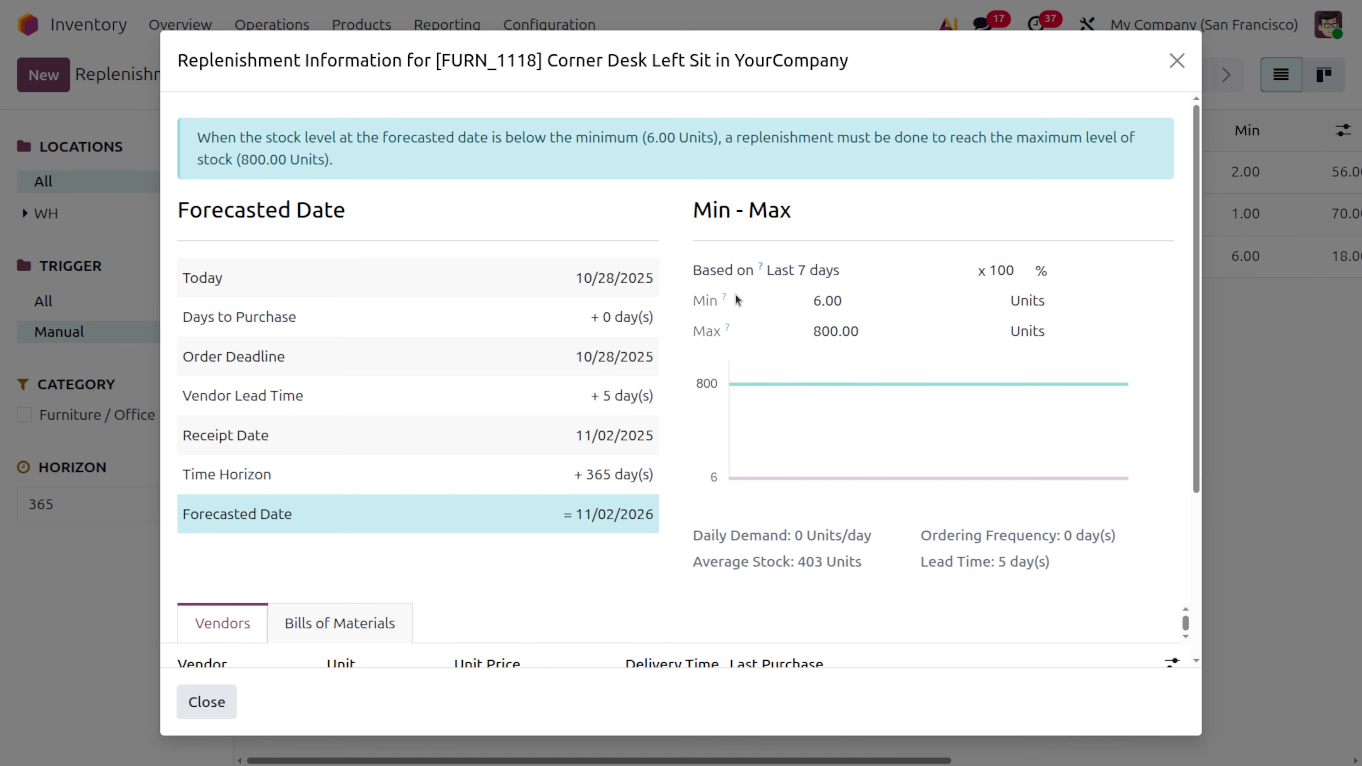
{"action": "scroll", "coordinate": [733, 297], "scroll_direction": "down", "scroll_amount": 4}
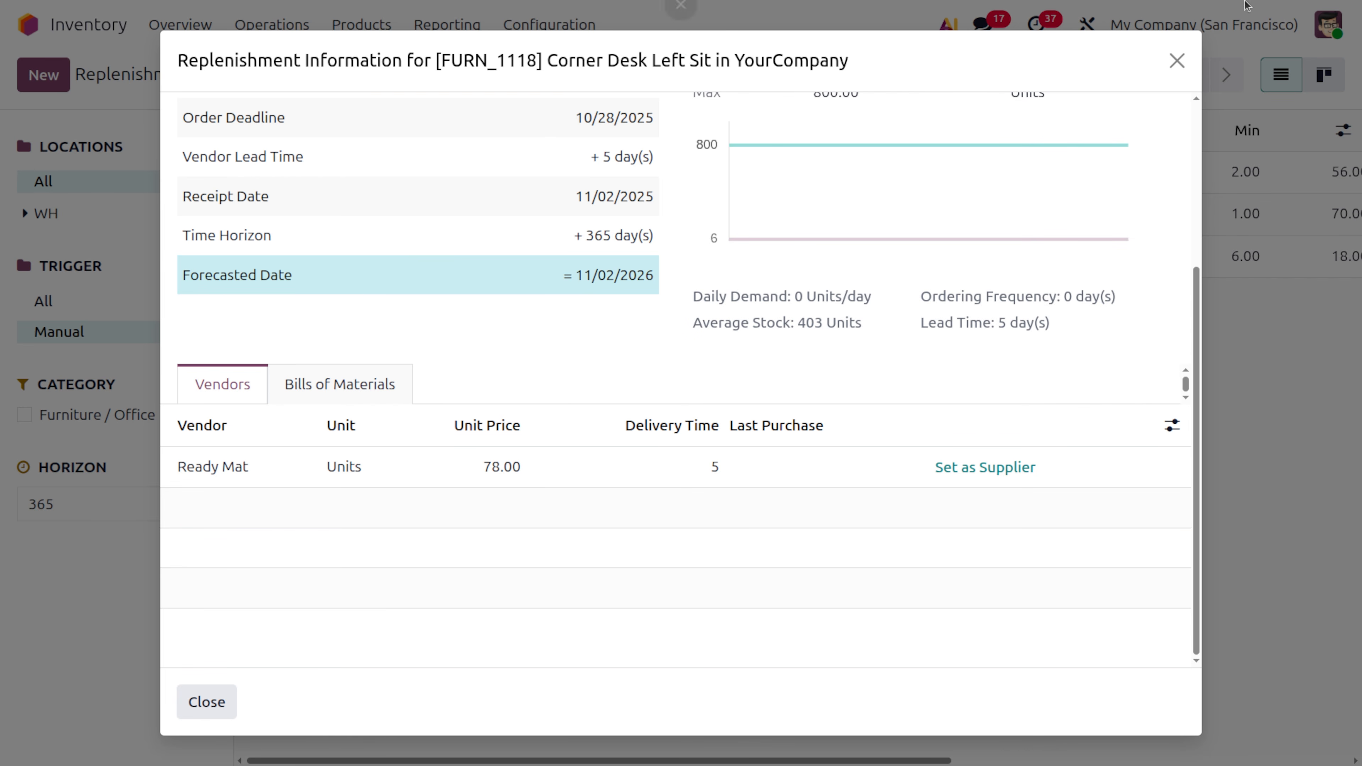
{"action": "left_click", "coordinate": [1177, 63]}
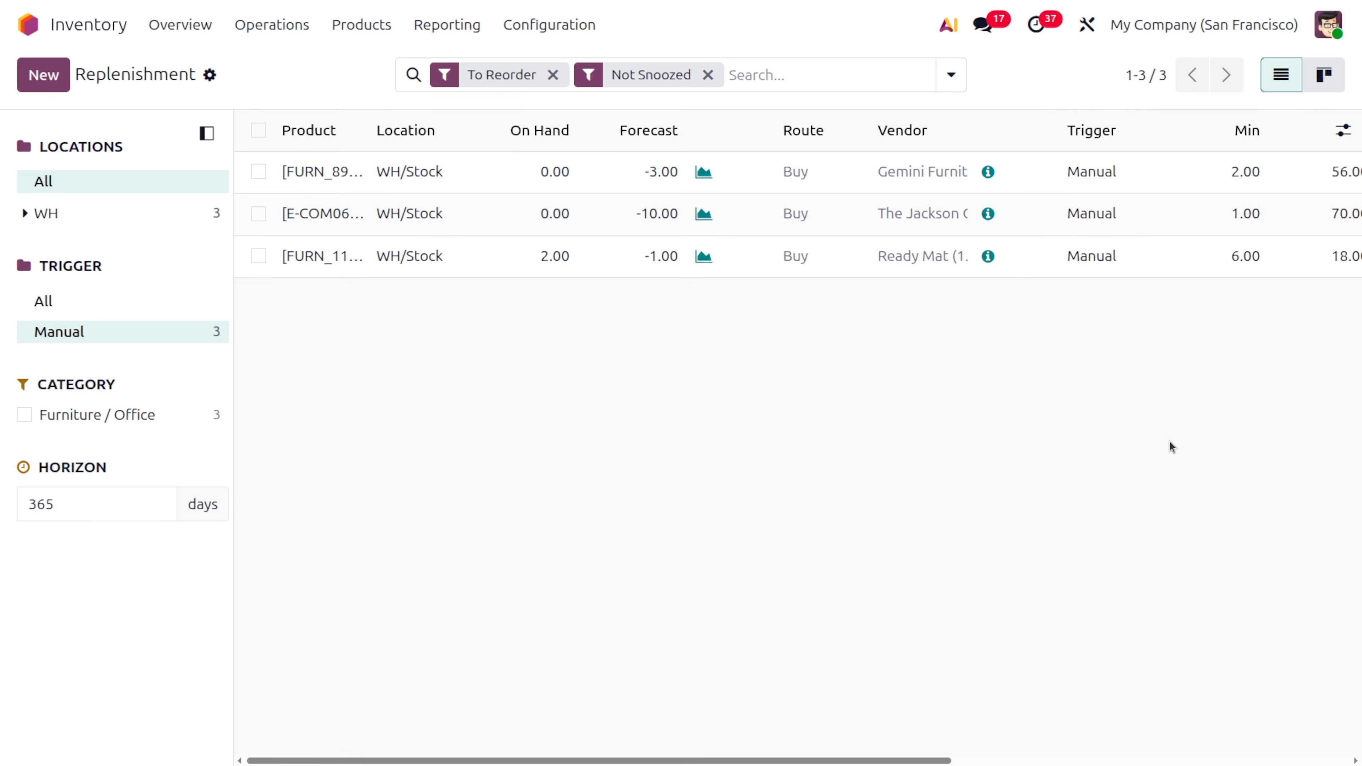
Step: Open the Ready Mat vendor record from the replenishment information of Corner Desk Left Sit
{"action": "scroll", "coordinate": [1203, 501], "scroll_direction": "right", "scroll_amount": 5}
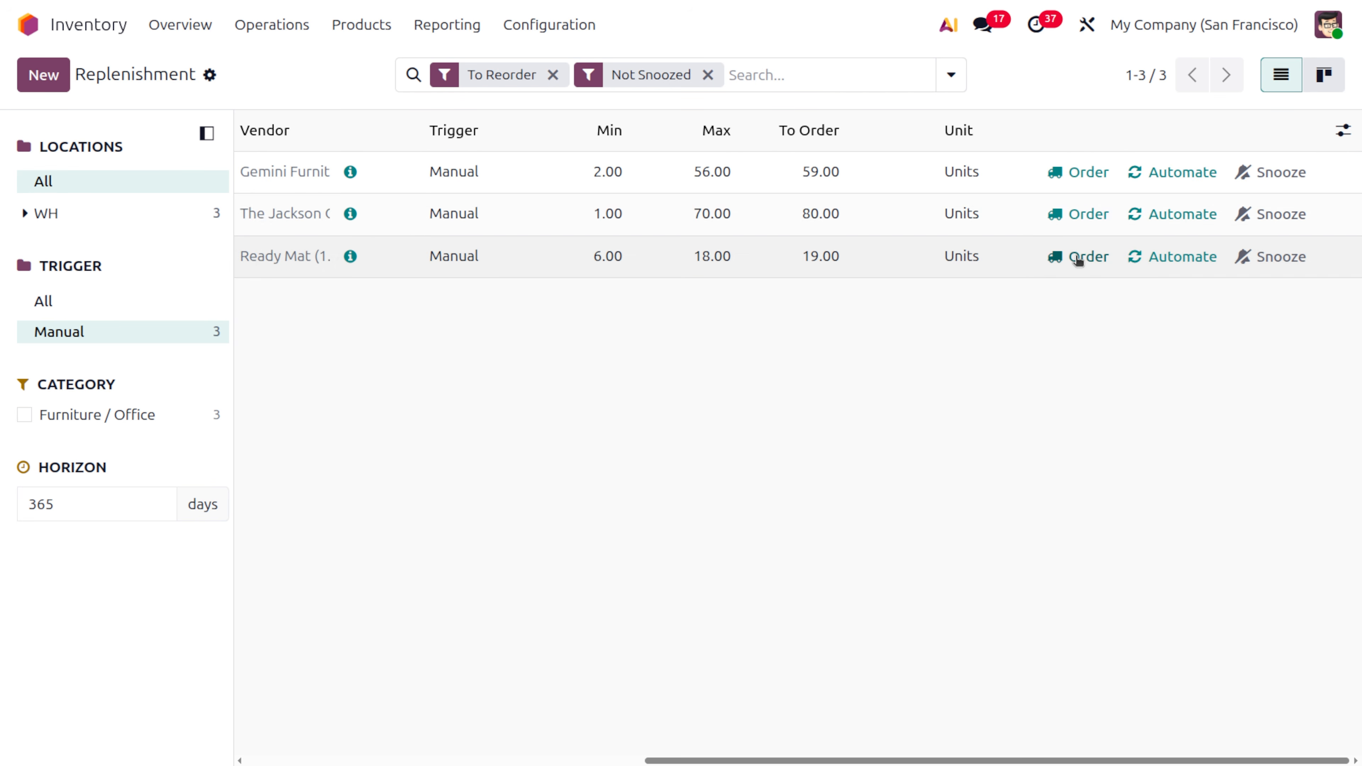
{"action": "scroll", "coordinate": [796, 451], "scroll_direction": "left", "scroll_amount": 5}
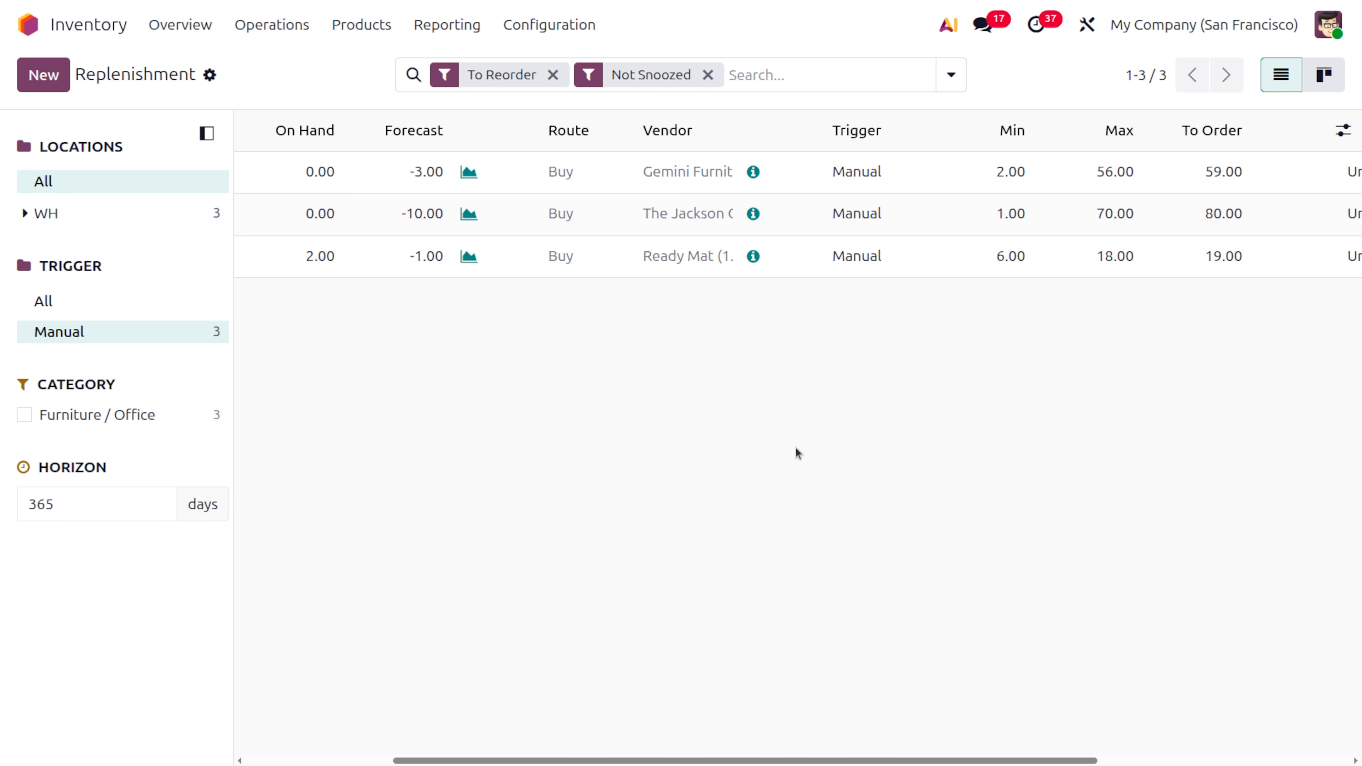
{"action": "scroll", "coordinate": [797, 451], "scroll_direction": "right", "scroll_amount": 5}
{"action": "scroll", "coordinate": [731, 341], "scroll_direction": "left", "scroll_amount": 5}
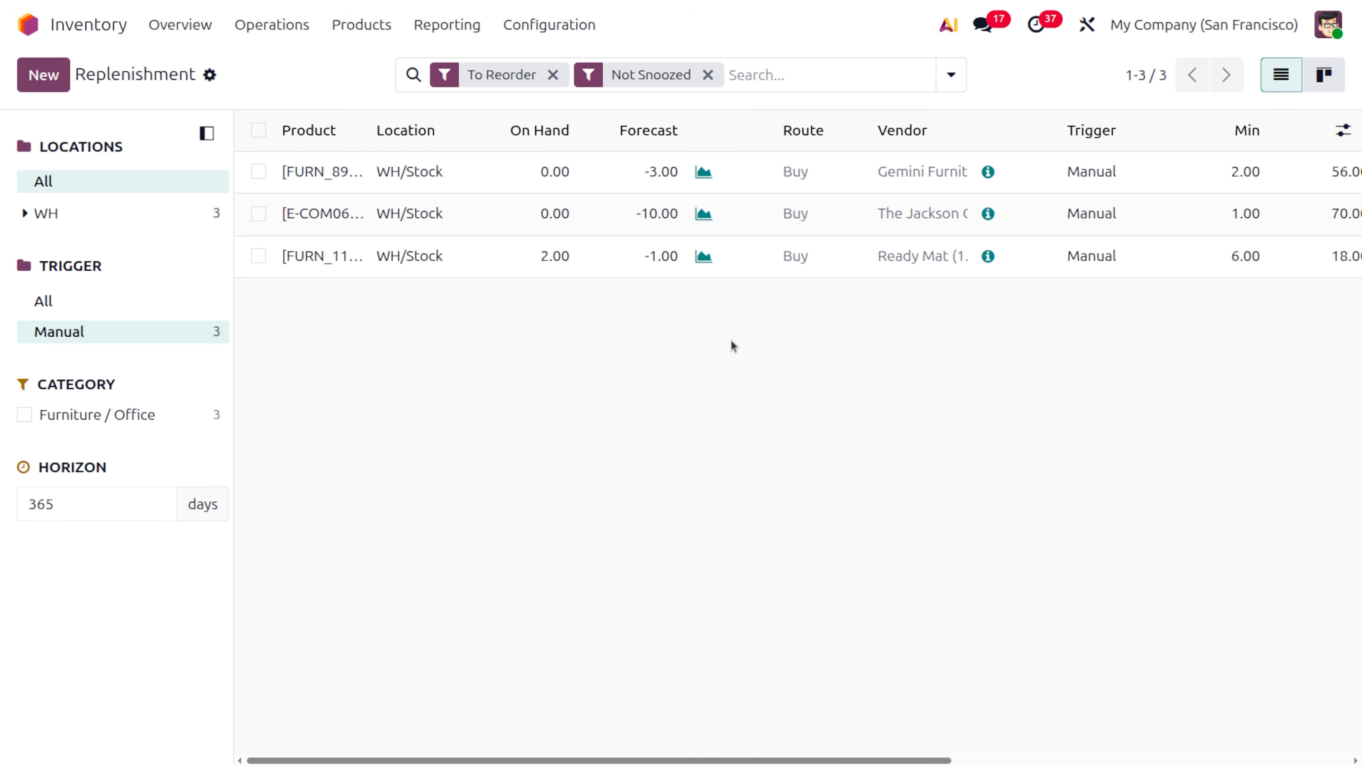
{"action": "scroll", "coordinate": [731, 346], "scroll_direction": "right", "scroll_amount": 5}
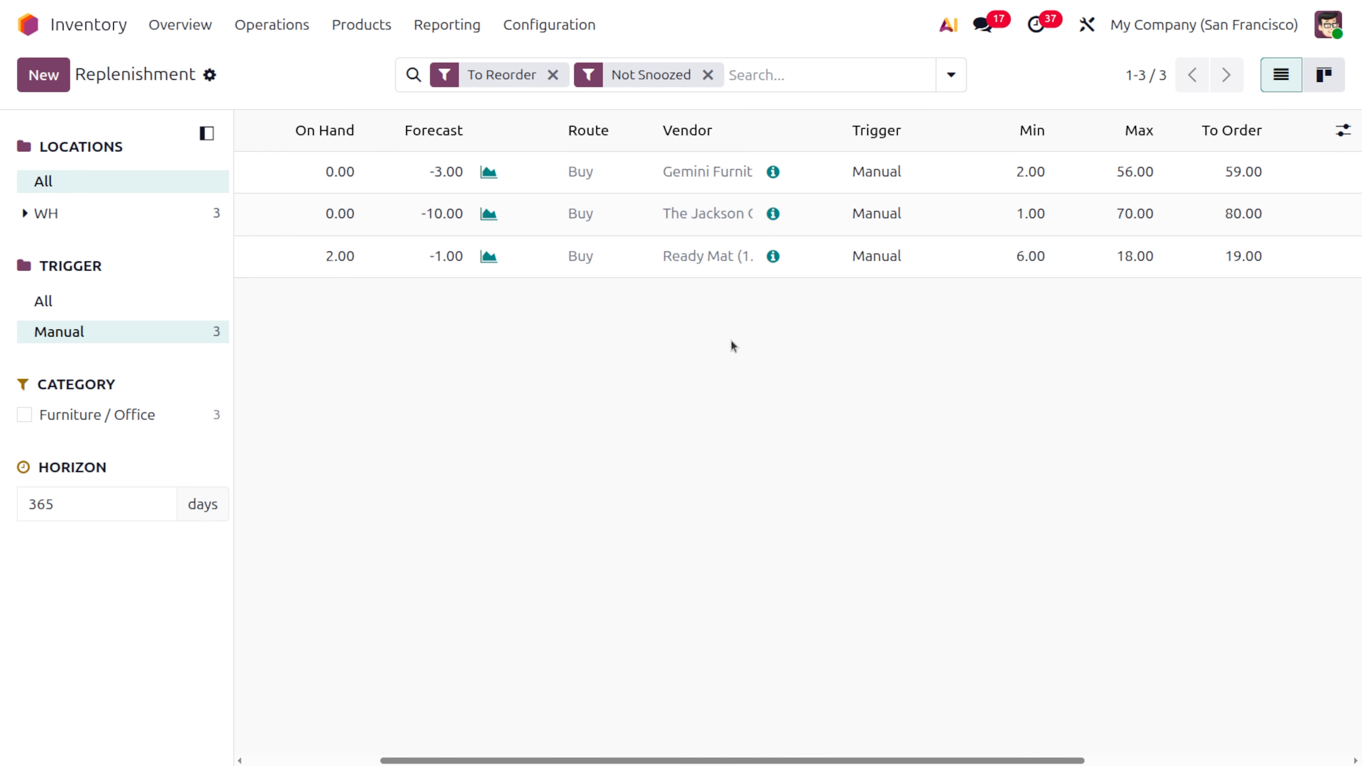
{"action": "left_click", "coordinate": [701, 260]}
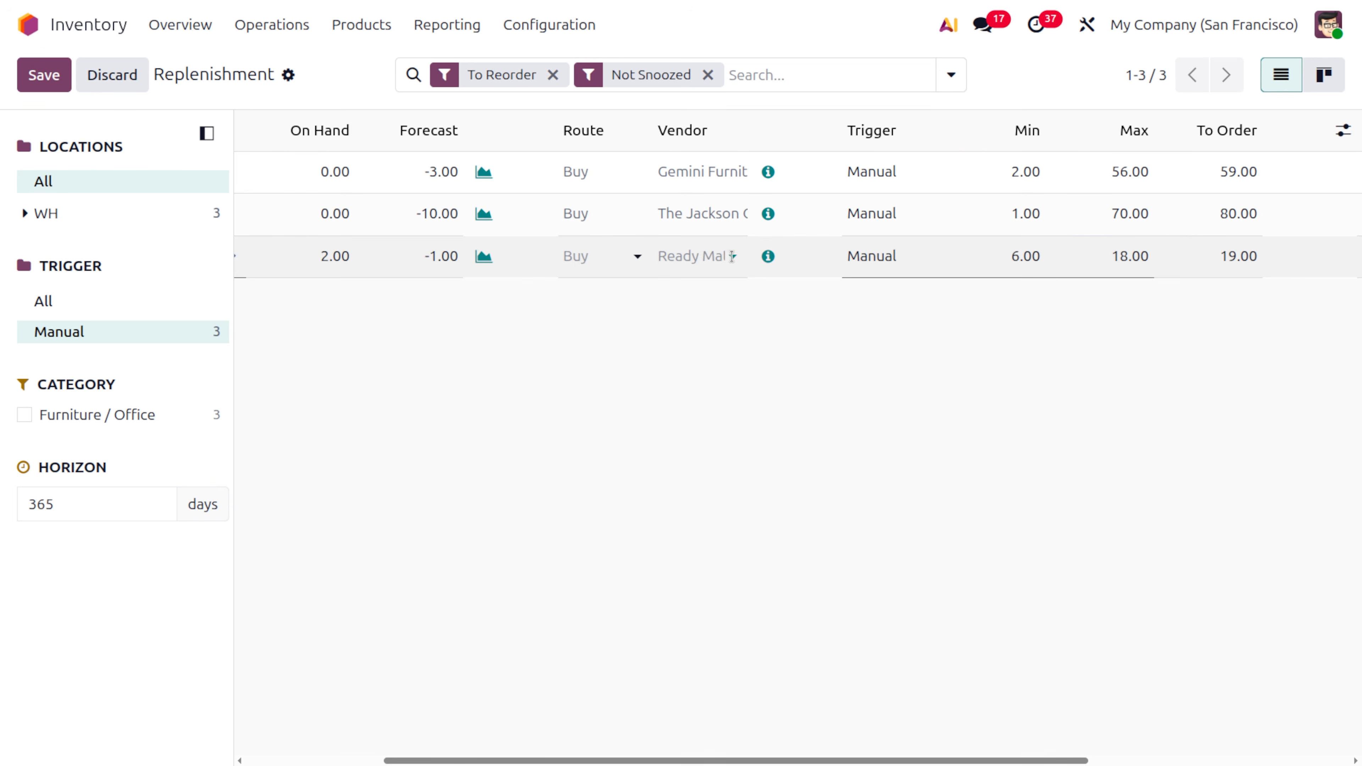
{"action": "left_click", "coordinate": [763, 259]}
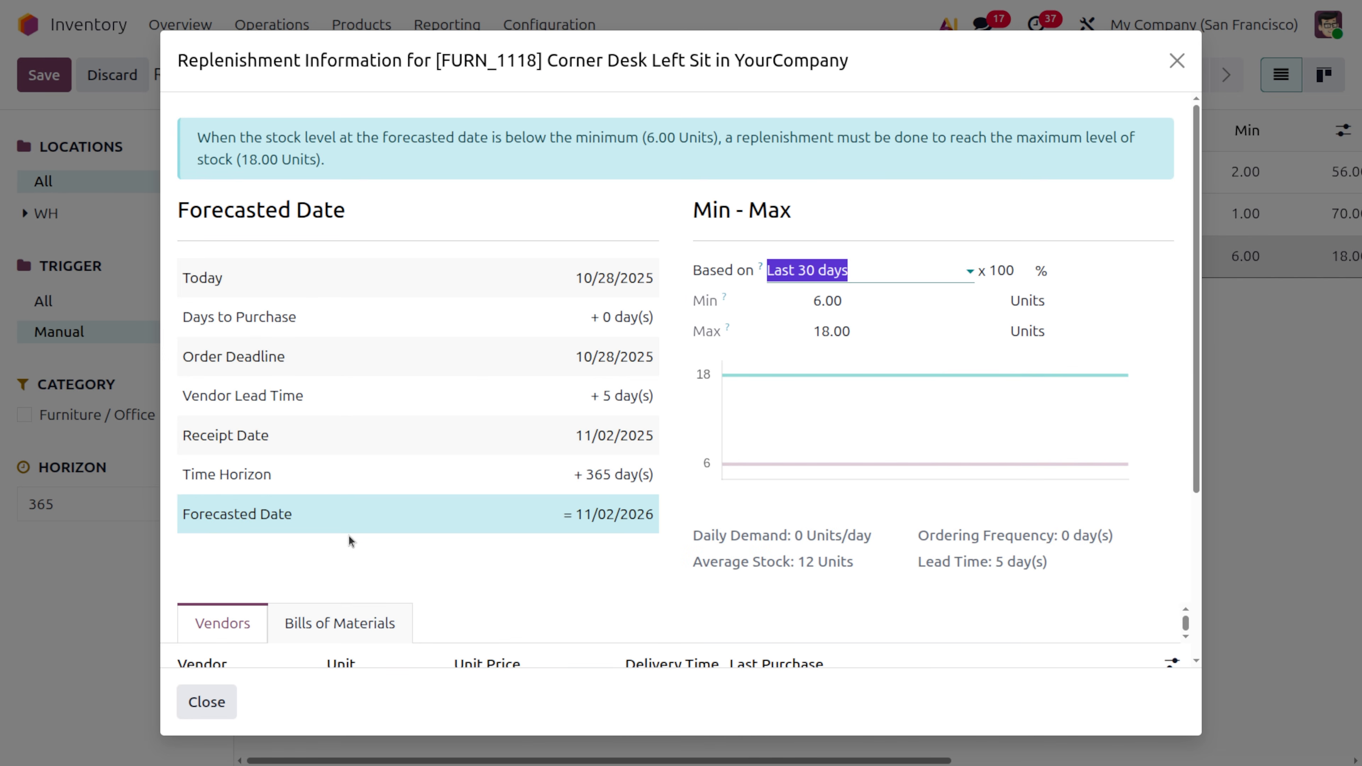
{"action": "scroll", "coordinate": [348, 535], "scroll_direction": "down", "scroll_amount": 5}
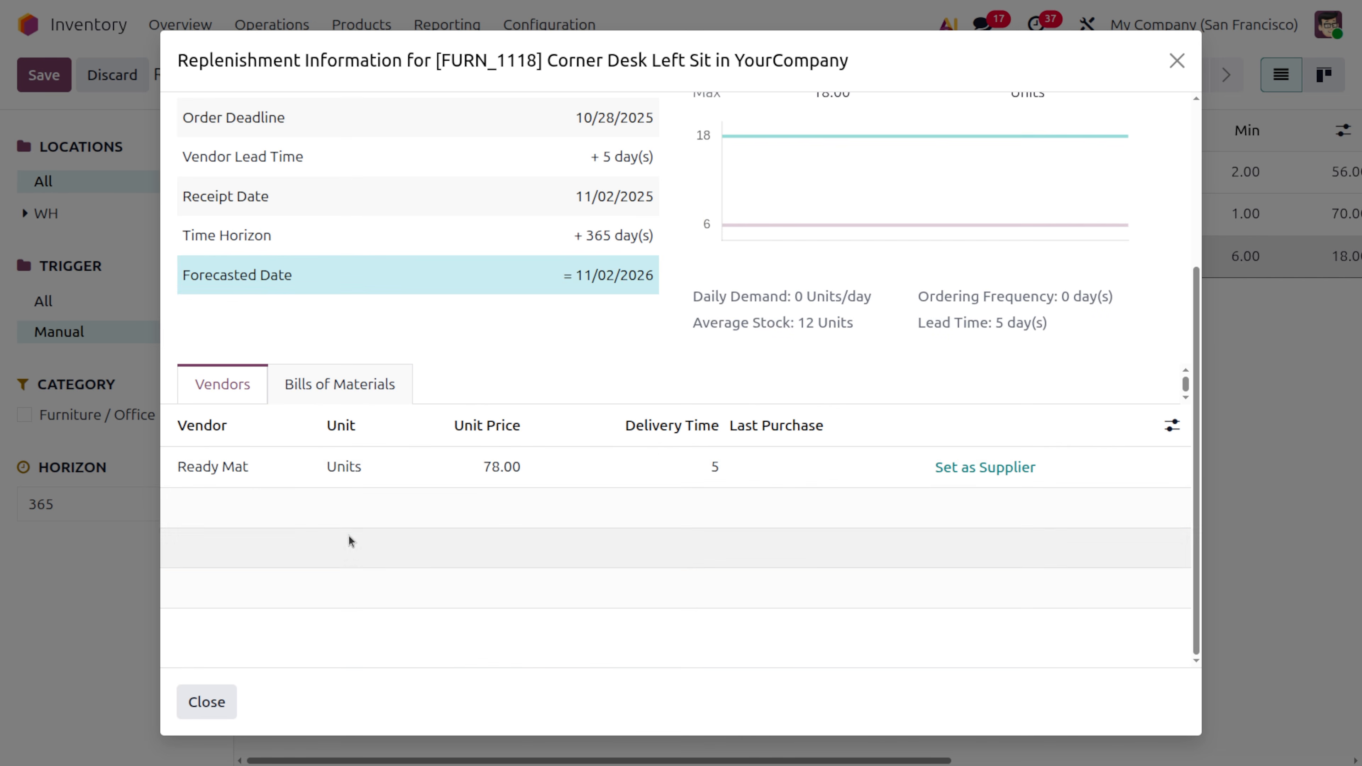
{"action": "left_click", "coordinate": [219, 471]}
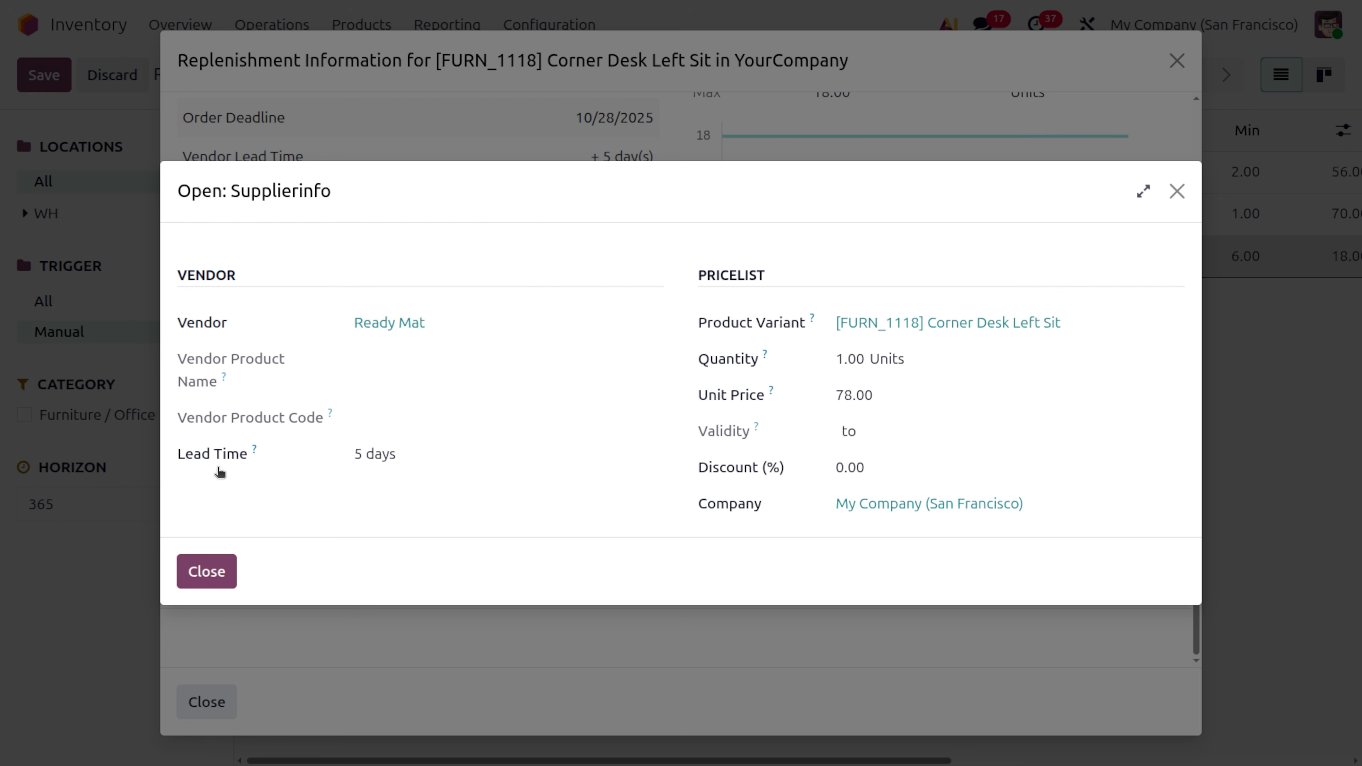
{"action": "left_click", "coordinate": [371, 324]}
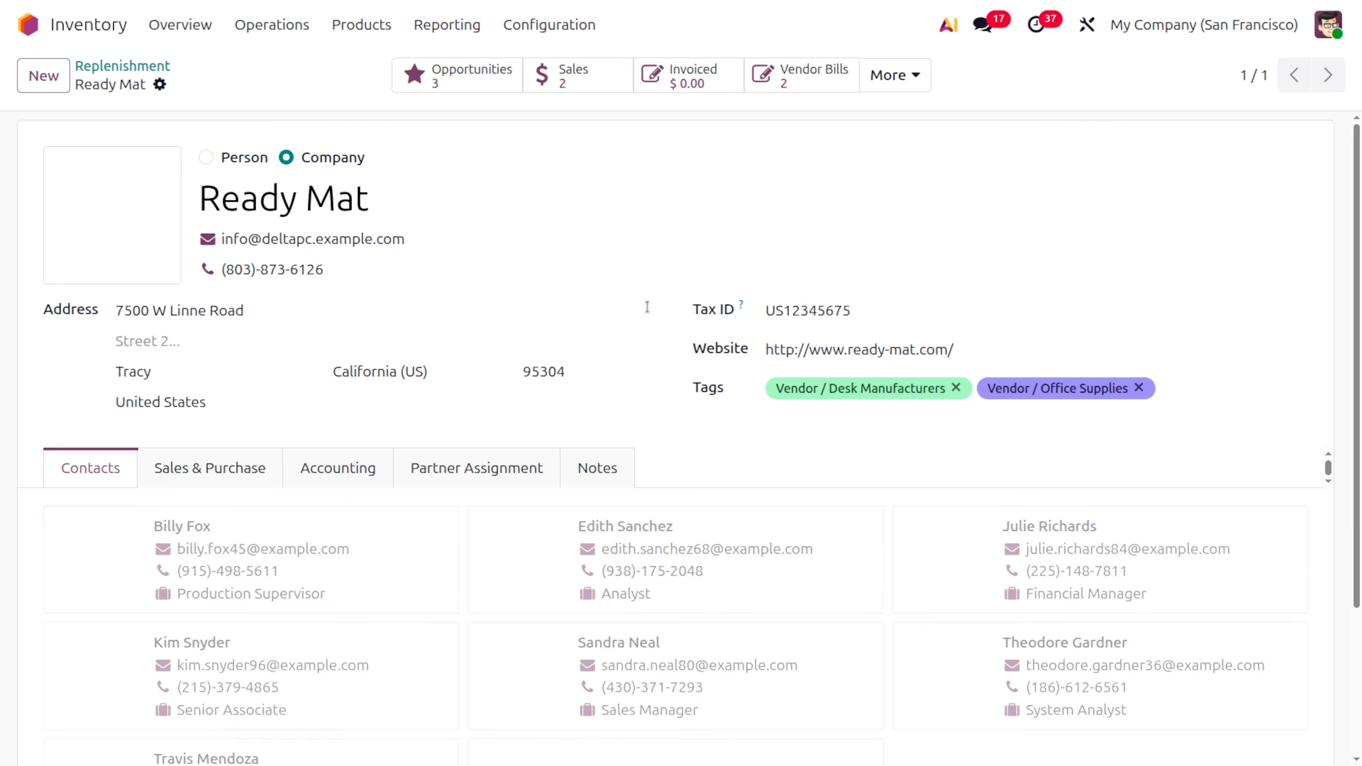
Step: Set Ready Mat's purchase Group RFQ option to Always, save the vendor, and view the option's explanation
{"action": "left_click", "coordinate": [238, 468]}
{"action": "scroll", "coordinate": [858, 509], "scroll_direction": "down", "scroll_amount": 3}
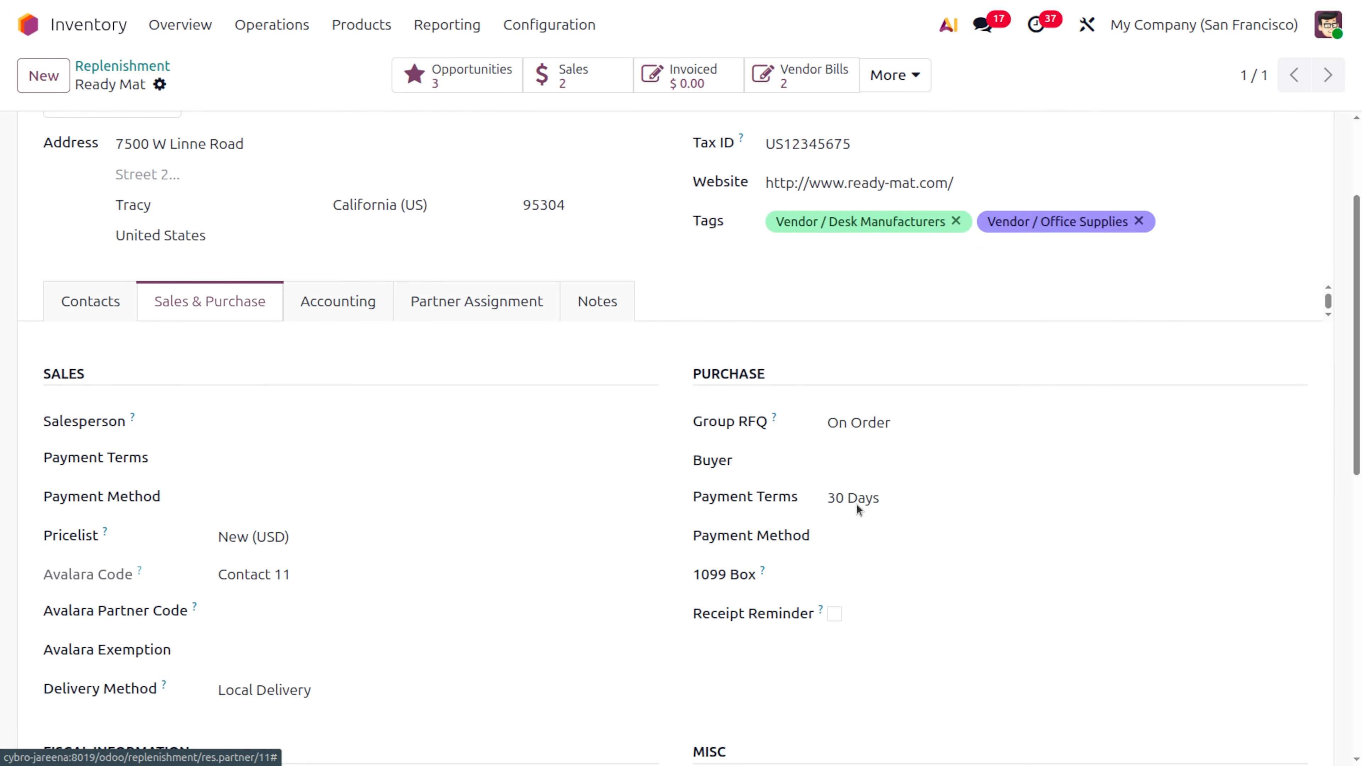
{"action": "left_click", "coordinate": [858, 427]}
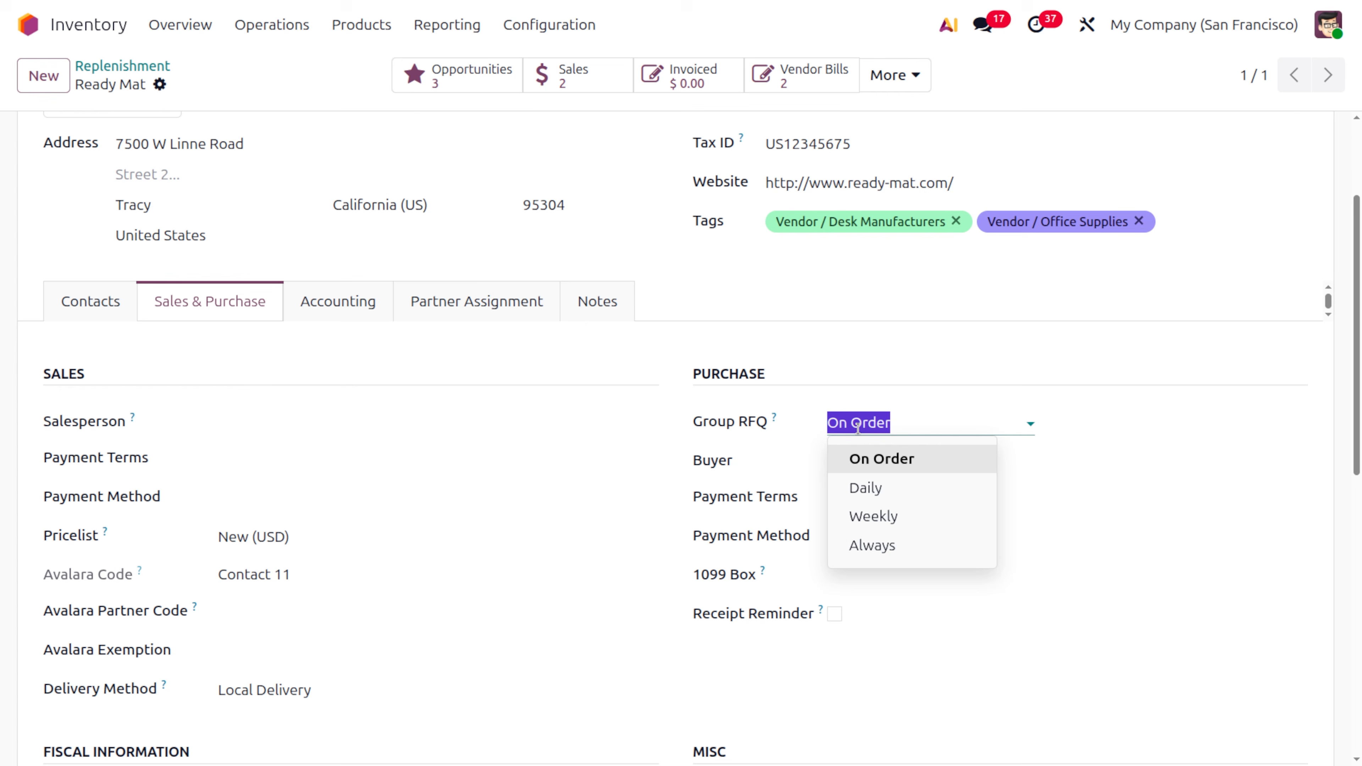
{"action": "left_click", "coordinate": [875, 552]}
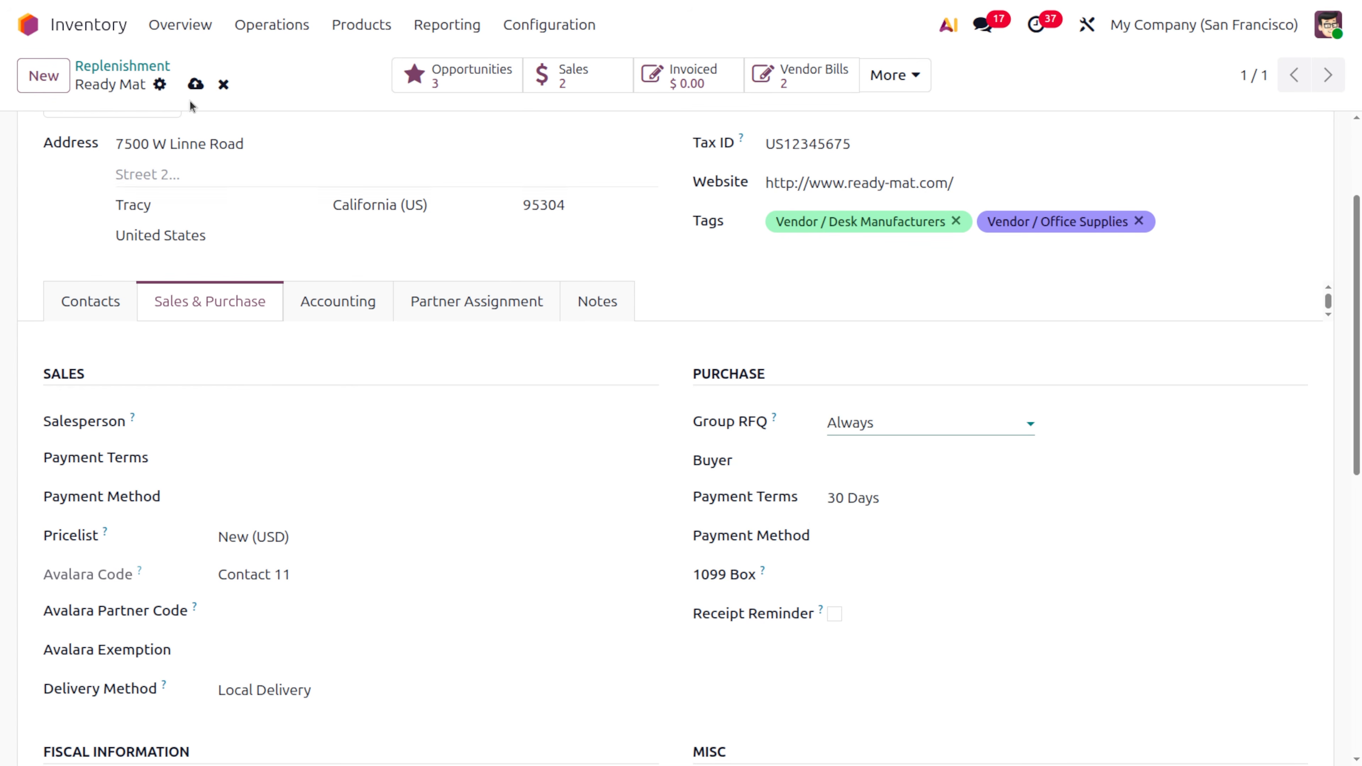
{"action": "left_click", "coordinate": [195, 85]}
{"action": "mouse_move", "coordinate": [773, 417]}
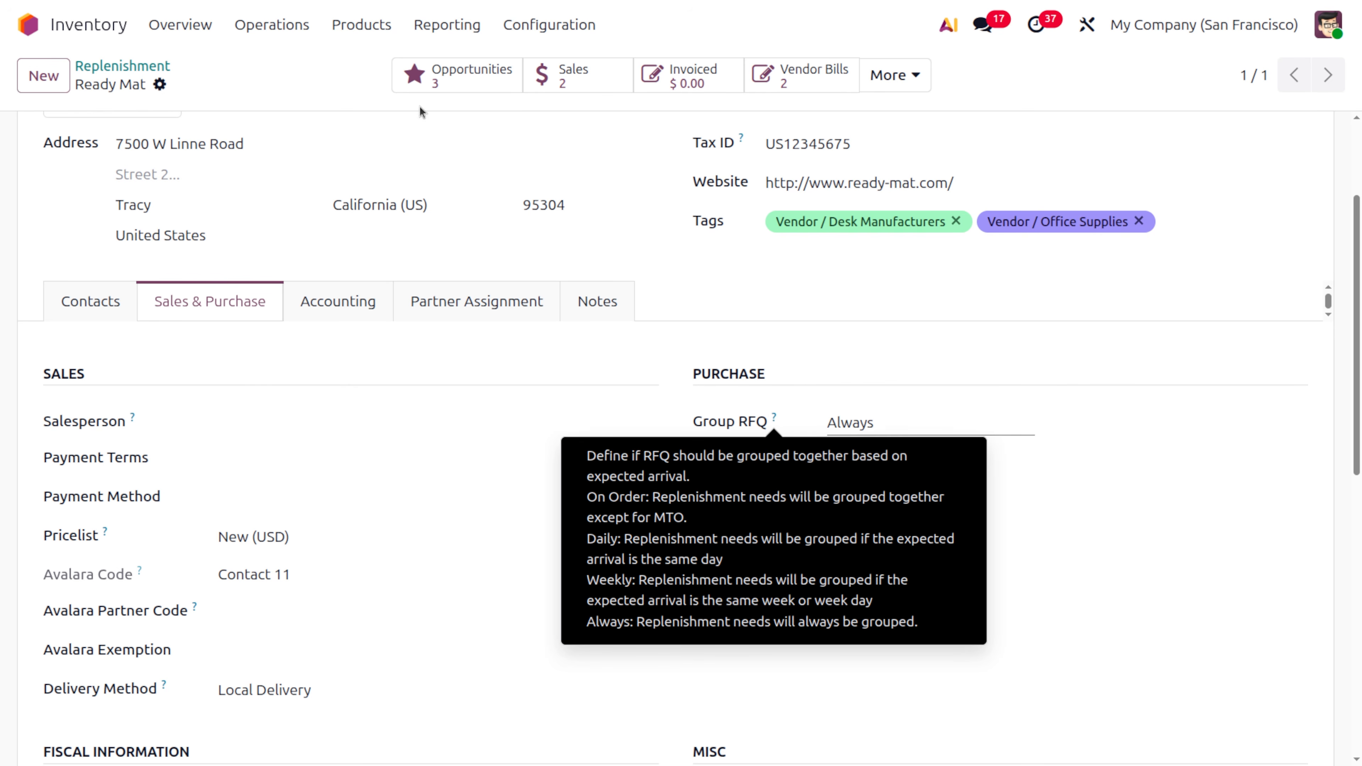
Step: Return to the replenishment list and order the Corner Desk Left Sit replenishment from Ready Mat
{"action": "left_click", "coordinate": [142, 68]}
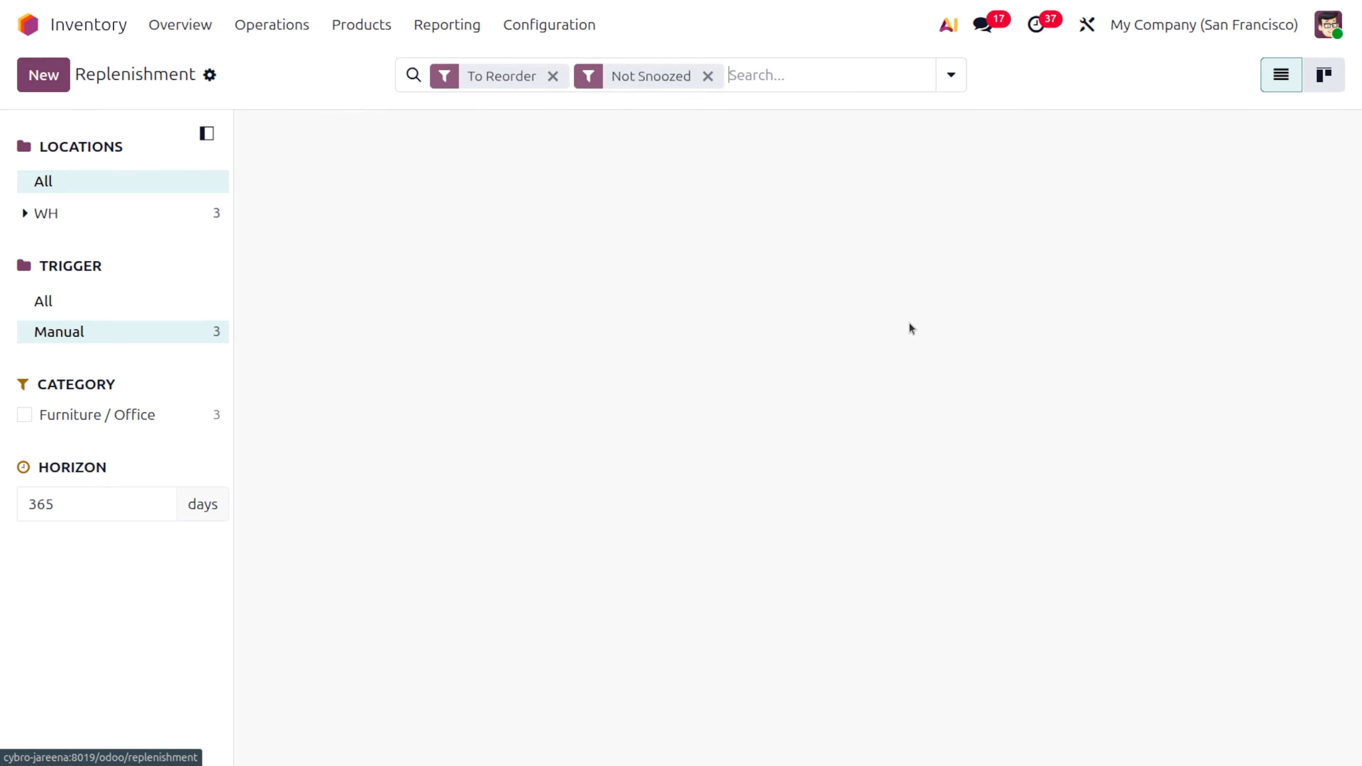
{"action": "scroll", "coordinate": [1183, 255], "scroll_direction": "right", "scroll_amount": 10}
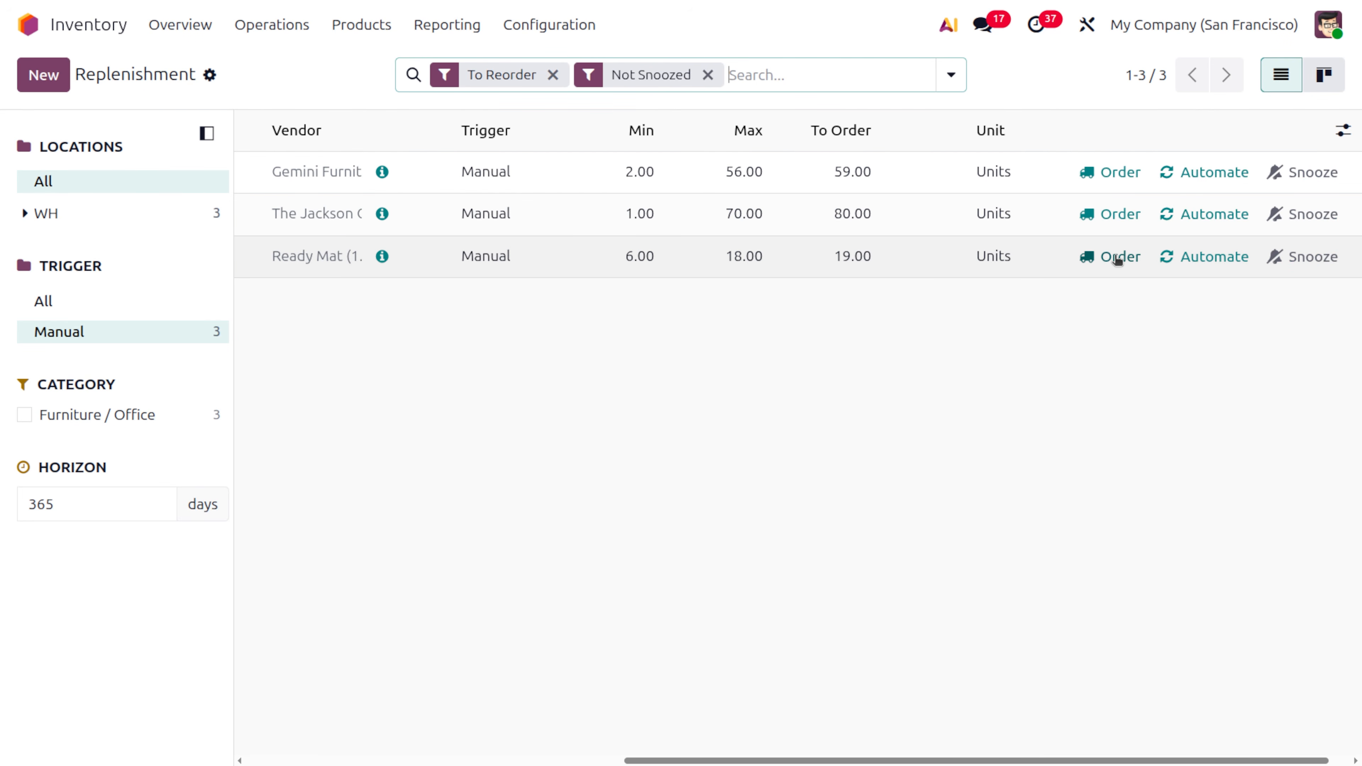
{"action": "left_click", "coordinate": [1114, 256]}
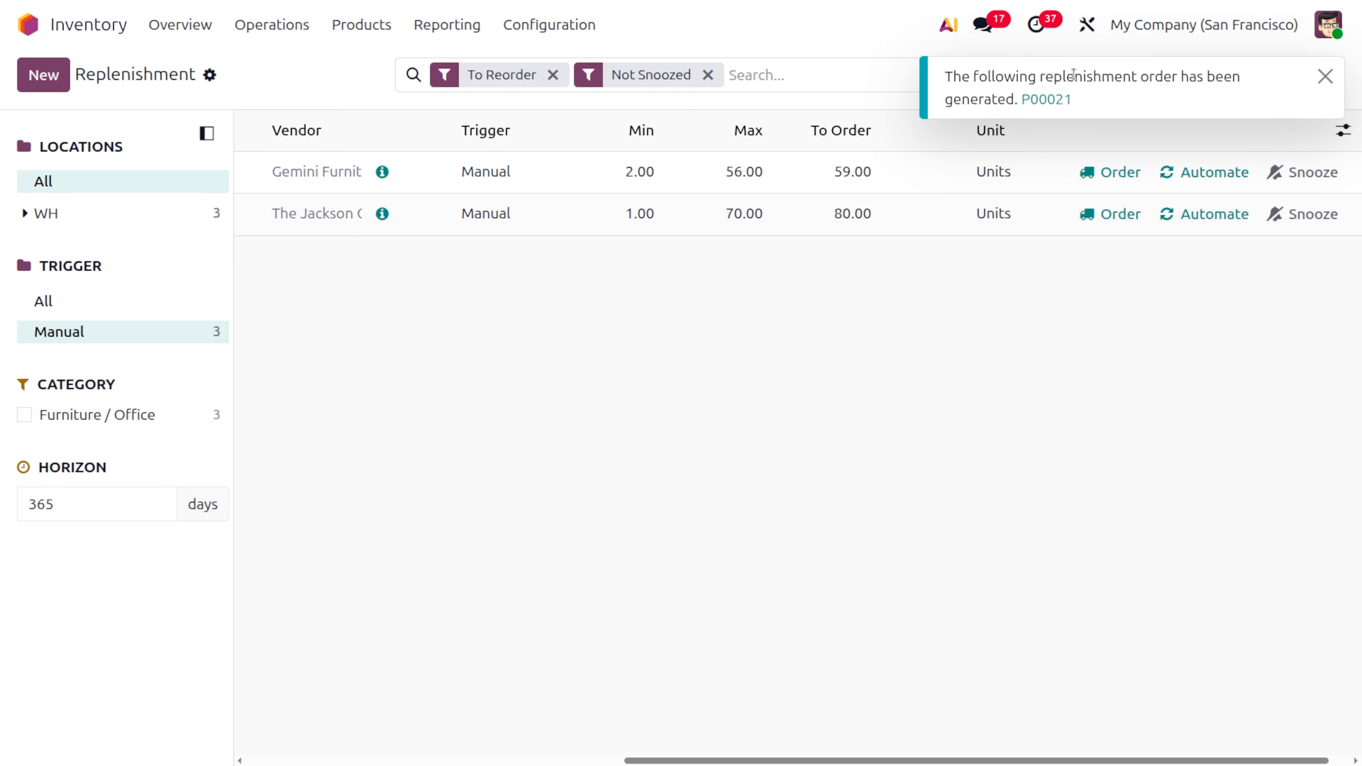
Step: Open the purchase order generated by the Corner Desk Left Sit replenishment
{"action": "left_click", "coordinate": [1047, 99]}
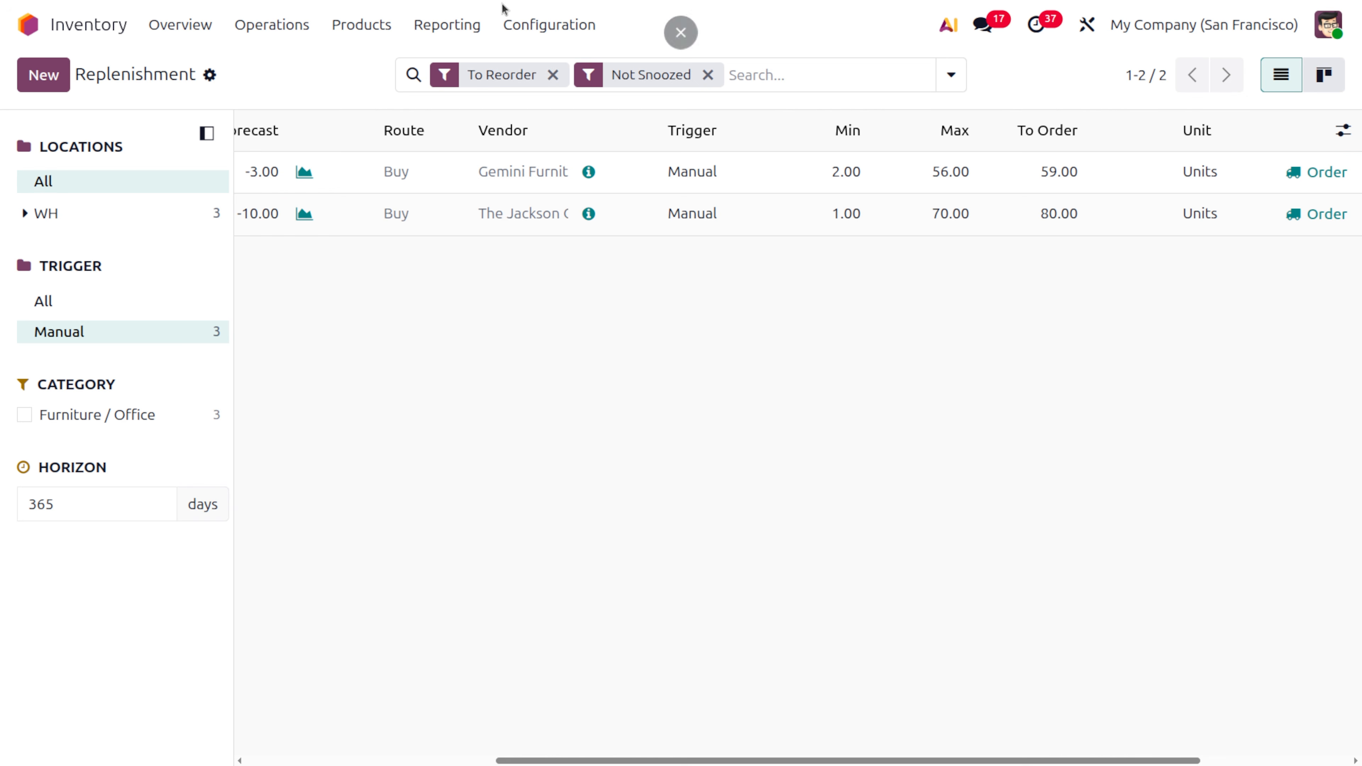
Step: Enable Replenish on Order (MTO) under Logistics in the Inventory settings and save the settings
{"action": "left_click", "coordinate": [531, 25]}
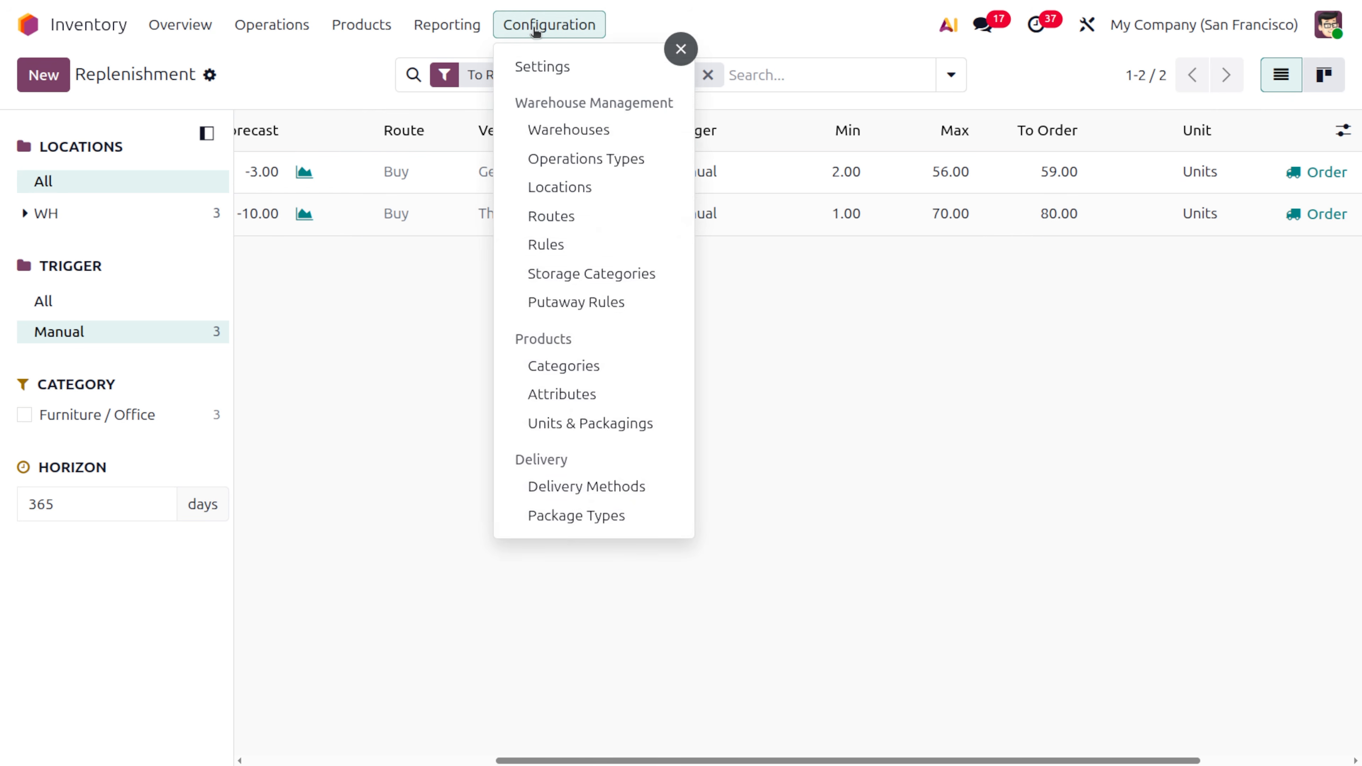
{"action": "left_click", "coordinate": [561, 66]}
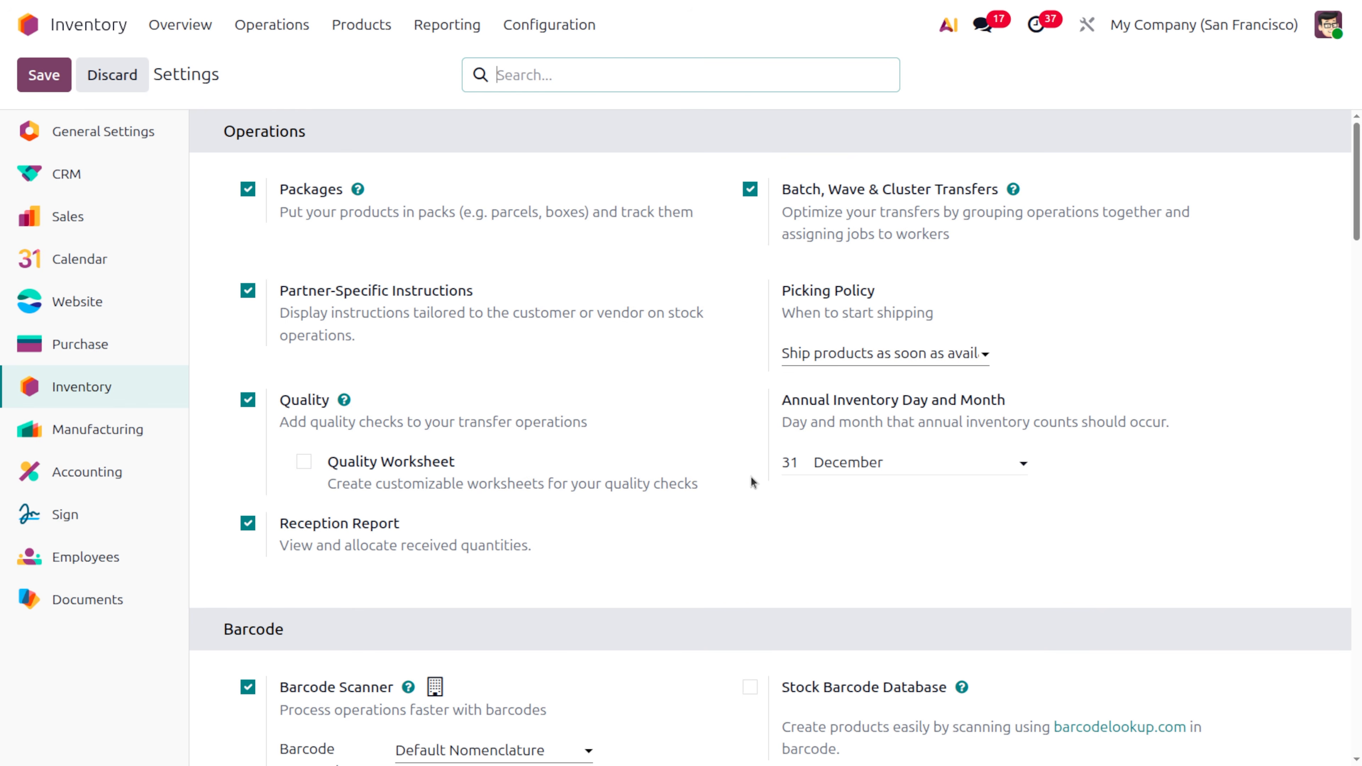
{"action": "scroll", "coordinate": [750, 476], "scroll_direction": "down", "scroll_amount": 15}
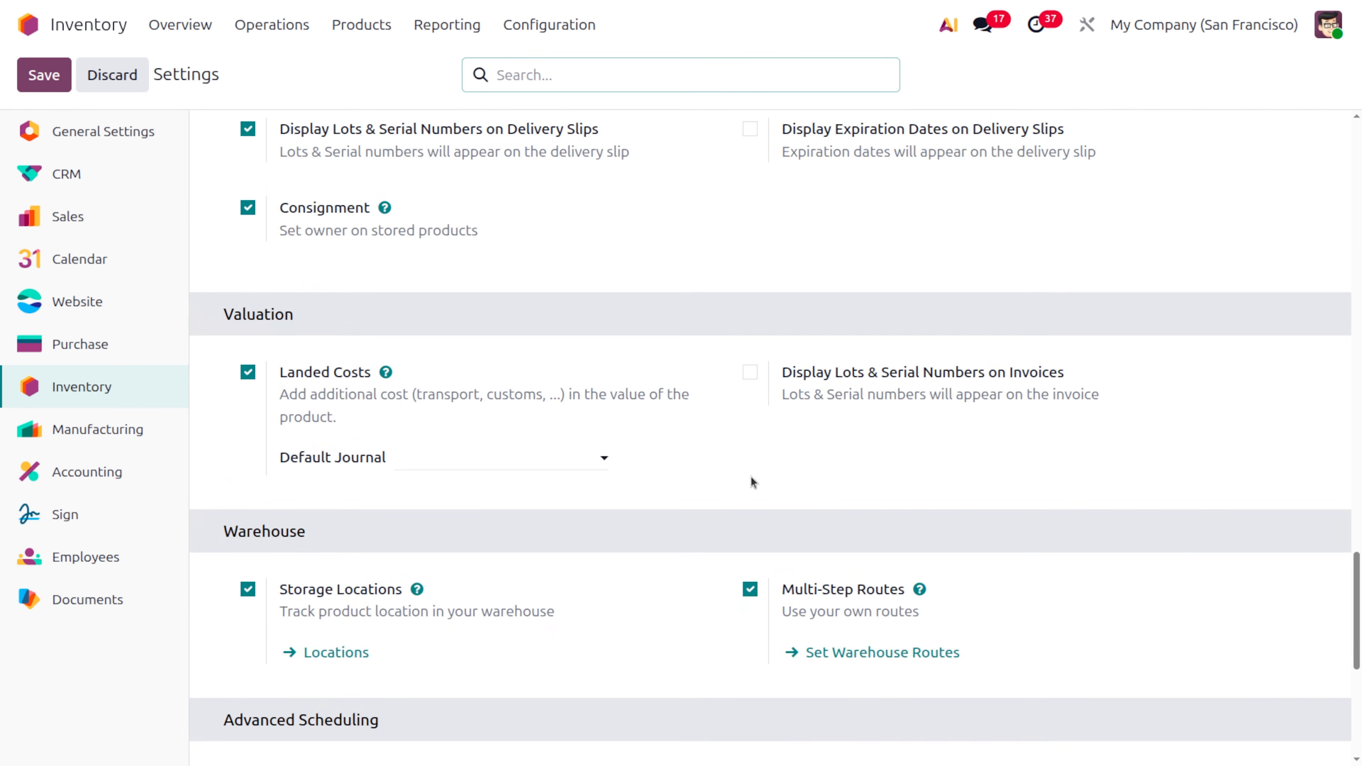
{"action": "scroll", "coordinate": [751, 476], "scroll_direction": "down", "scroll_amount": 7}
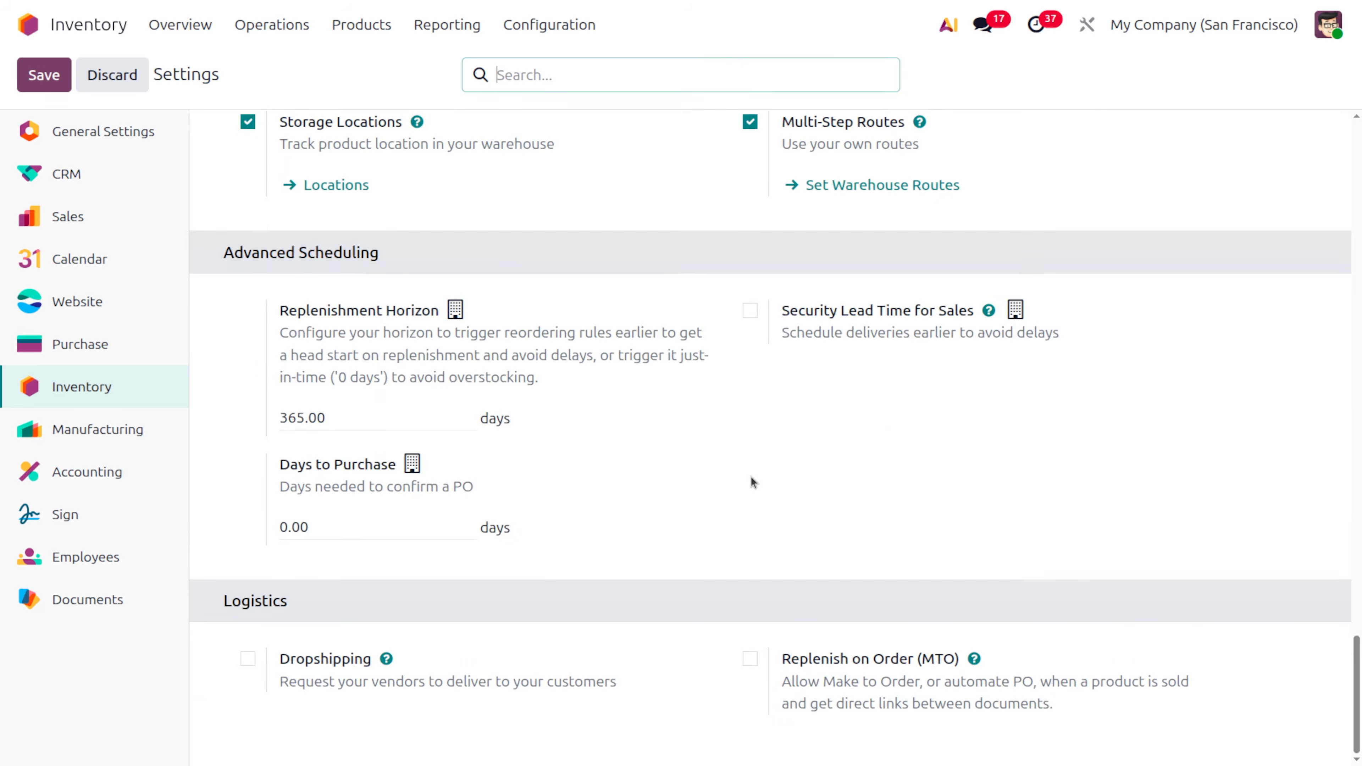
{"action": "left_click", "coordinate": [750, 660]}
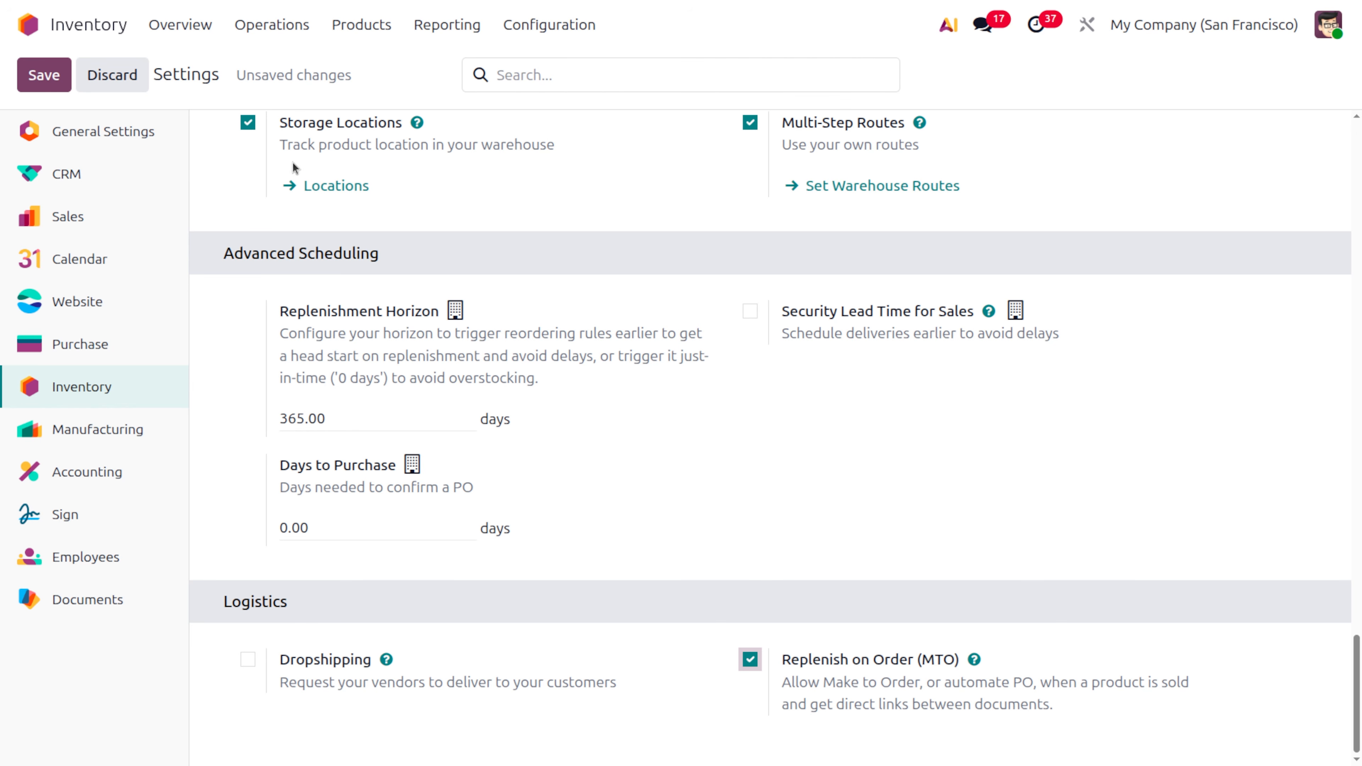
{"action": "left_click", "coordinate": [51, 80]}
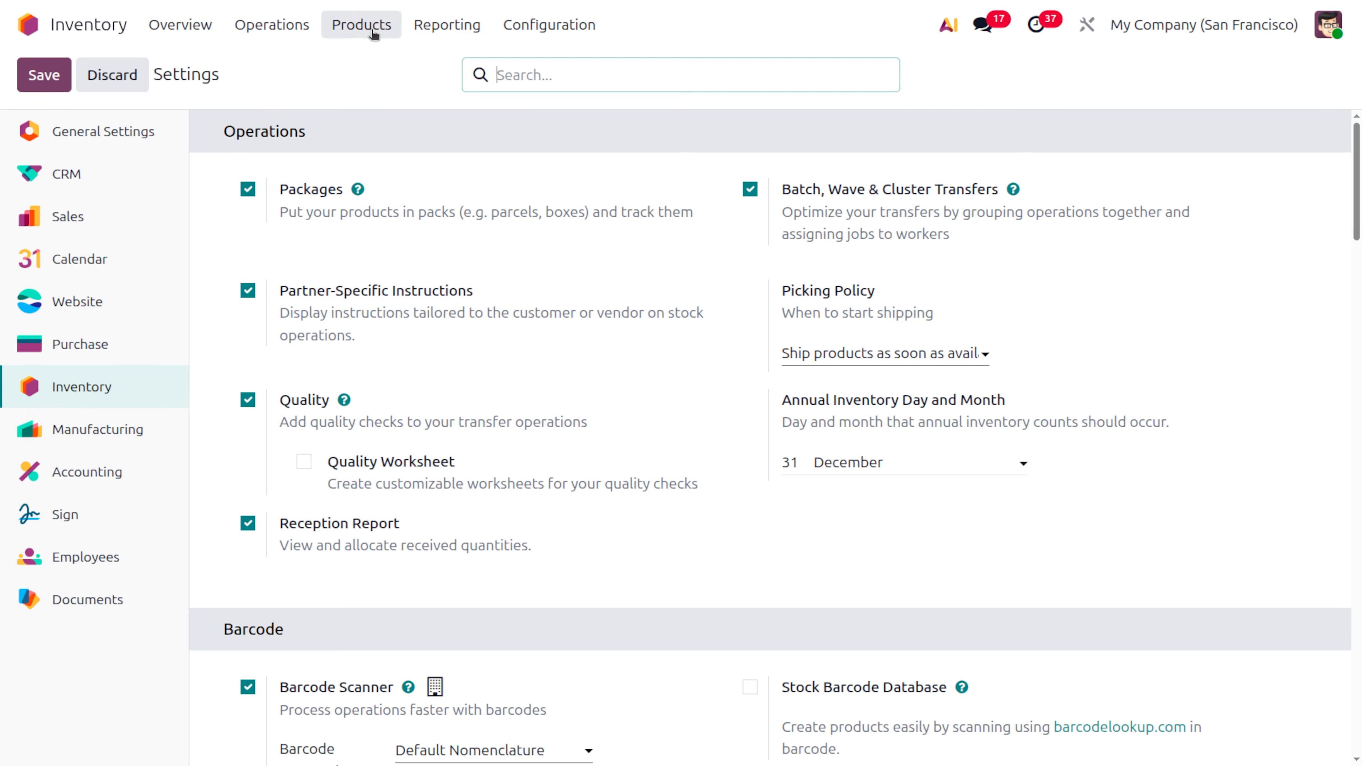
Step: Mark the Corner Desk Right Sit product as a favorite, enable its Replenish on Order (MTO) route, and save it
{"action": "left_click", "coordinate": [376, 31]}
{"action": "left_click", "coordinate": [390, 70]}
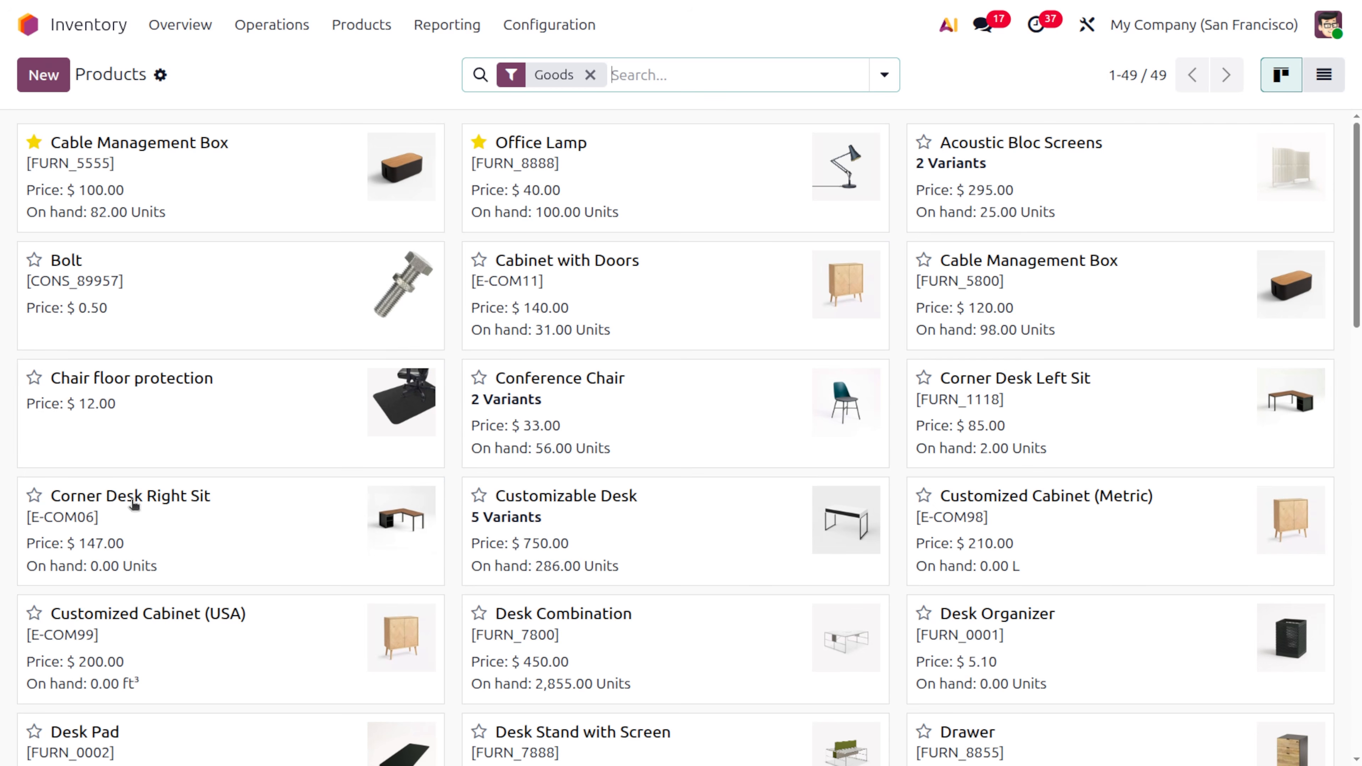
{"action": "left_click", "coordinate": [33, 498]}
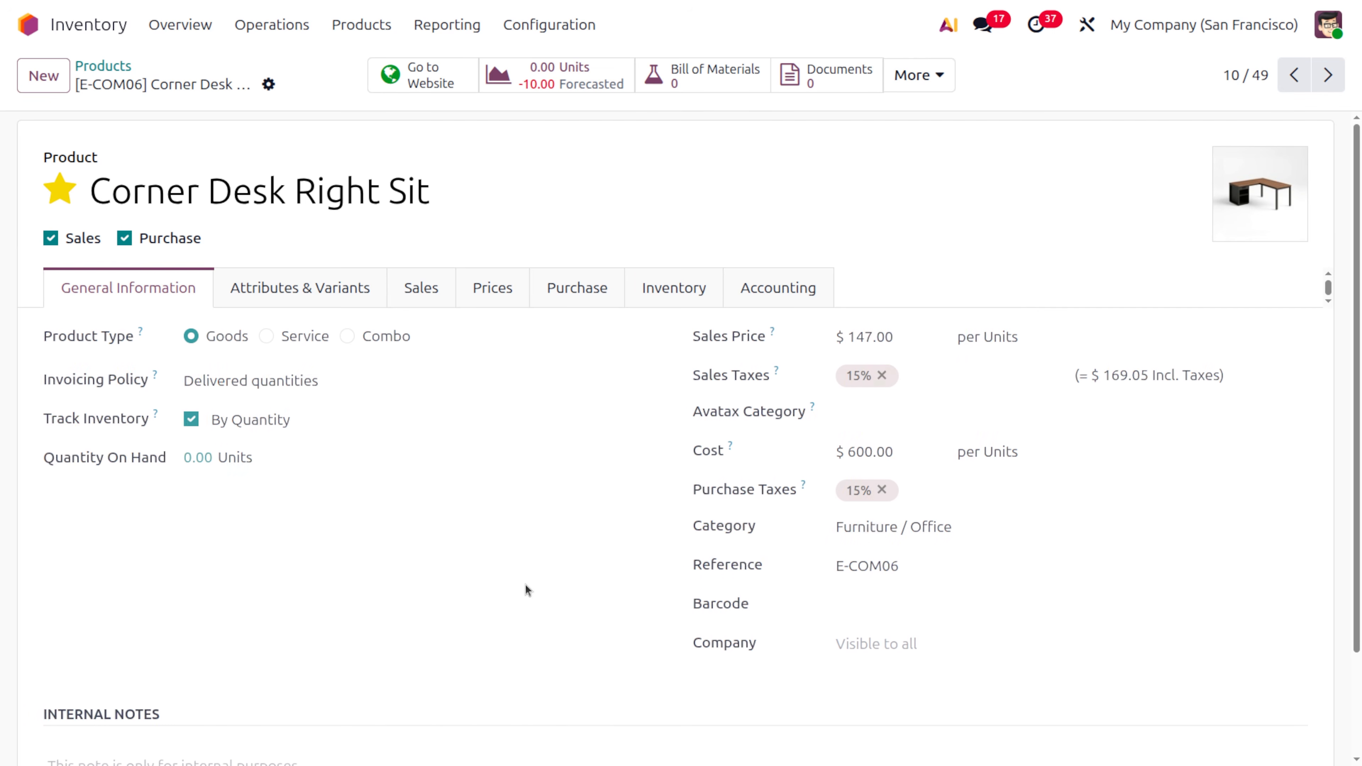
{"action": "left_click", "coordinate": [645, 305]}
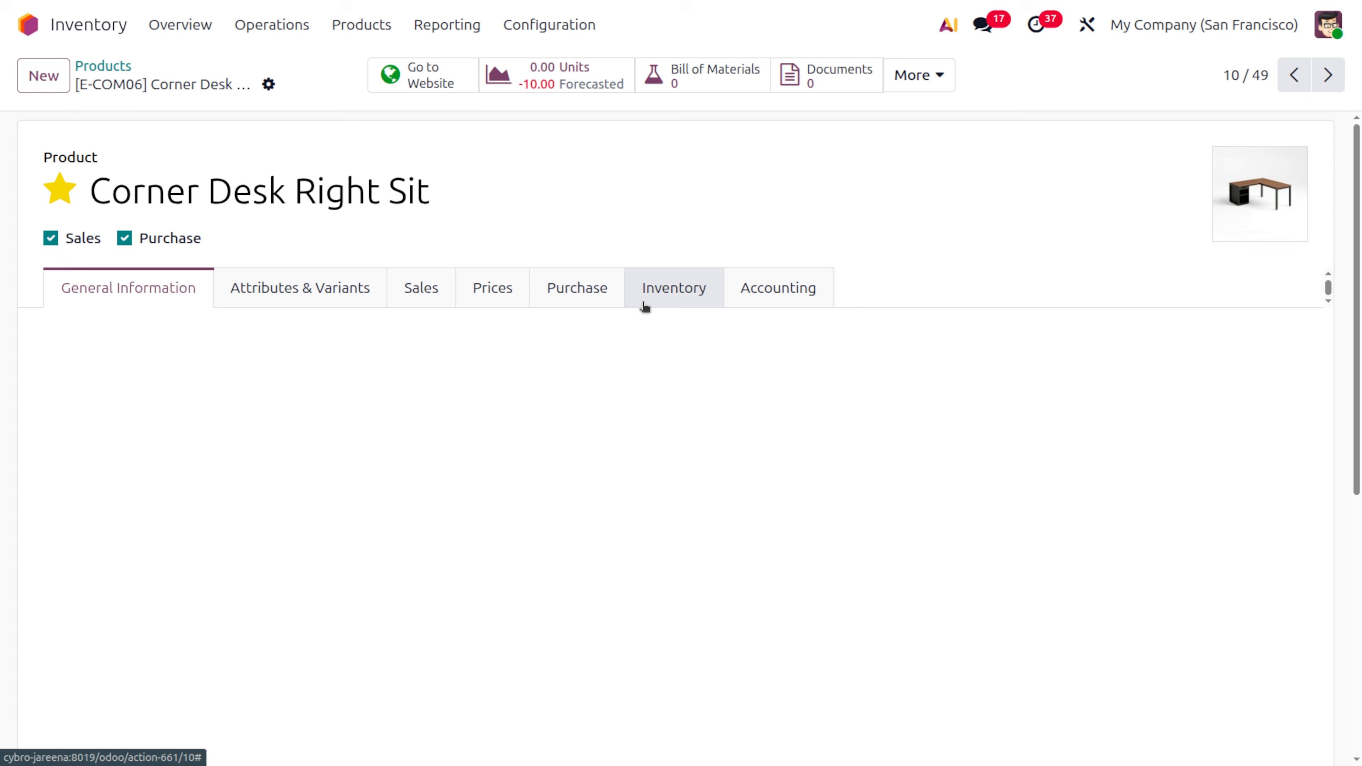
{"action": "left_click", "coordinate": [129, 409]}
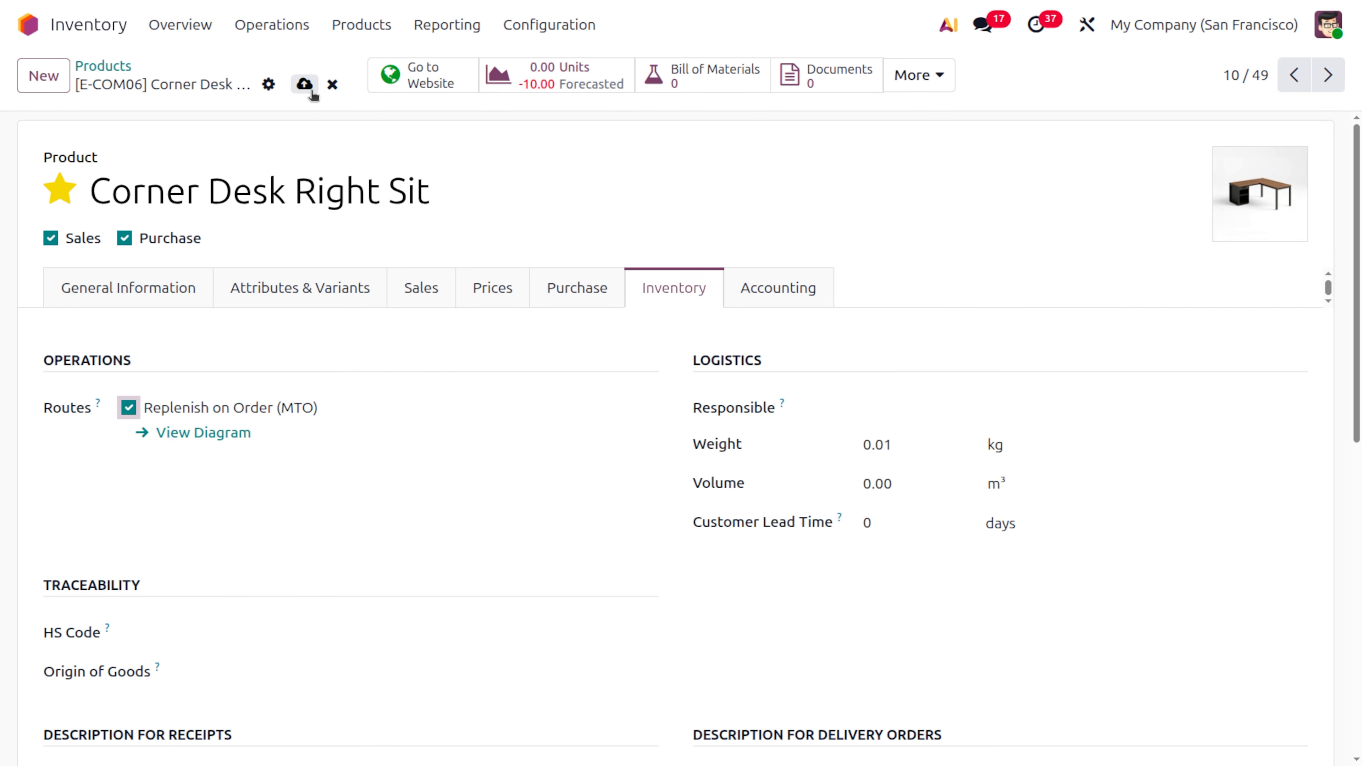
{"action": "left_click", "coordinate": [304, 84]}
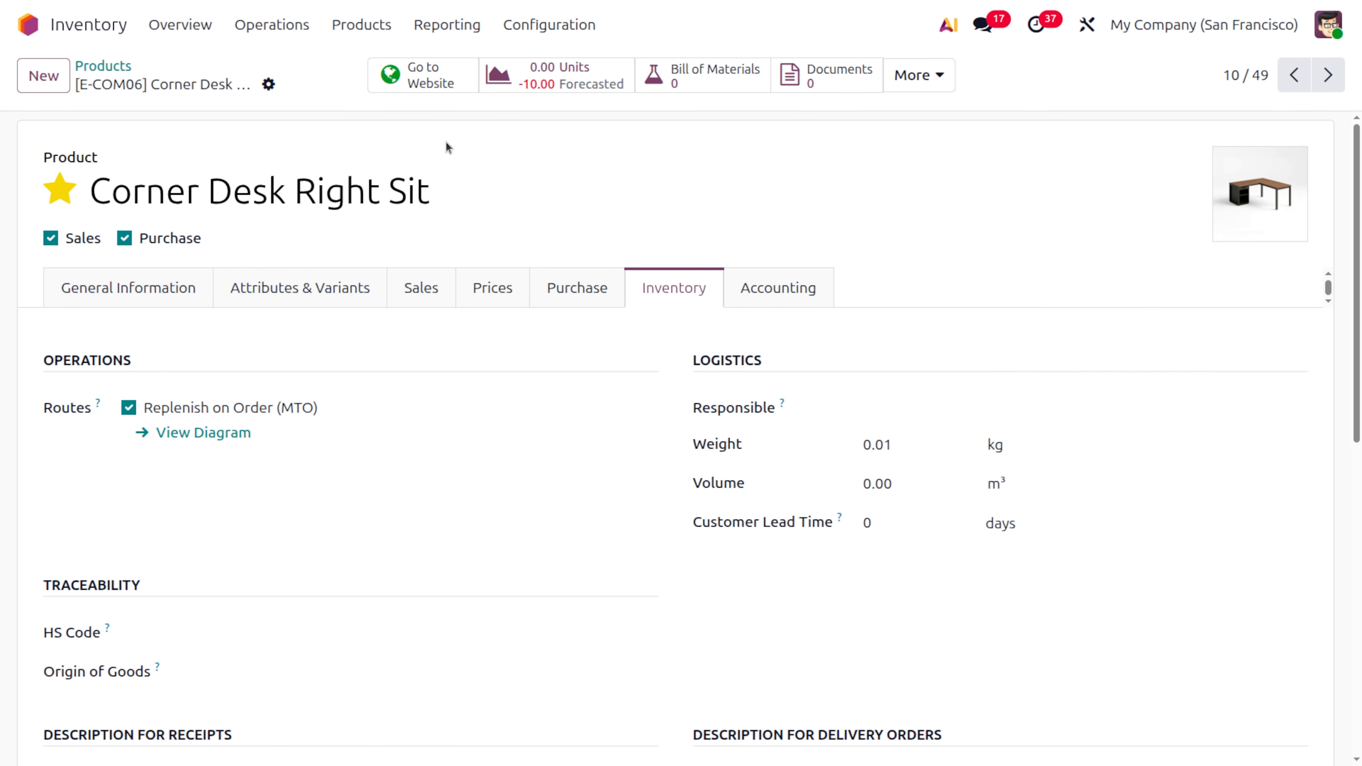
Step: Switch to the Sales app and create a new quotation for the customer Deco Addict
{"action": "left_click", "coordinate": [45, 32]}
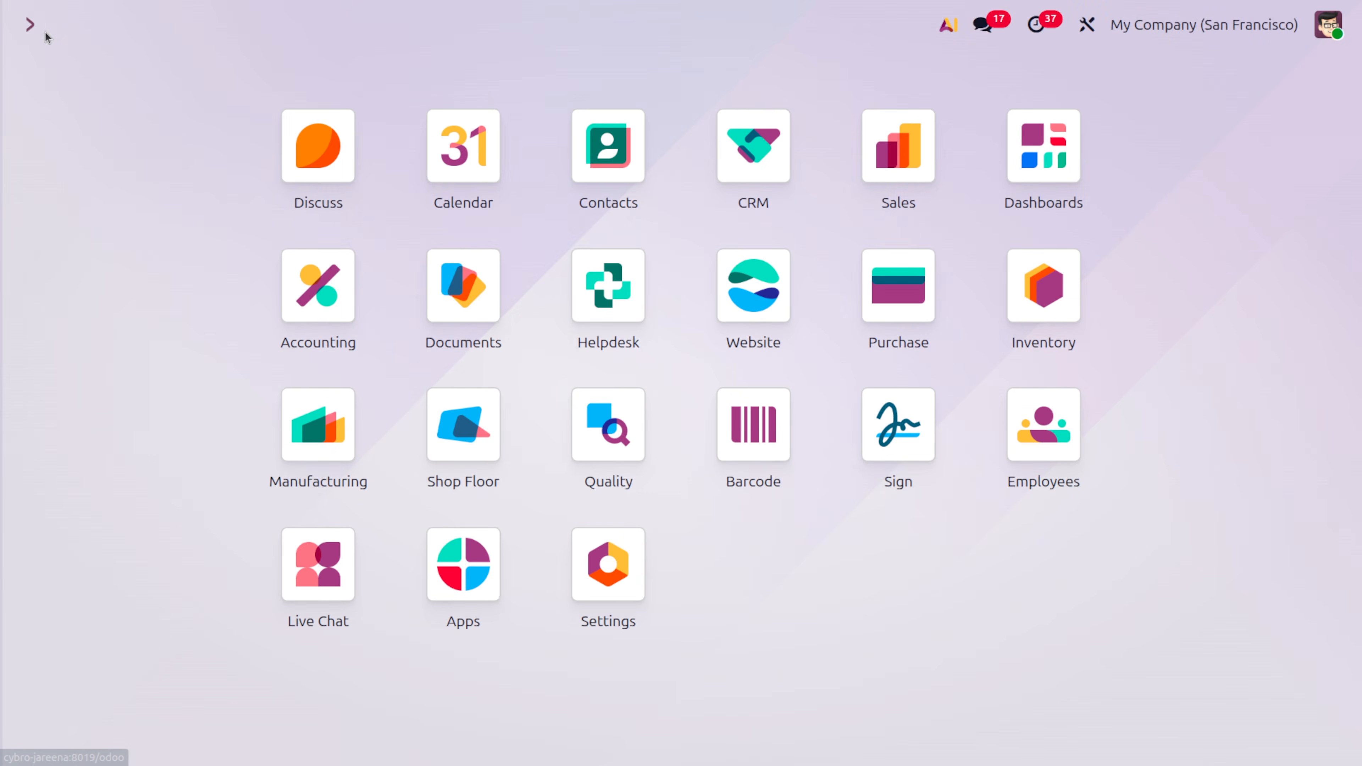
{"action": "type", "text": "sa"}
{"action": "key", "text": "Return"}
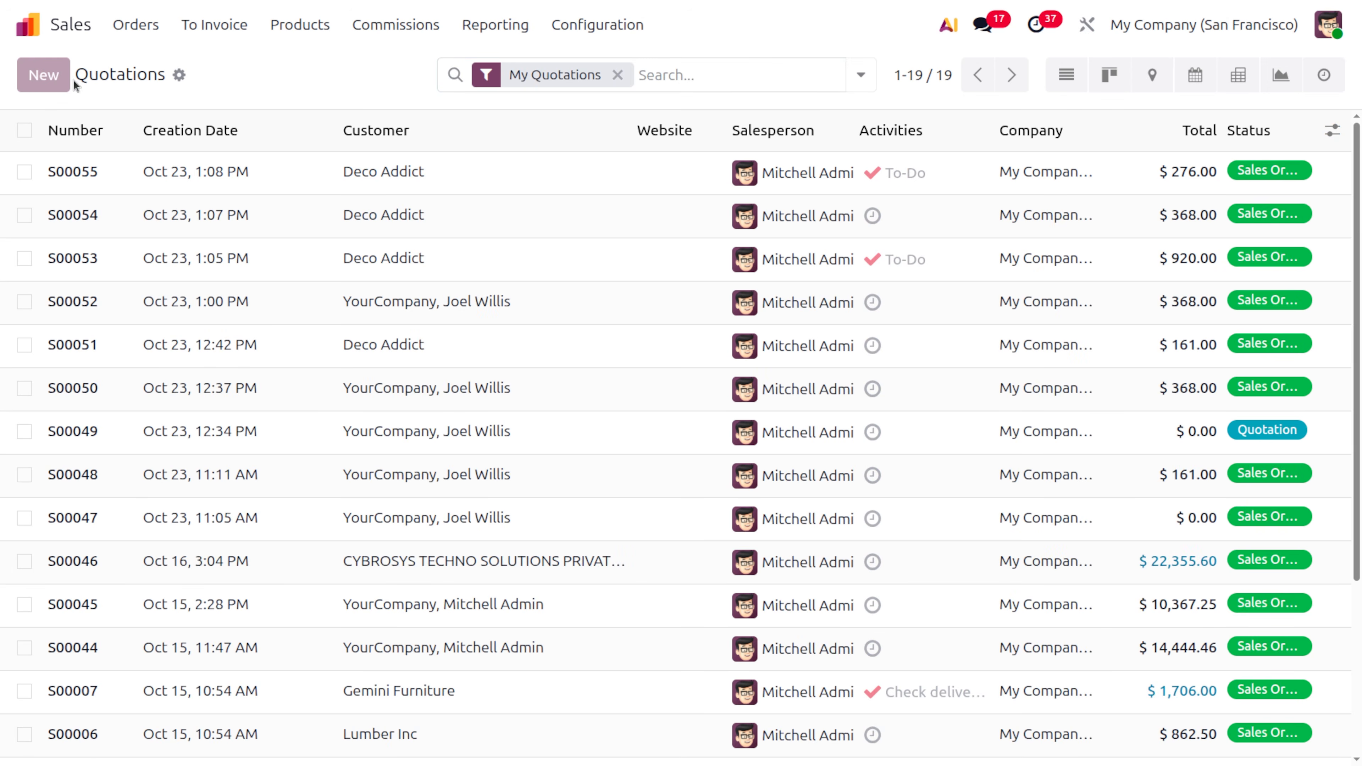
{"action": "key", "text": "alt+c"}
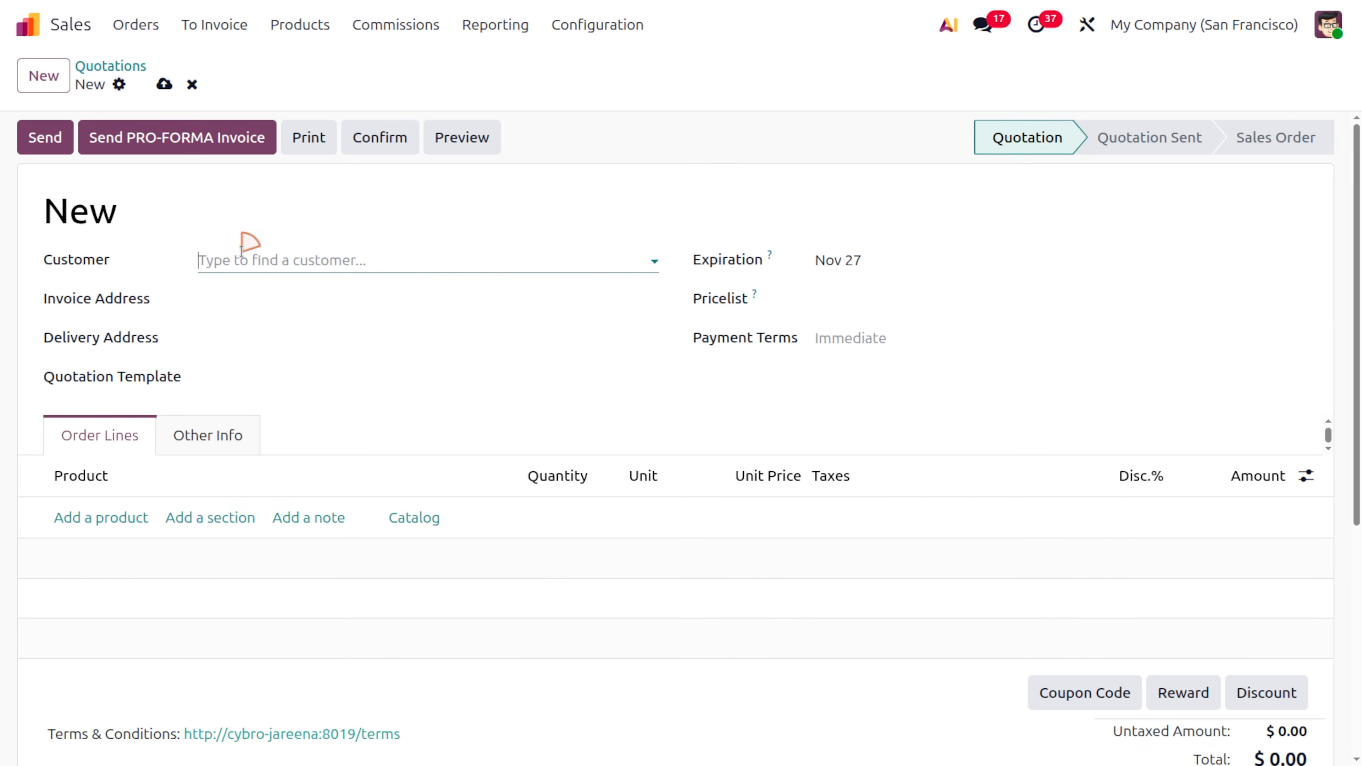
{"action": "left_click", "coordinate": [249, 252]}
{"action": "left_click", "coordinate": [280, 296]}
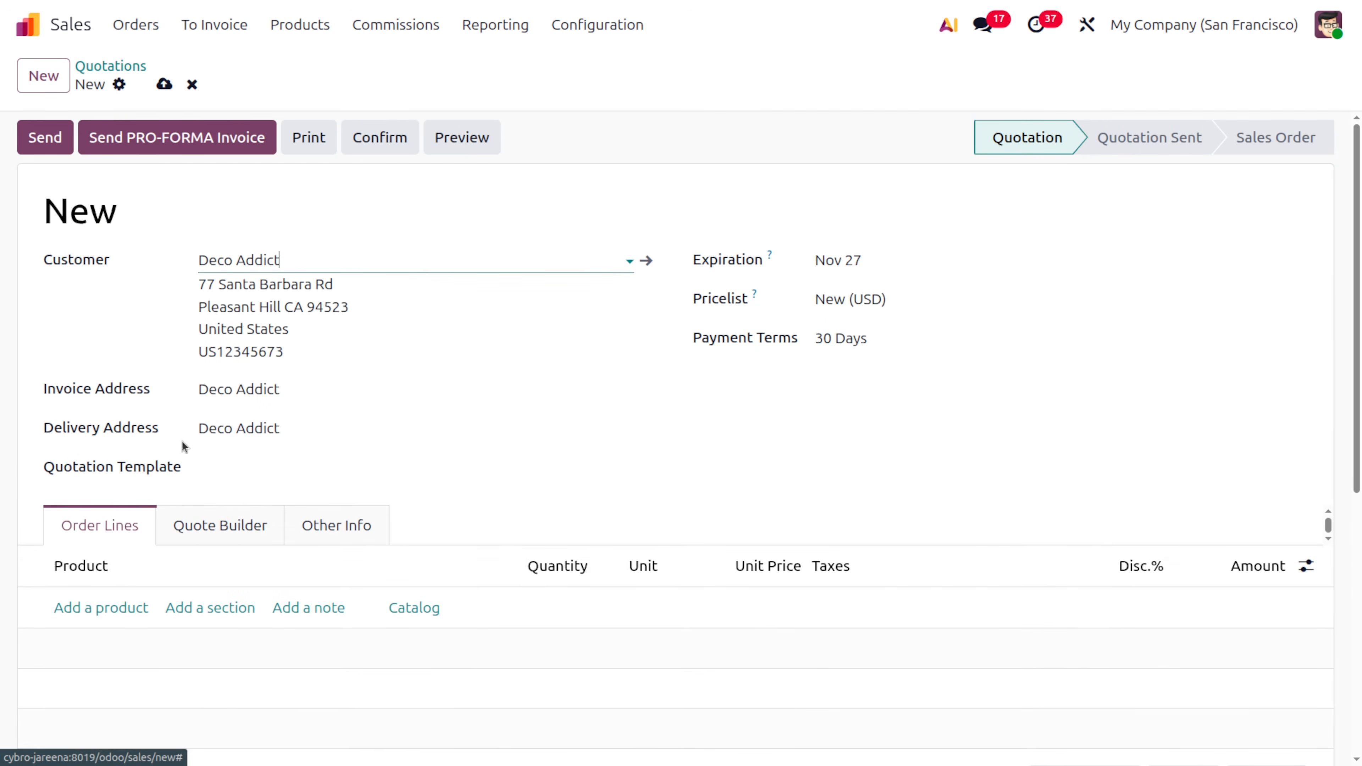
Step: Add Corner Desk Right Sit to the quotation without extra options and set its quantity to 2
{"action": "left_click", "coordinate": [116, 607]}
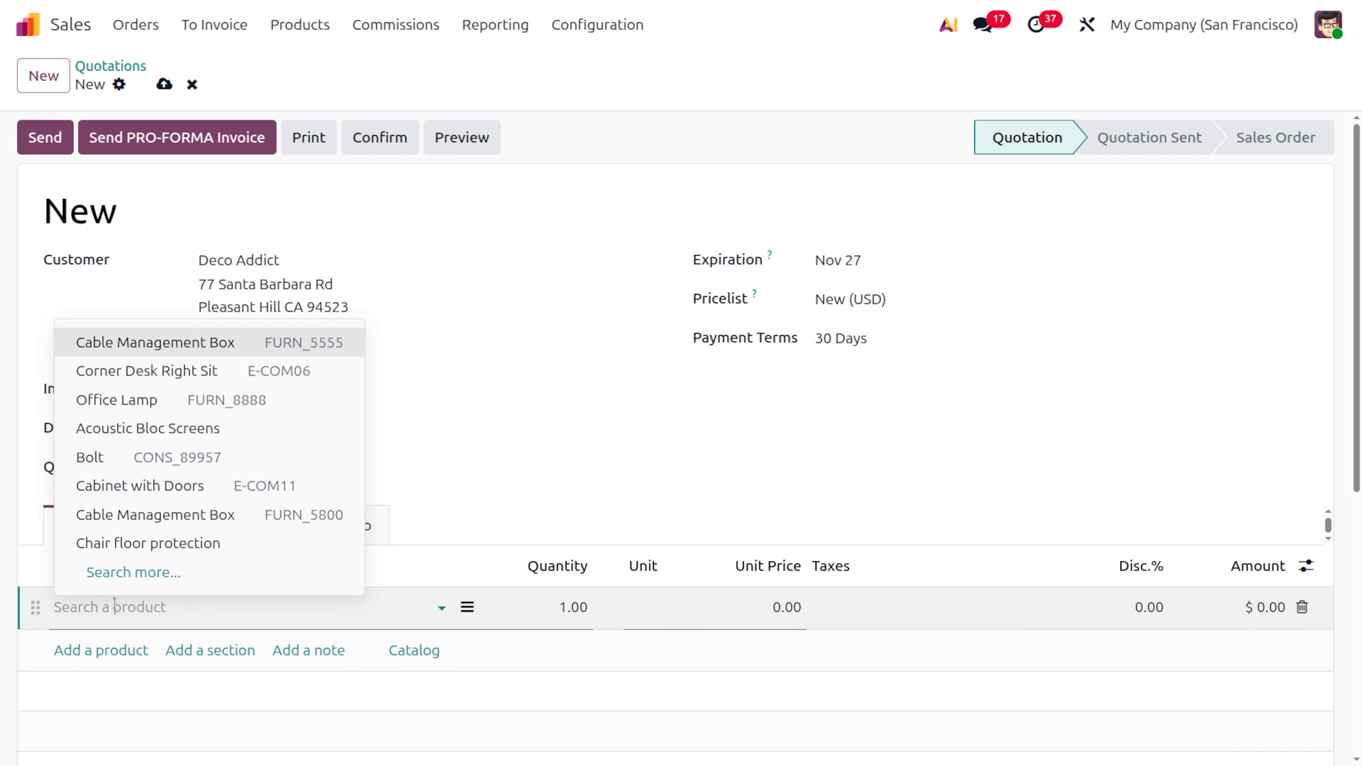
{"action": "left_click", "coordinate": [167, 369]}
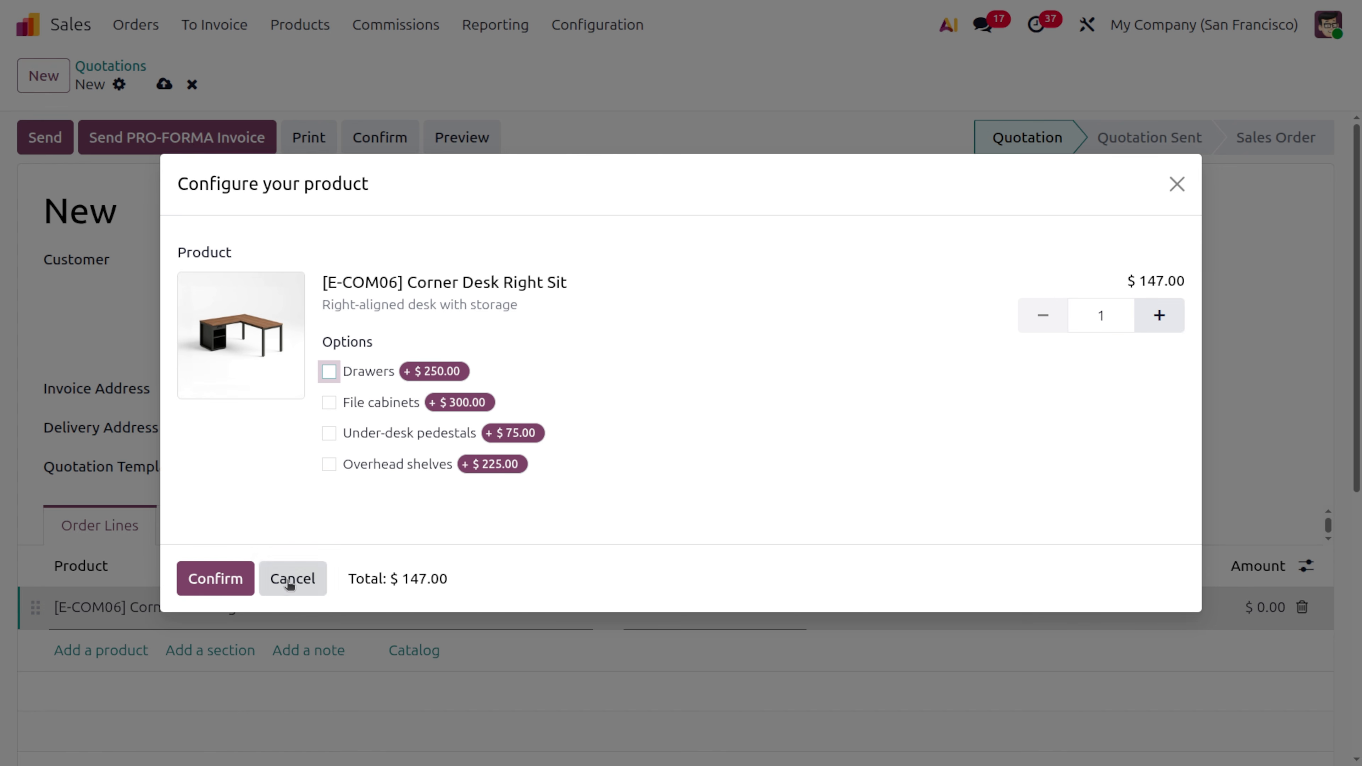
{"action": "left_click", "coordinate": [215, 579]}
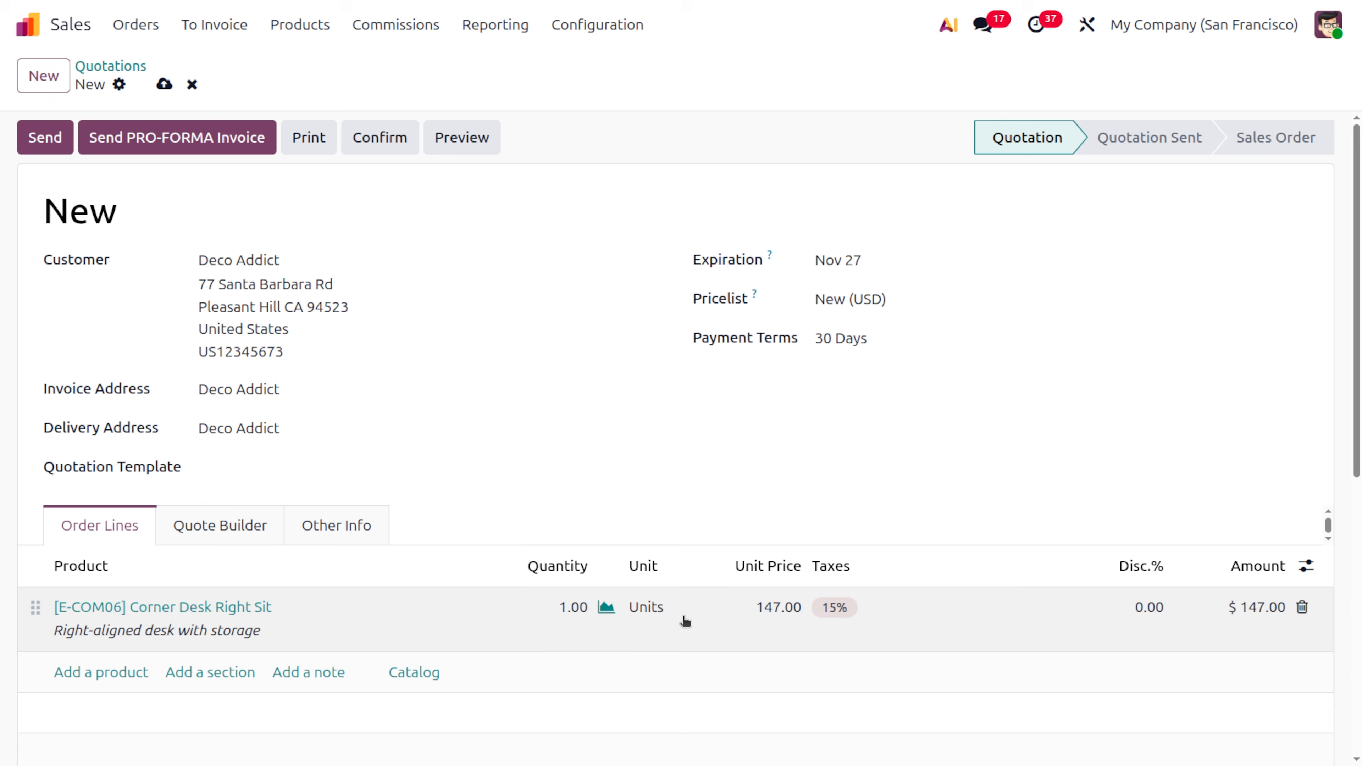
{"action": "left_click", "coordinate": [573, 608]}
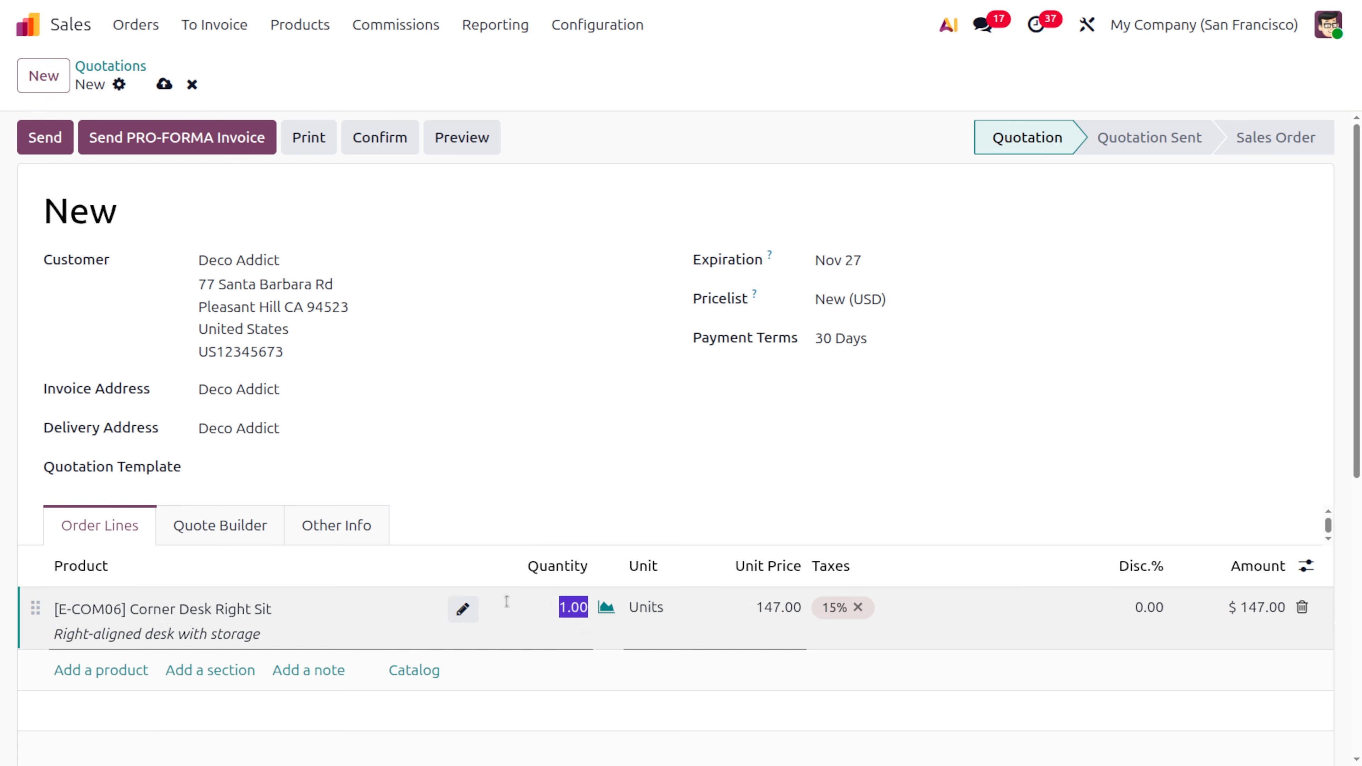
{"action": "type", "text": "2"}
Step: Show the Routes column in the order lines and assign Replenish on Order (MTO) to the Corner Desk Right Sit line
{"action": "left_click", "coordinate": [1309, 566]}
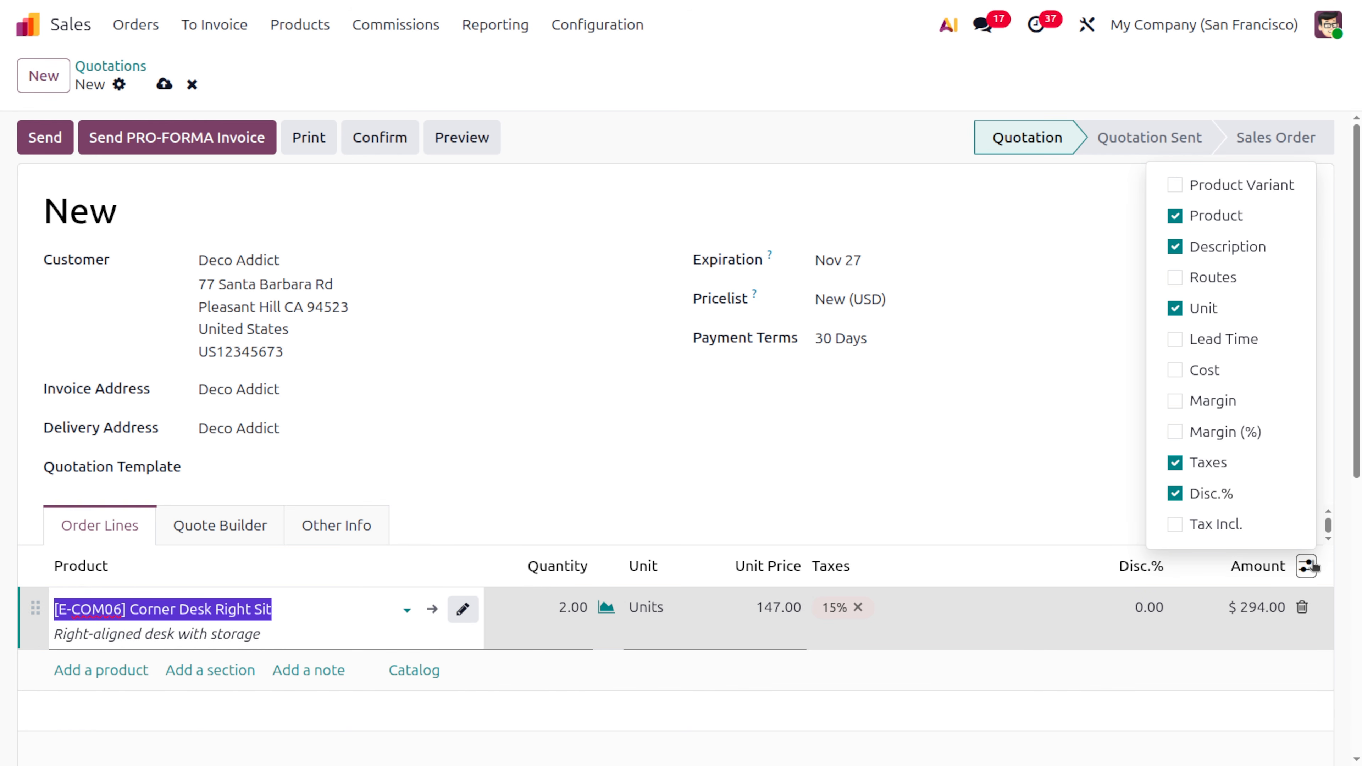
{"action": "left_click", "coordinate": [1174, 278]}
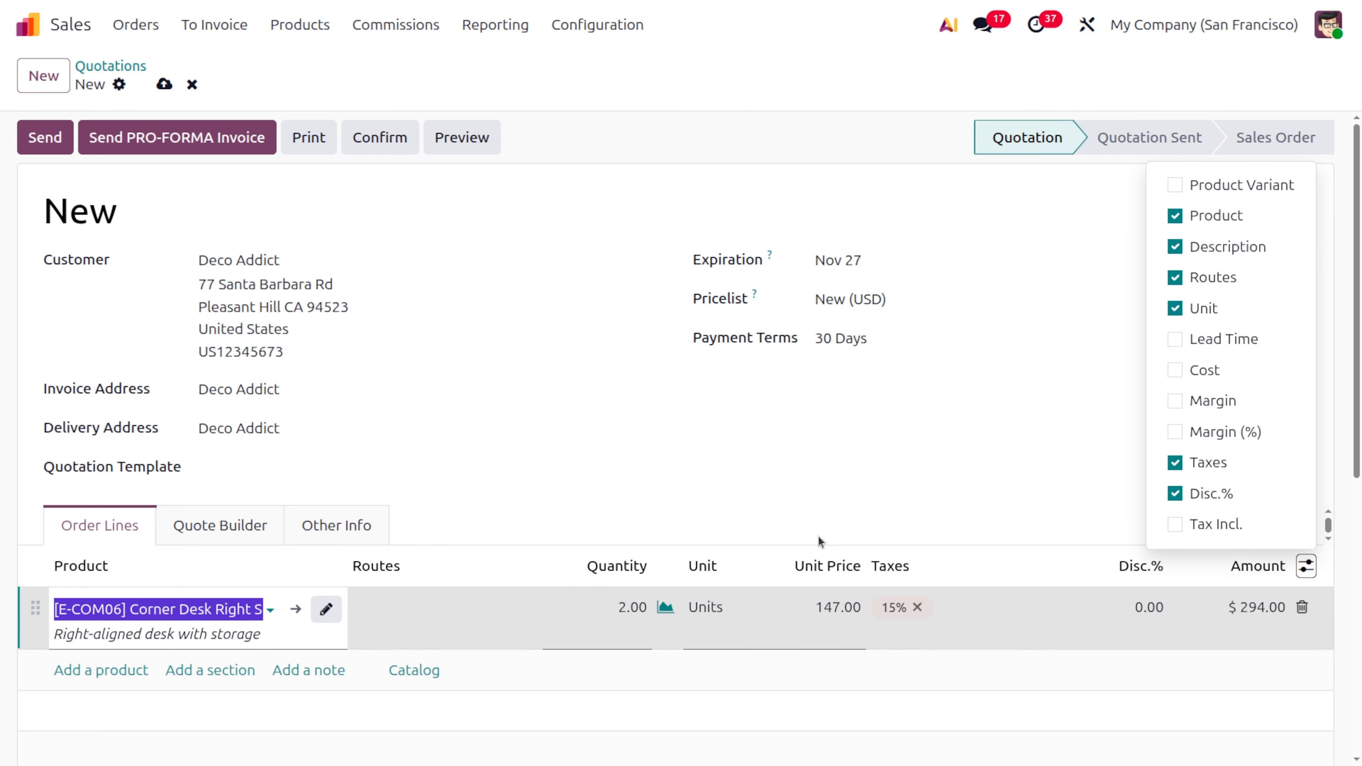
{"action": "left_click", "coordinate": [392, 623]}
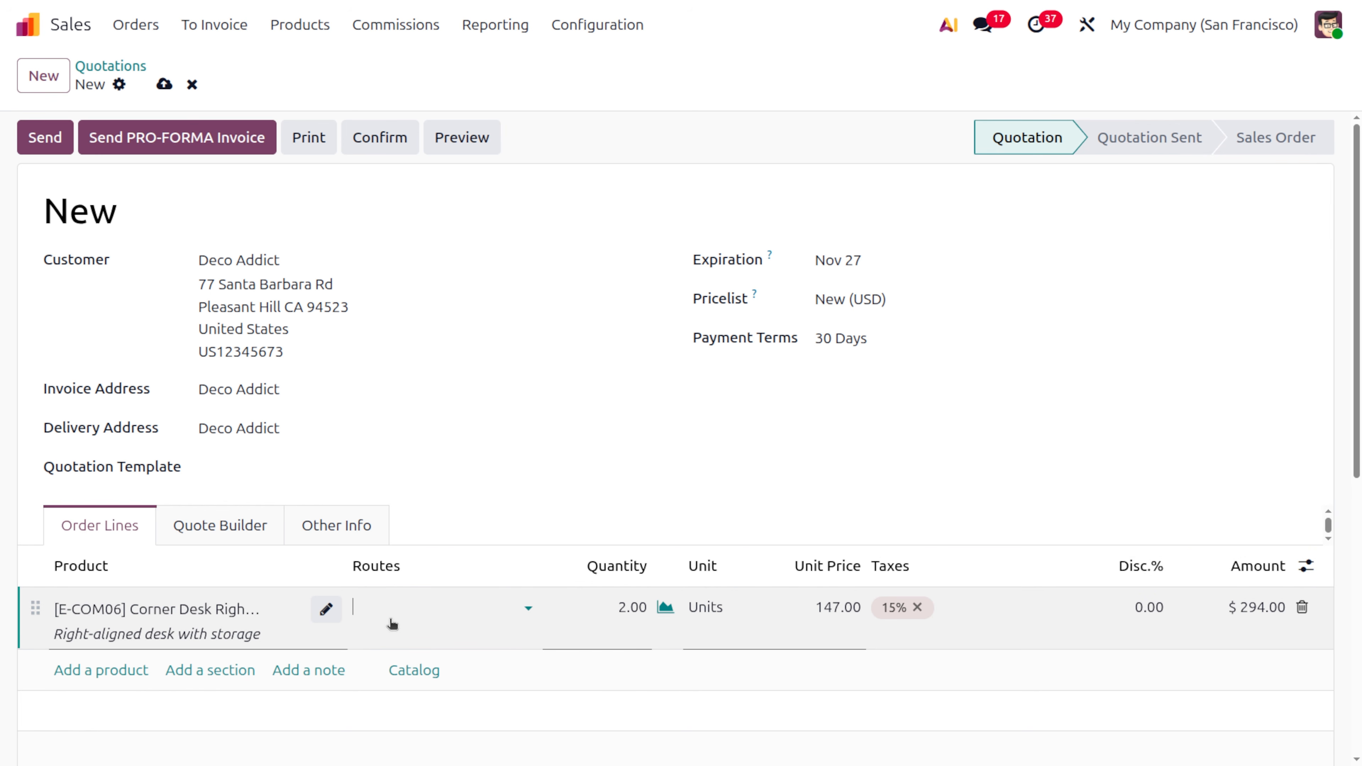
{"action": "left_click", "coordinate": [404, 609]}
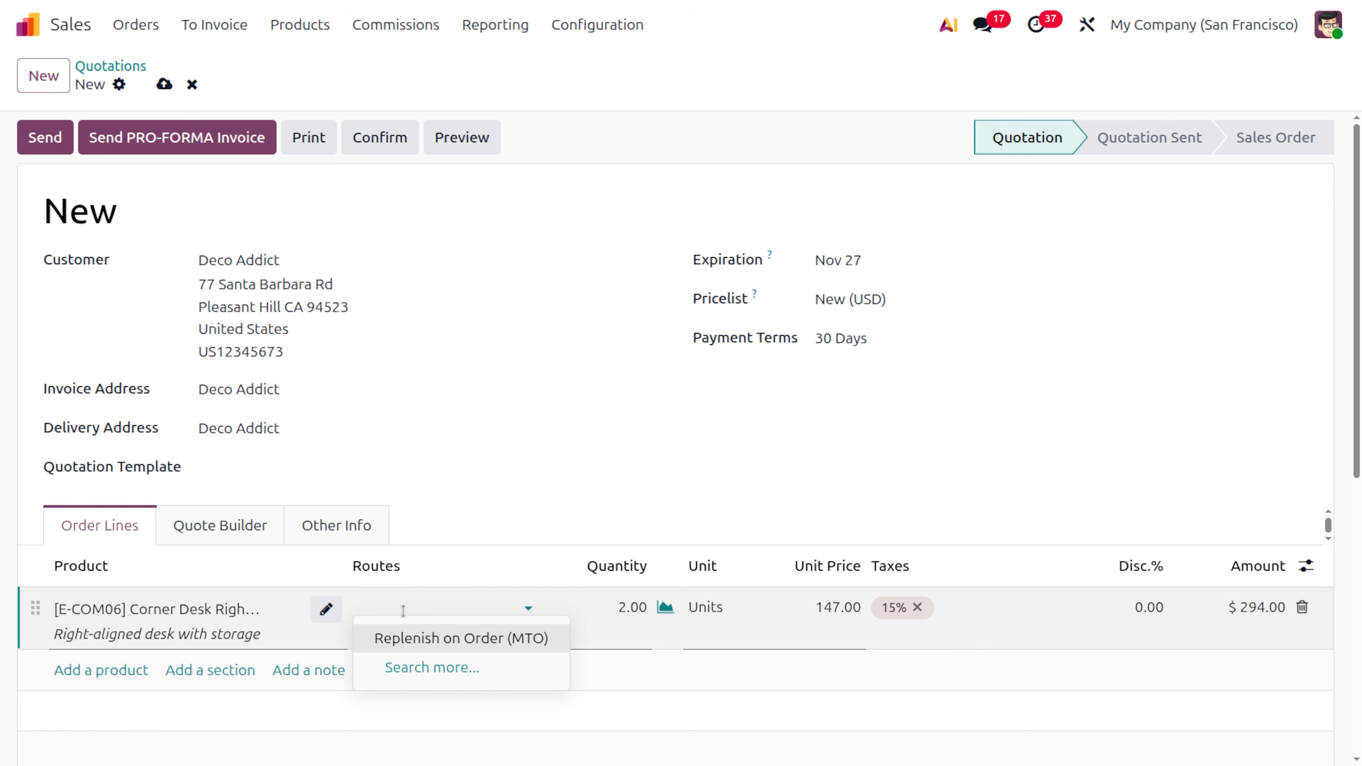
{"action": "left_click", "coordinate": [432, 640]}
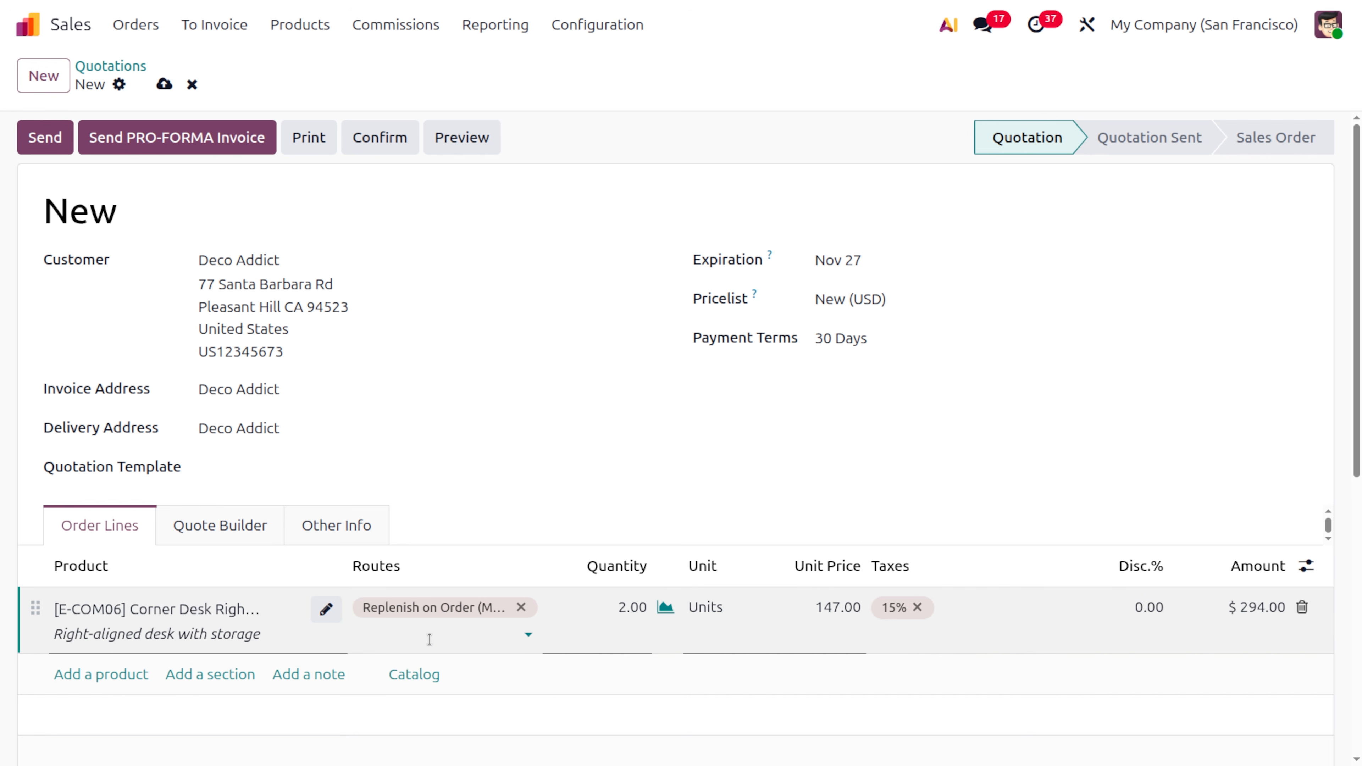
Step: View the full list of routes available for the Corner Desk Right Sit line and close it without selecting any
{"action": "left_click", "coordinate": [430, 639]}
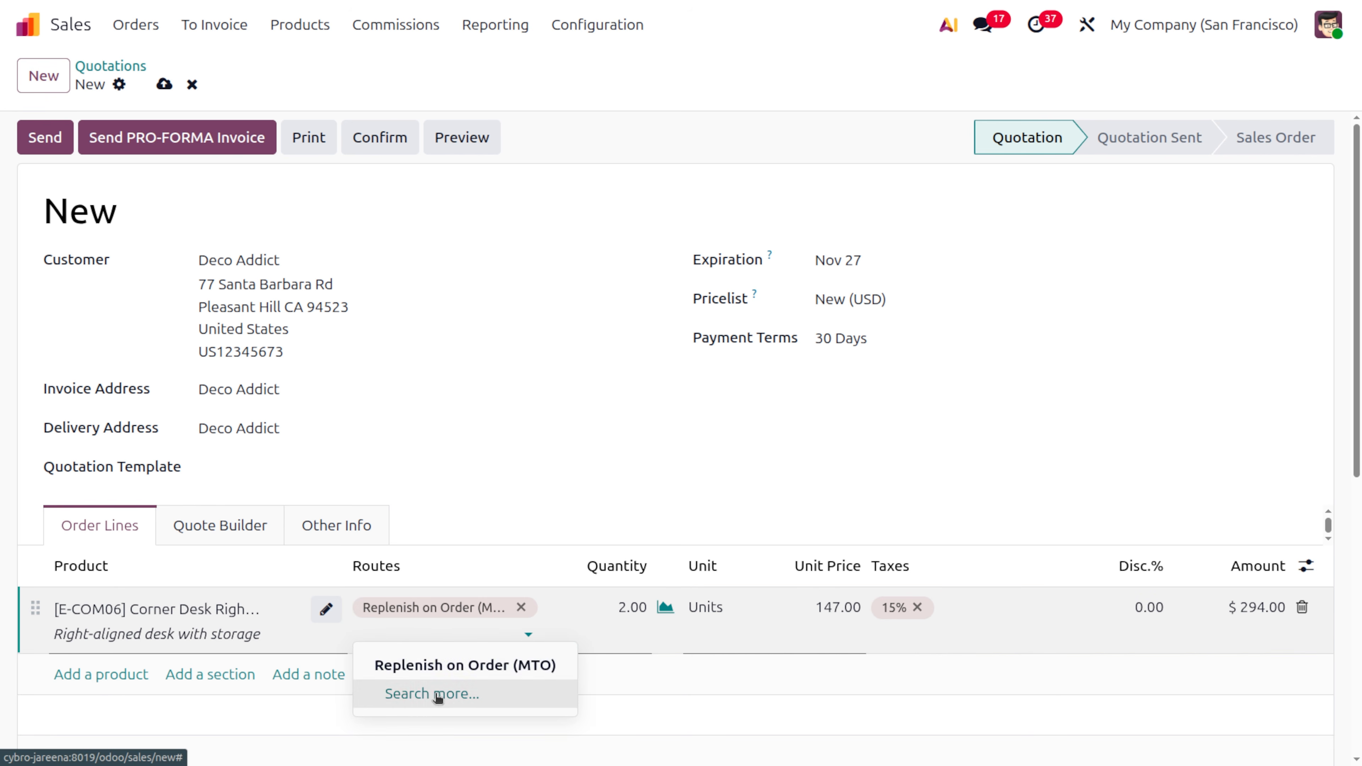
{"action": "left_click", "coordinate": [436, 693]}
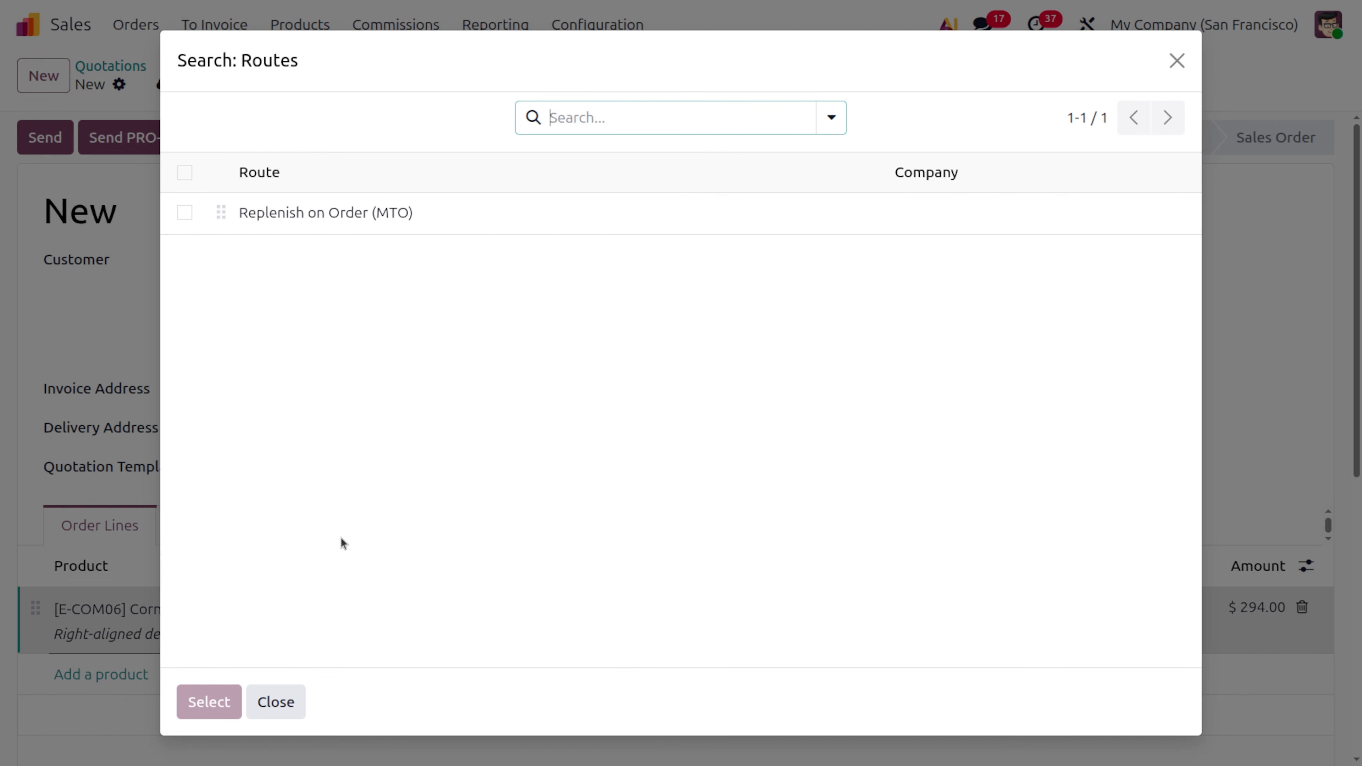
{"action": "left_click", "coordinate": [1174, 59]}
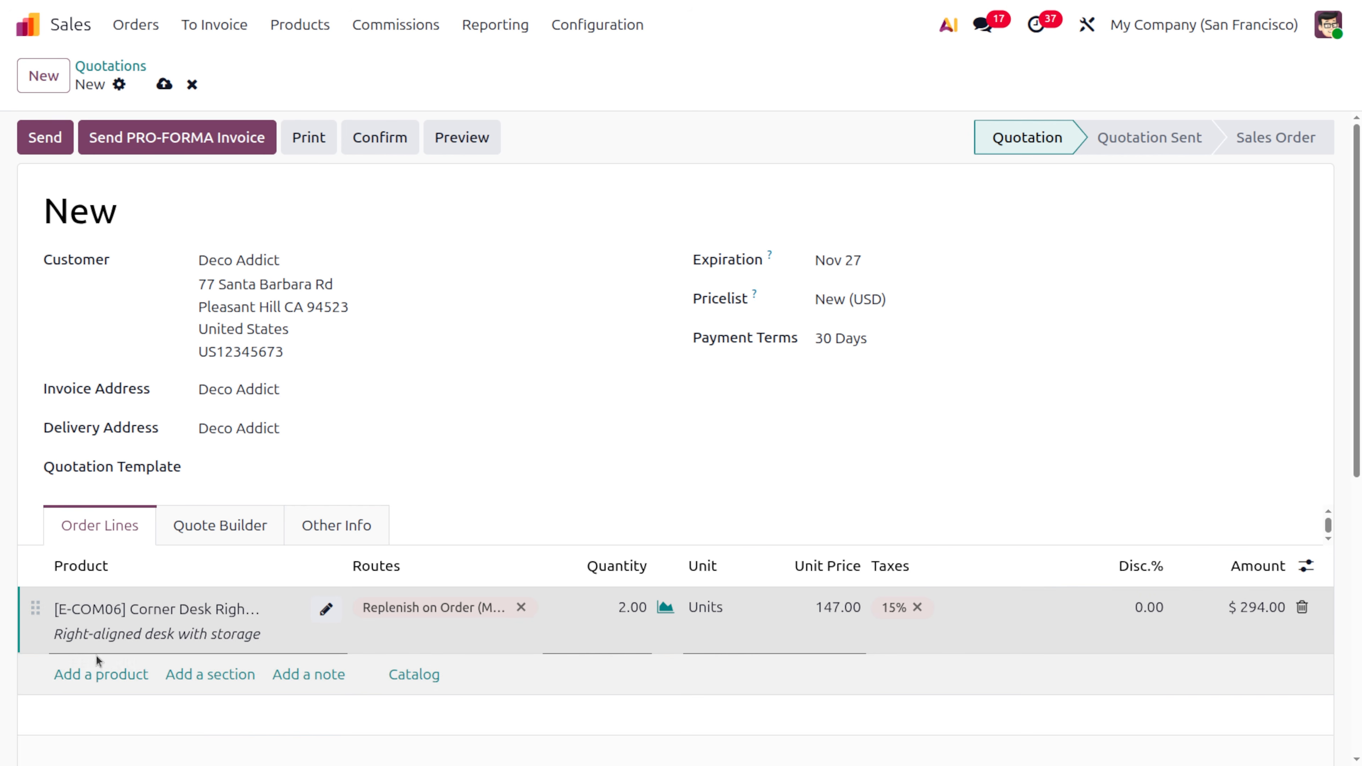
Step: Add Acoustic Bloc Screens in White to the quotation, leaving the customization empty
{"action": "left_click", "coordinate": [106, 675]}
{"action": "left_click", "coordinate": [106, 675]}
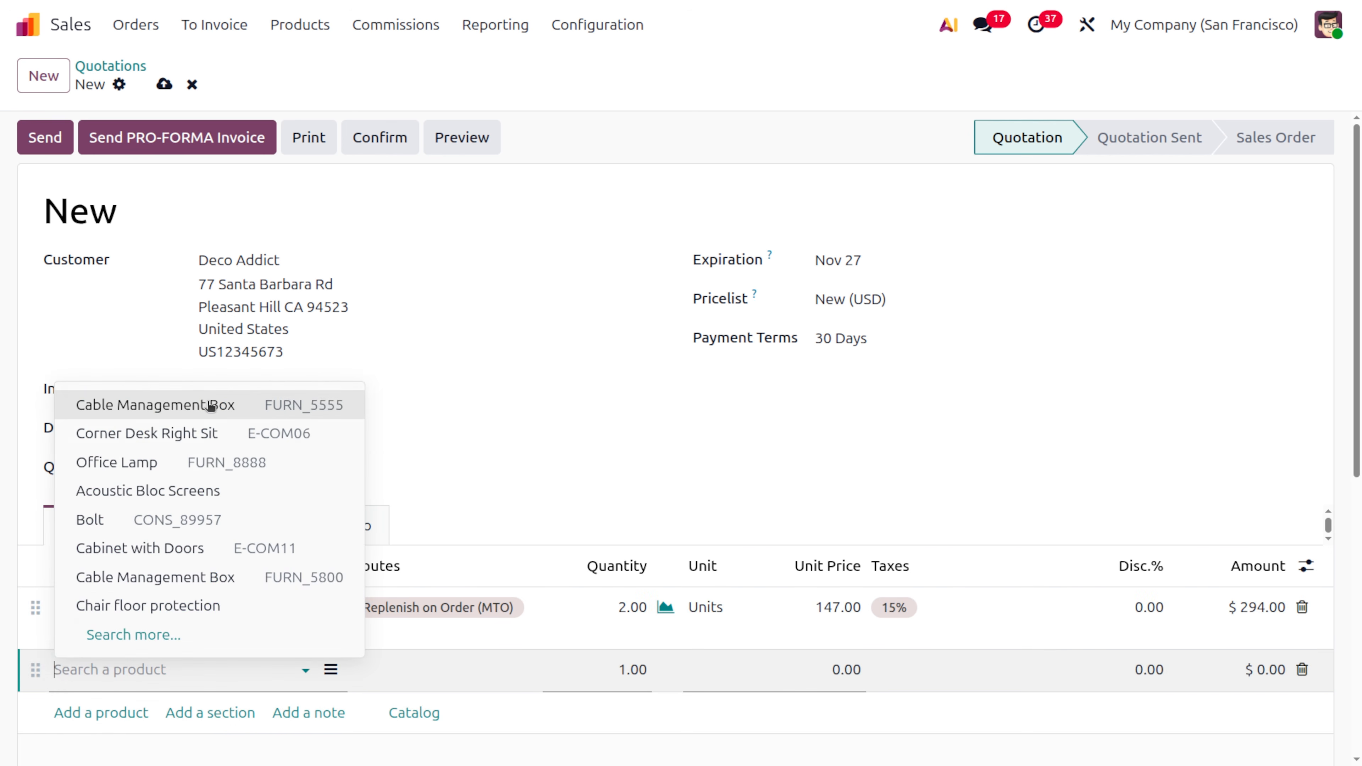
{"action": "left_click", "coordinate": [196, 491]}
{"action": "left_click", "coordinate": [215, 562]}
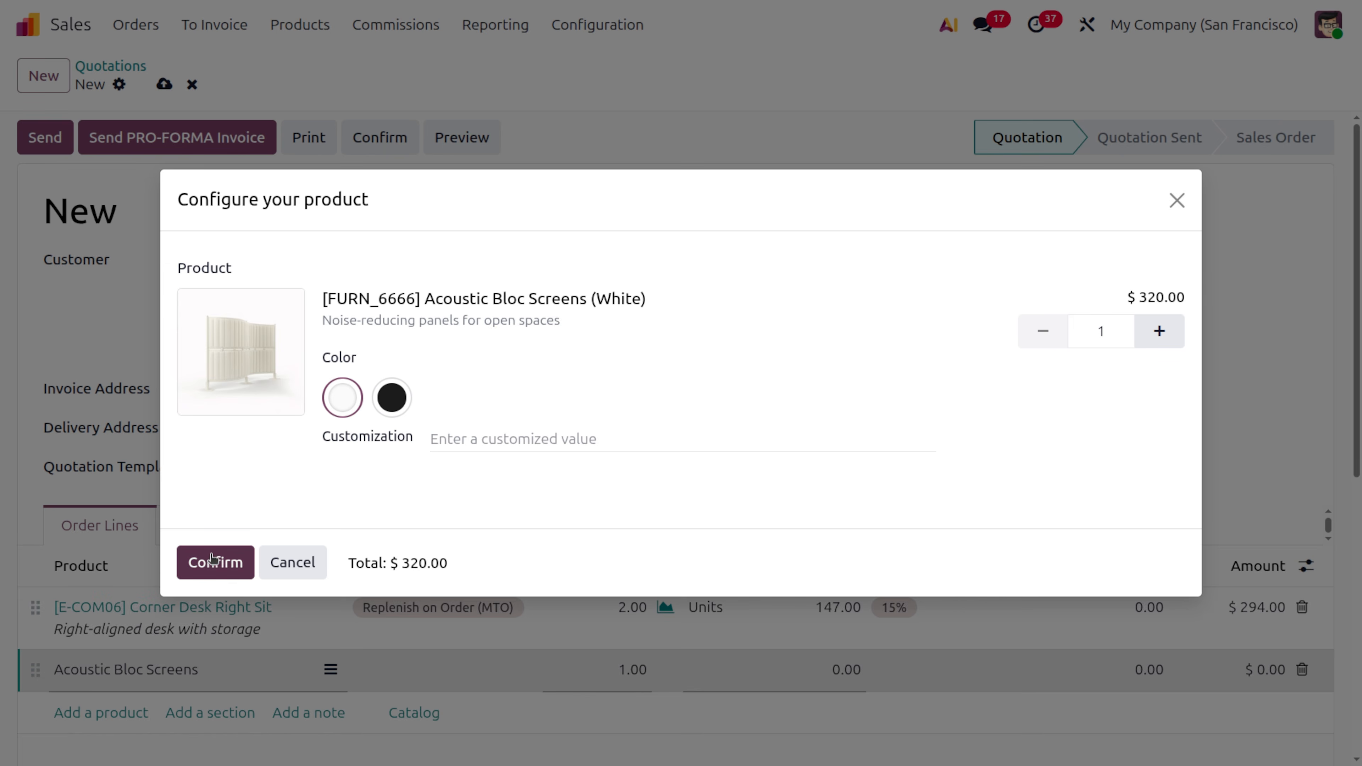
Step: Check the route choices for the Acoustic Bloc Screens line, leave its route empty, and save the quotation
{"action": "scroll", "coordinate": [390, 736], "scroll_direction": "down", "scroll_amount": 5}
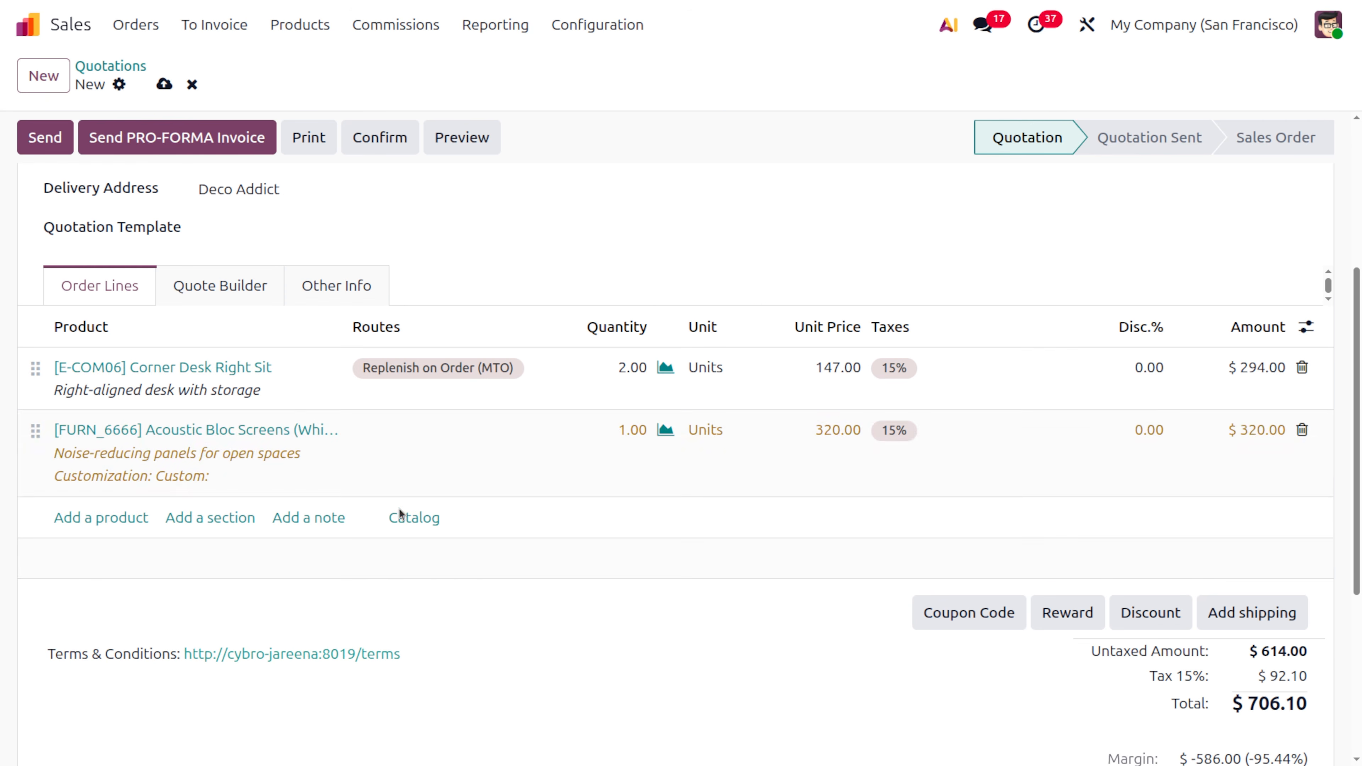
{"action": "left_click", "coordinate": [401, 436]}
{"action": "left_click", "coordinate": [399, 431]}
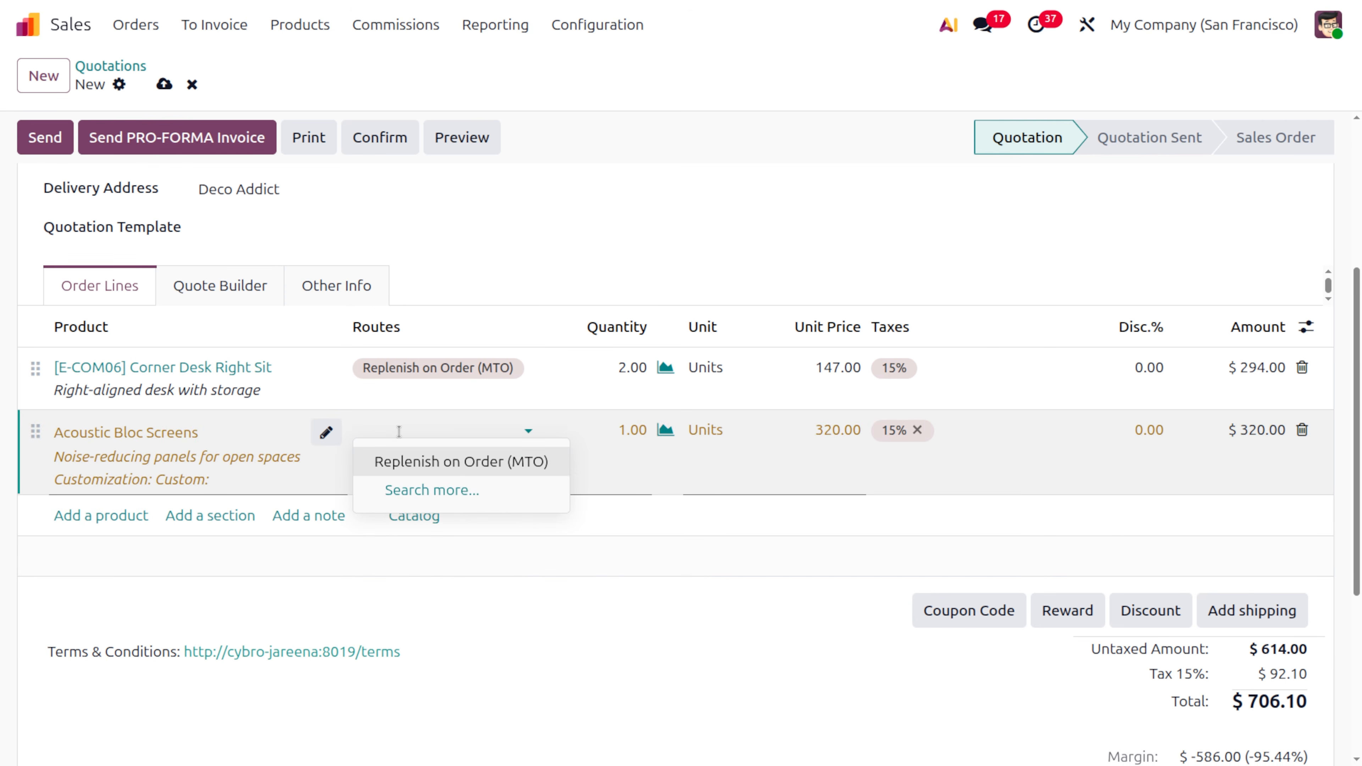
{"action": "left_click", "coordinate": [406, 431]}
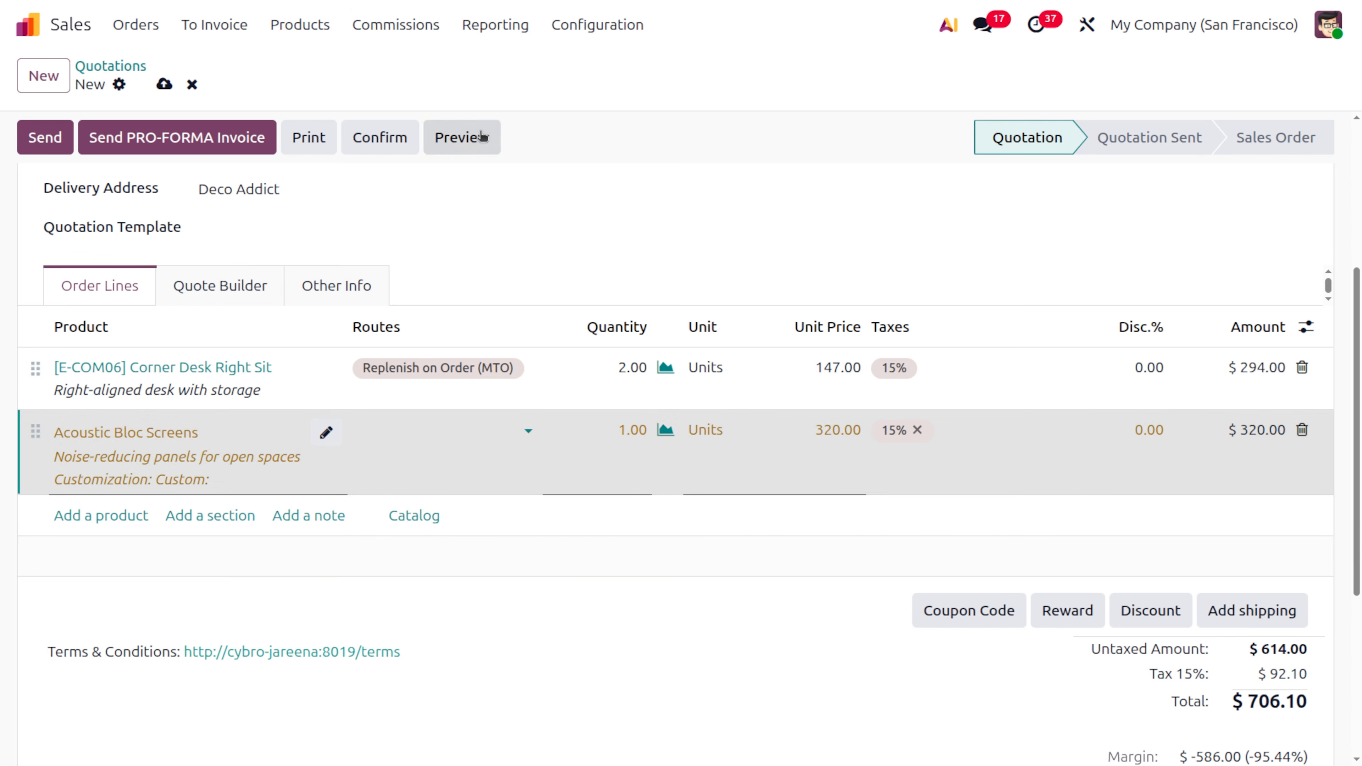
{"action": "scroll", "coordinate": [568, 240], "scroll_direction": "up", "scroll_amount": 5}
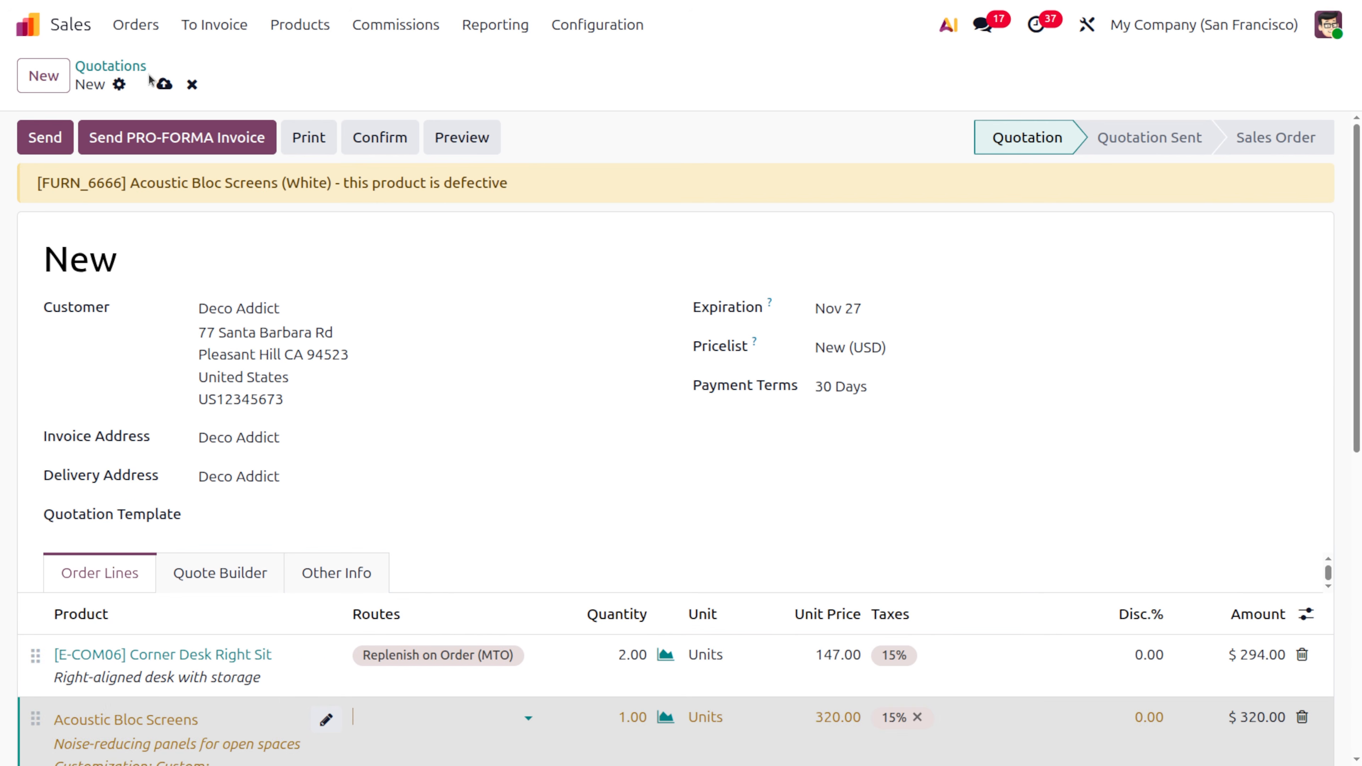
{"action": "left_click", "coordinate": [163, 85]}
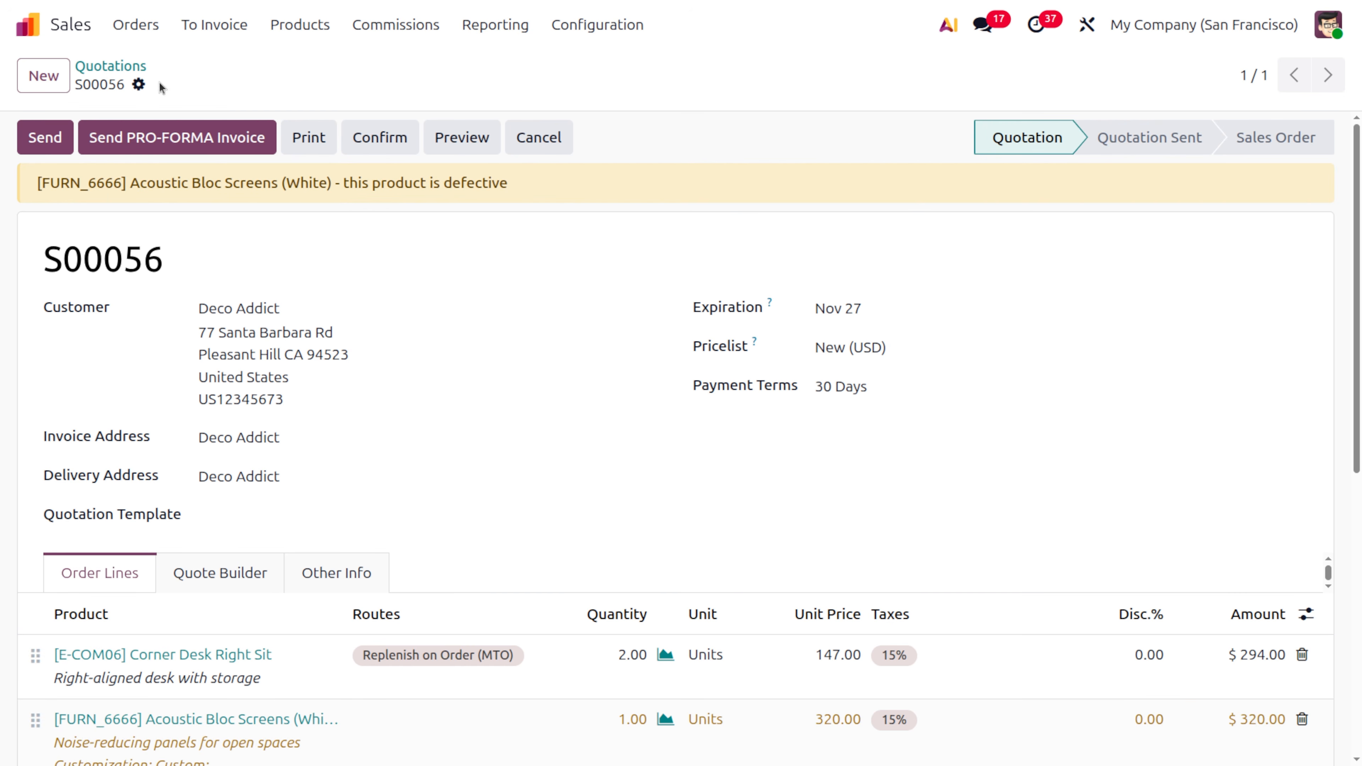
{"action": "scroll", "coordinate": [392, 402], "scroll_direction": "down", "scroll_amount": 2}
{"action": "scroll", "coordinate": [391, 402], "scroll_direction": "down", "scroll_amount": 5}
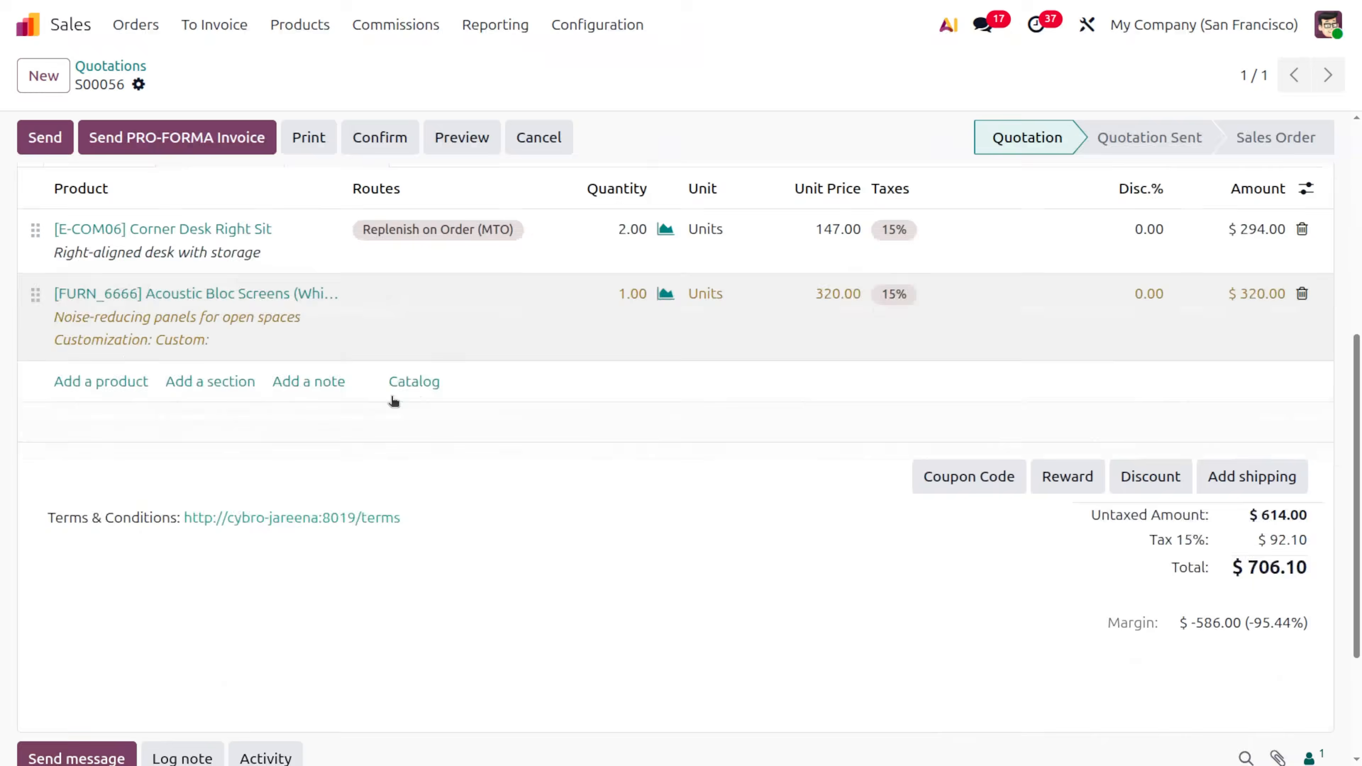
{"action": "scroll", "coordinate": [392, 402], "scroll_direction": "up", "scroll_amount": 6}
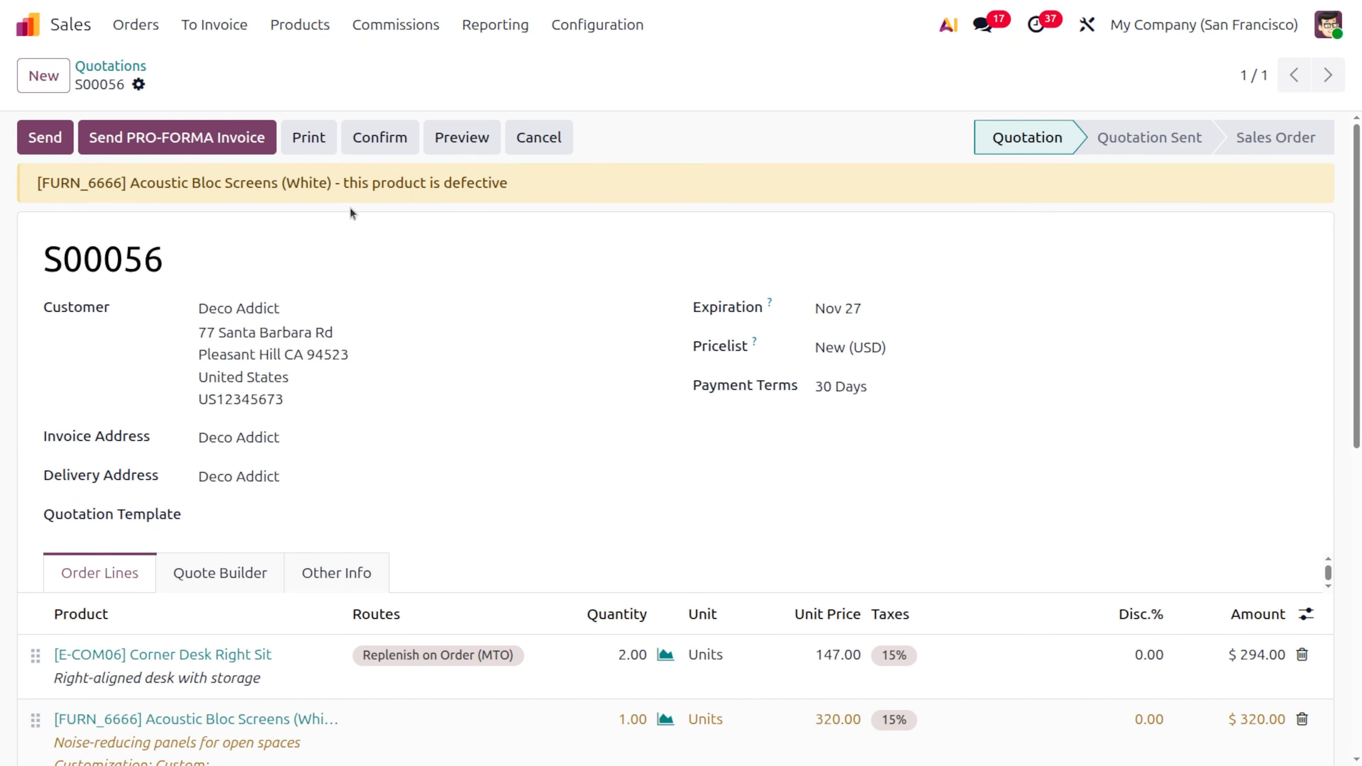
{"action": "scroll", "coordinate": [448, 435], "scroll_direction": "down", "scroll_amount": 5}
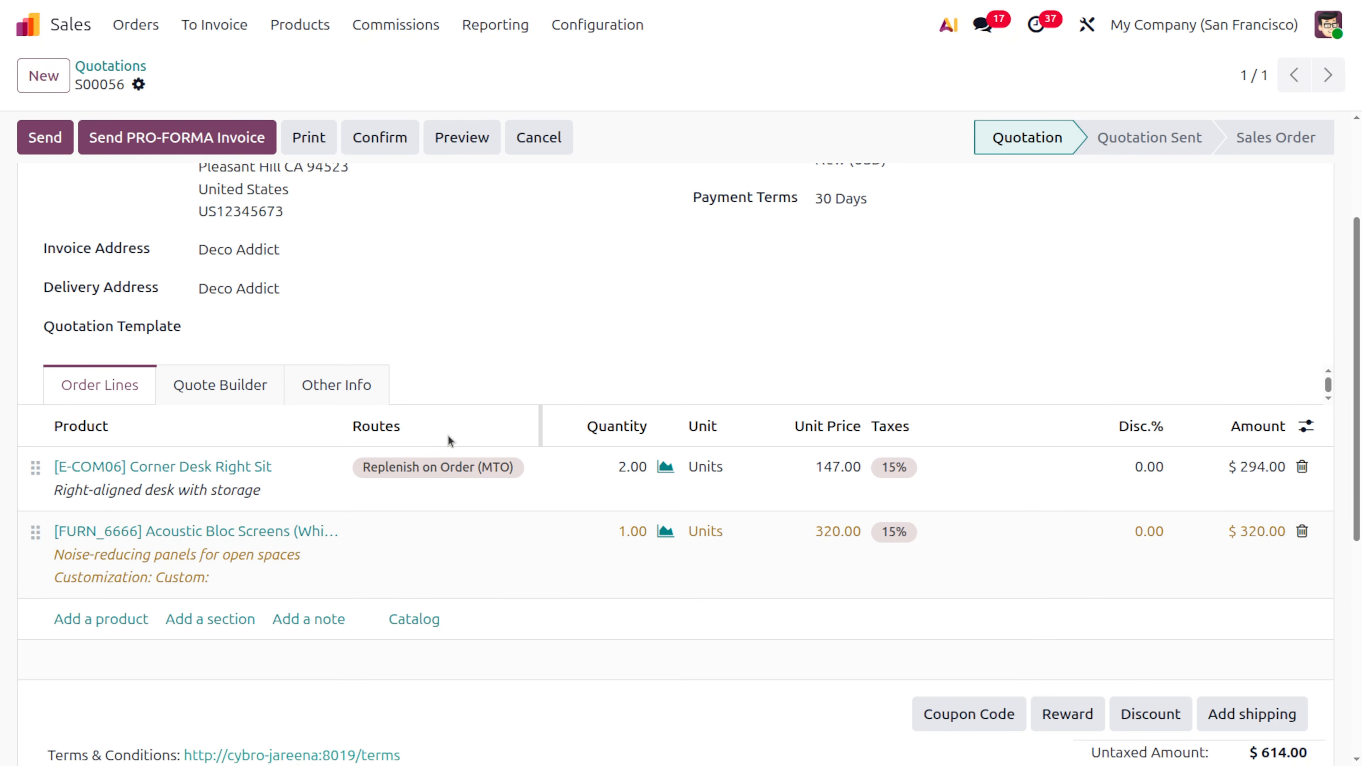
{"action": "scroll", "coordinate": [448, 435], "scroll_direction": "up", "scroll_amount": 5}
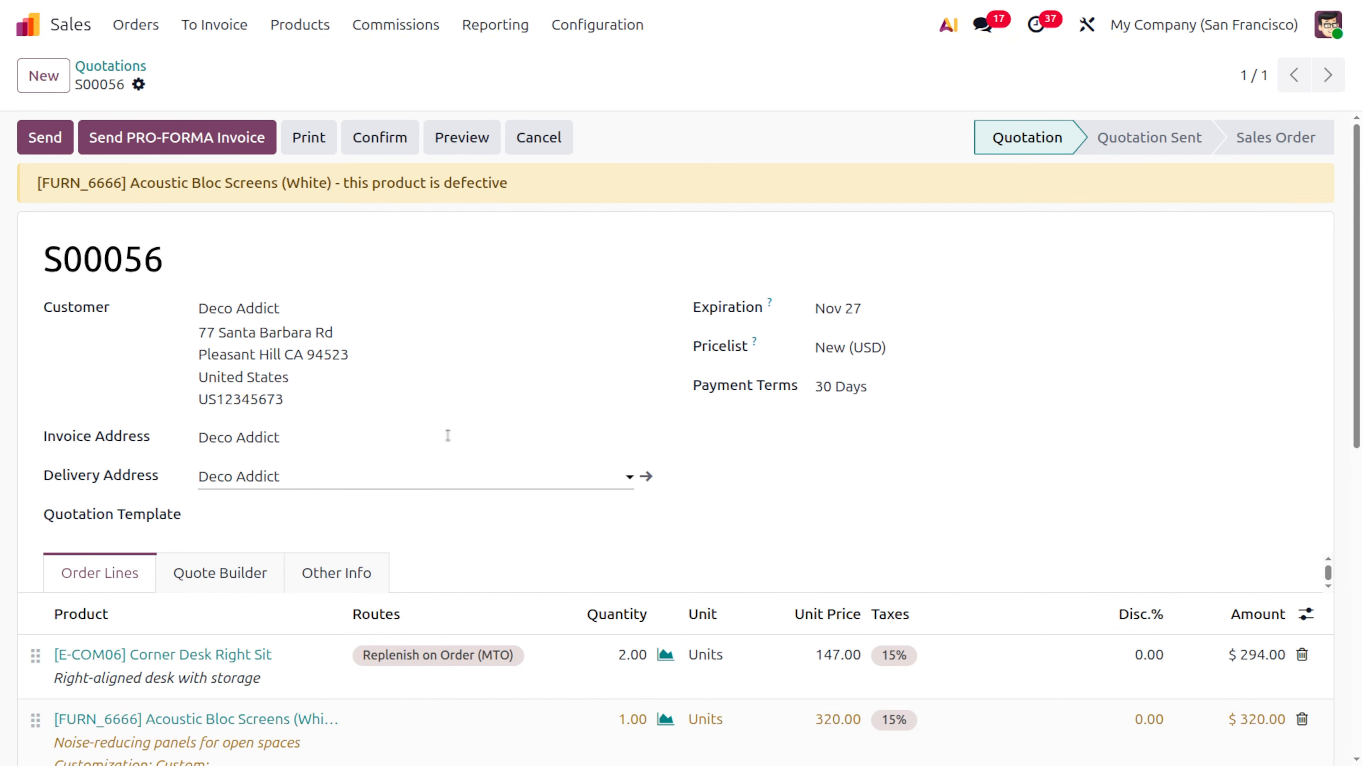
Step: Remove The Jackson Group from the vendors of Corner Desk Right Sit and try to confirm quotation S00056
{"action": "left_click", "coordinate": [247, 654]}
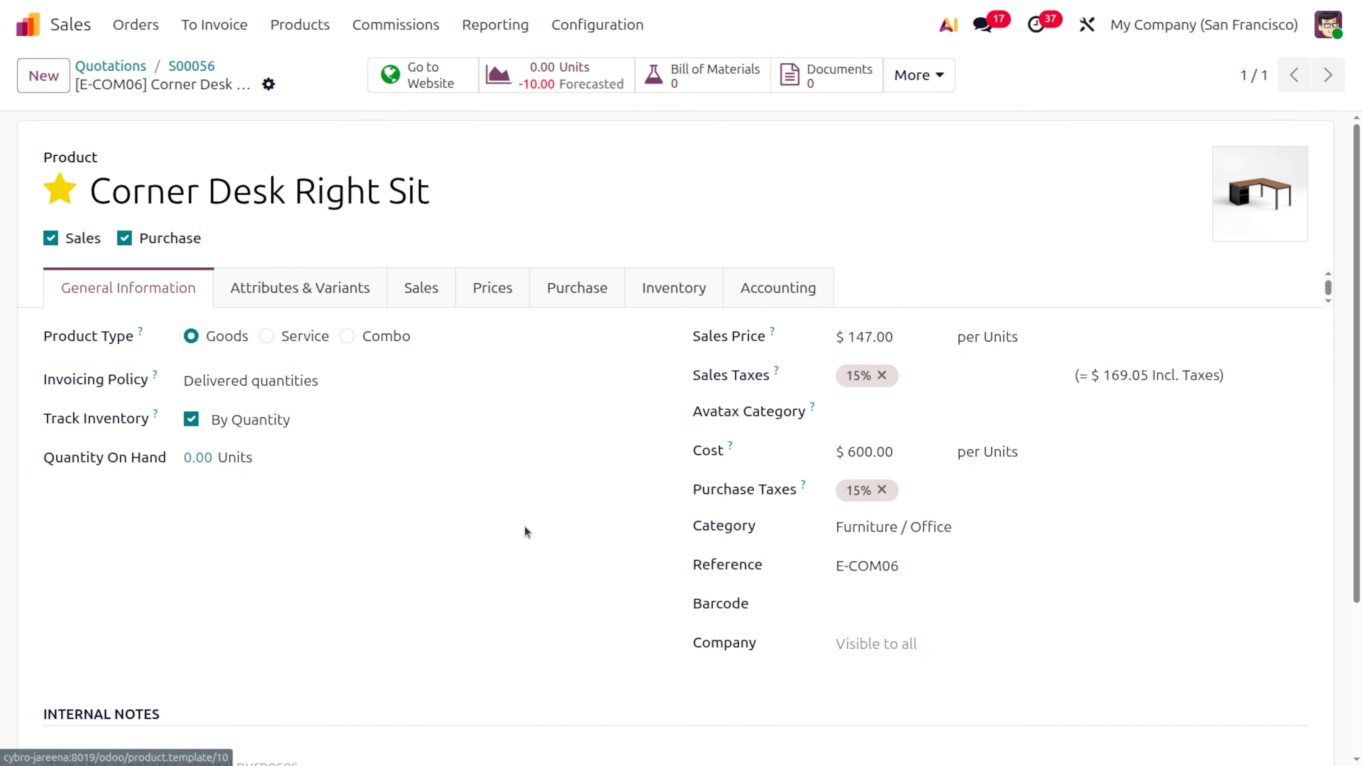
{"action": "left_click", "coordinate": [573, 290]}
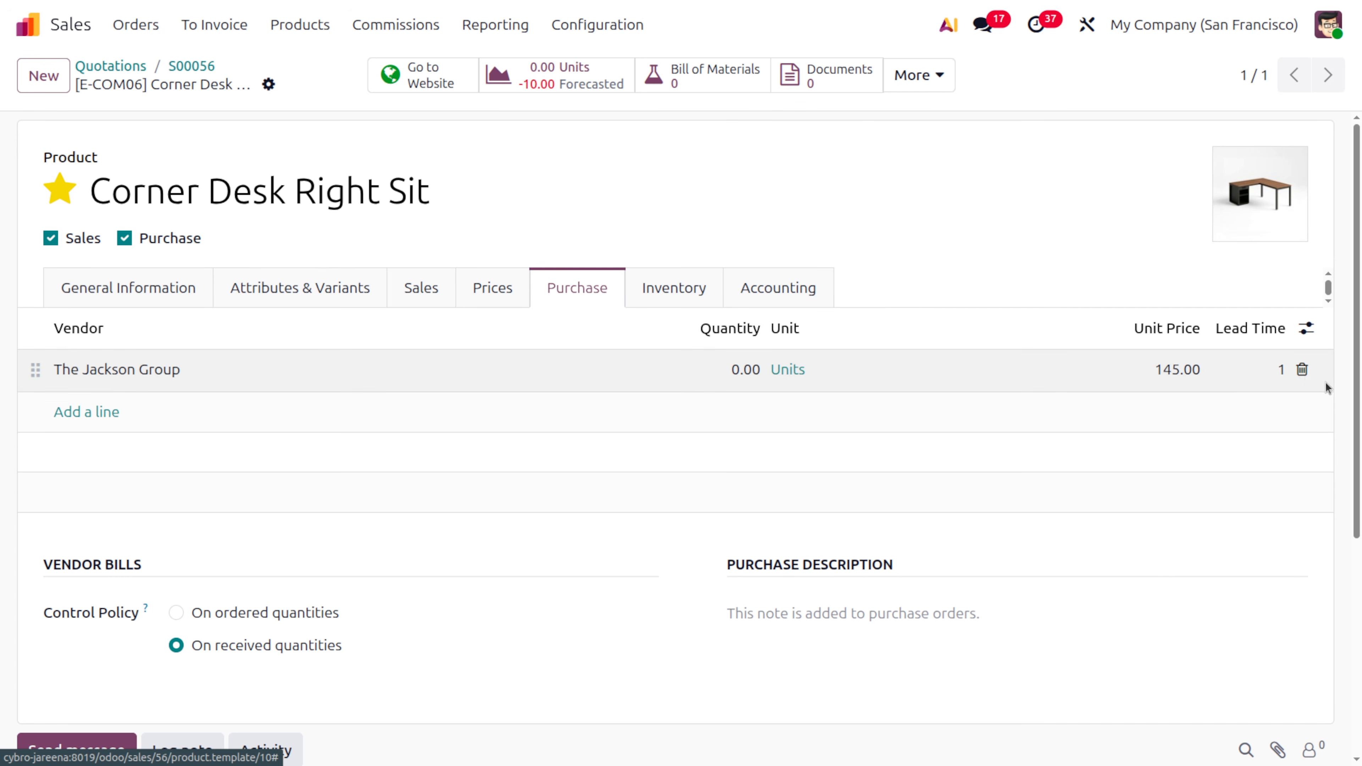
{"action": "left_click", "coordinate": [1302, 370]}
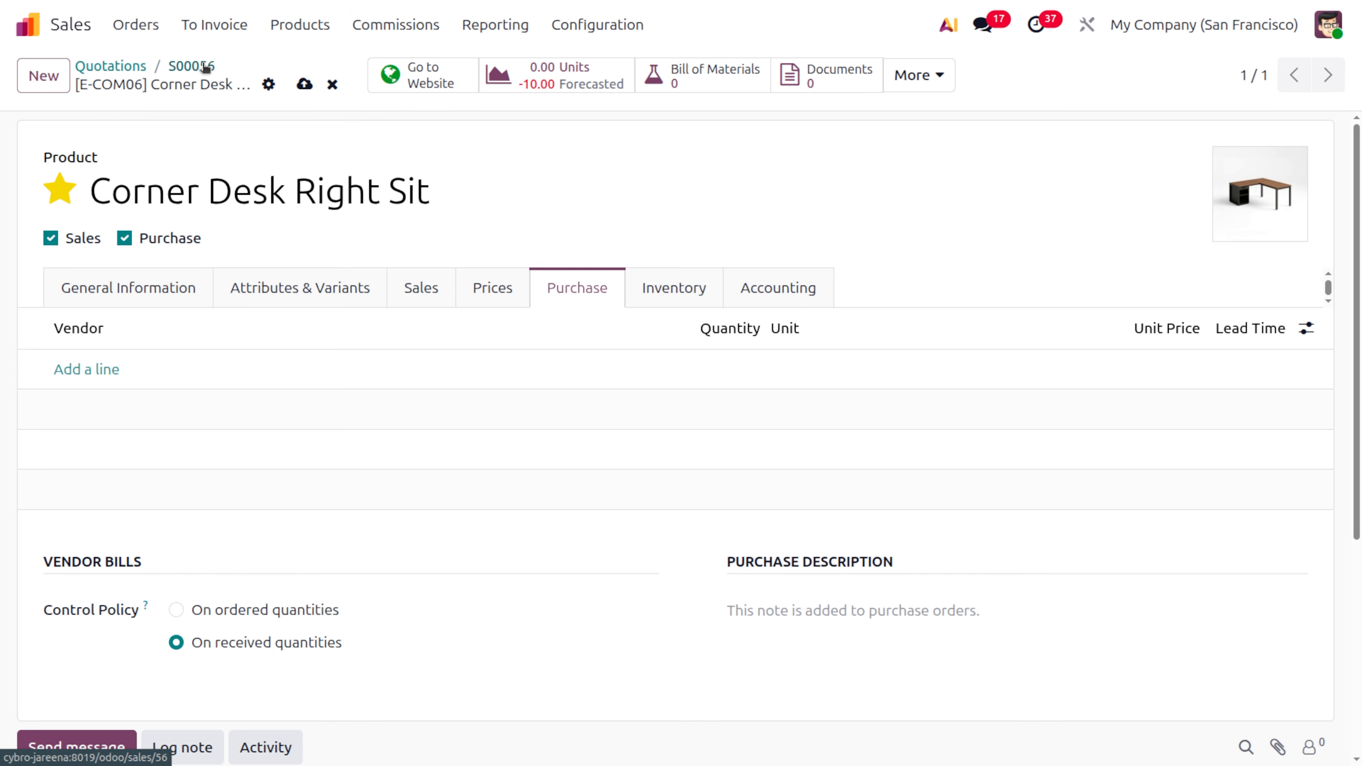
{"action": "left_click", "coordinate": [205, 67]}
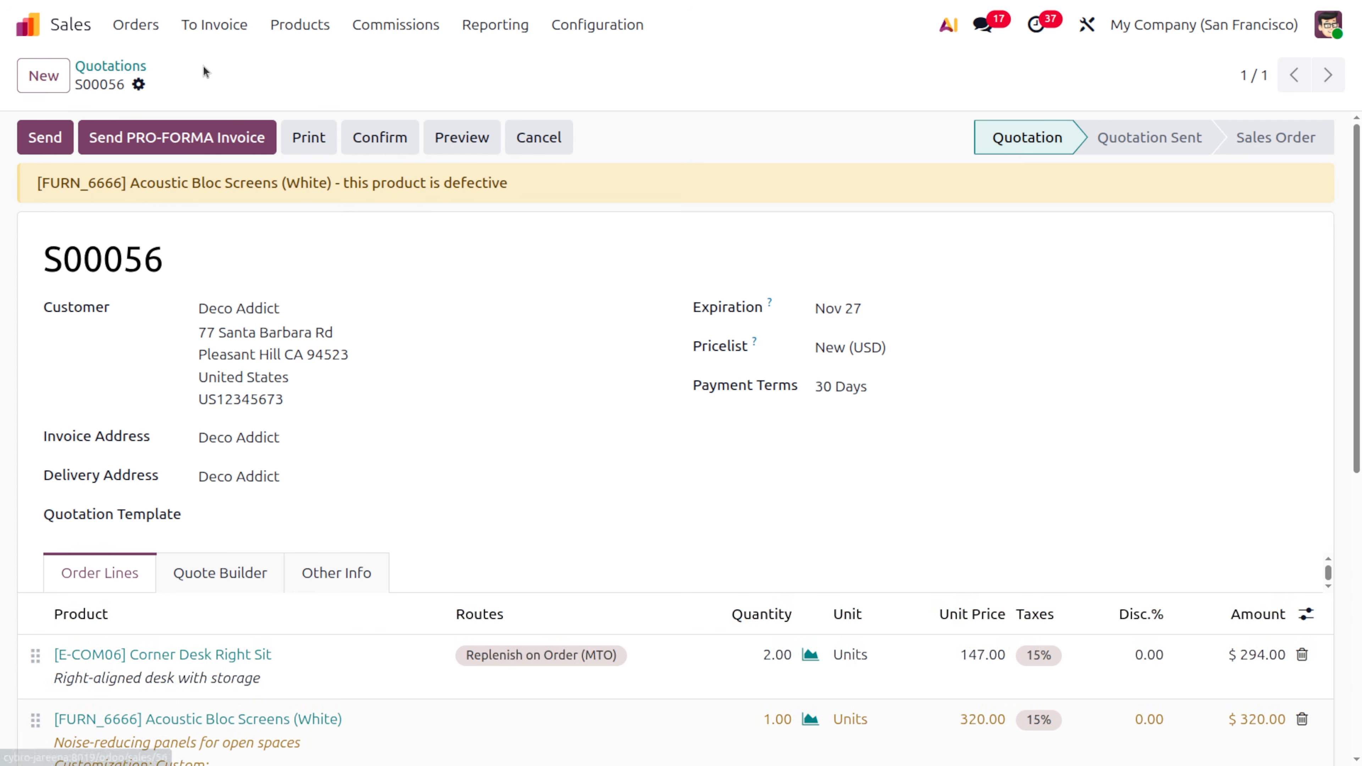
{"action": "left_click", "coordinate": [390, 144]}
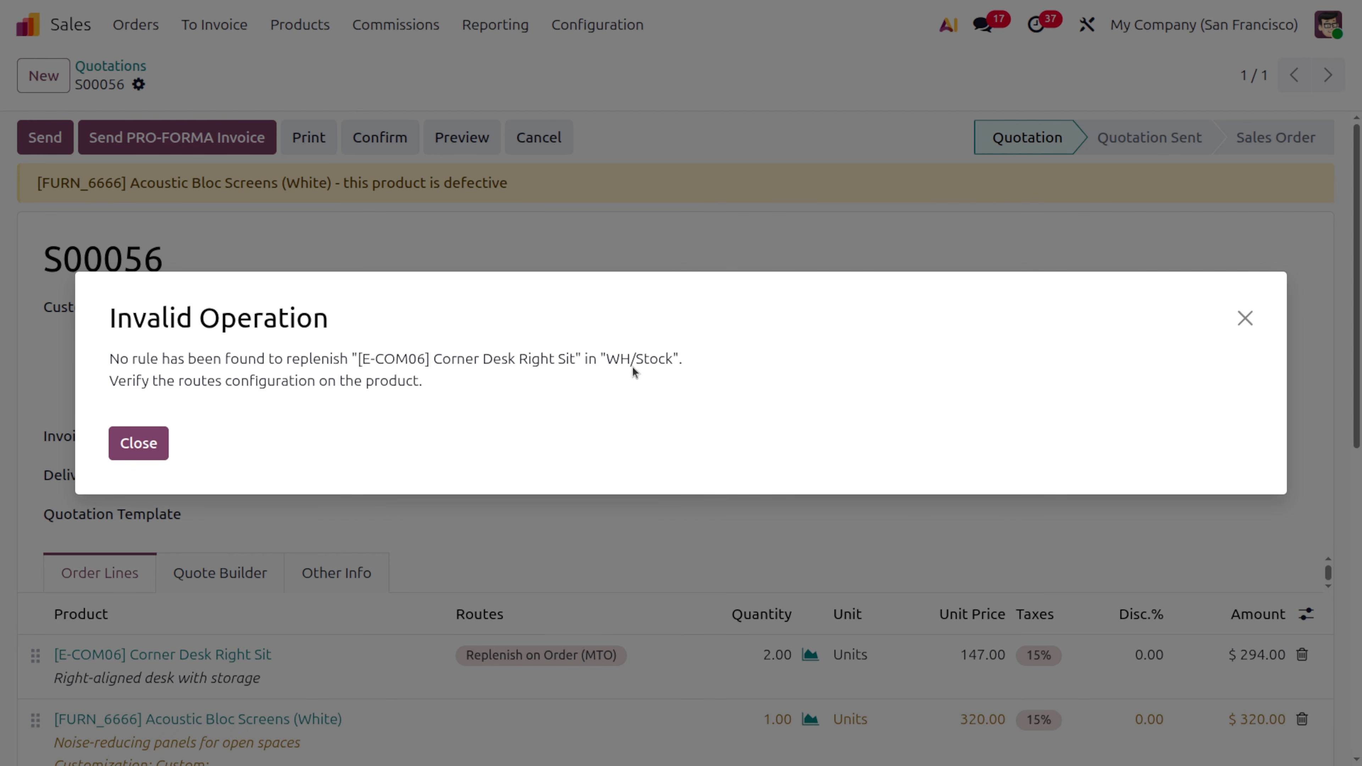
{"action": "left_click", "coordinate": [136, 445]}
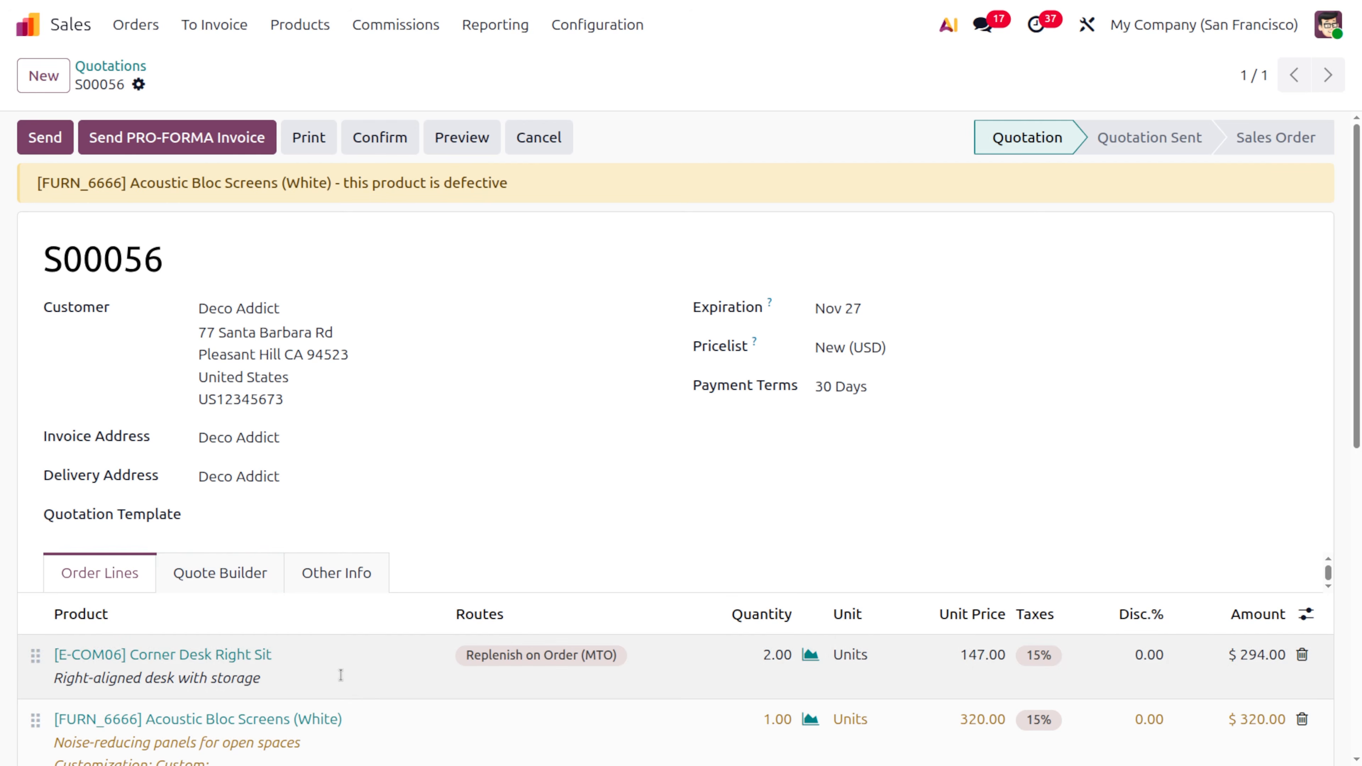
Step: Add an individual contact as vendor of Corner Desk Right Sit with quantity 1 and save the product
{"action": "left_click", "coordinate": [216, 653]}
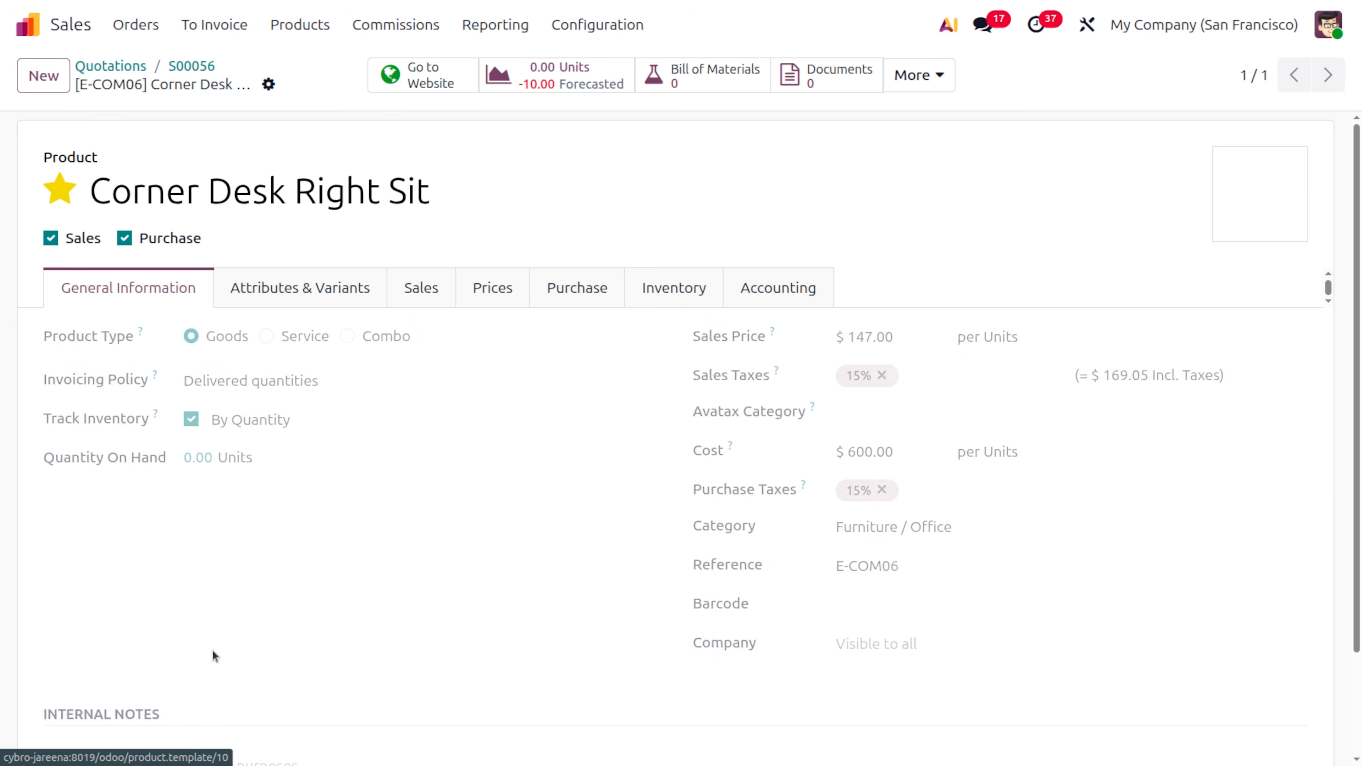
{"action": "left_click", "coordinate": [598, 289]}
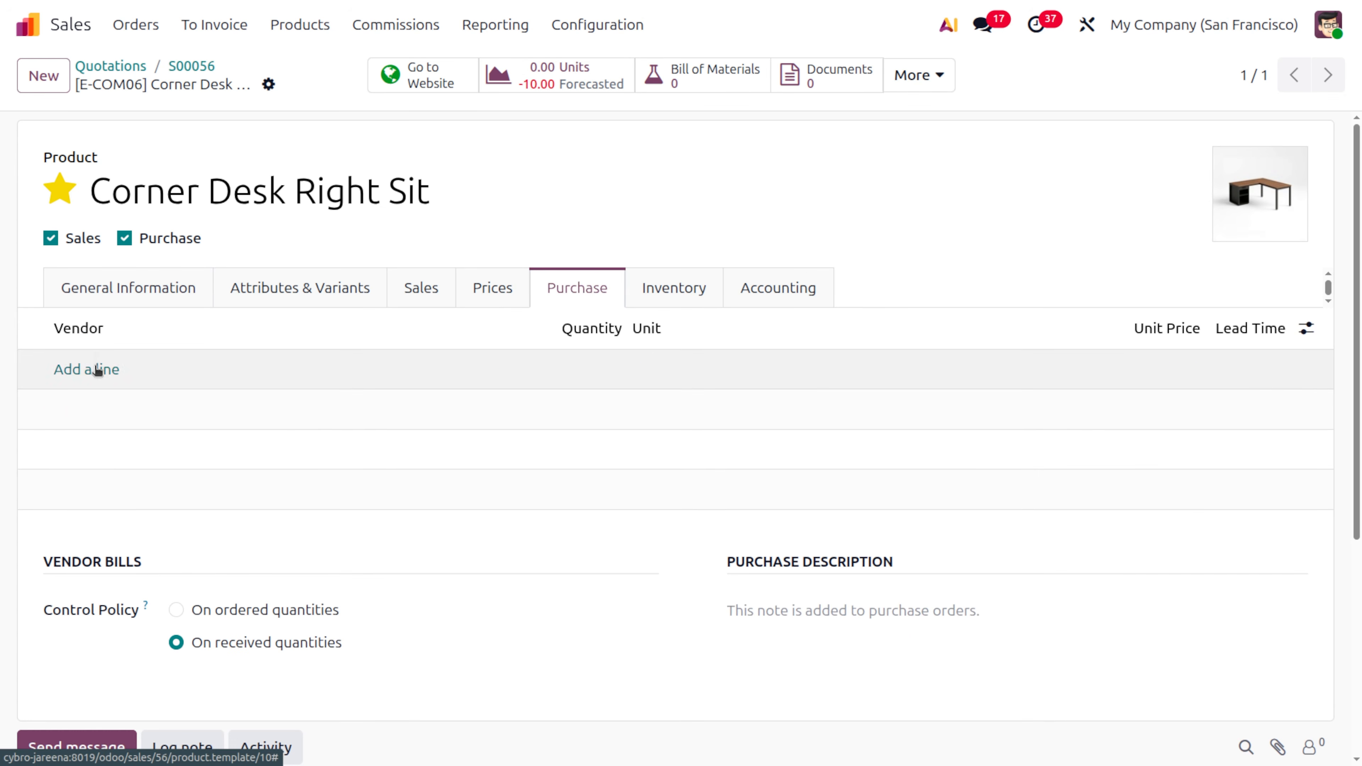
{"action": "left_click", "coordinate": [97, 370]}
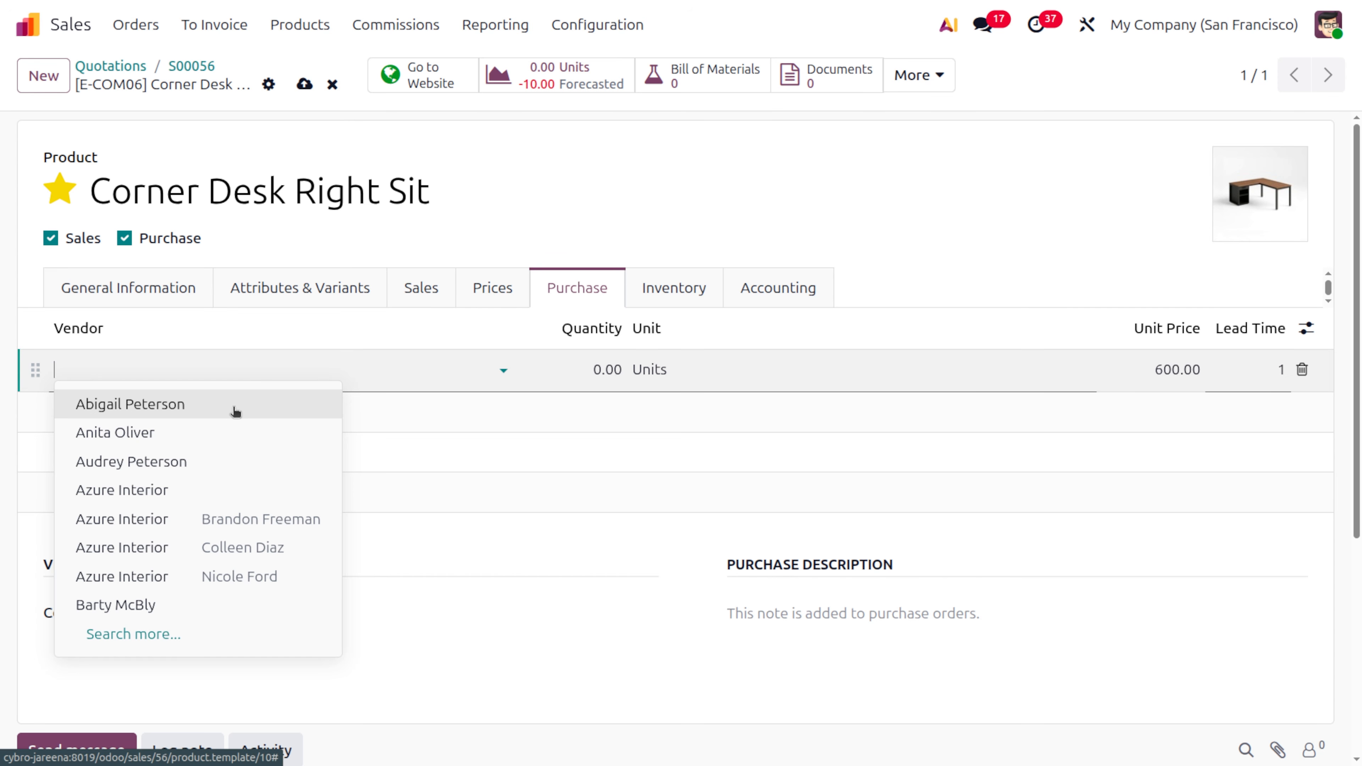
{"action": "left_click", "coordinate": [166, 432]}
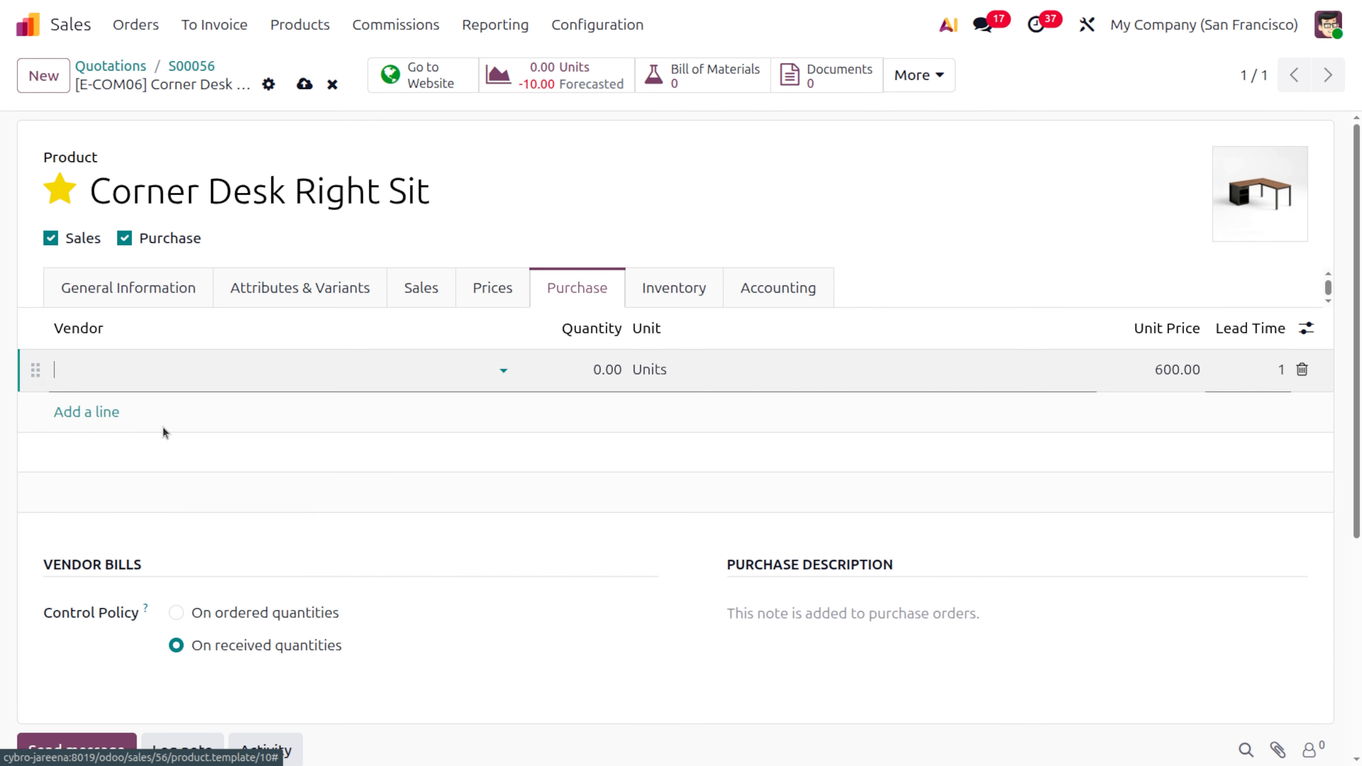
{"action": "left_click", "coordinate": [595, 360]}
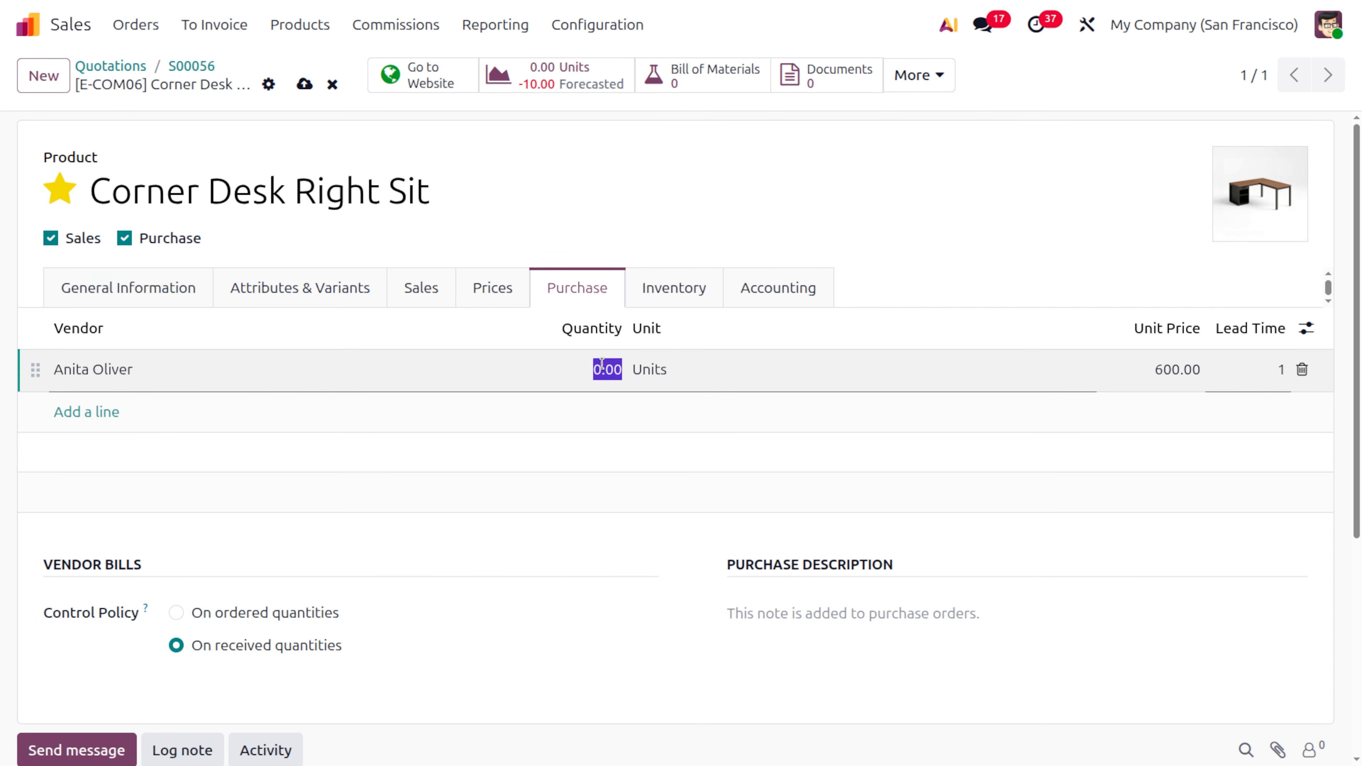
{"action": "type", "text": "1"}
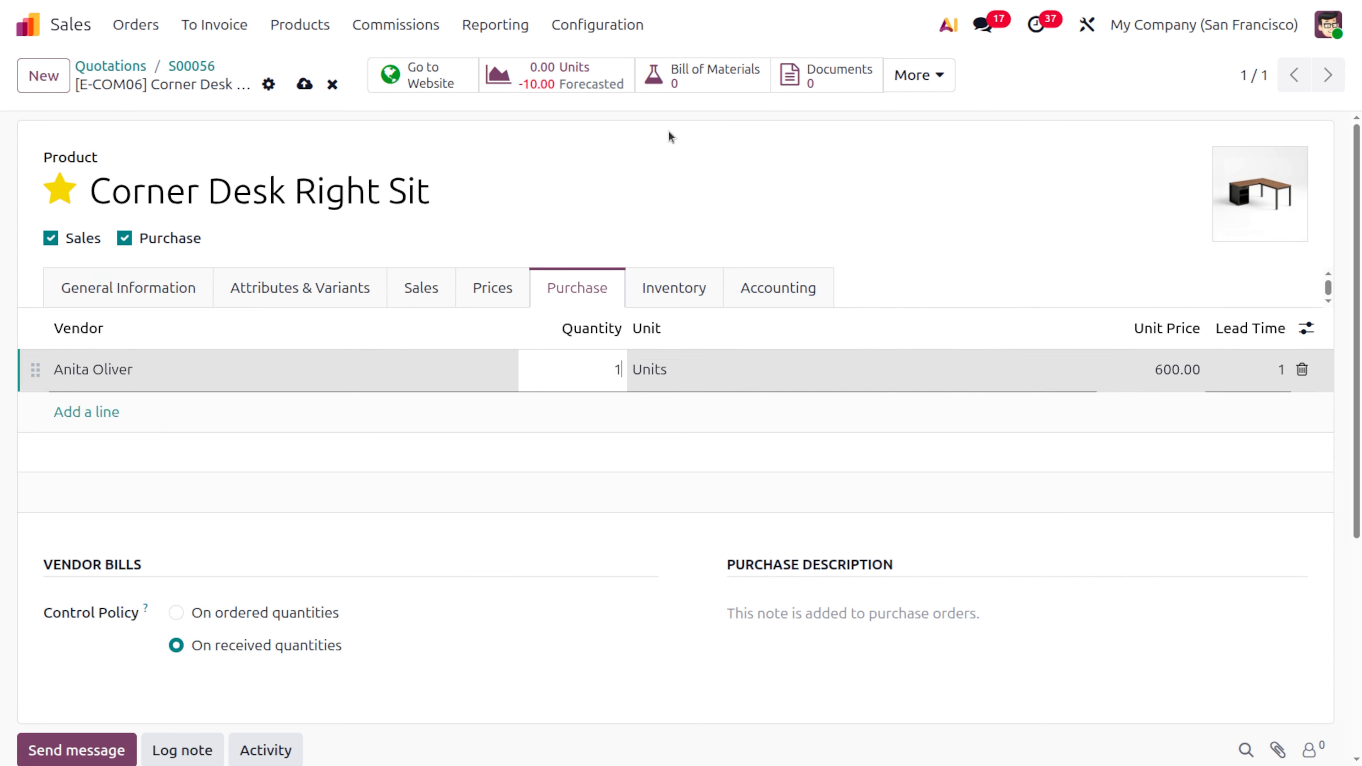
{"action": "left_click", "coordinate": [304, 84]}
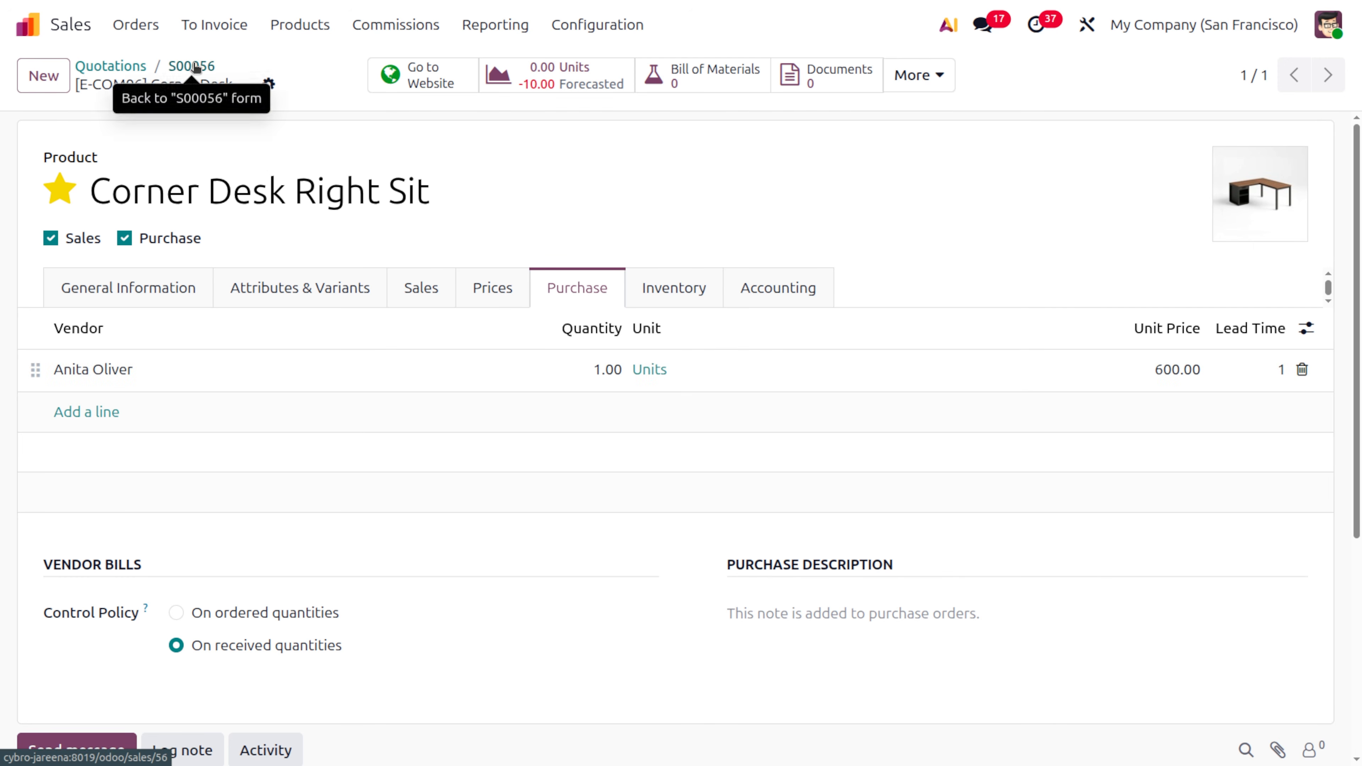
Step: Confirm sales quotation S00056 and the request for quotation linked to it
{"action": "left_click", "coordinate": [194, 66]}
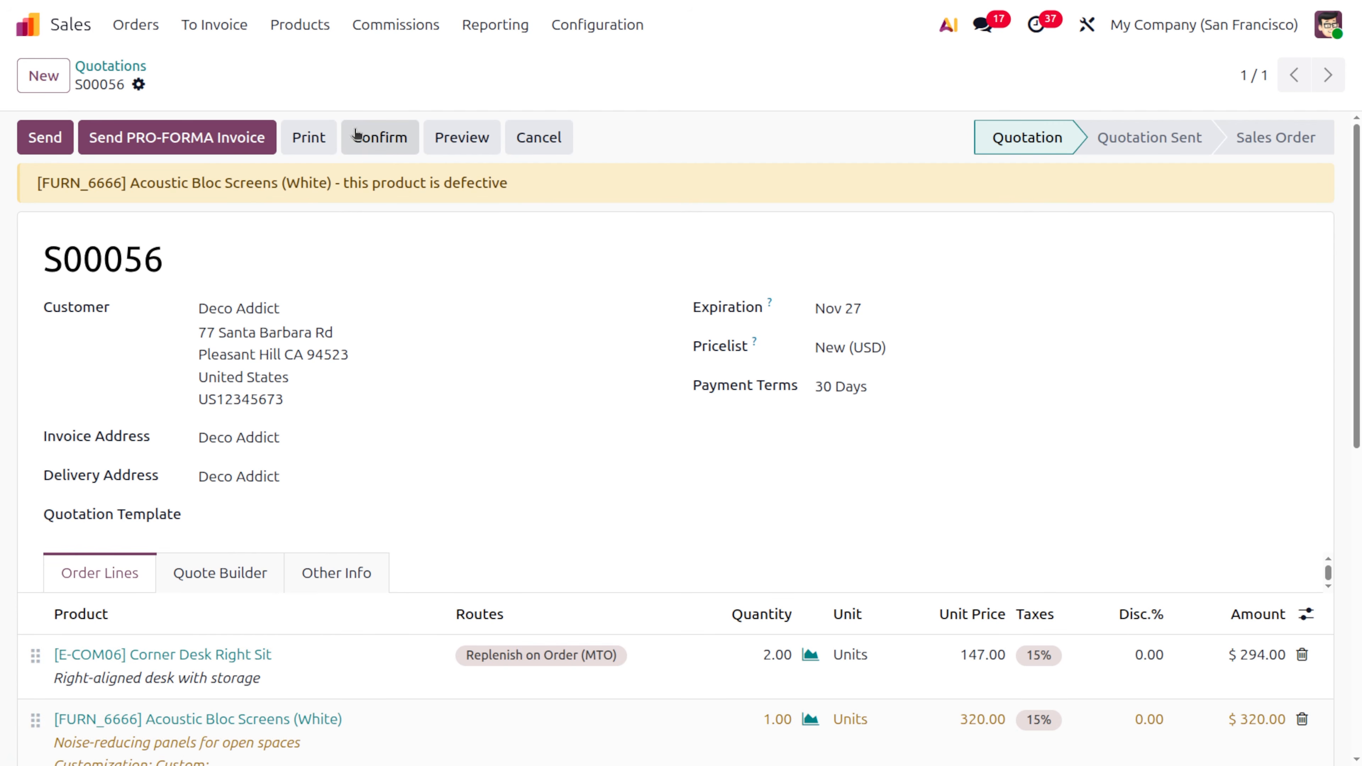
{"action": "left_click", "coordinate": [390, 143]}
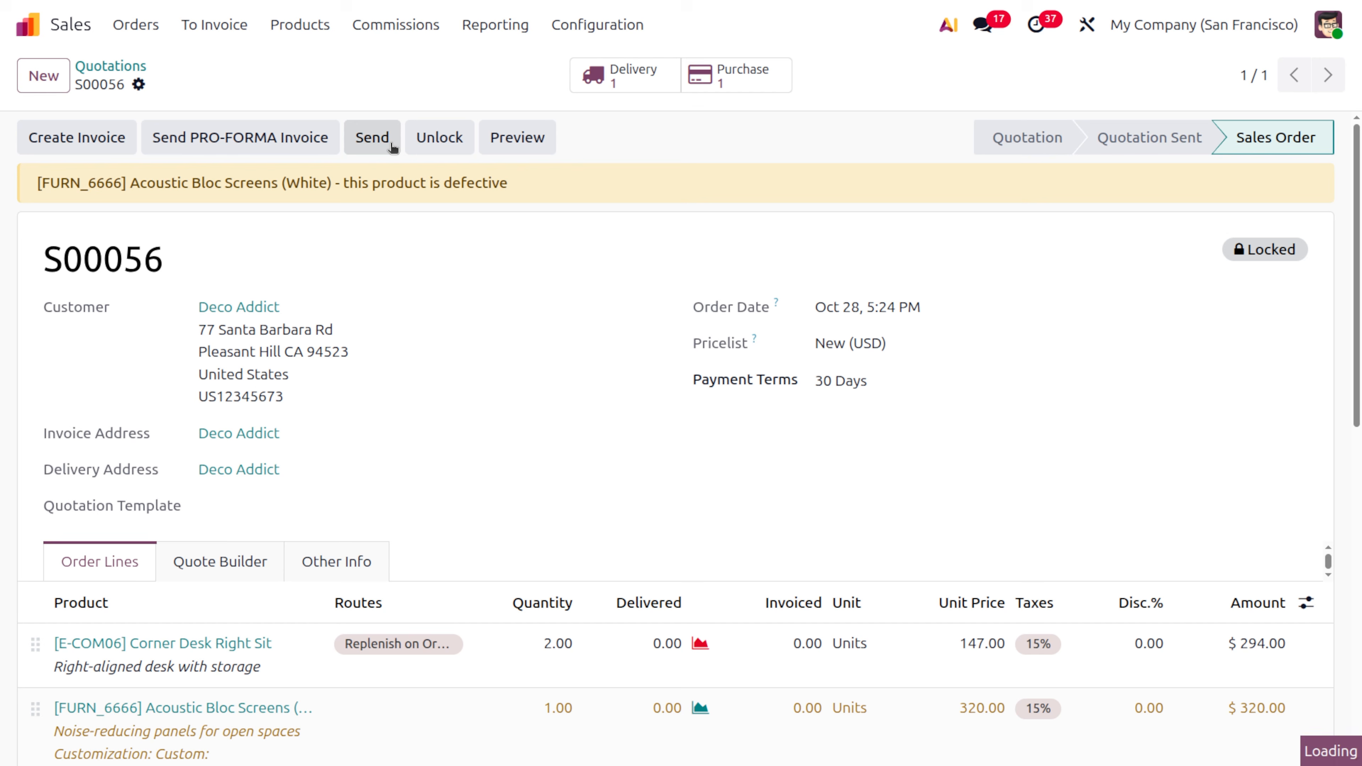
{"action": "left_click", "coordinate": [767, 79]}
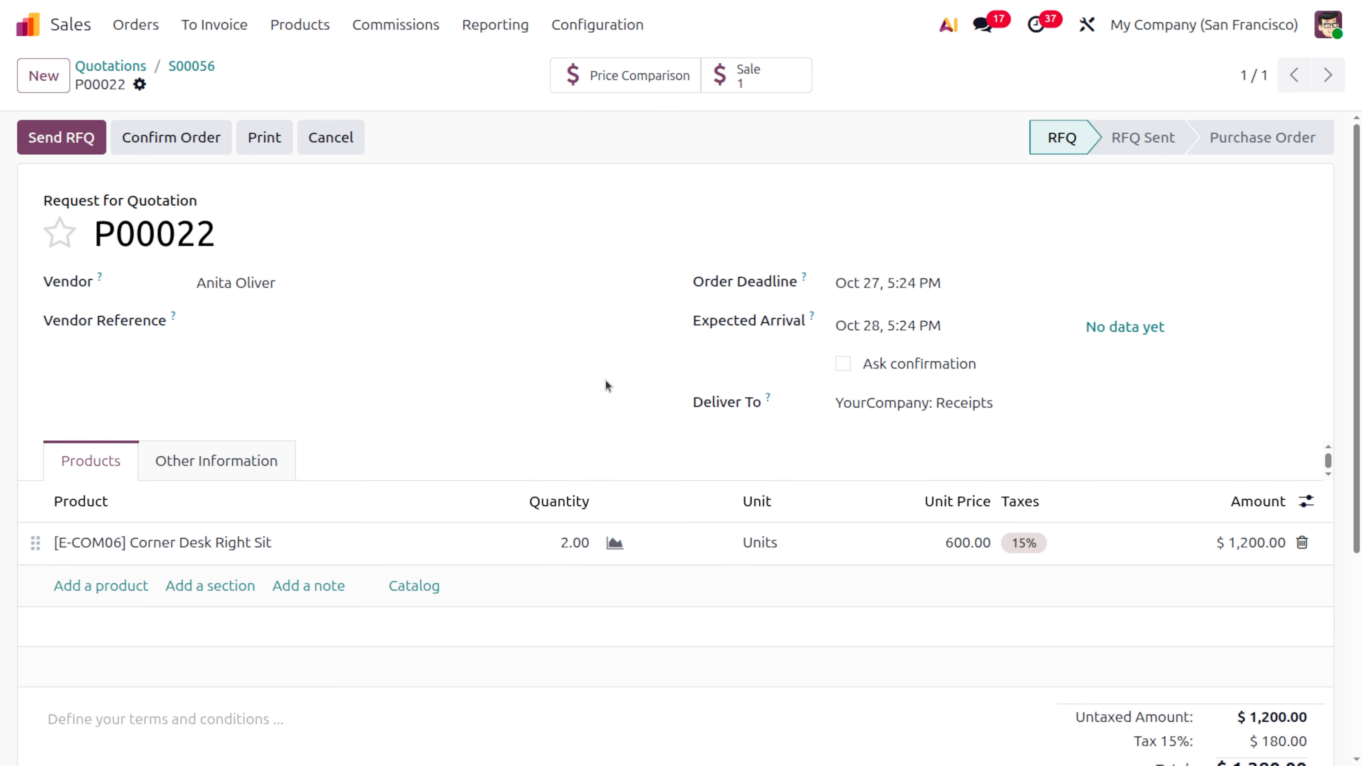
{"action": "left_click", "coordinate": [134, 152]}
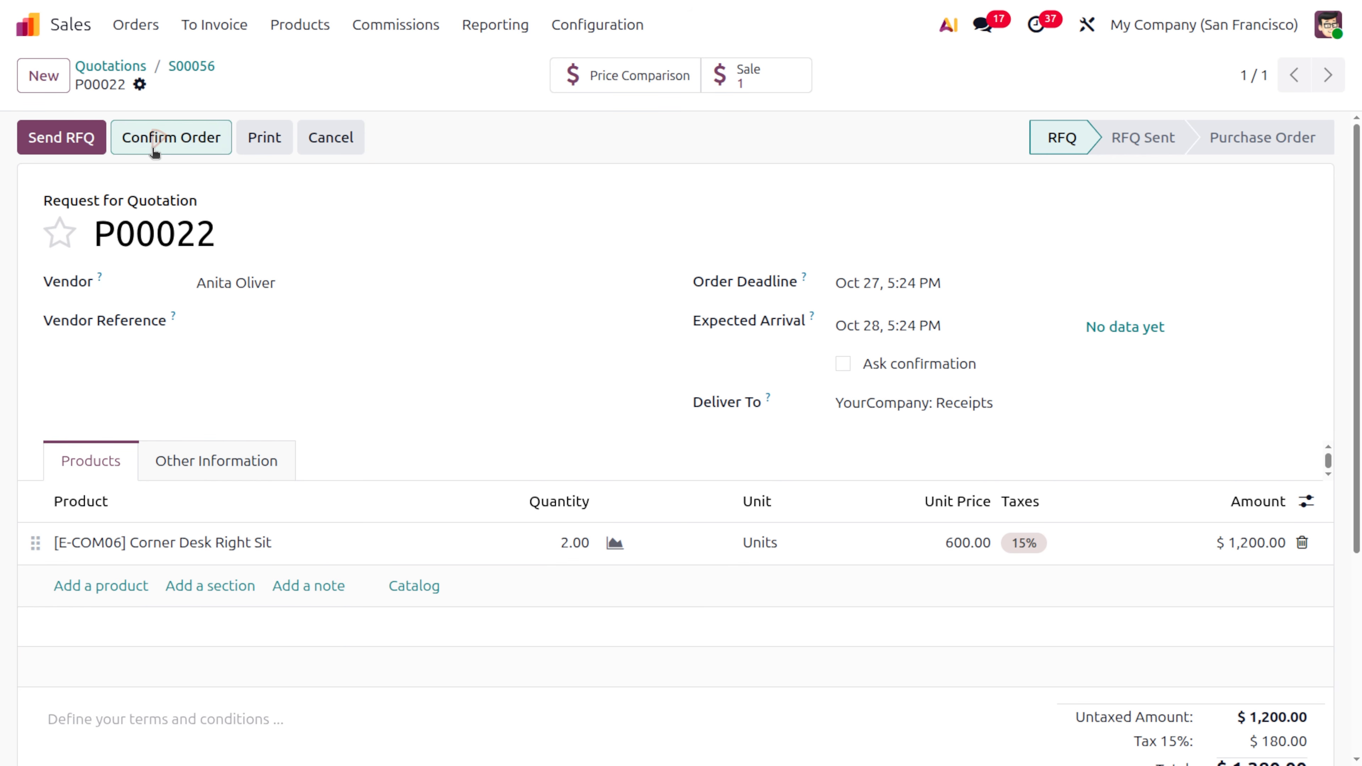